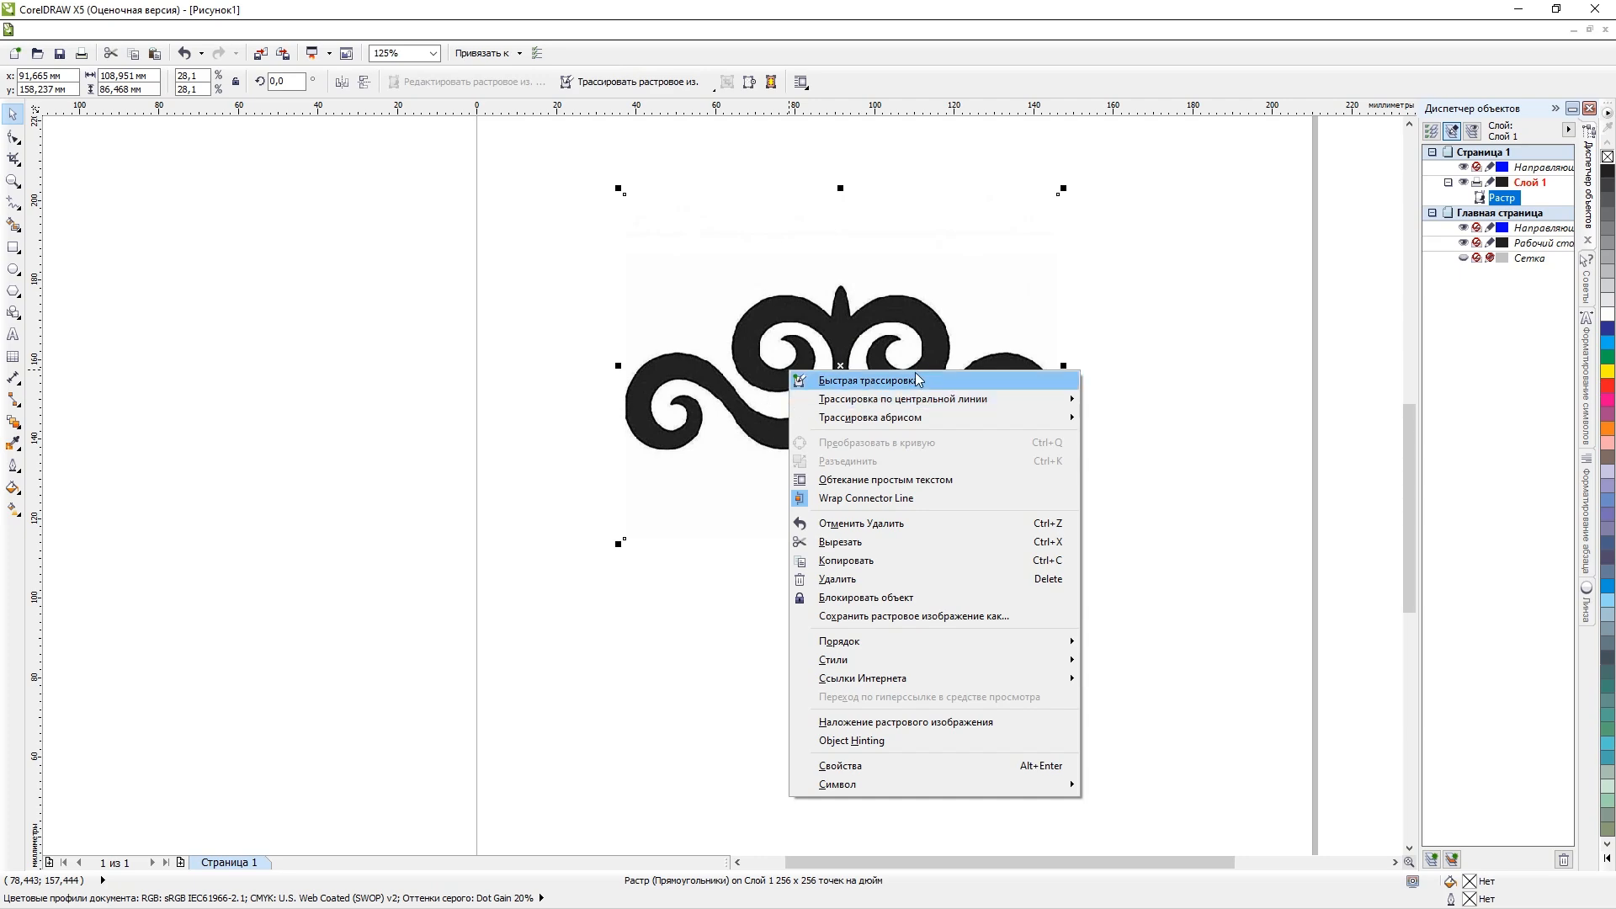
Draw a rectangle about 58 by 54 mm around the left half of the ornament, starting above its central spike.
left_click(486, 371)
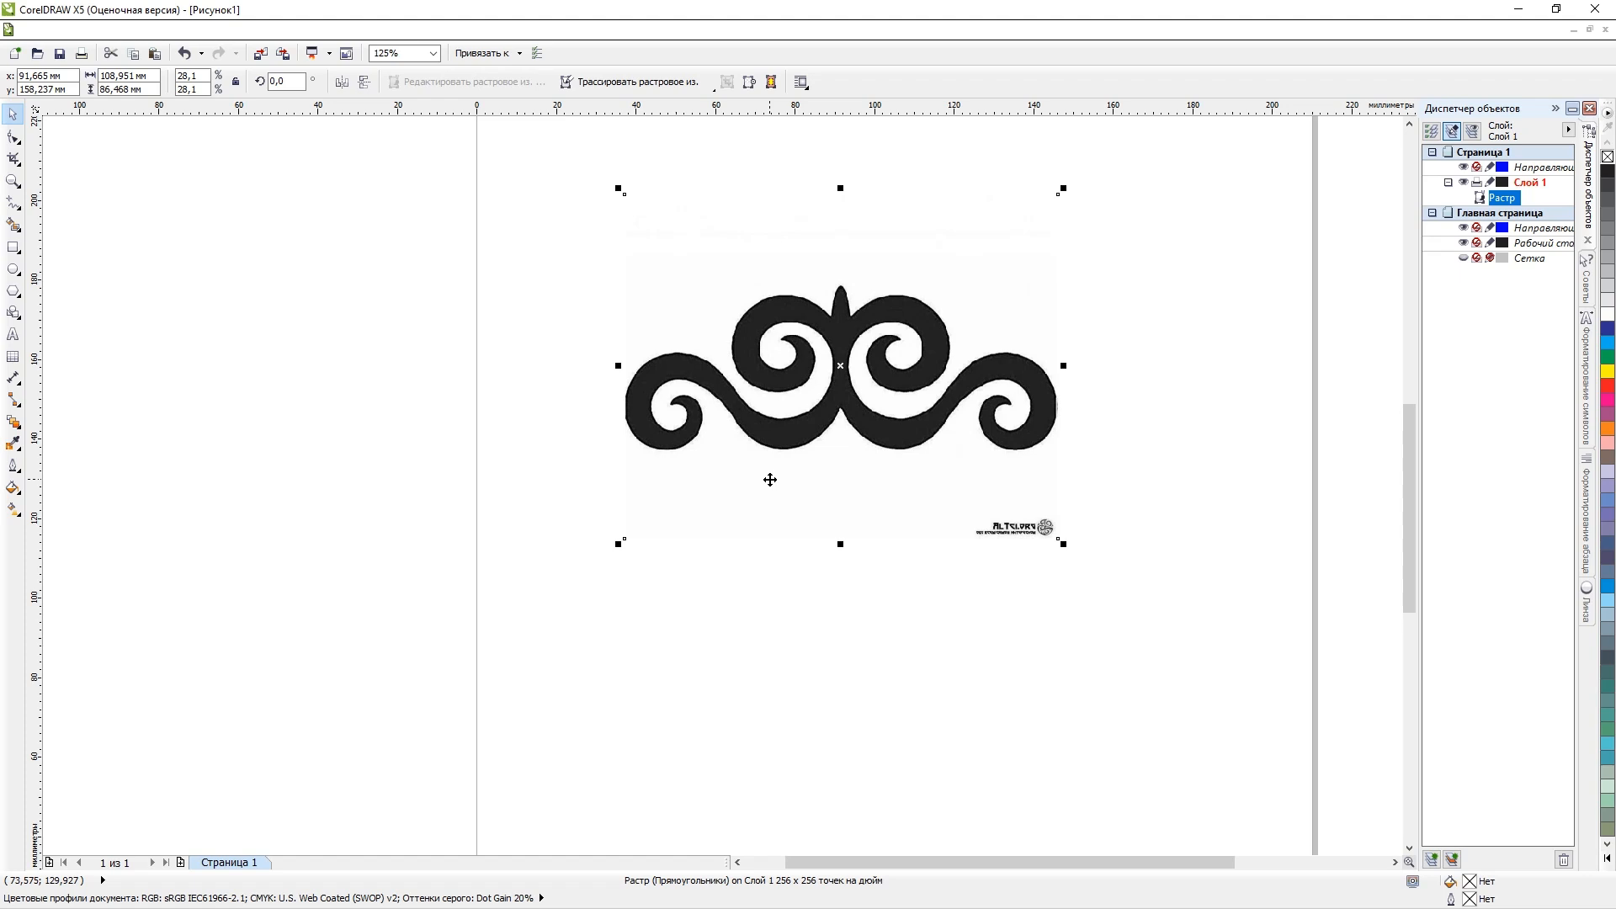
scroll(769, 479, "up", 1)
left_click(214, 249)
left_click(696, 281)
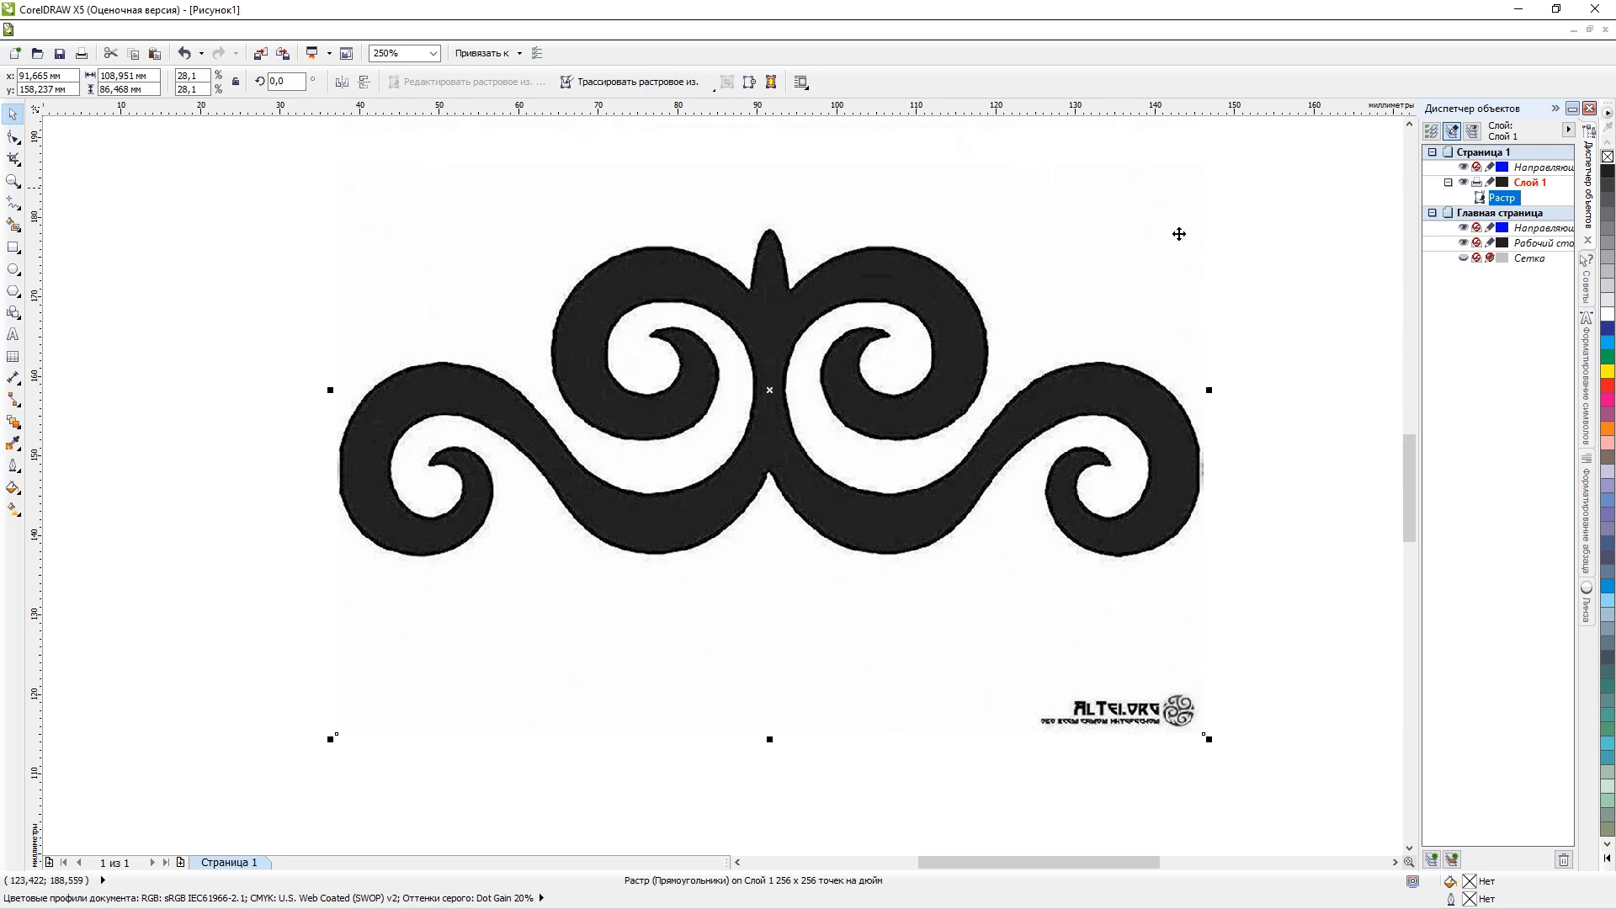
key("F6")
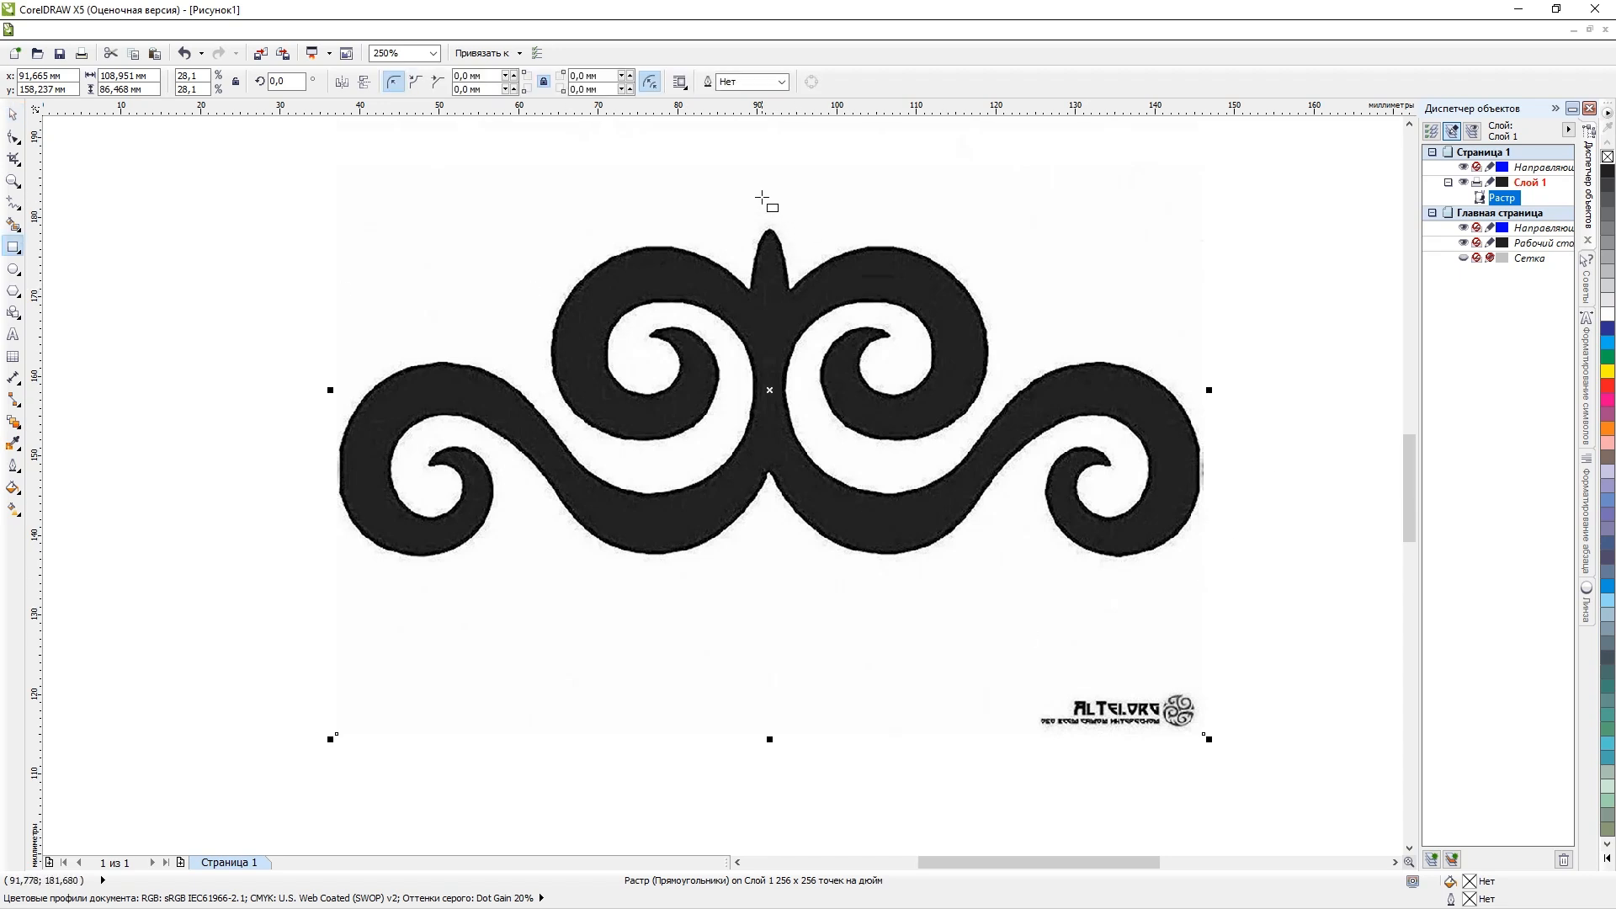
left_click_drag(767, 188, 304, 616)
Stretch the rectangle to about 58.6 mm wide so its right edge falls on the ornament's central axis.
scroll(792, 231, "up", 1)
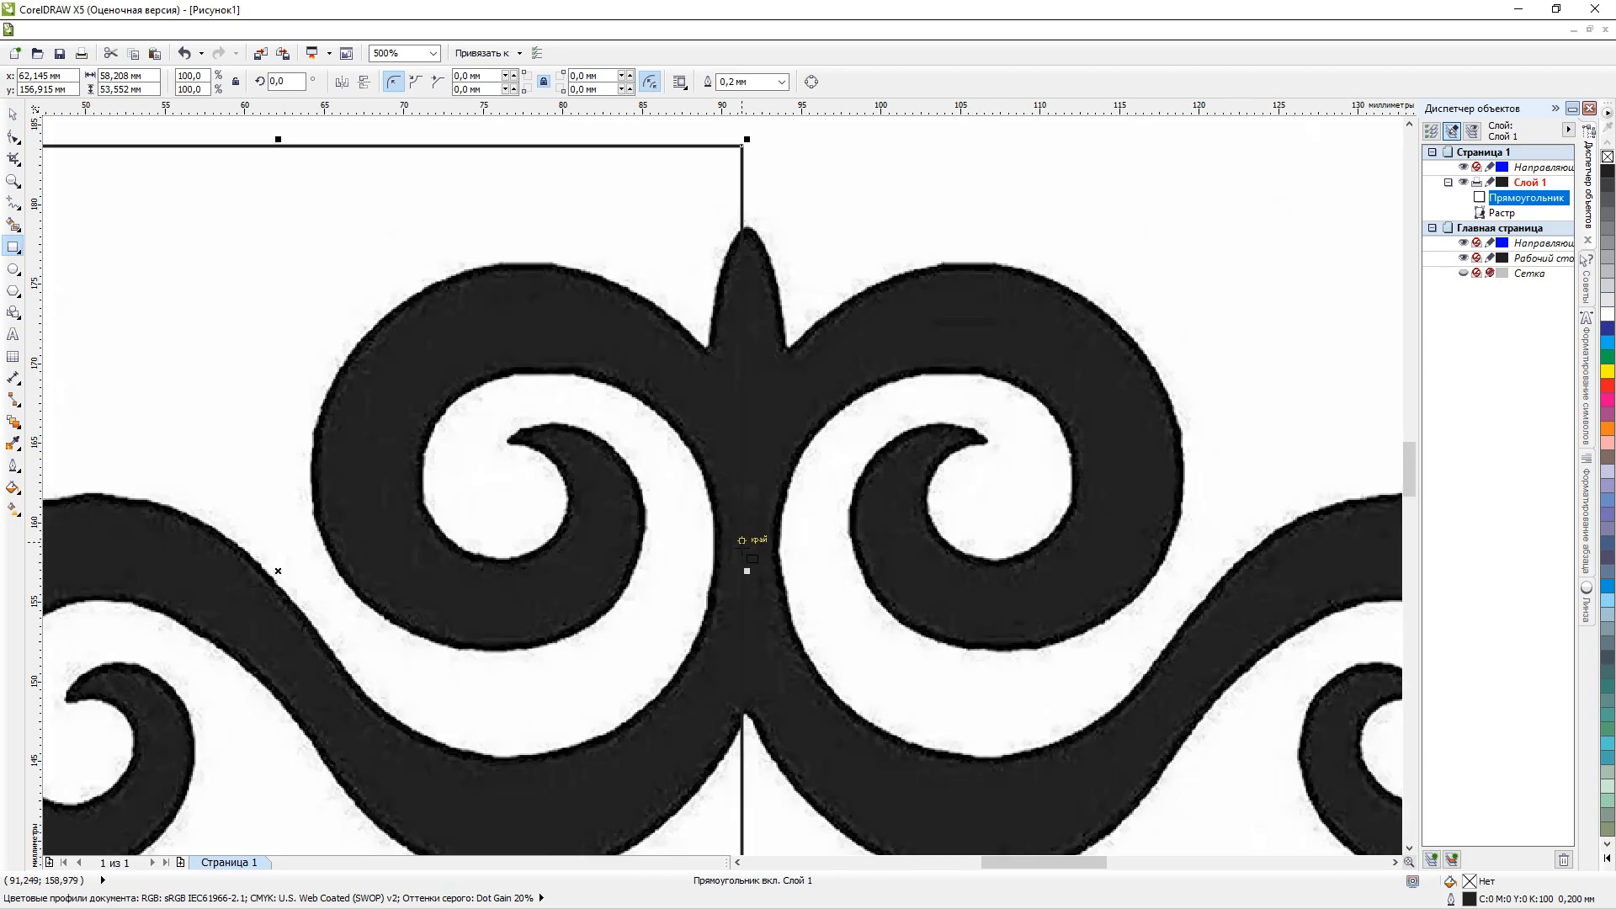
scroll(753, 552, "up", 2)
scroll(778, 627, "down", 1)
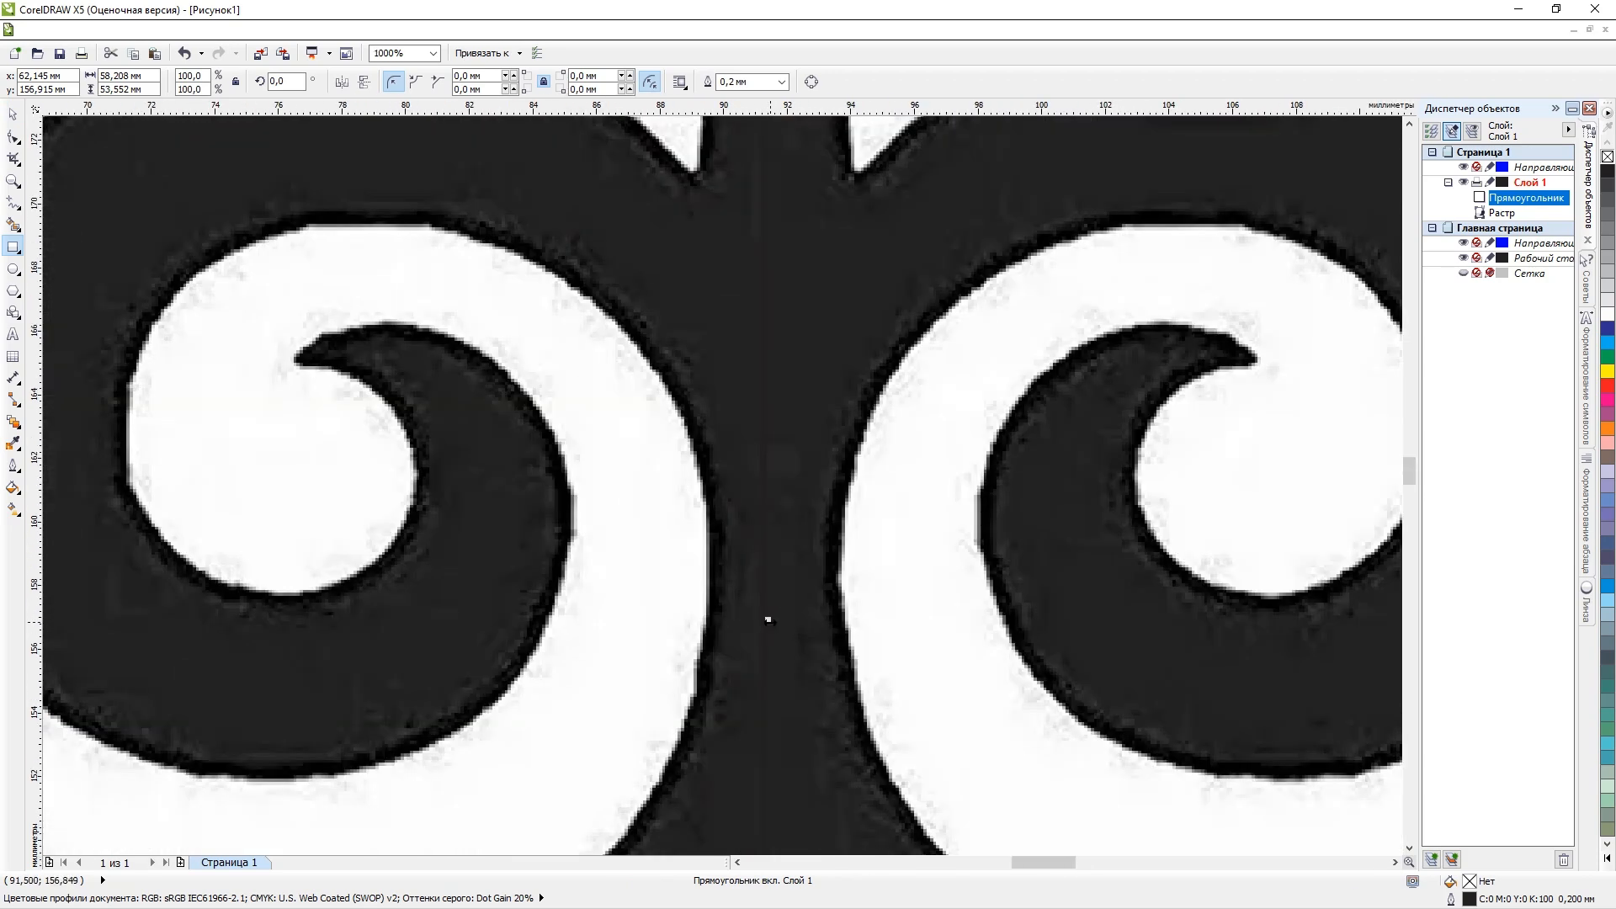
left_click_drag(770, 622, 781, 621)
Try to mirror the rectangle across its right edge onto the ornament's right half, and undo it.
scroll(782, 622, "down", 5)
scroll(803, 576, "up", 1)
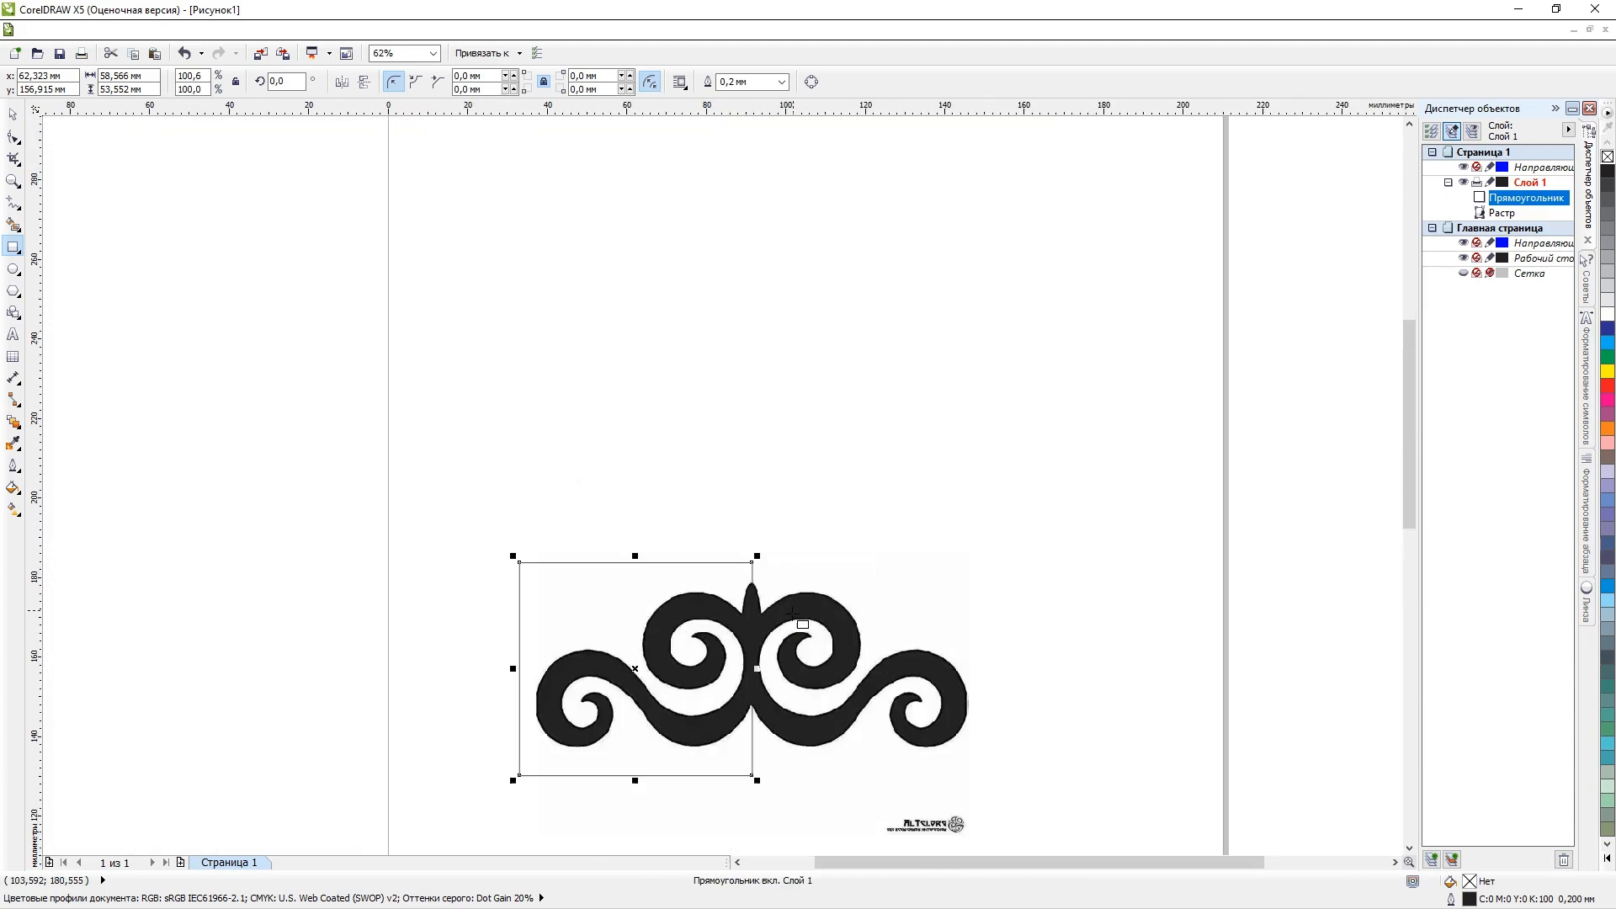
scroll(792, 613, "up", 2)
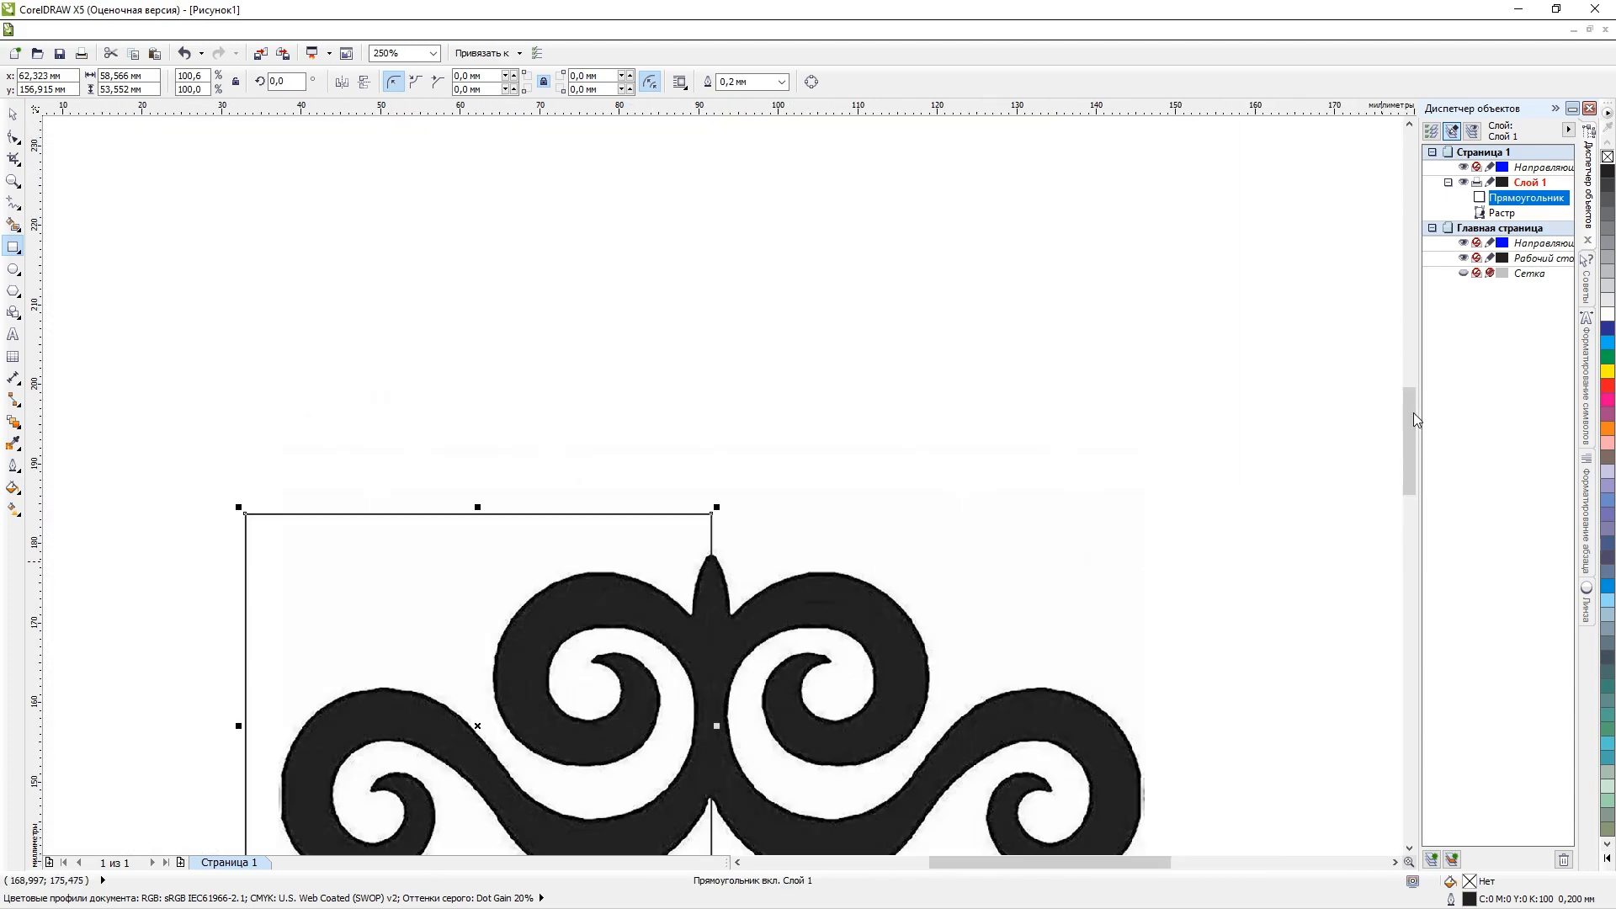
left_click_drag(1409, 422, 1410, 454)
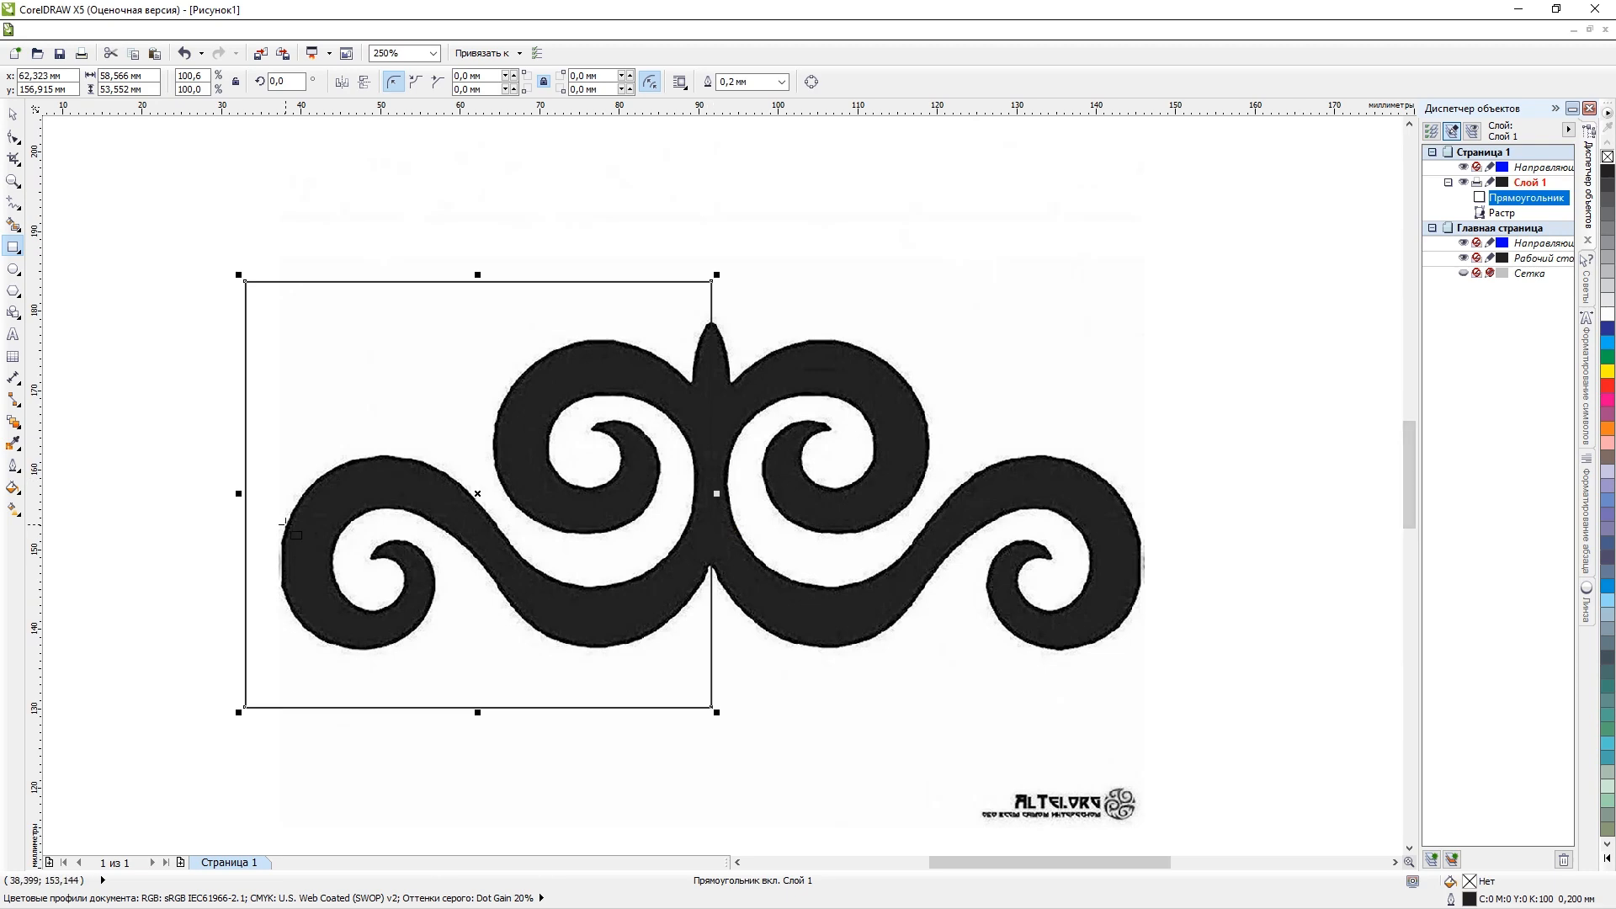
left_click_drag(239, 494, 1179, 462)
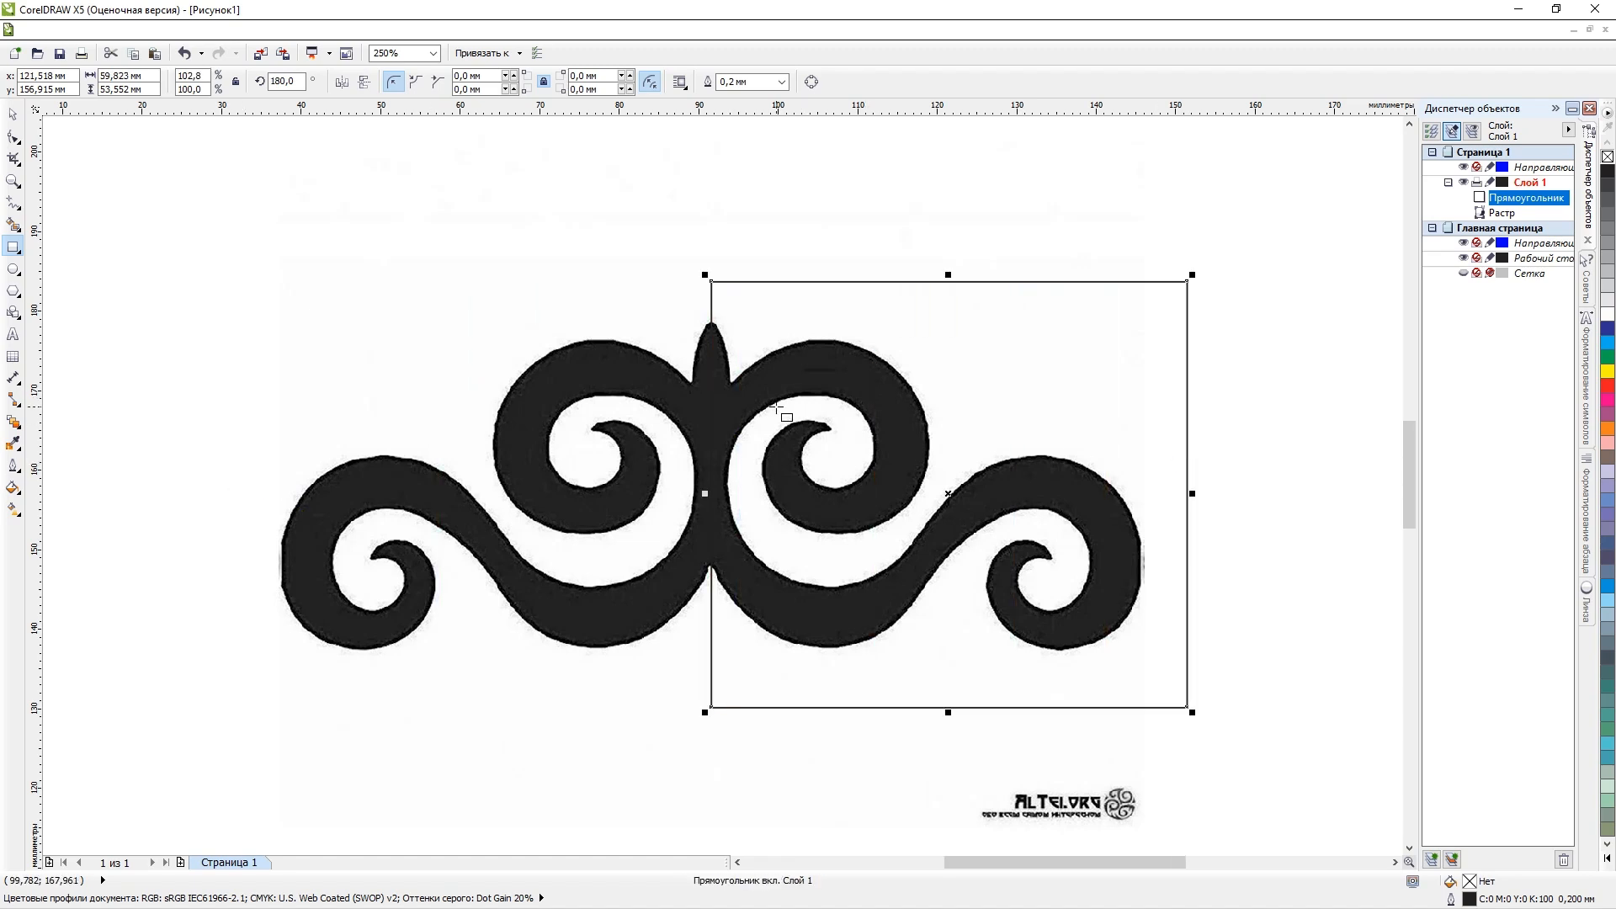
key("ctrl+z")
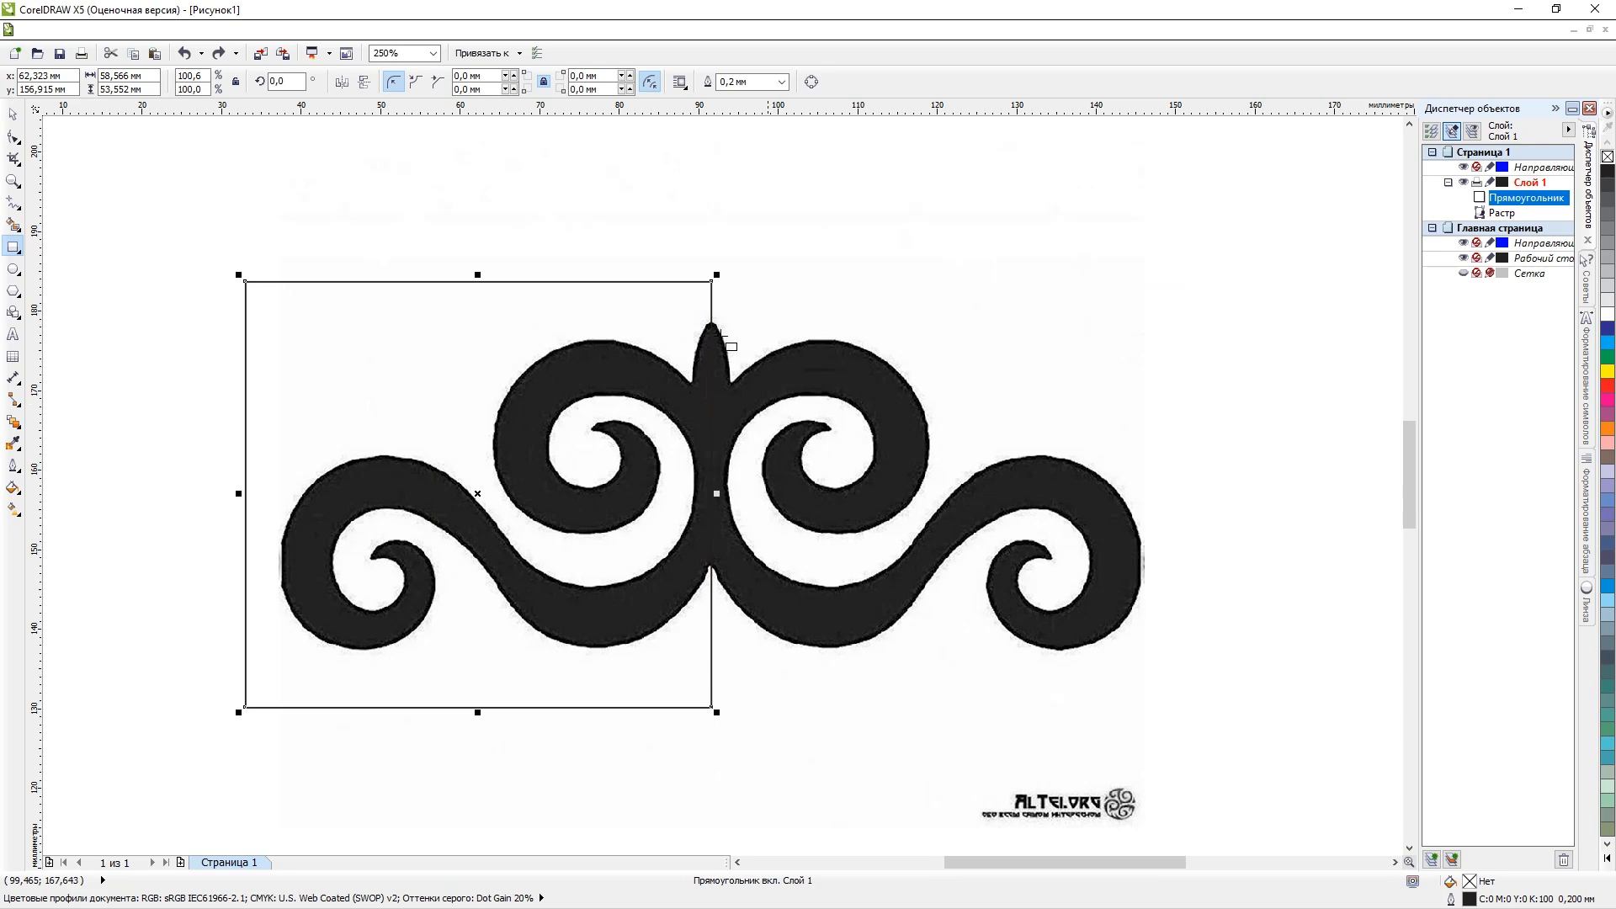
Set the rectangle's outline width to hairline (Сверхтонкий).
left_click(13, 113)
double_click(1469, 899)
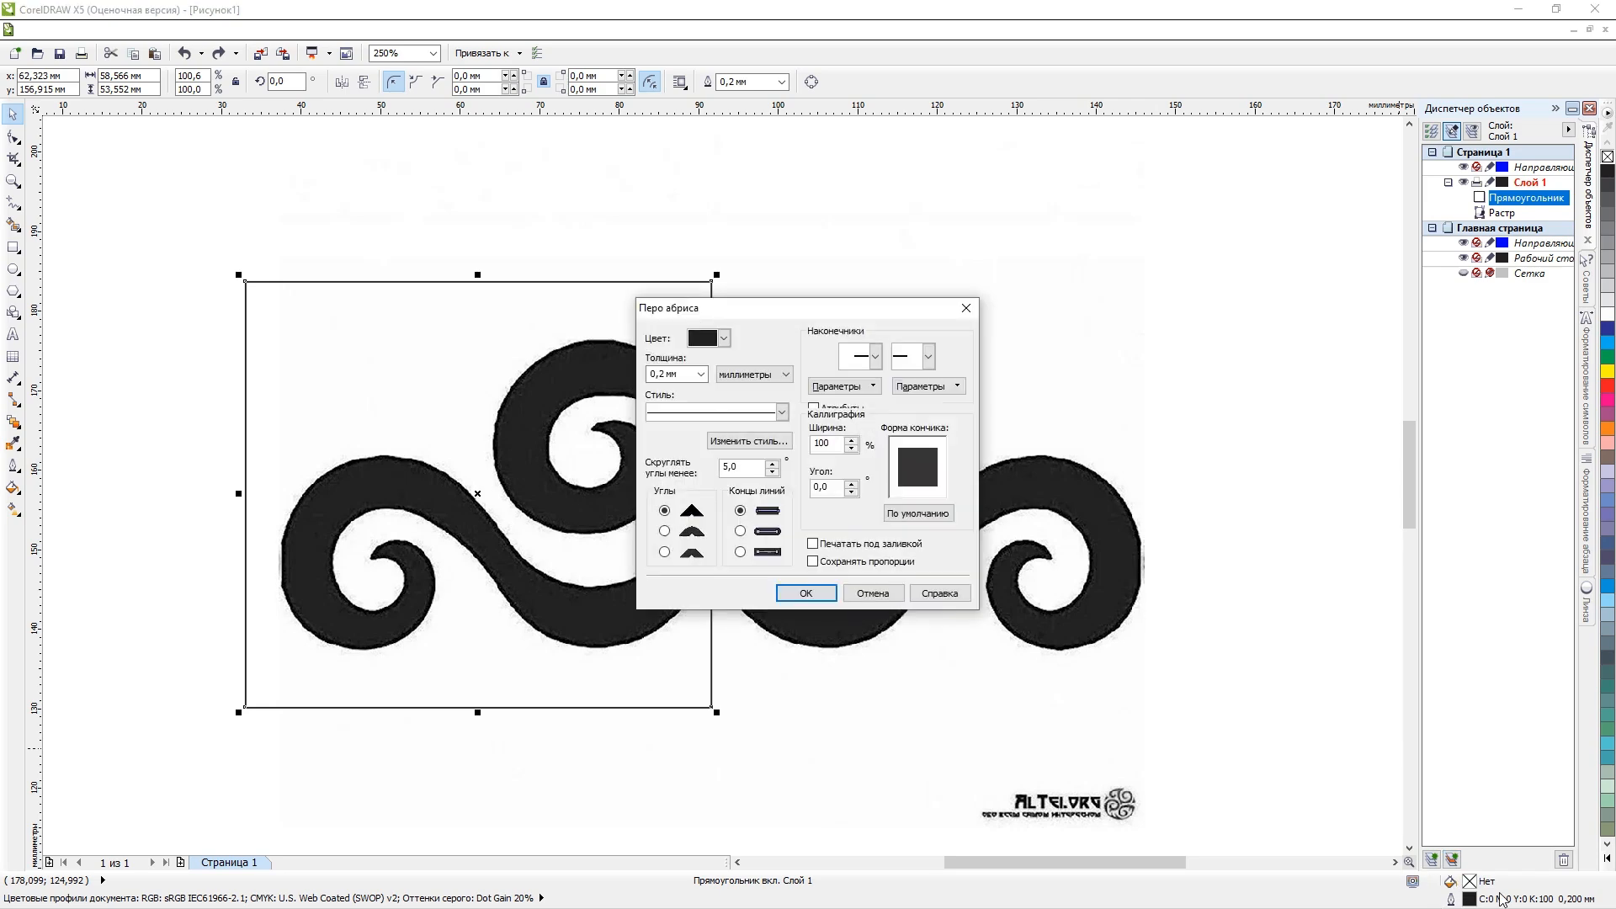
left_click(700, 374)
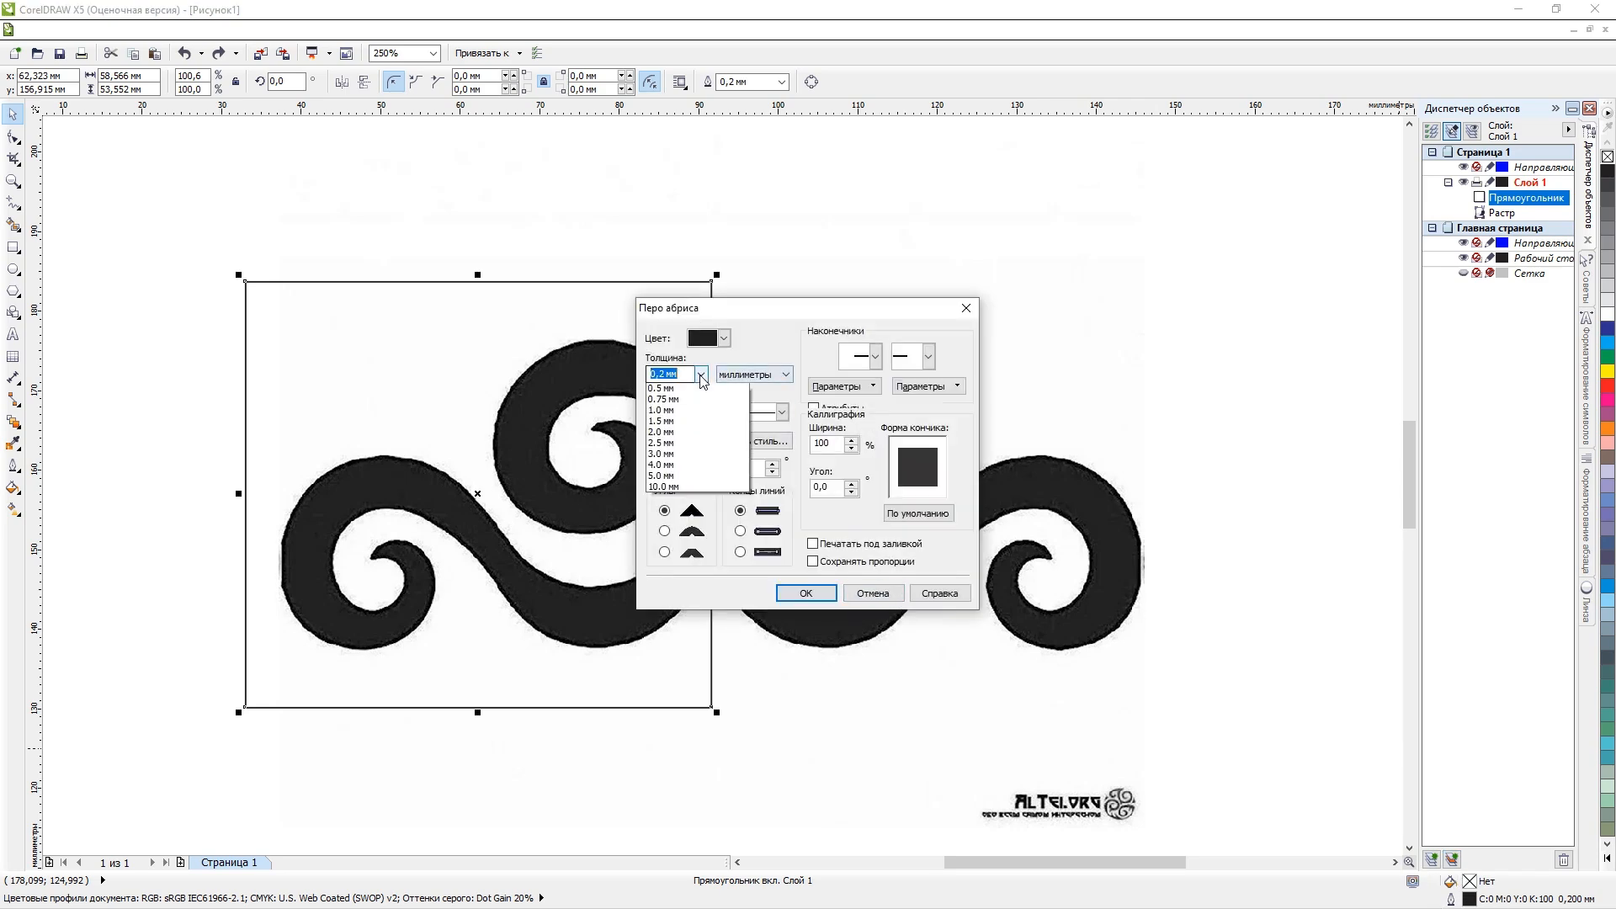
left_click(702, 401)
left_click(803, 592)
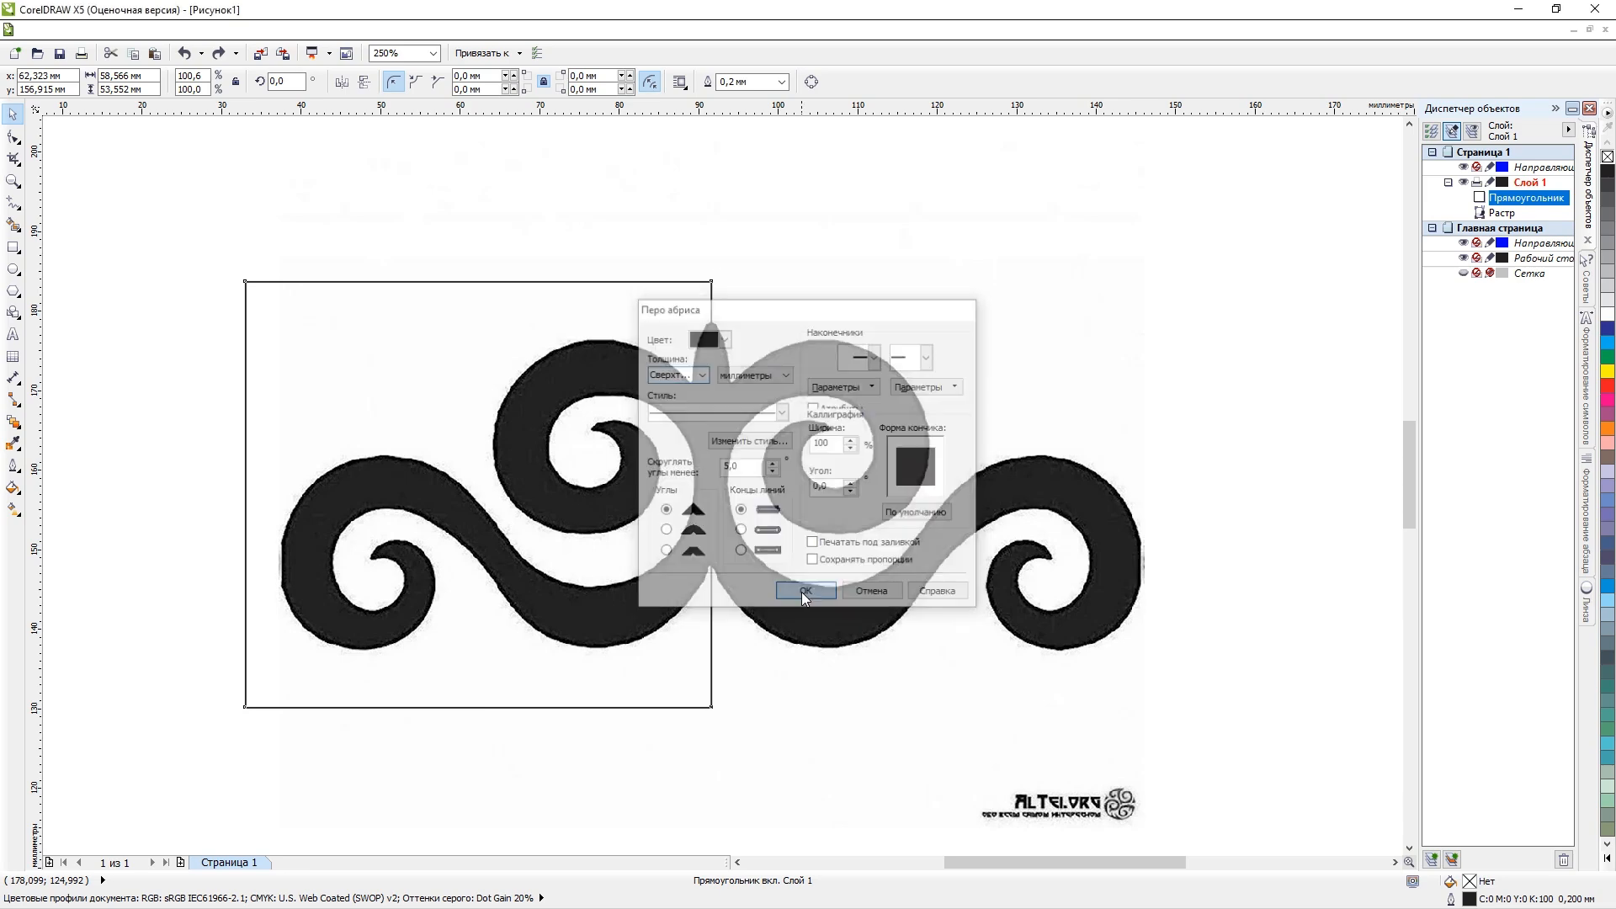
Convert the rectangle to a curve so its nodes can be edited with the Shape tool.
left_click(13, 136)
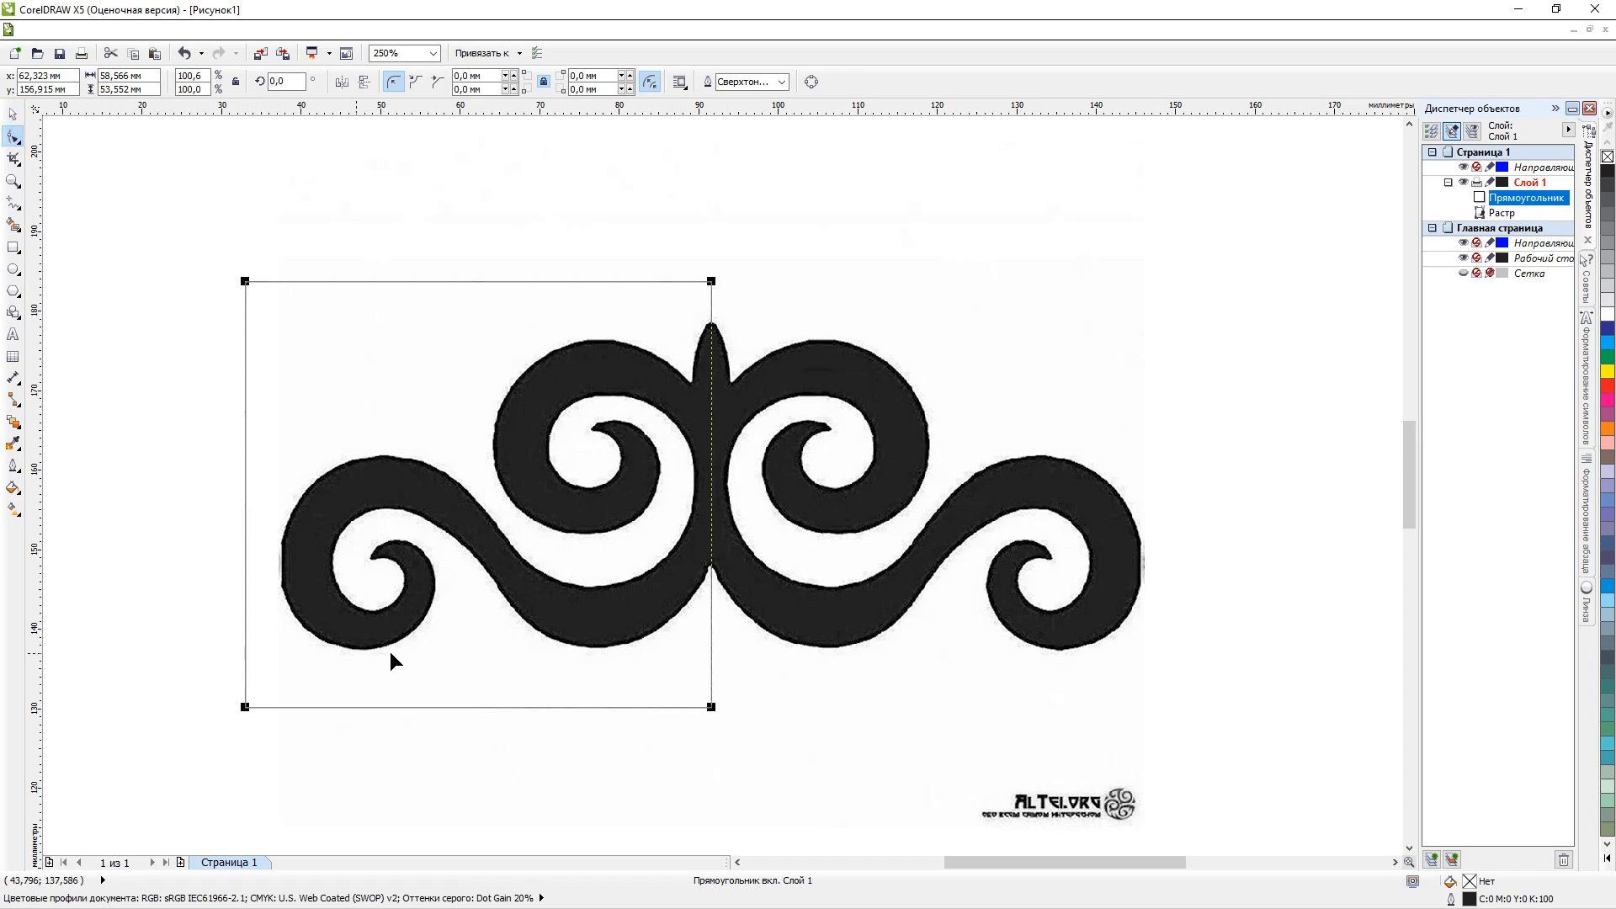
right_click(391, 339)
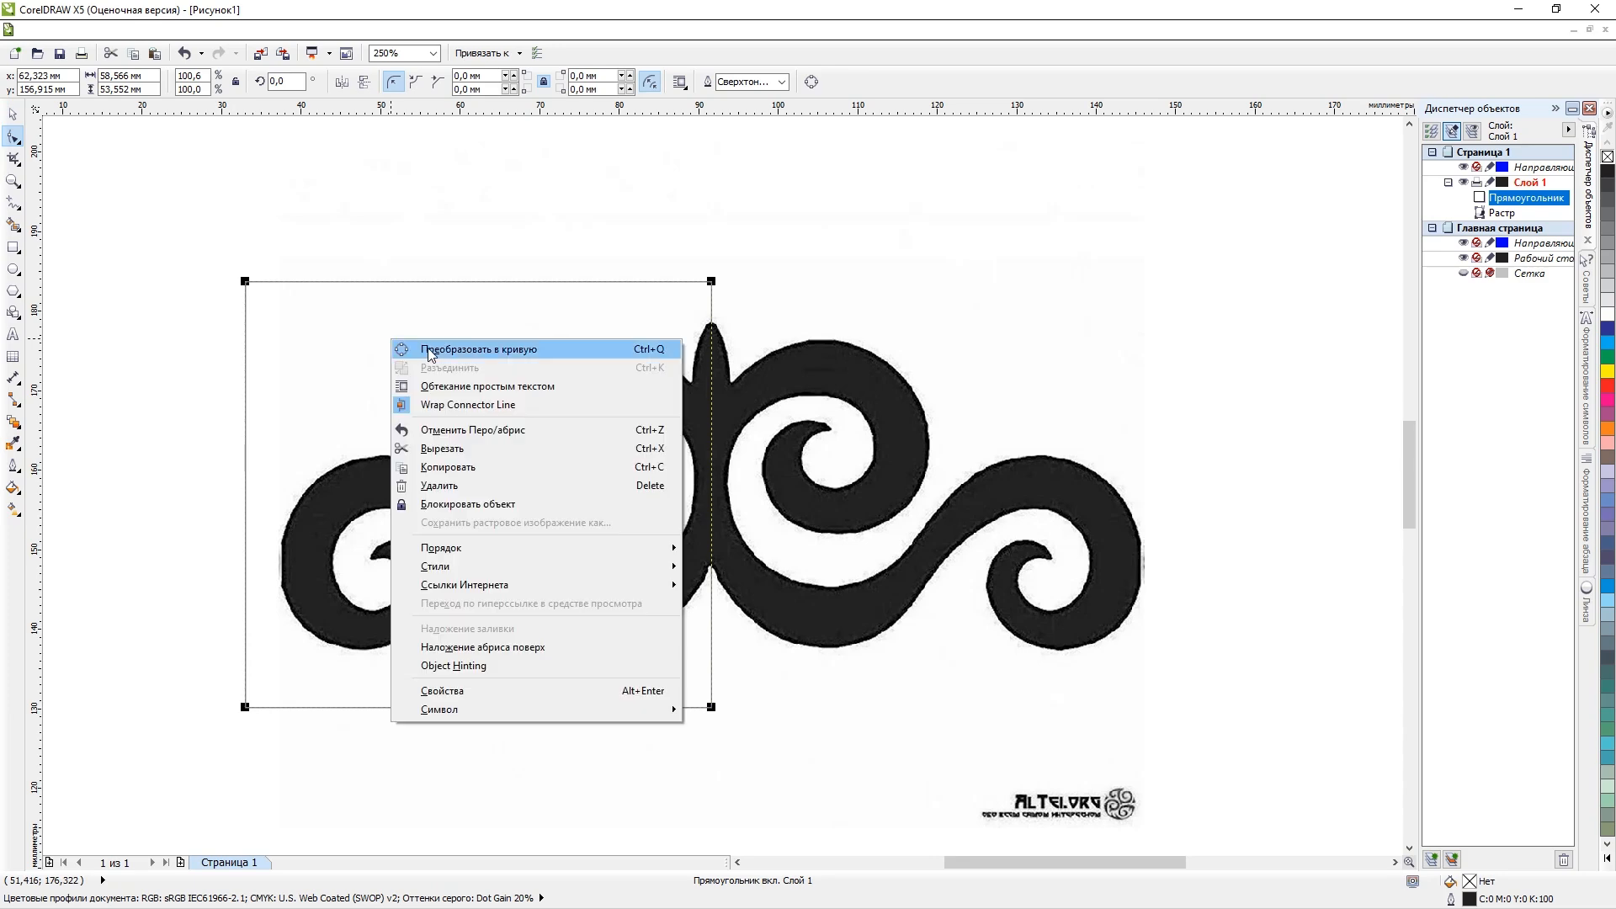
left_click(429, 354)
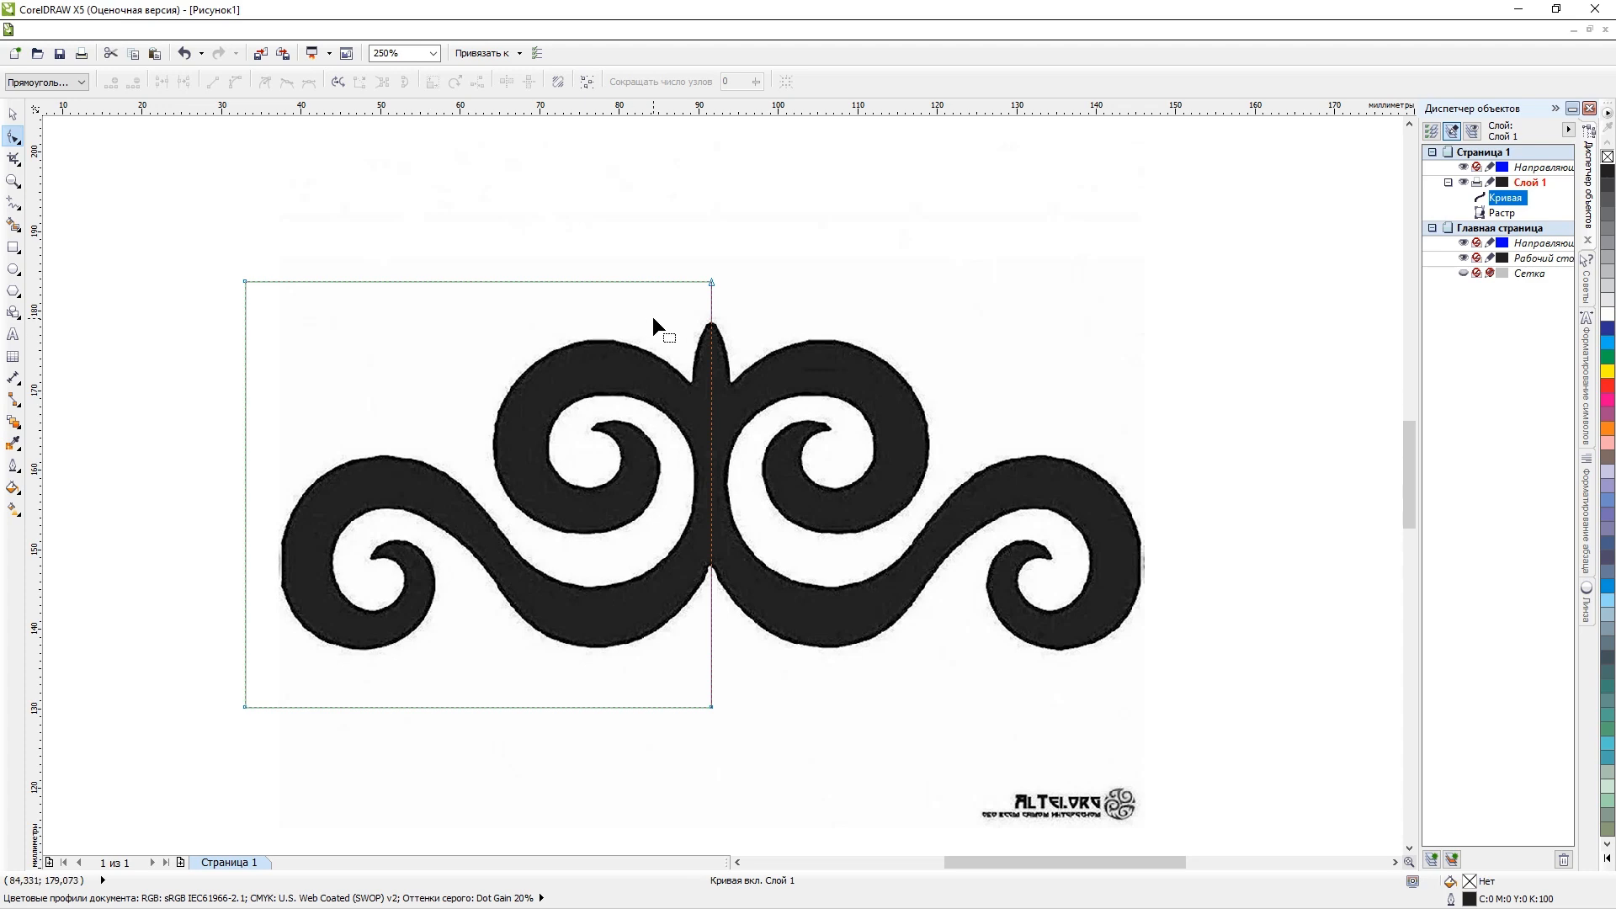
scroll(718, 333, "up", 4)
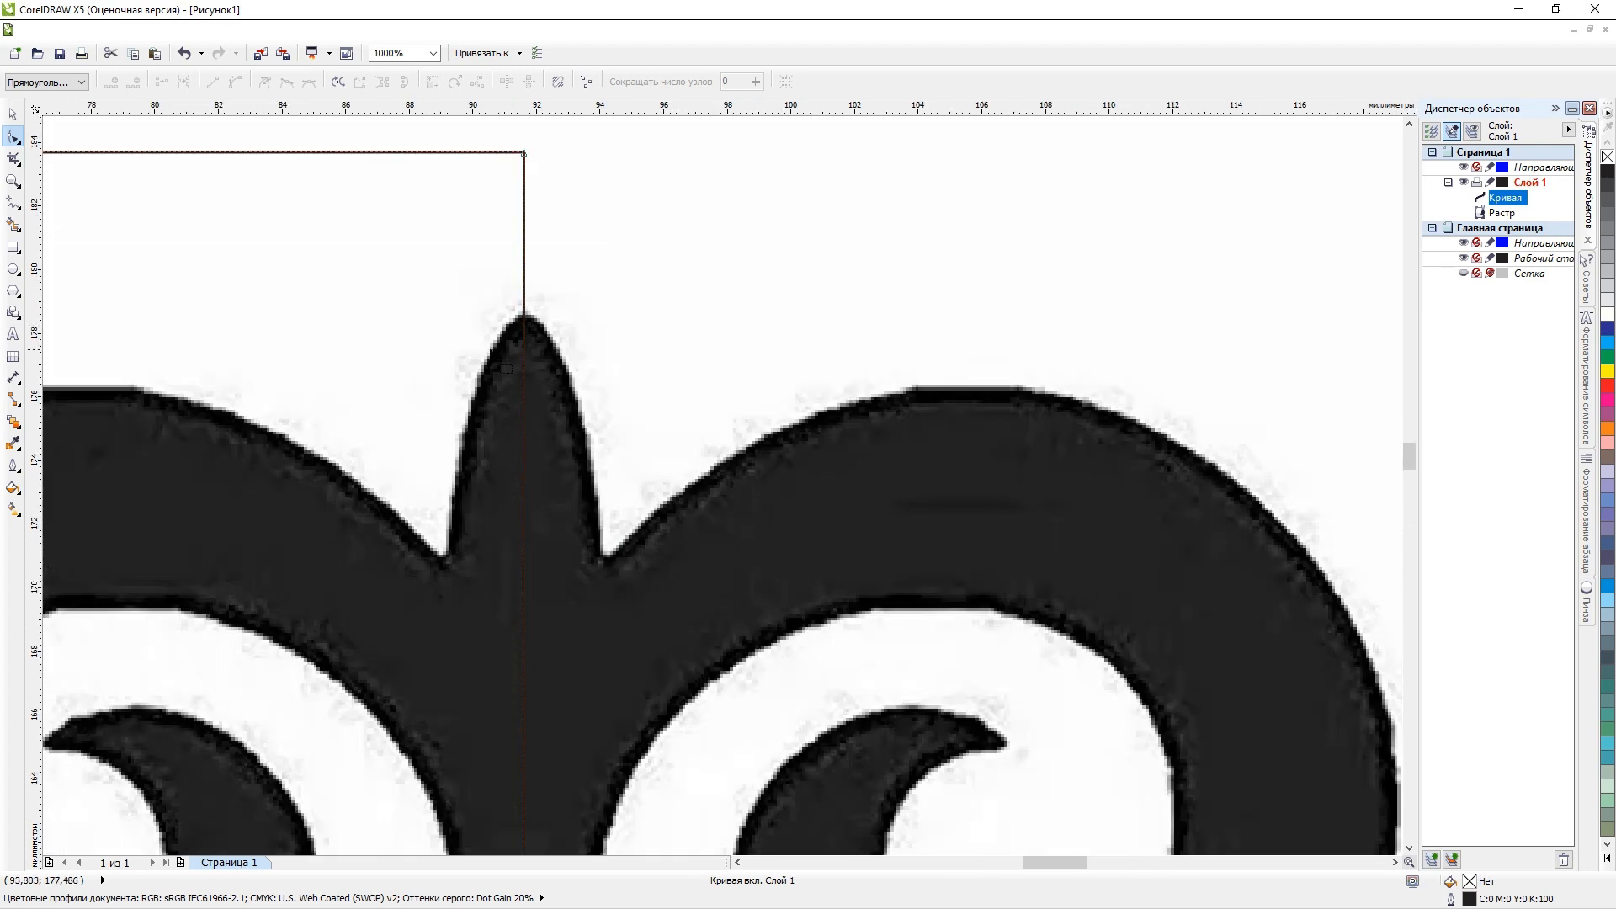
scroll(486, 354, "down", 4)
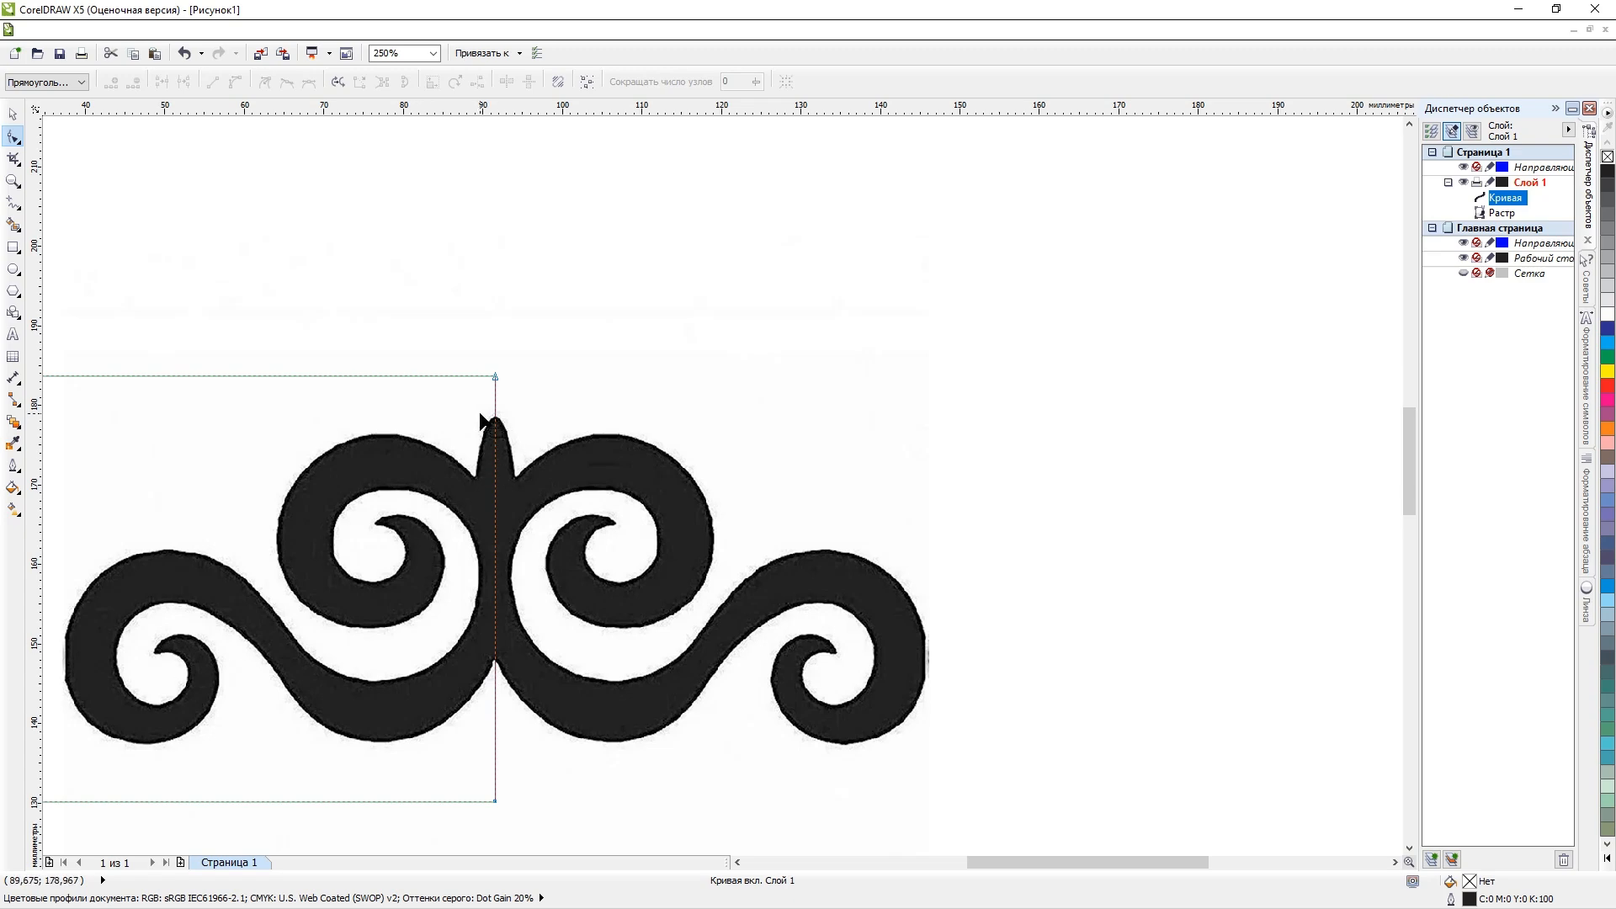
scroll(480, 421, "up", 2)
scroll(538, 437, "up", 1)
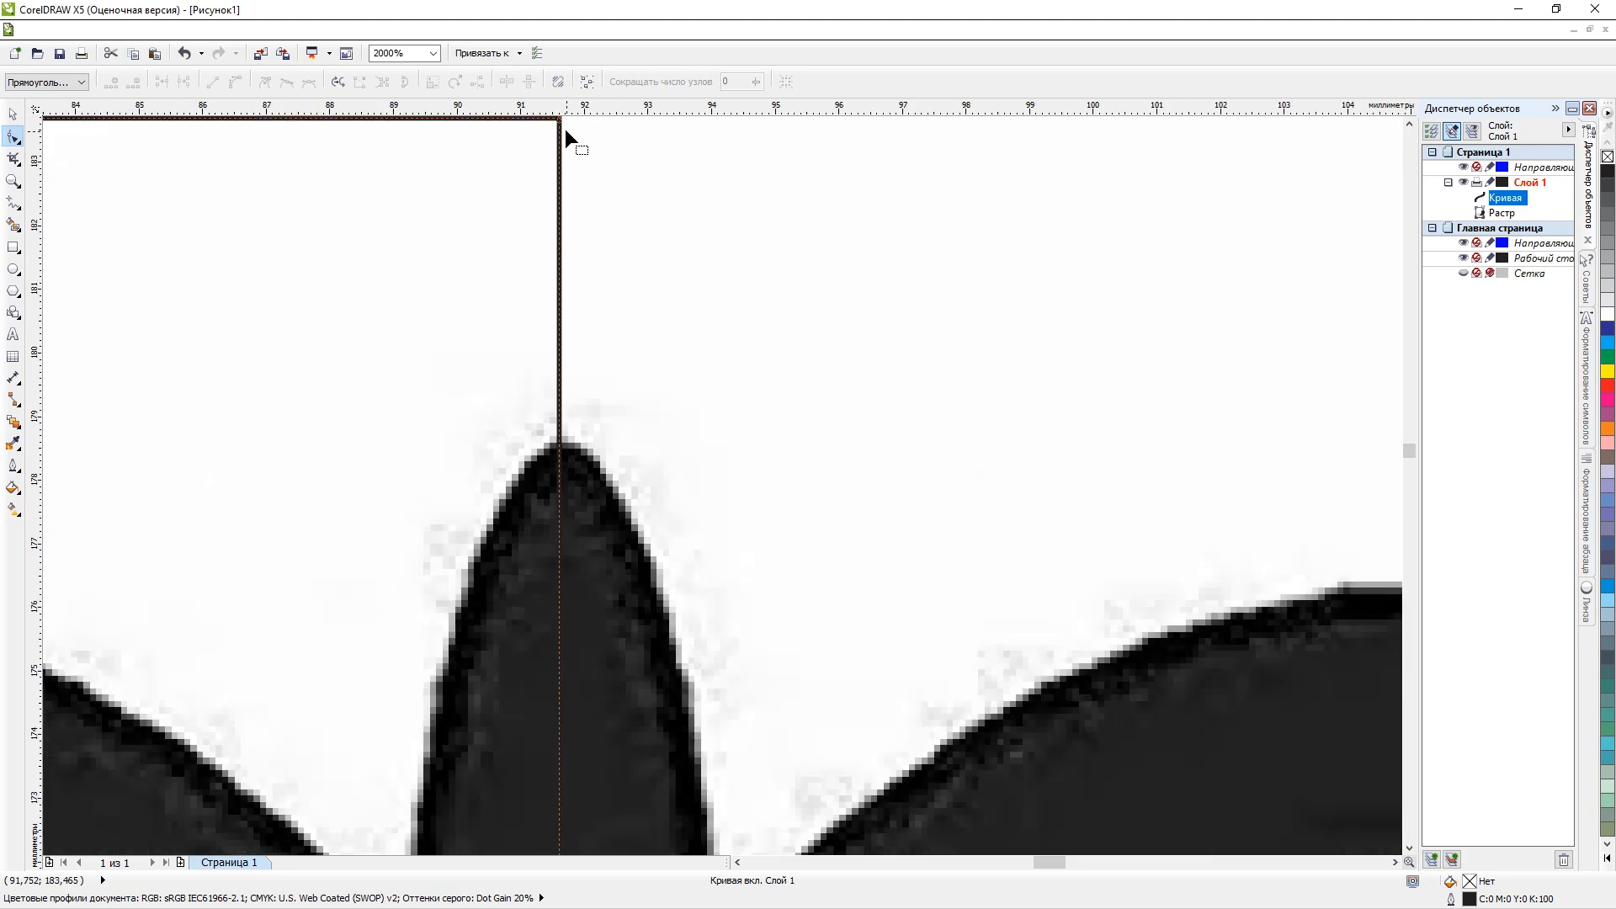
left_click_drag(560, 121, 558, 117)
scroll(544, 250, "down", 1)
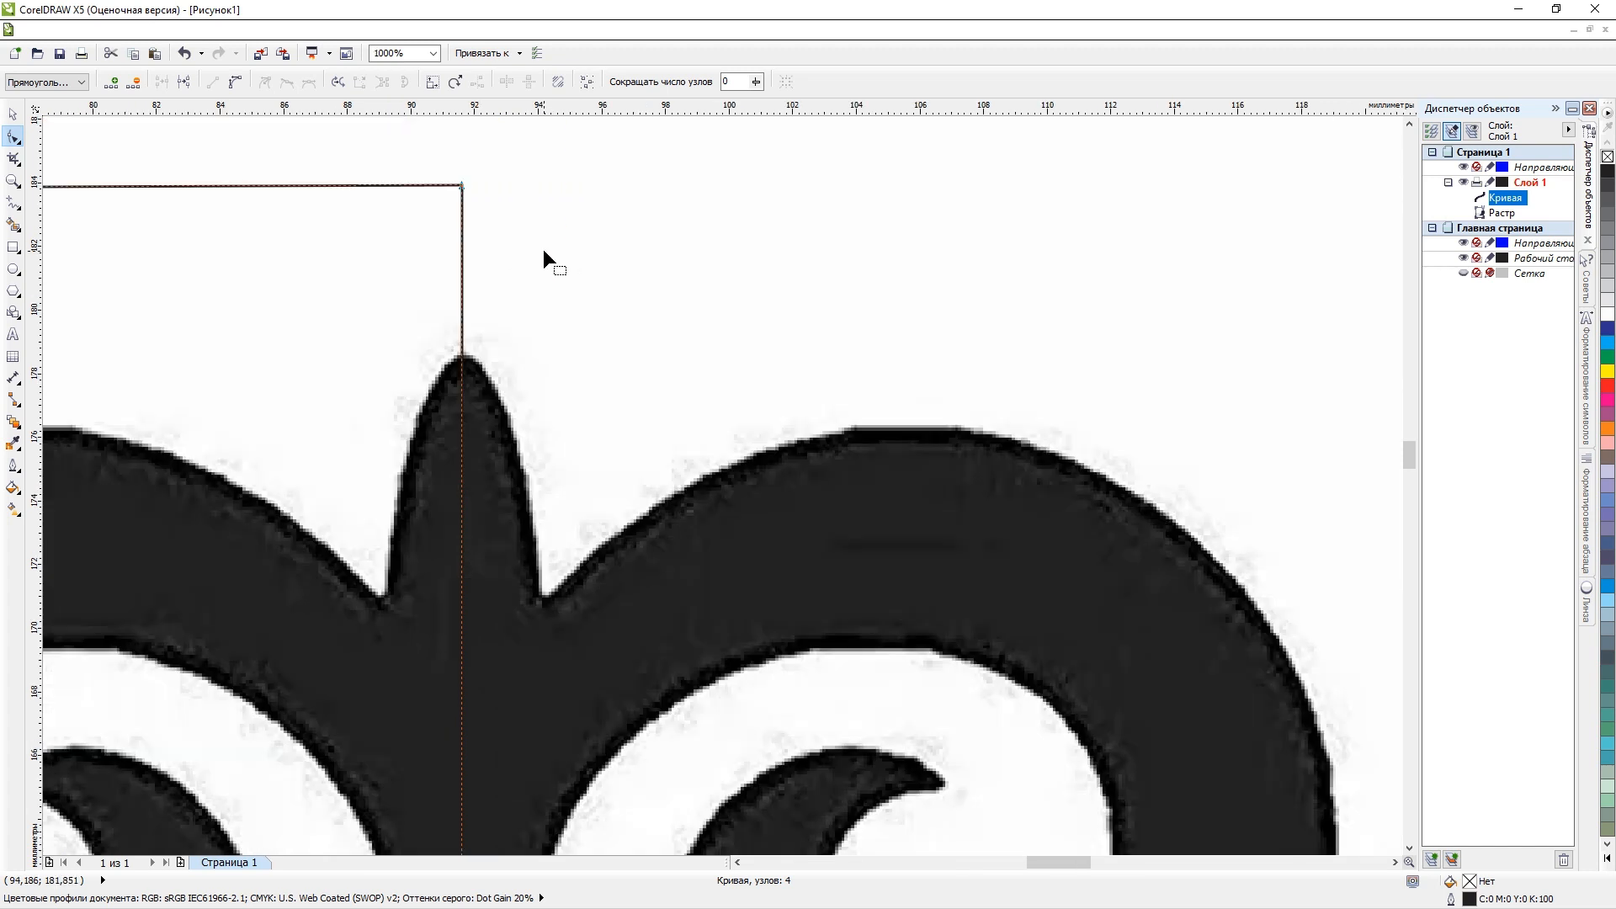
scroll(468, 223, "up", 1)
key("ctrl+z")
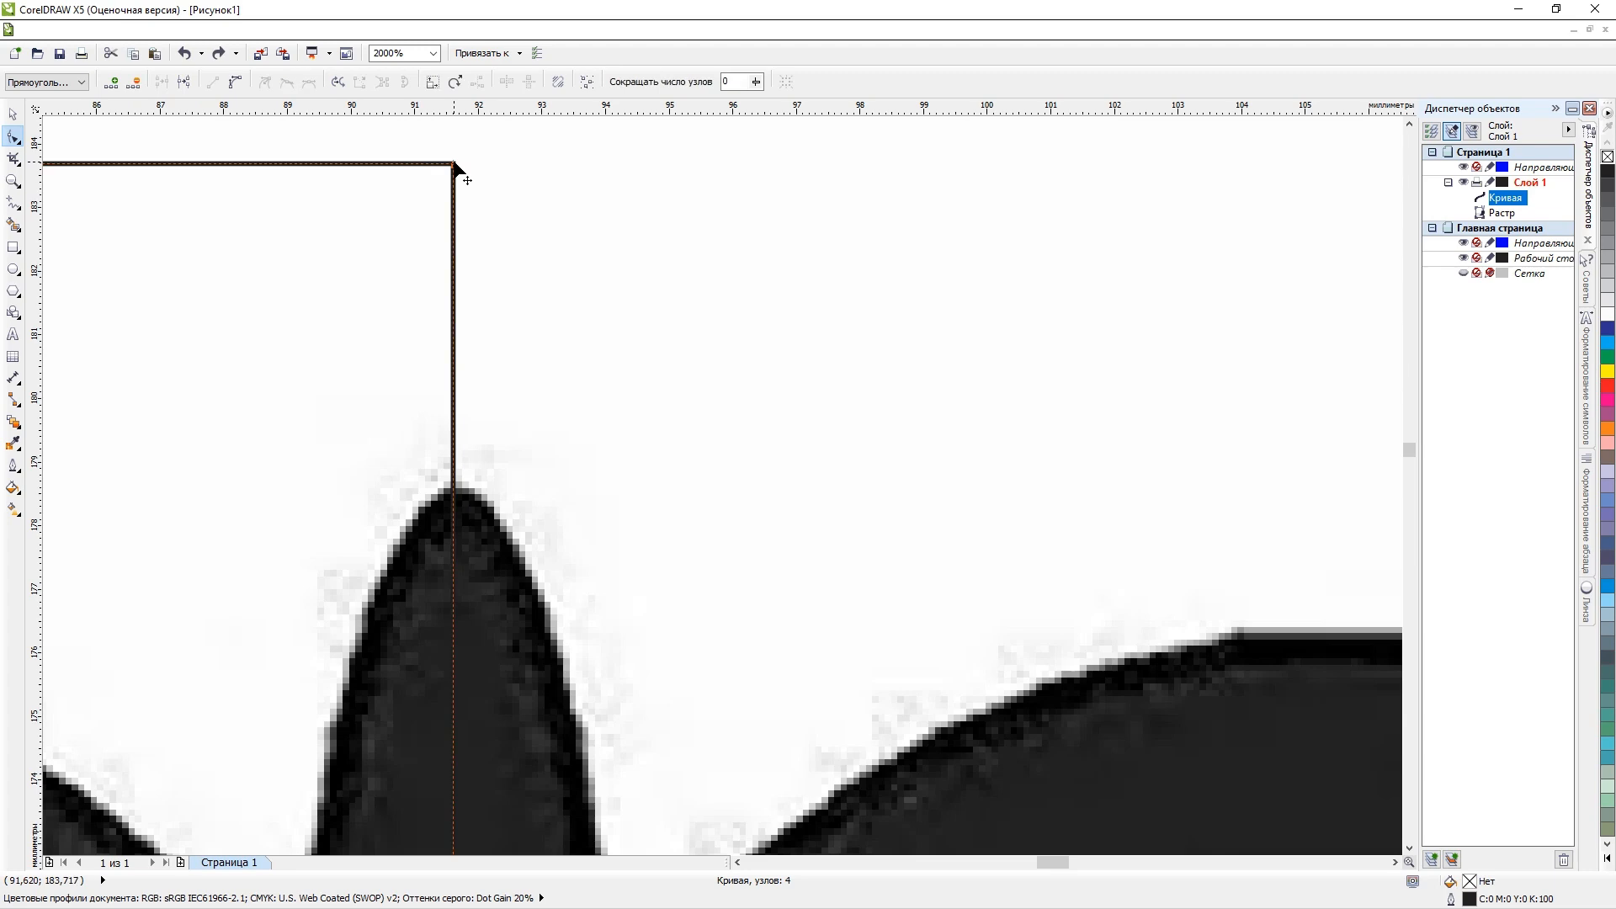
left_click_drag(455, 166, 462, 426)
key("ctrl+z")
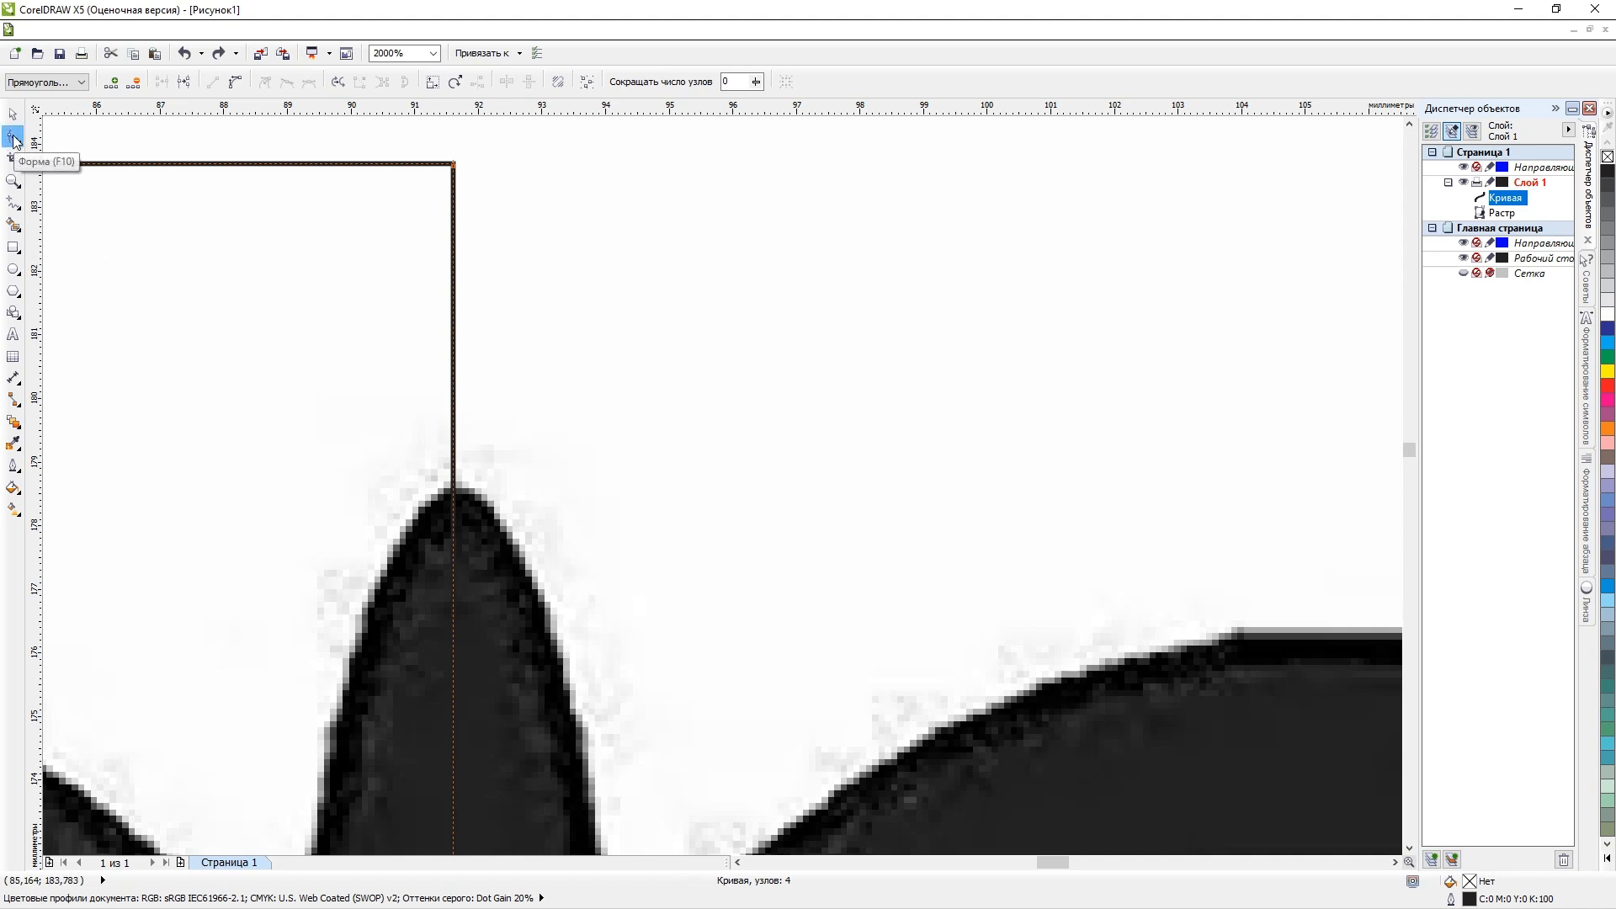
Move the curve's upper right corner node straight down onto the tip of the ornament's central spike.
left_click(453, 163)
left_click_drag(455, 165, 453, 486)
scroll(452, 486, "down", 3)
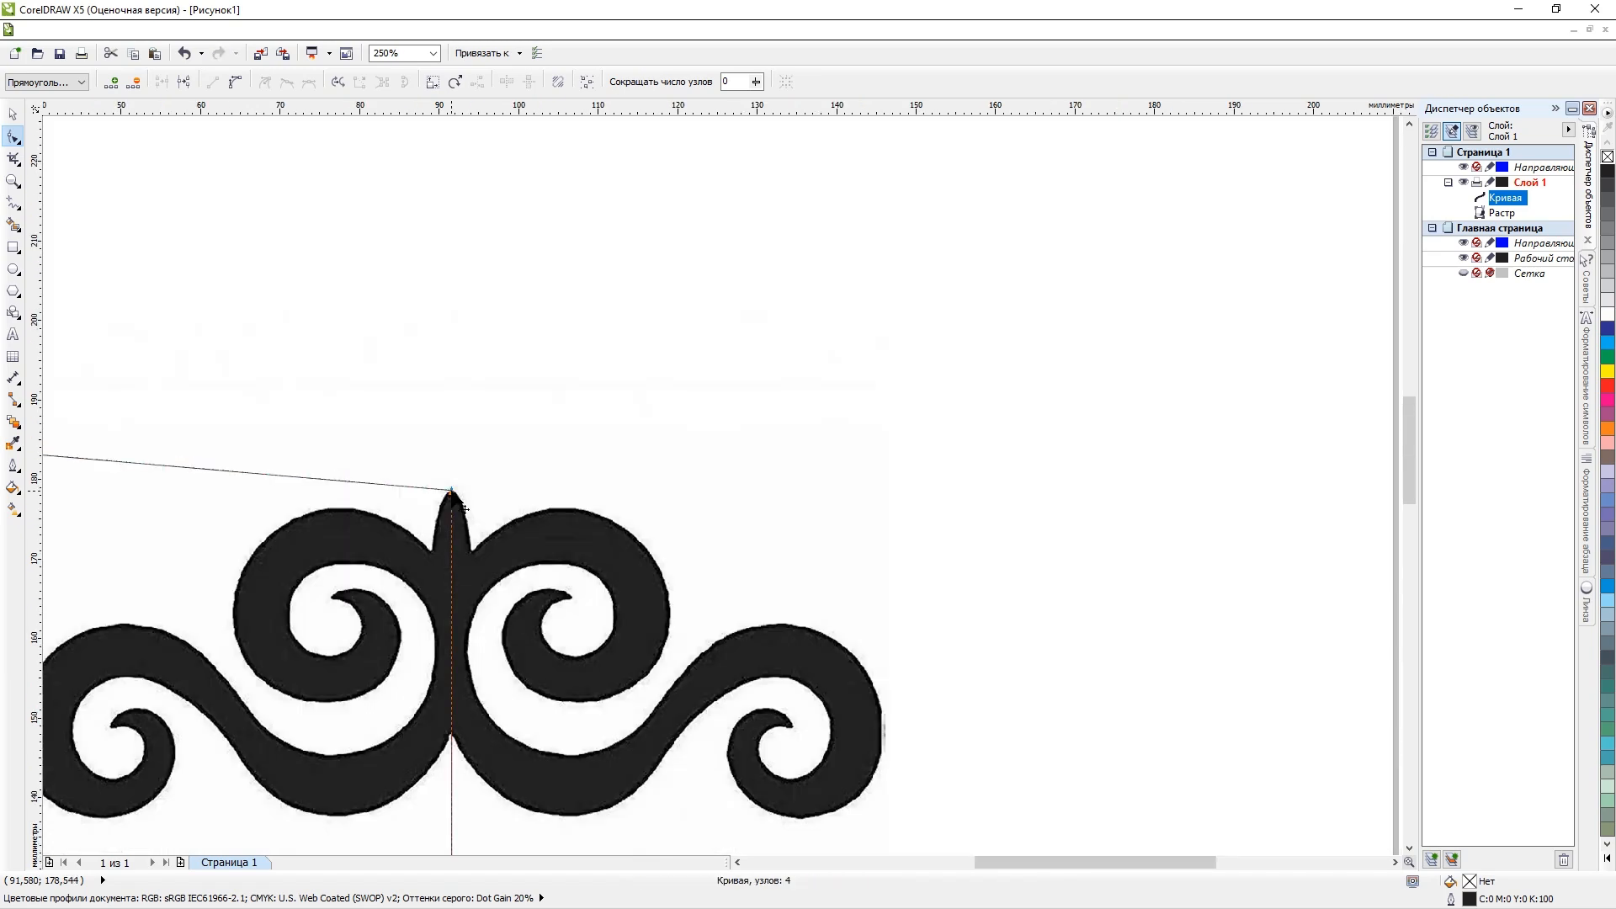
Add a node on the curve's slanted upper edge and place it in the notch at the spike's left base.
scroll(445, 536, "up", 2)
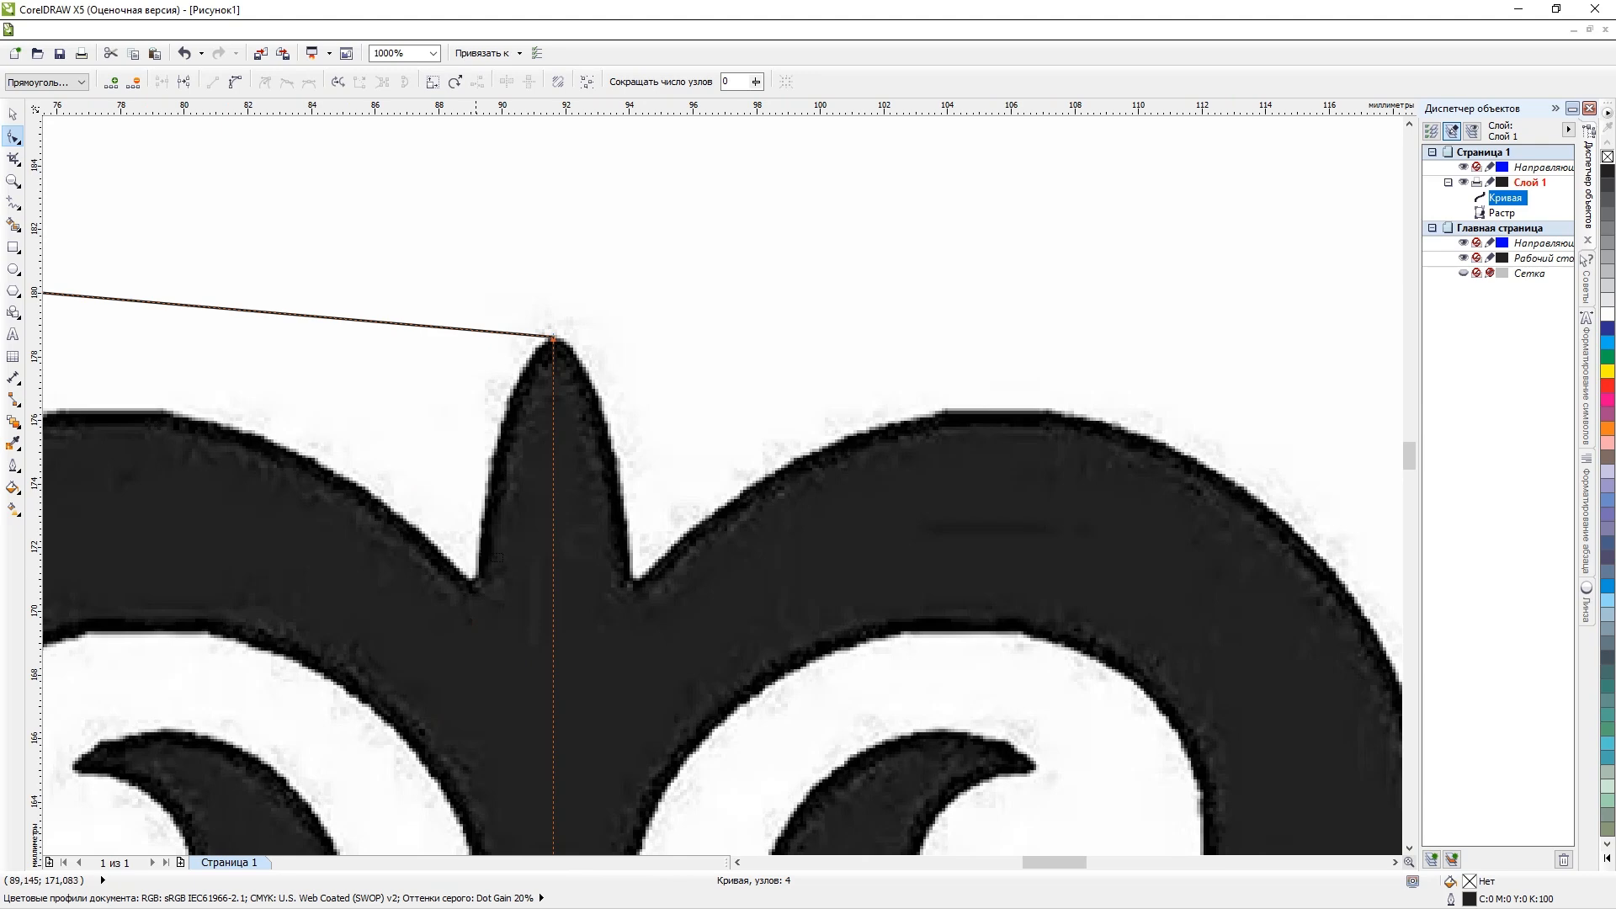
double_click(400, 321)
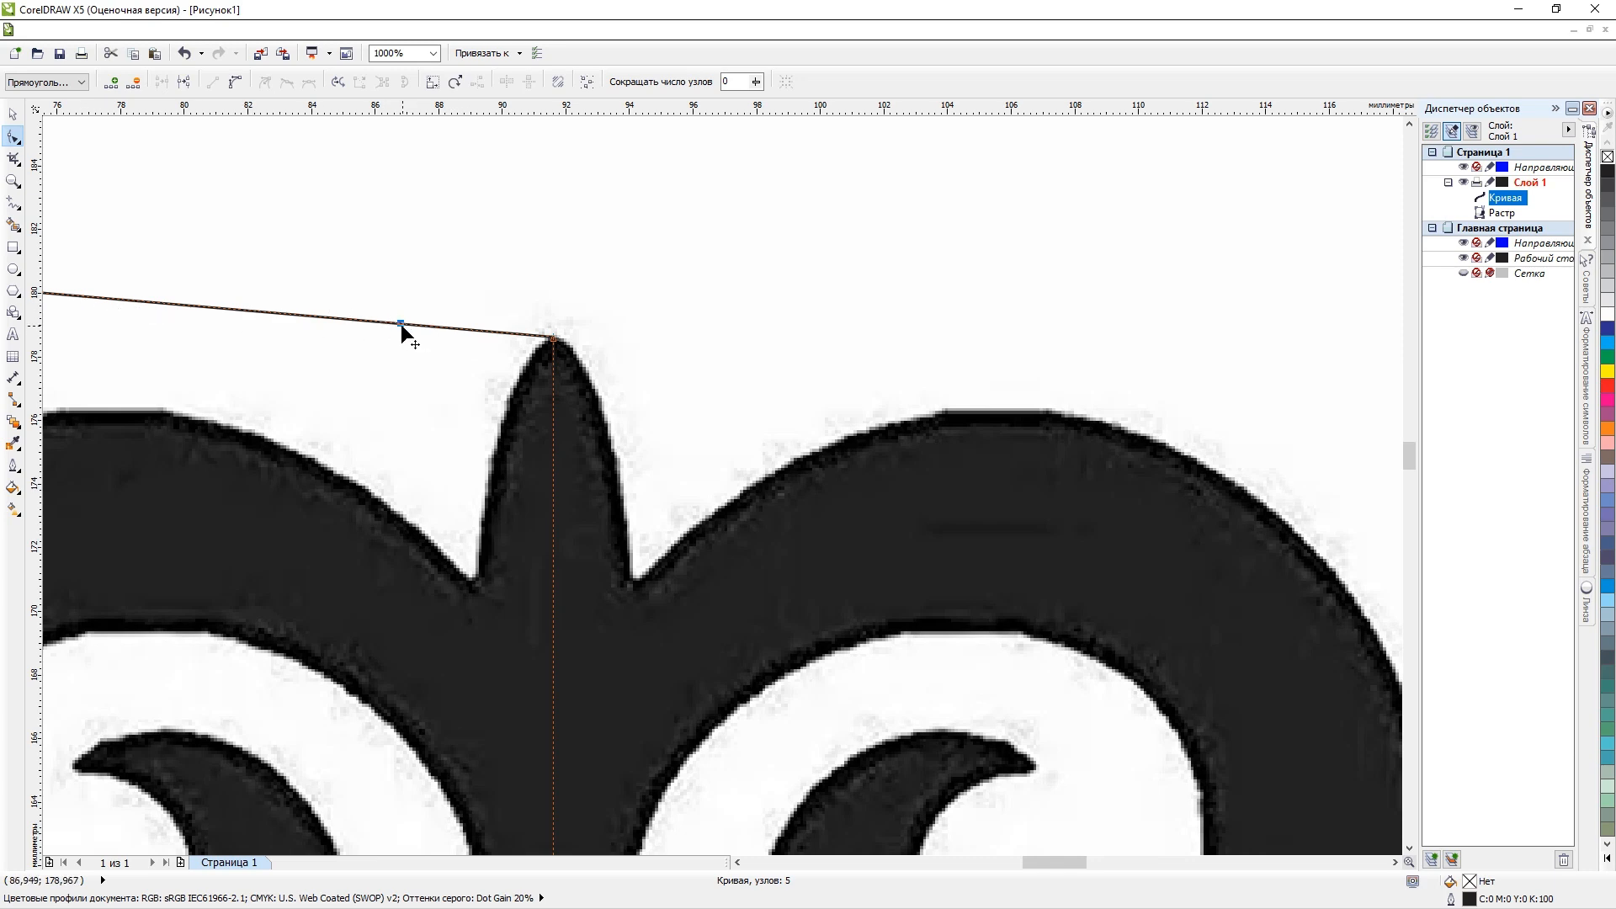
left_click_drag(400, 323, 477, 581)
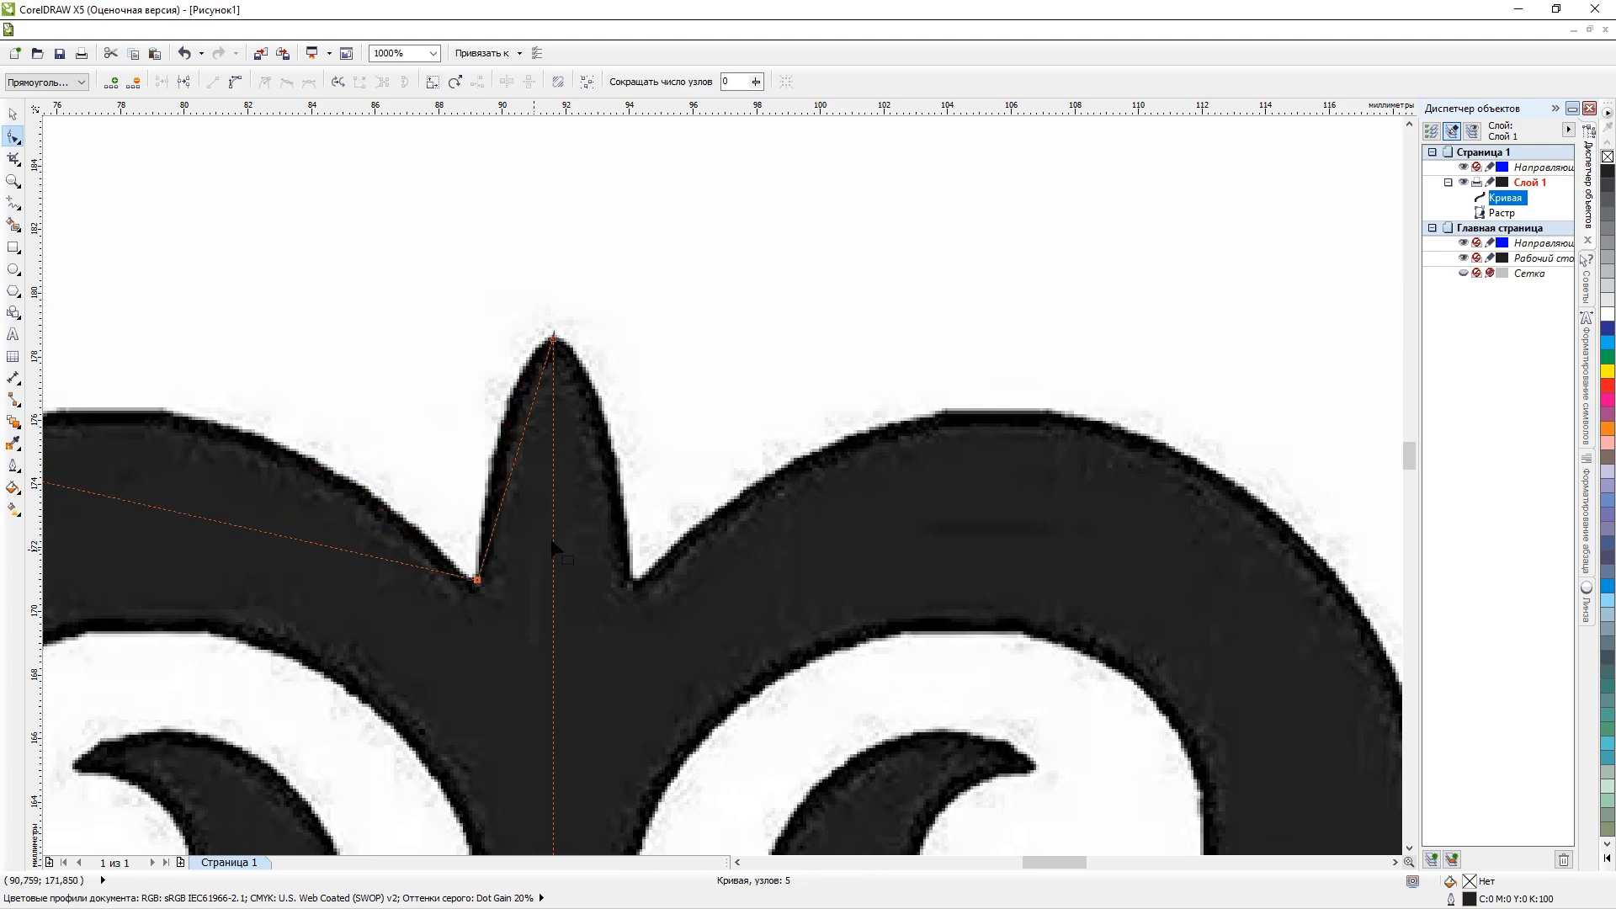
Convert the segment between the spike's tip and the left notch to a curve and bend it along the spike's left edge.
left_click(520, 441)
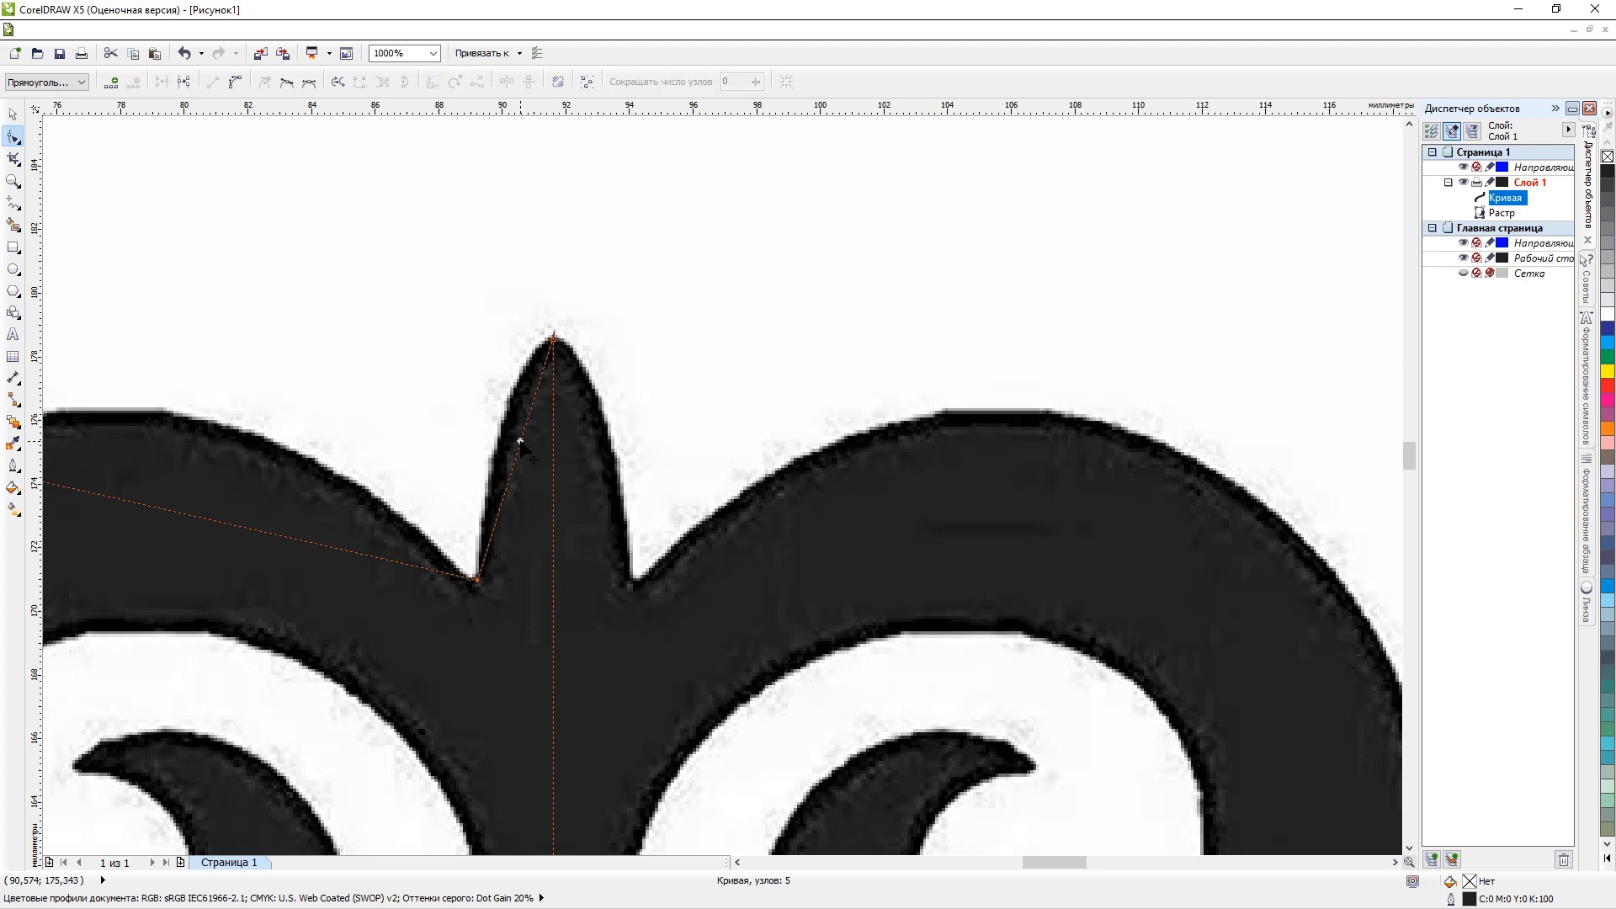
scroll(520, 441, "up", 2)
right_click(520, 441)
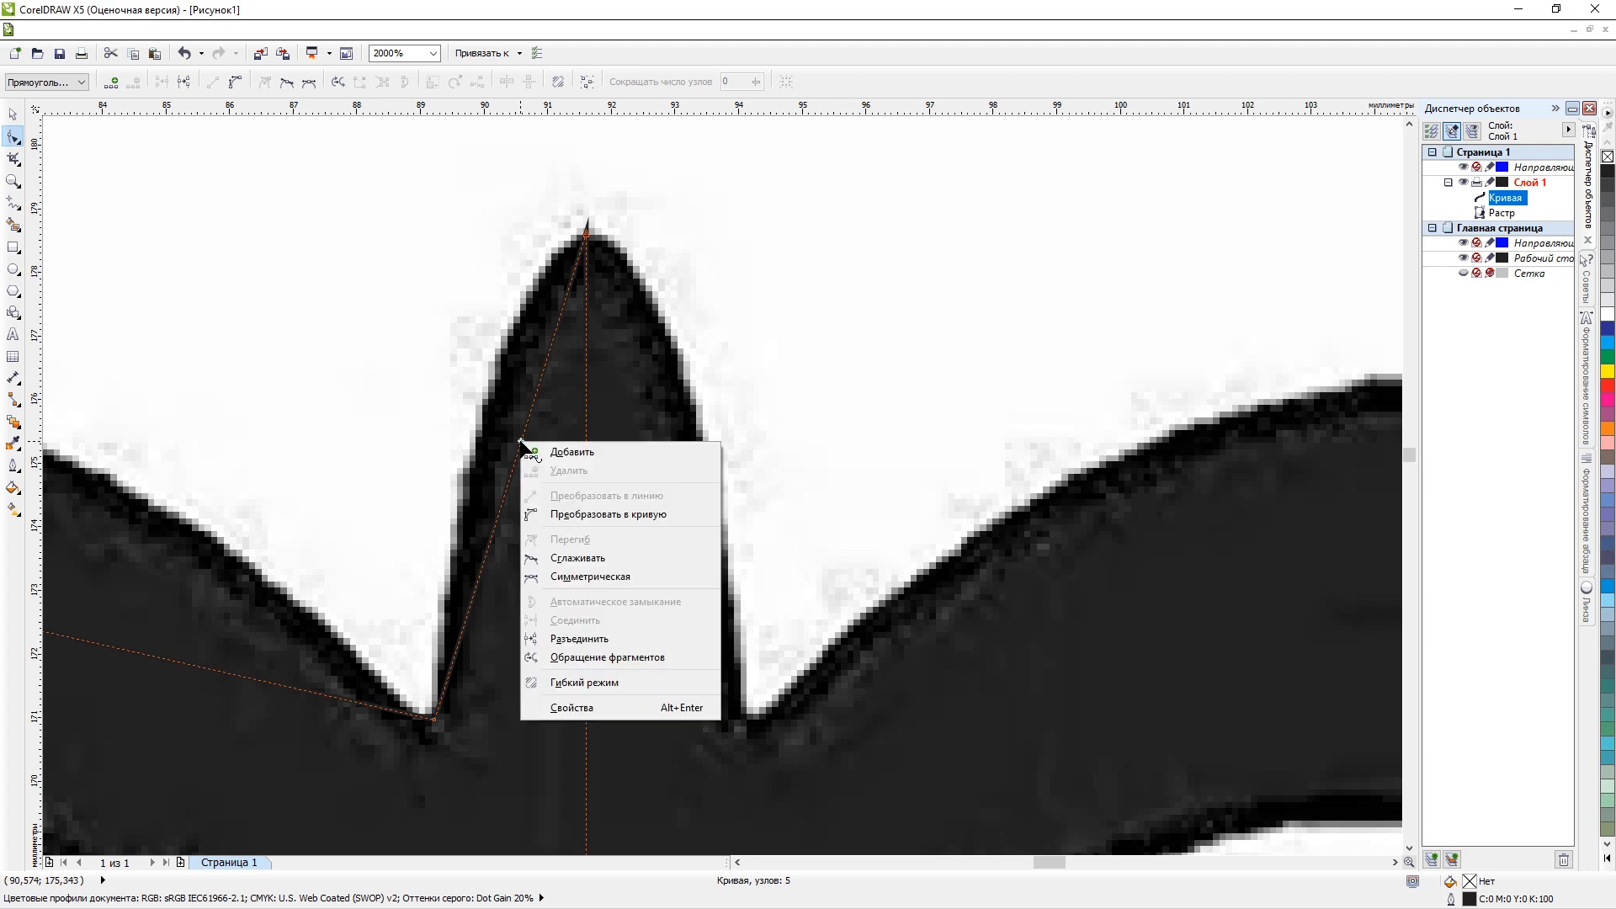
left_click(584, 505)
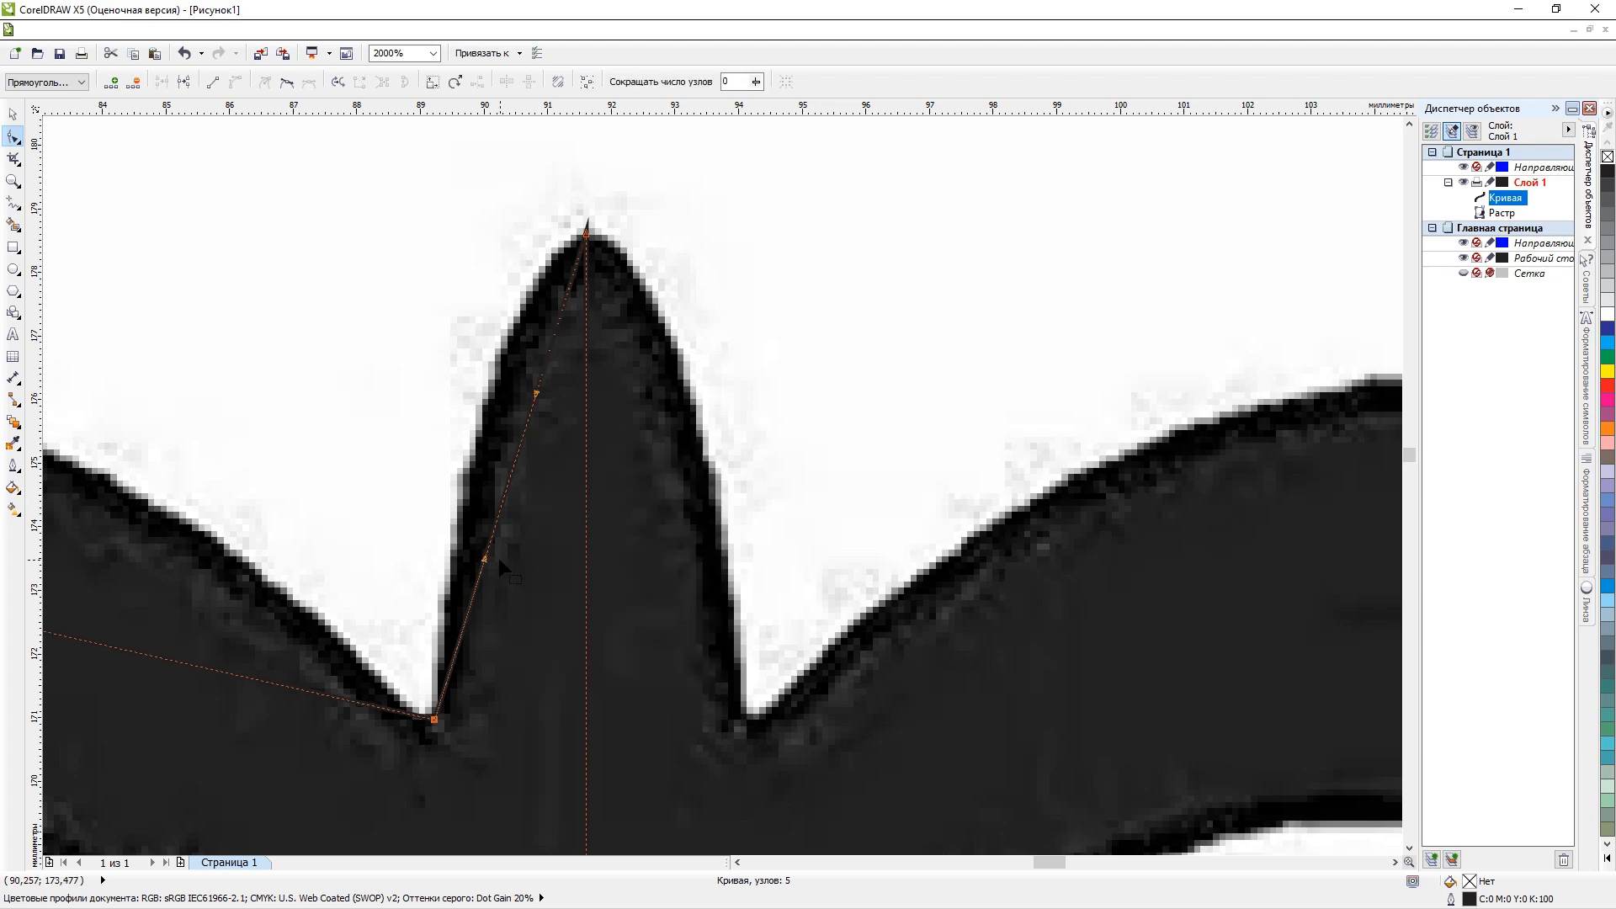
left_click_drag(499, 558, 491, 313)
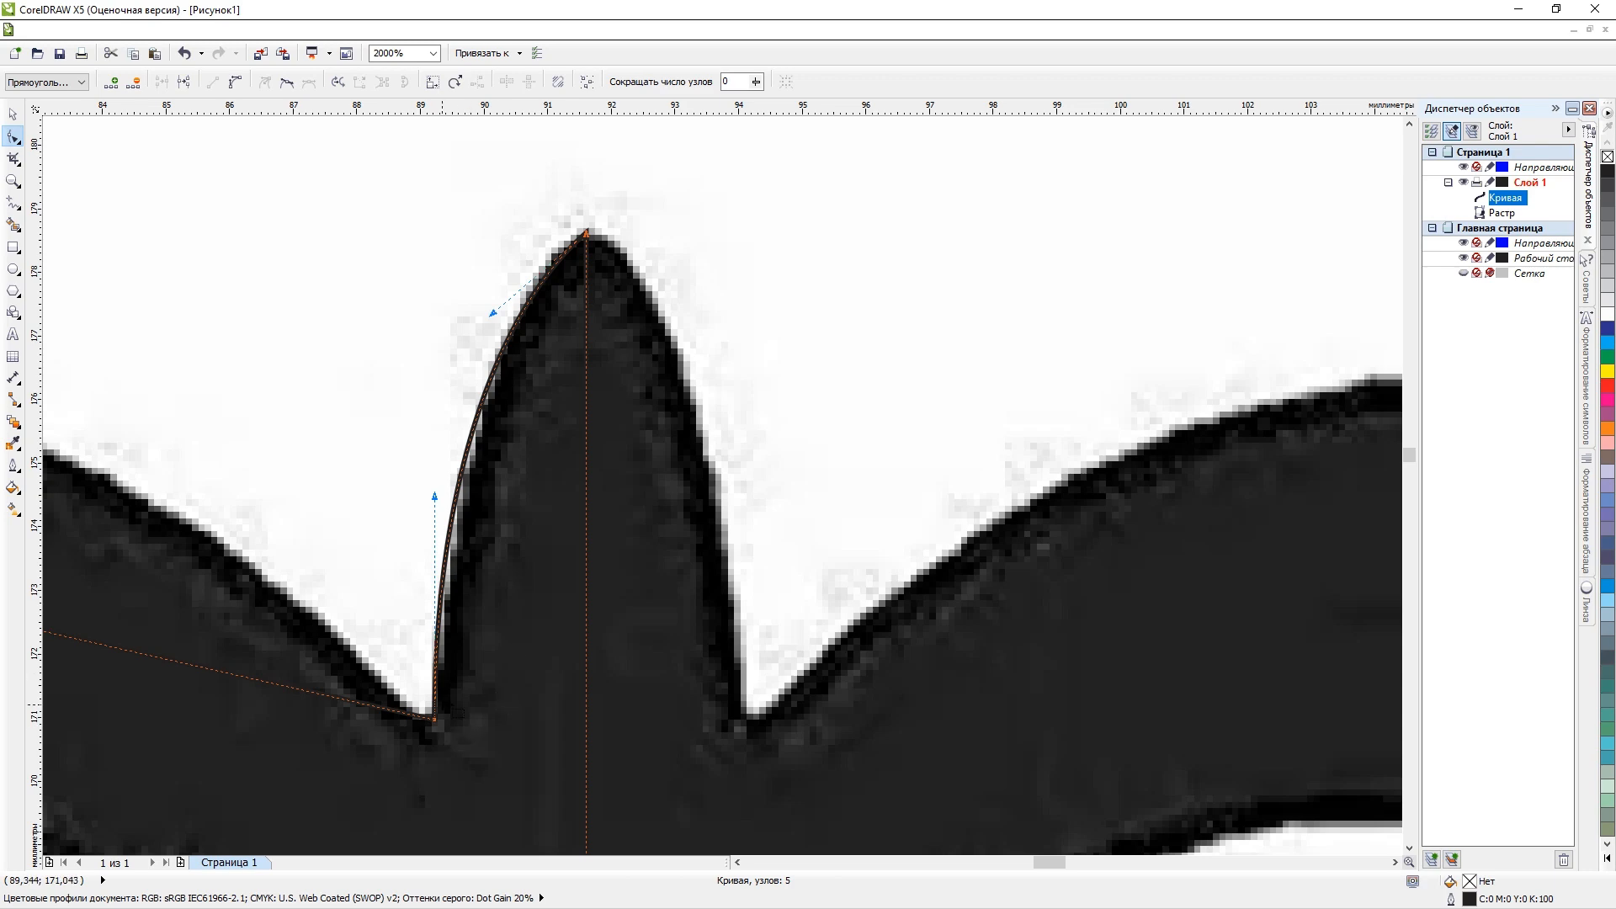
Move the curve's upper left corner node onto the lower edge of the ornament's upper left curl.
scroll(484, 625, "down", 3)
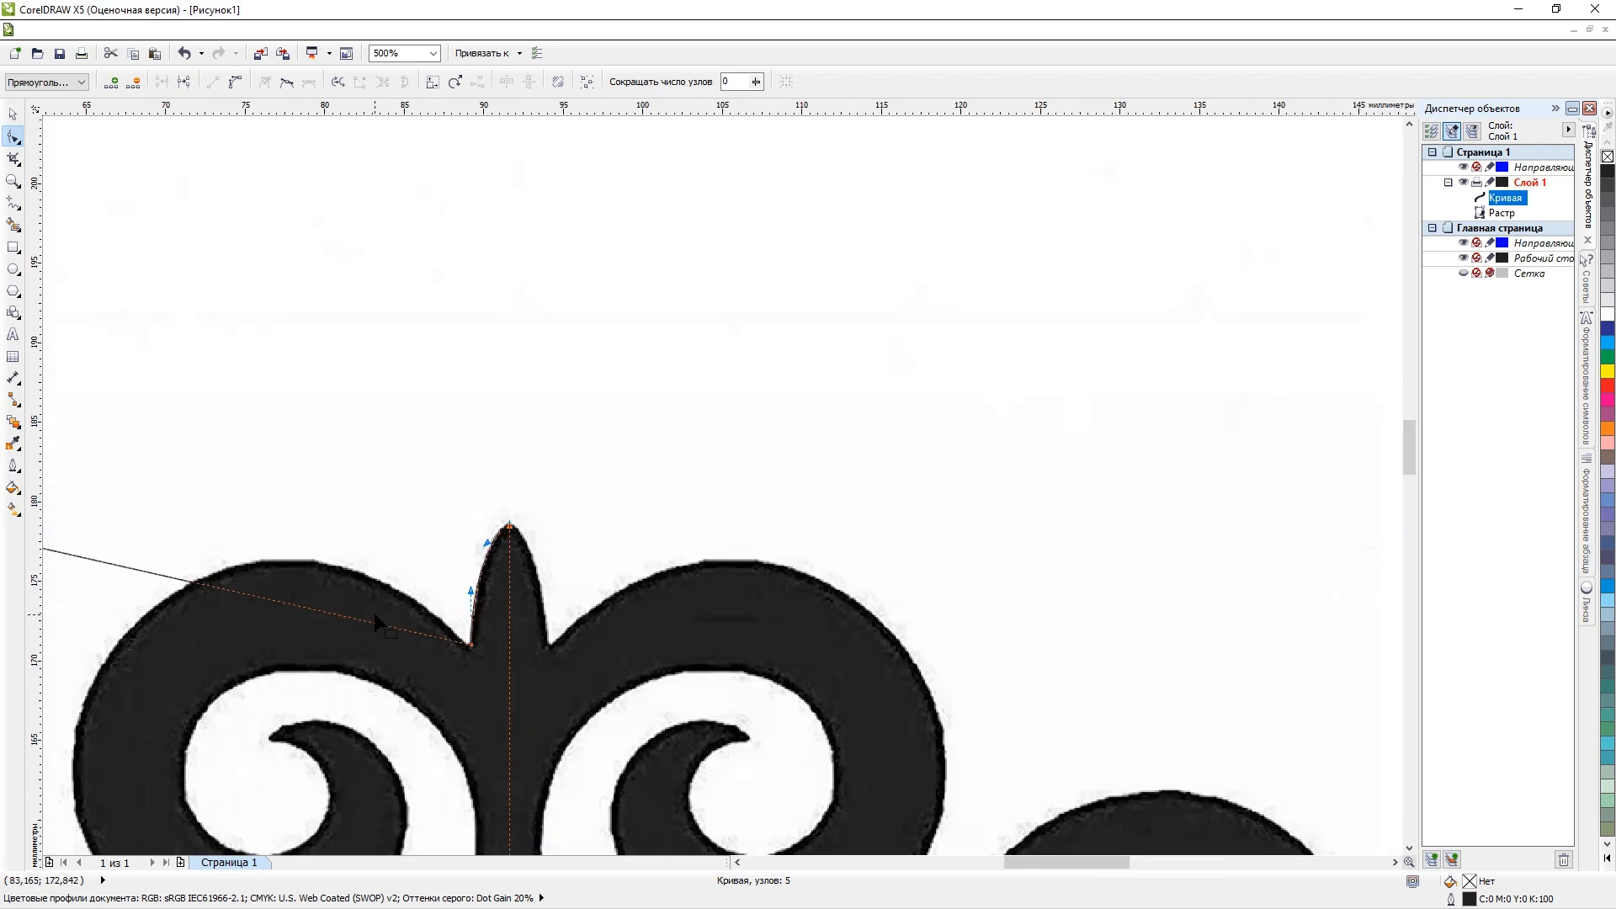
scroll(293, 618, "down", 3)
scroll(316, 623, "up", 3)
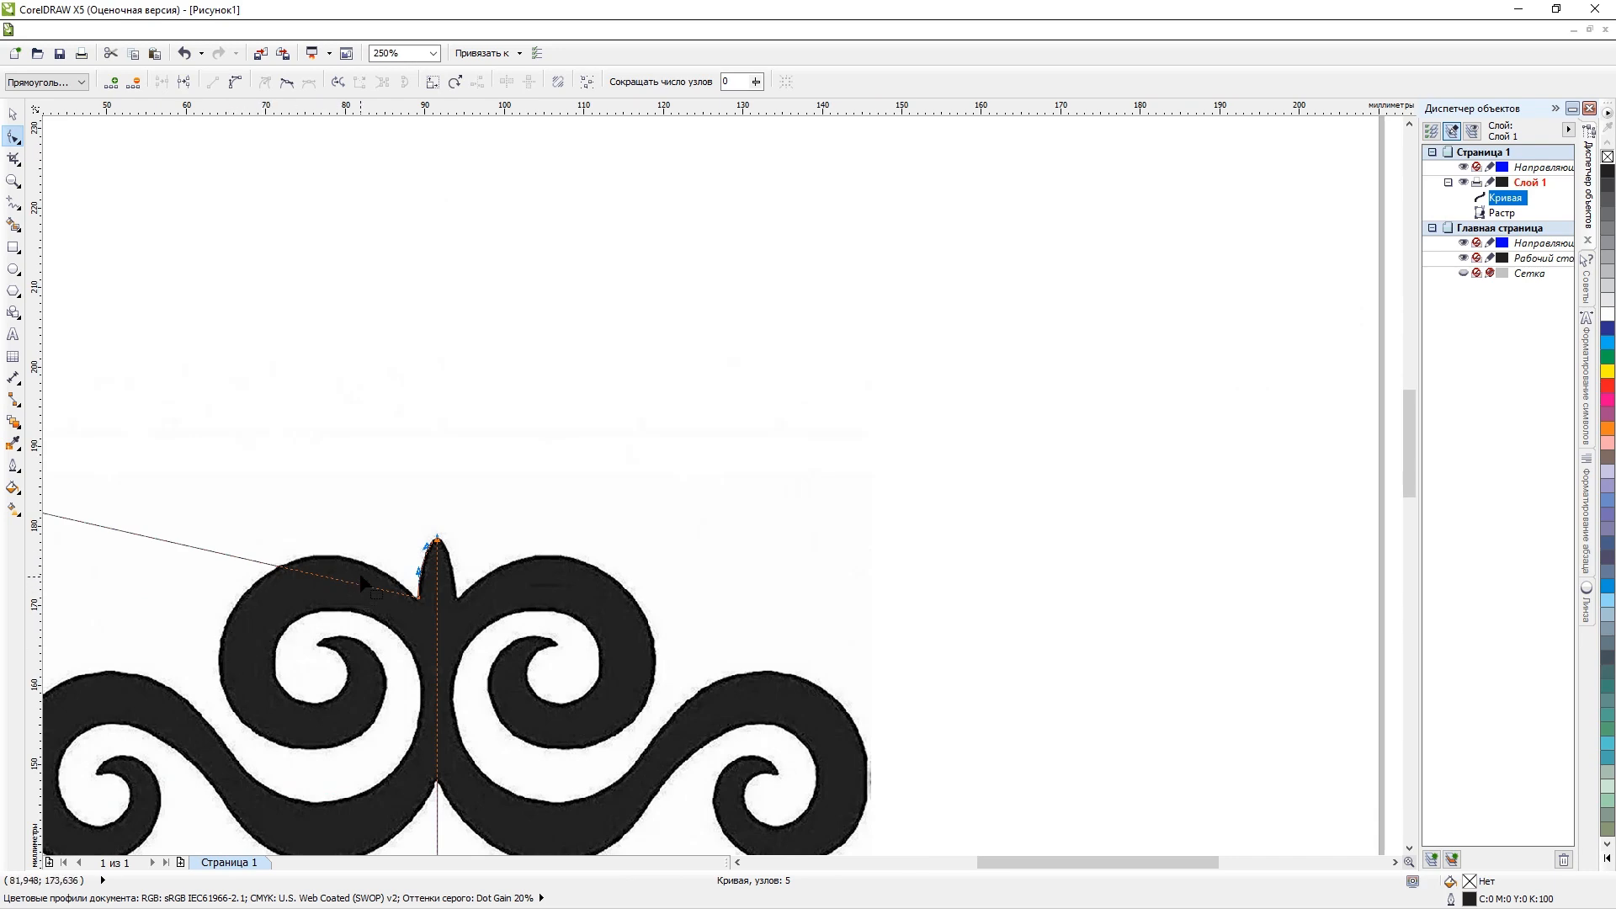
scroll(341, 589, "down", 1)
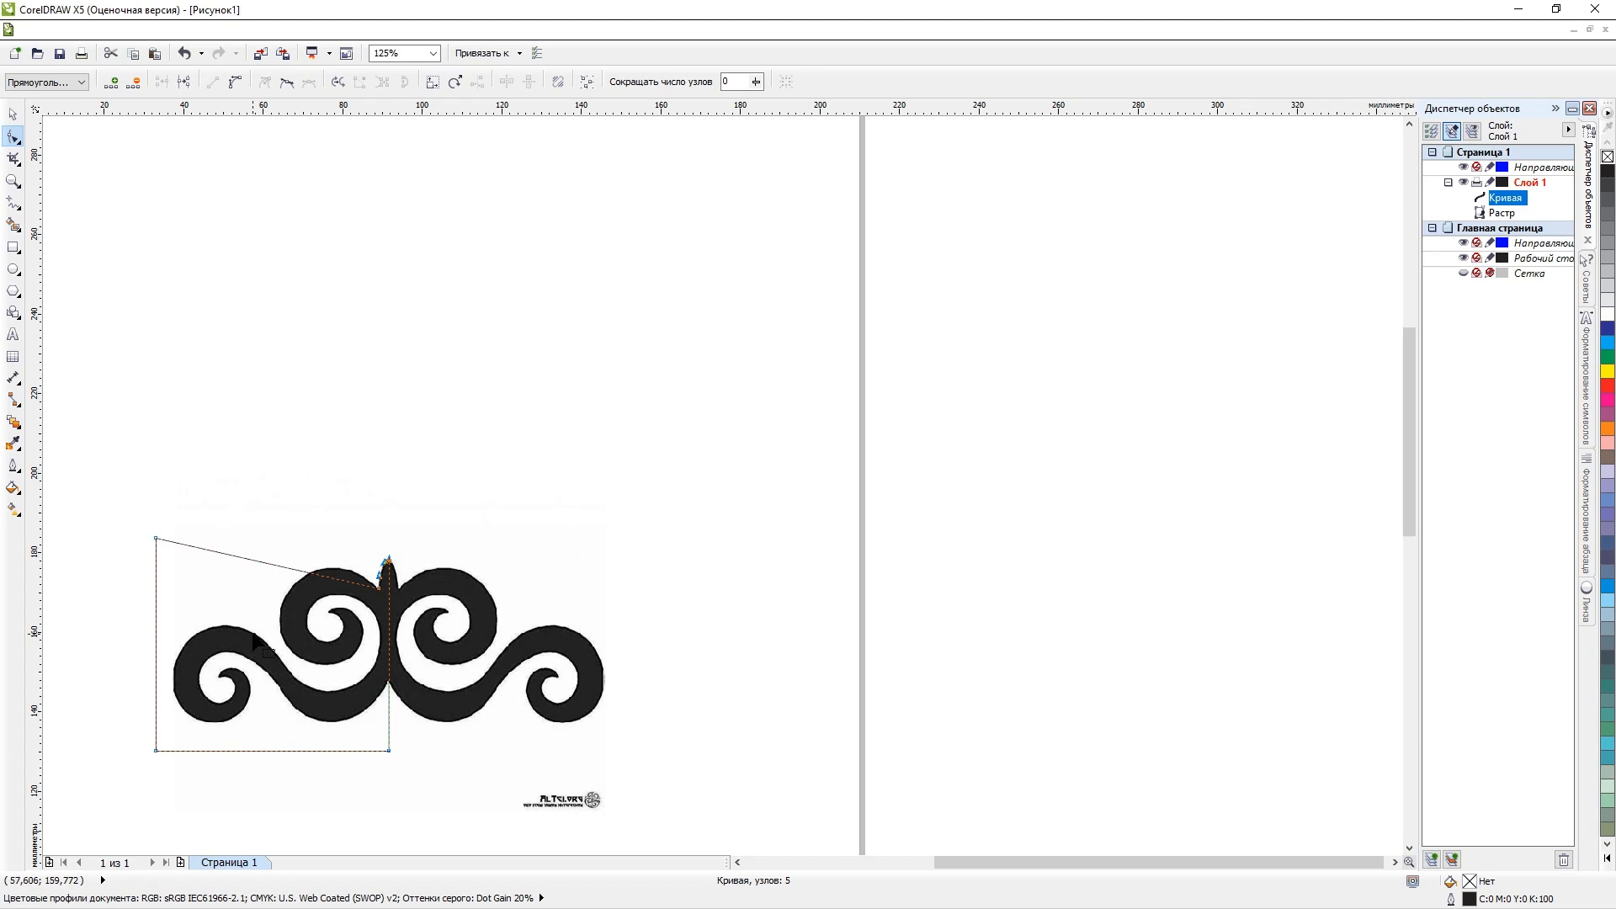
left_click_drag(158, 537, 342, 661)
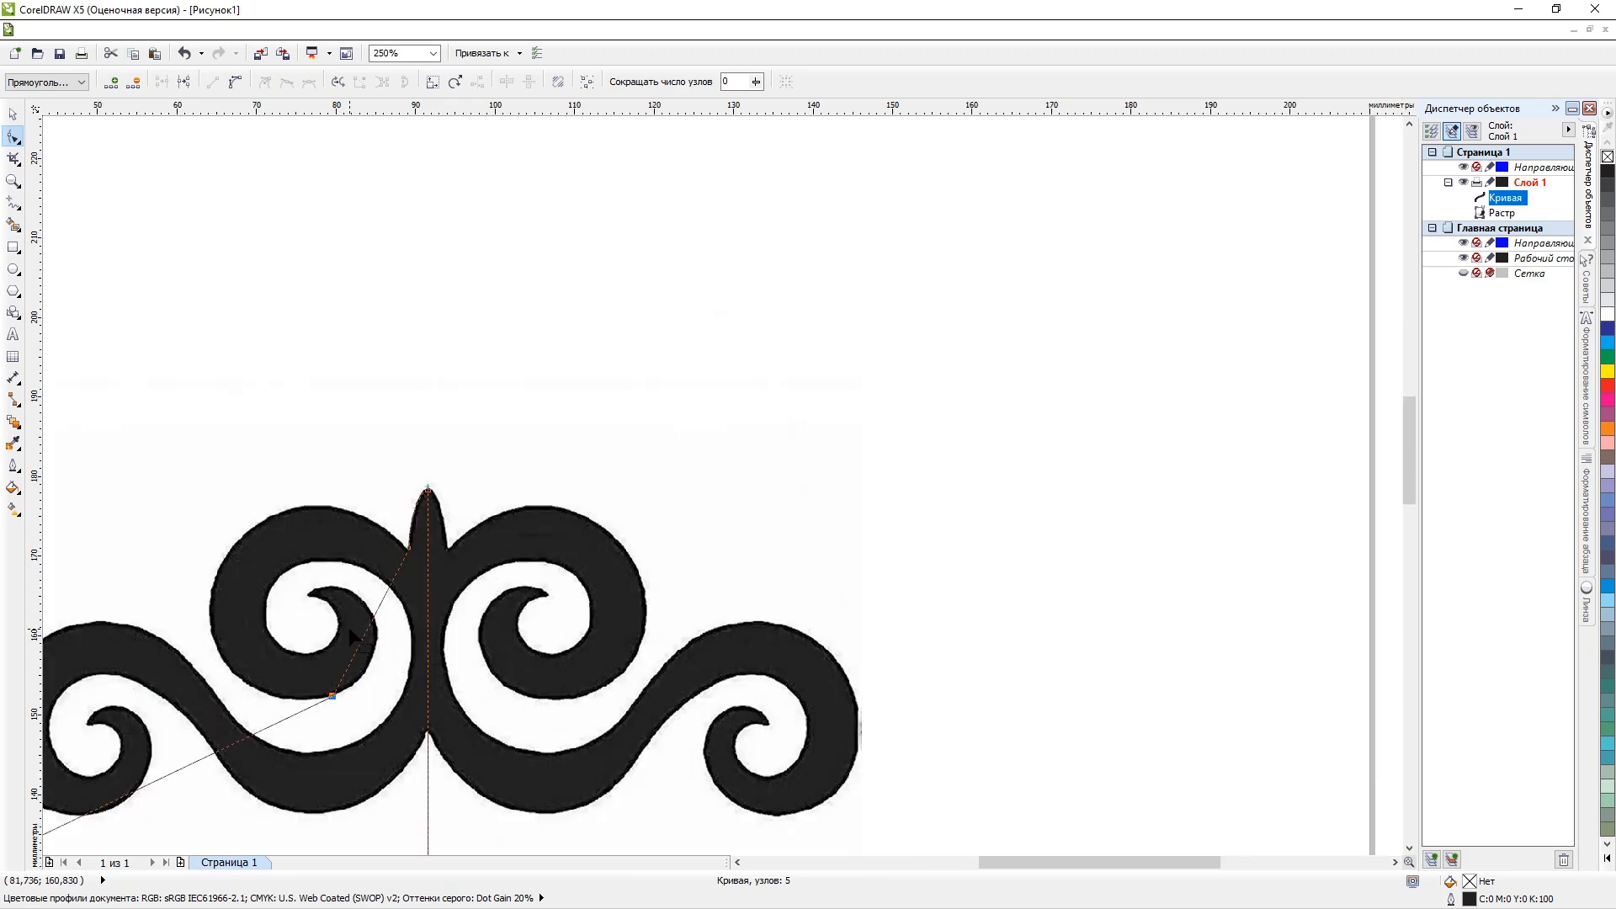
Convert the straight segment between the spike's left notch and the upper left curl's lower edge to a curve.
scroll(350, 629, "up", 1)
left_click(377, 612)
right_click(377, 612)
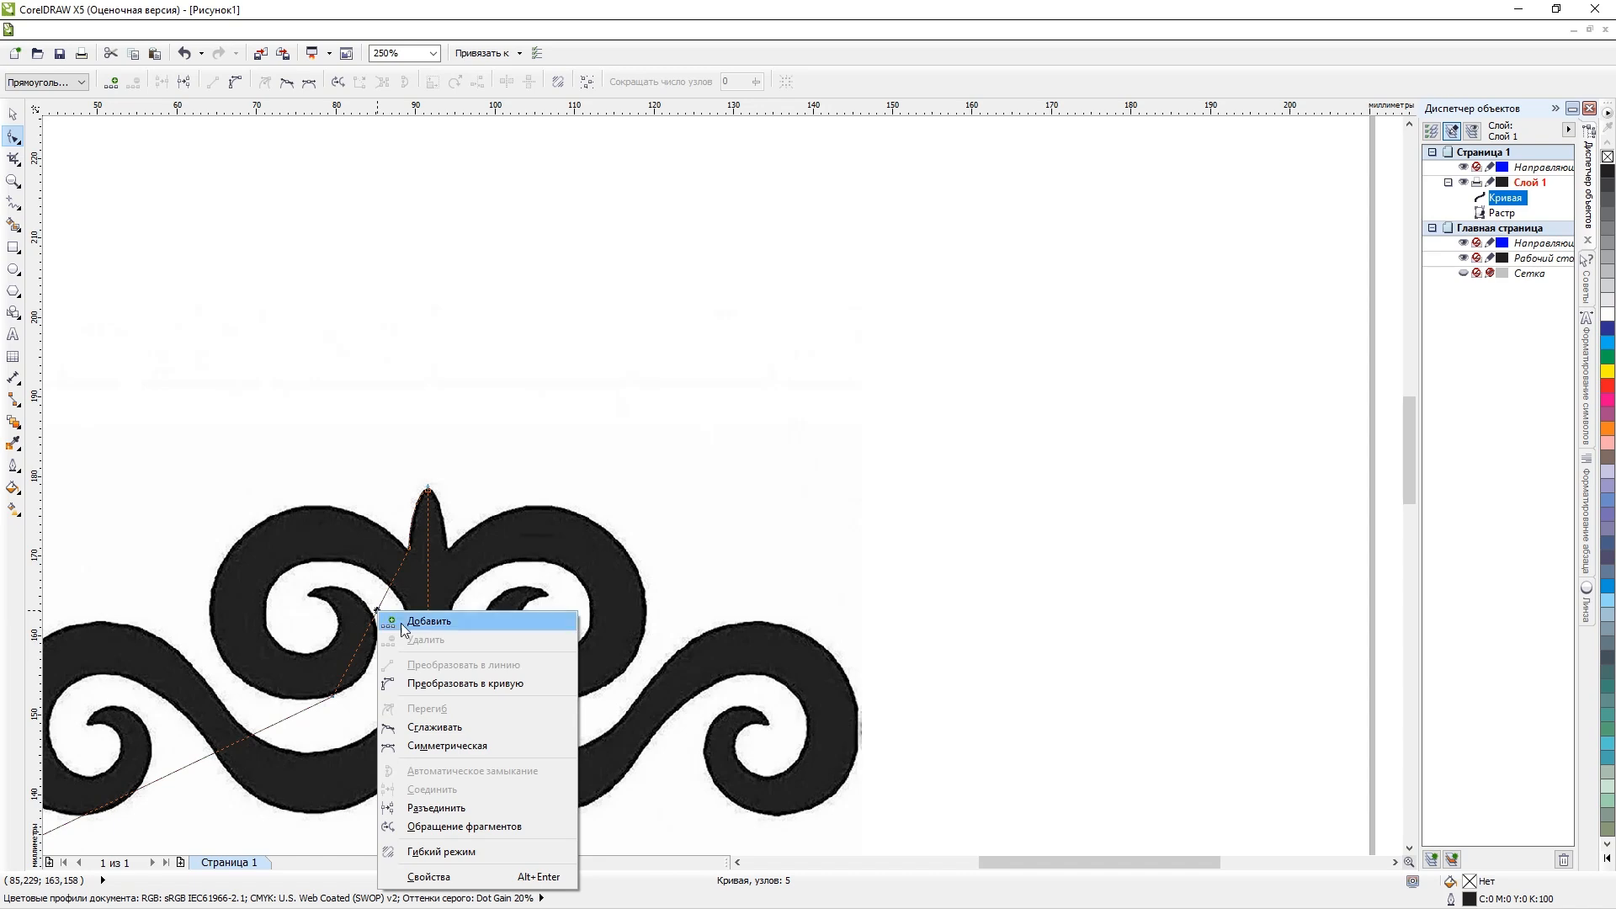
left_click(457, 679)
scroll(309, 679, "up", 2)
scroll(350, 646, "down", 2)
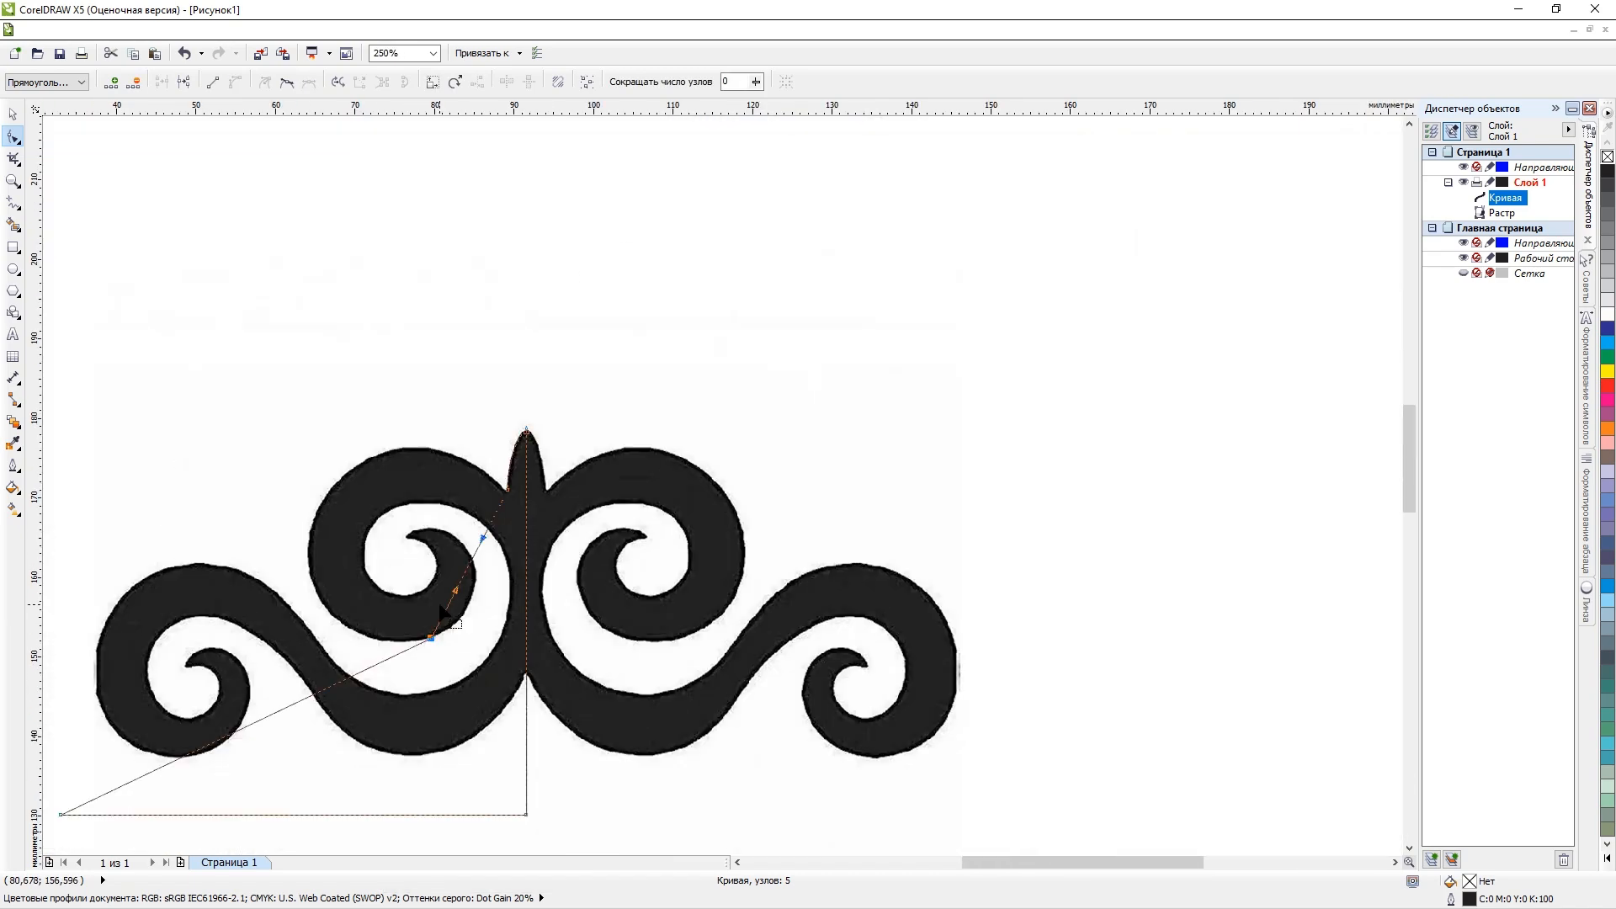
Pull out both handles of the converted segment so it bulges around the outer edge of the upper left curl.
left_click_drag(457, 589, 284, 556)
left_click_drag(483, 537, 357, 368)
left_click(285, 557)
left_click_drag(284, 557, 190, 634)
scroll(349, 465, "up", 1)
left_click_drag(365, 280, 452, 362)
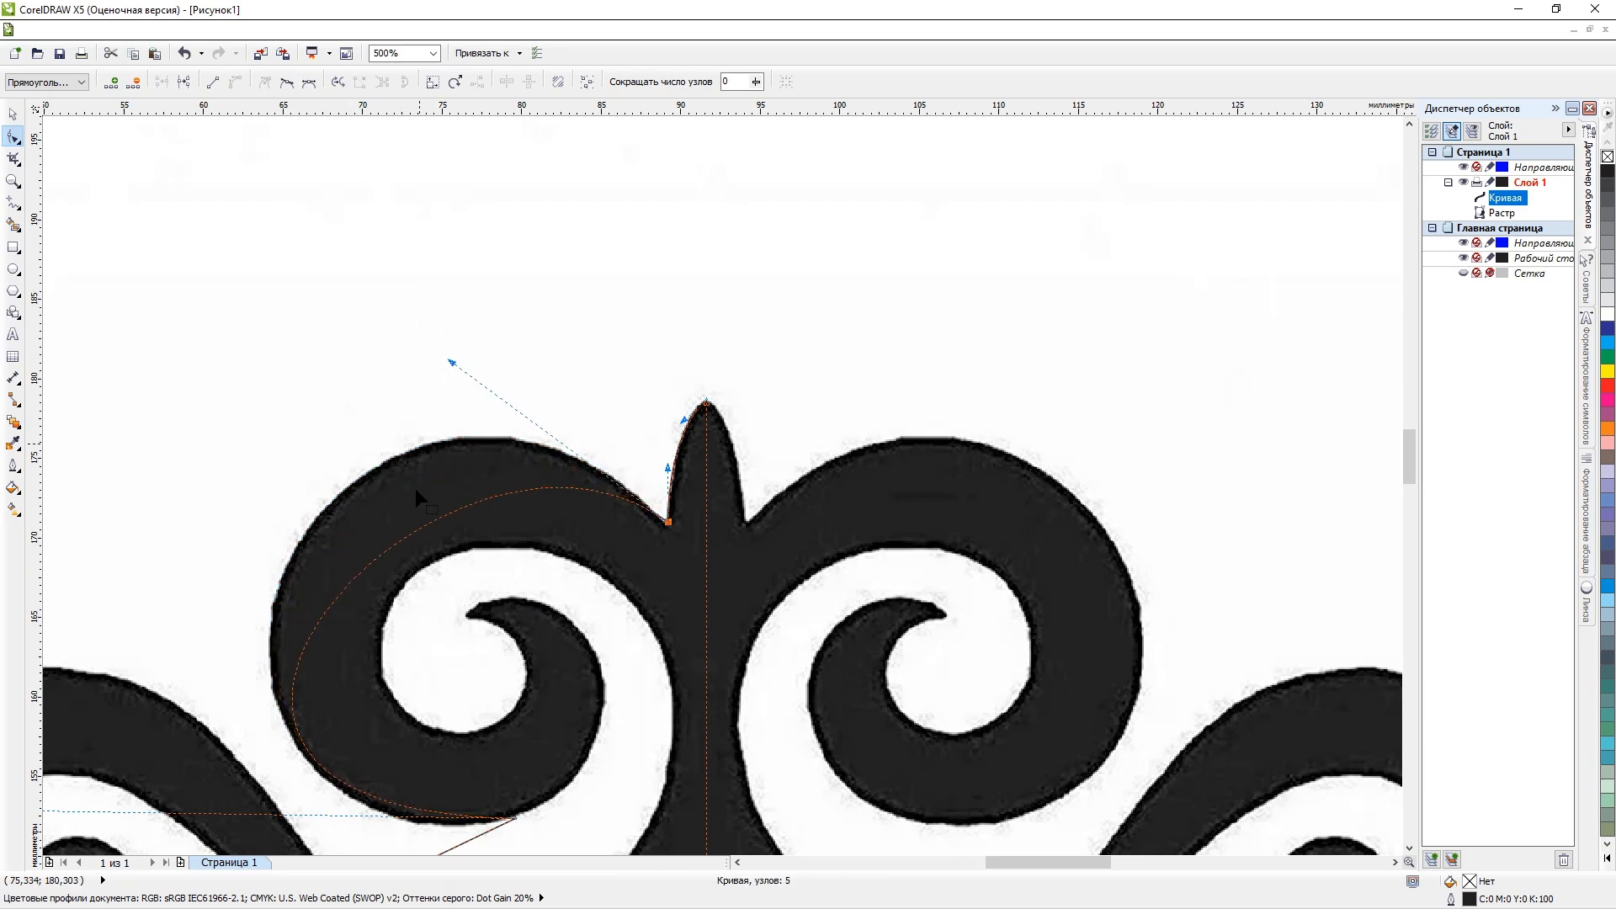
Add a node on the bulging segment, place it on the curl's upper left outer edge and fit the arc toward the notch.
left_click(426, 528)
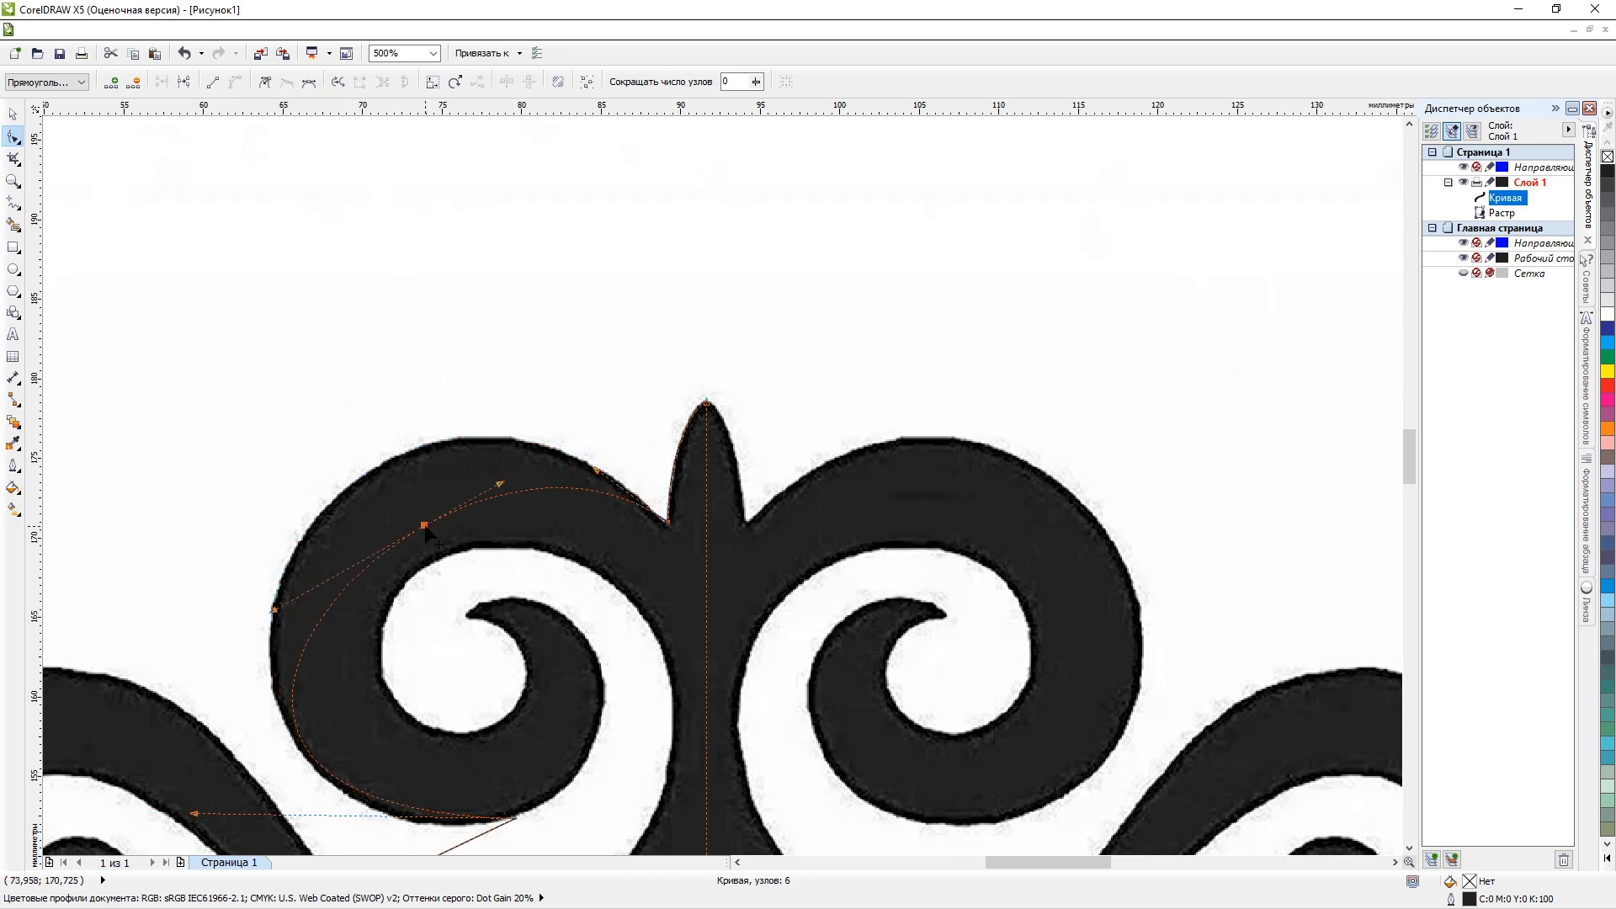
left_click_drag(425, 528, 385, 466)
left_click_drag(598, 467, 582, 428)
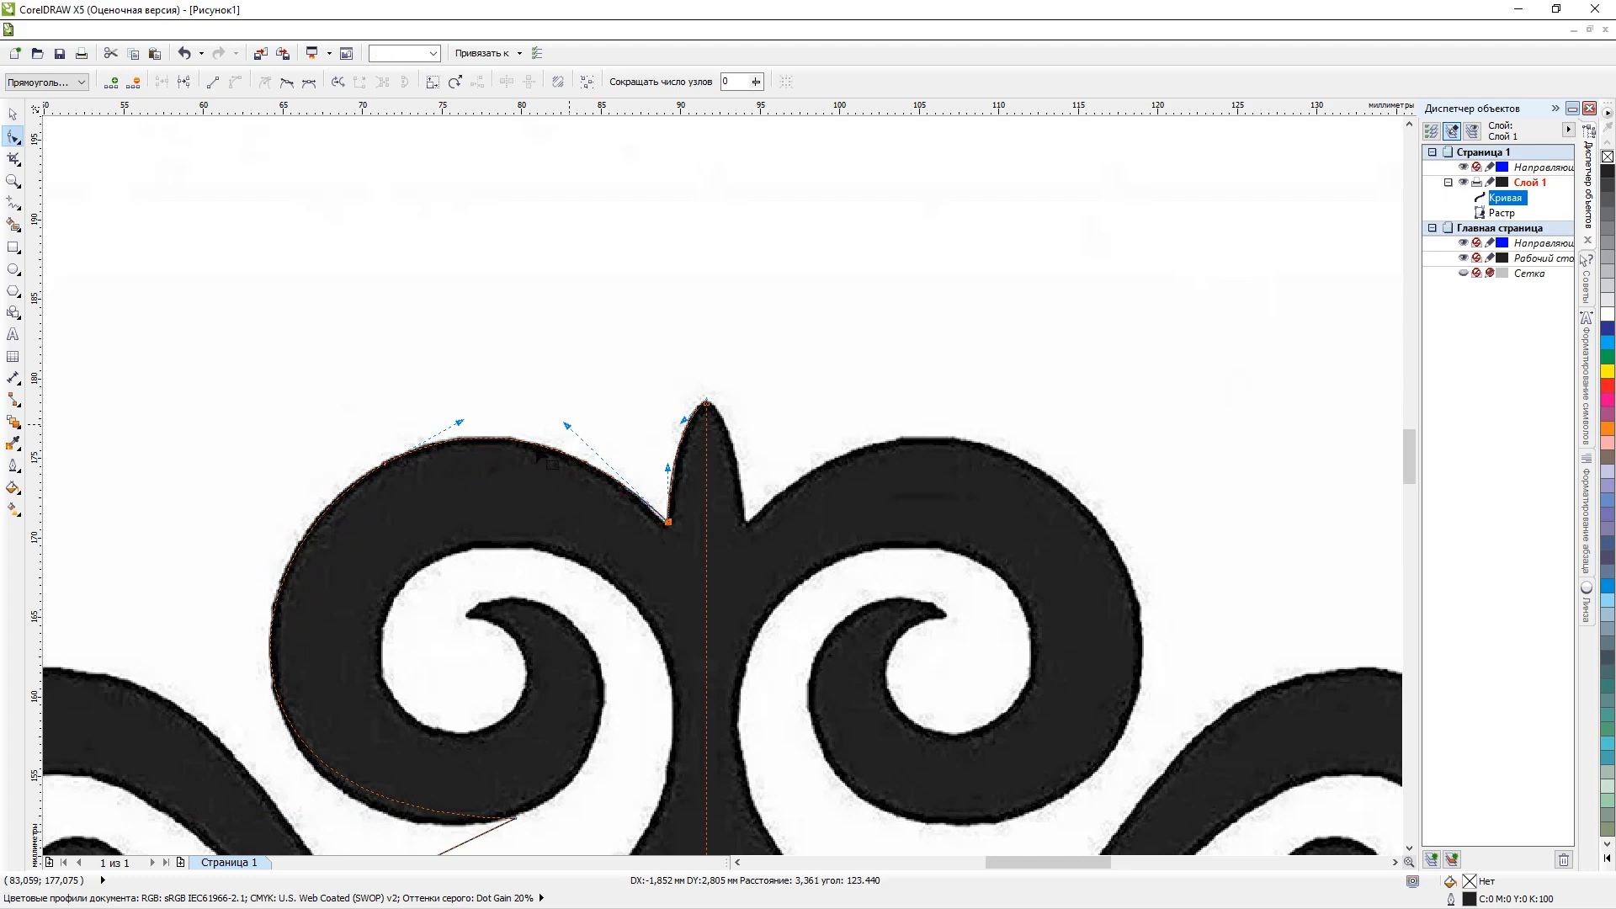
Add a node on the curl's lower left outer edge and adjust the handle so the segment follows the curl's left side.
scroll(335, 579, "down", 3)
scroll(370, 600, "up", 4)
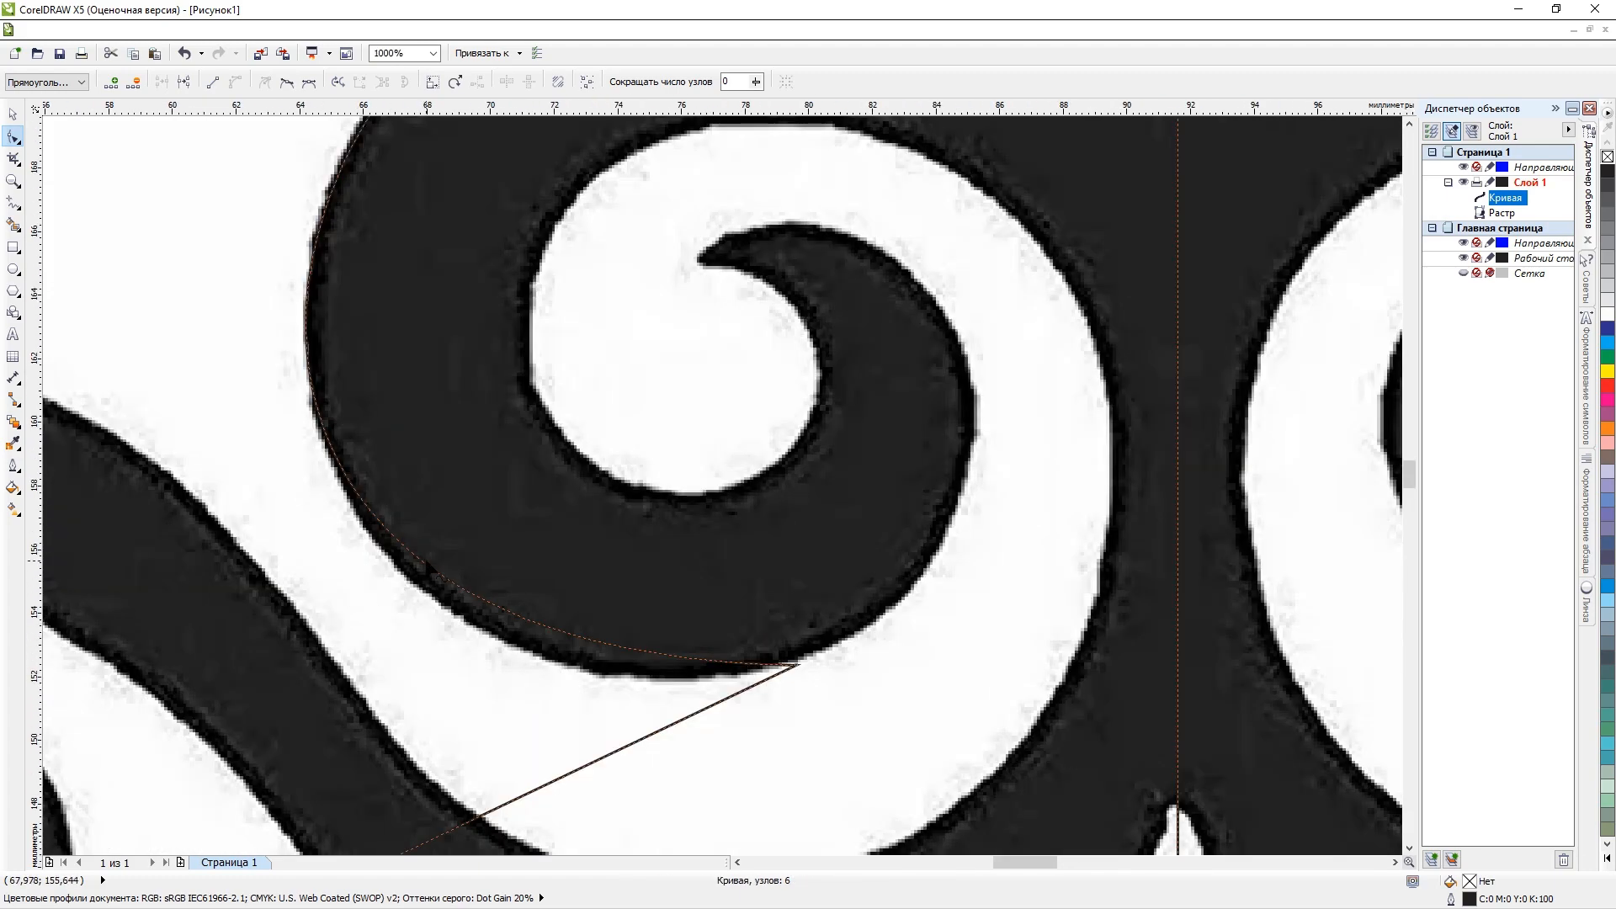
left_click_drag(438, 575, 437, 602)
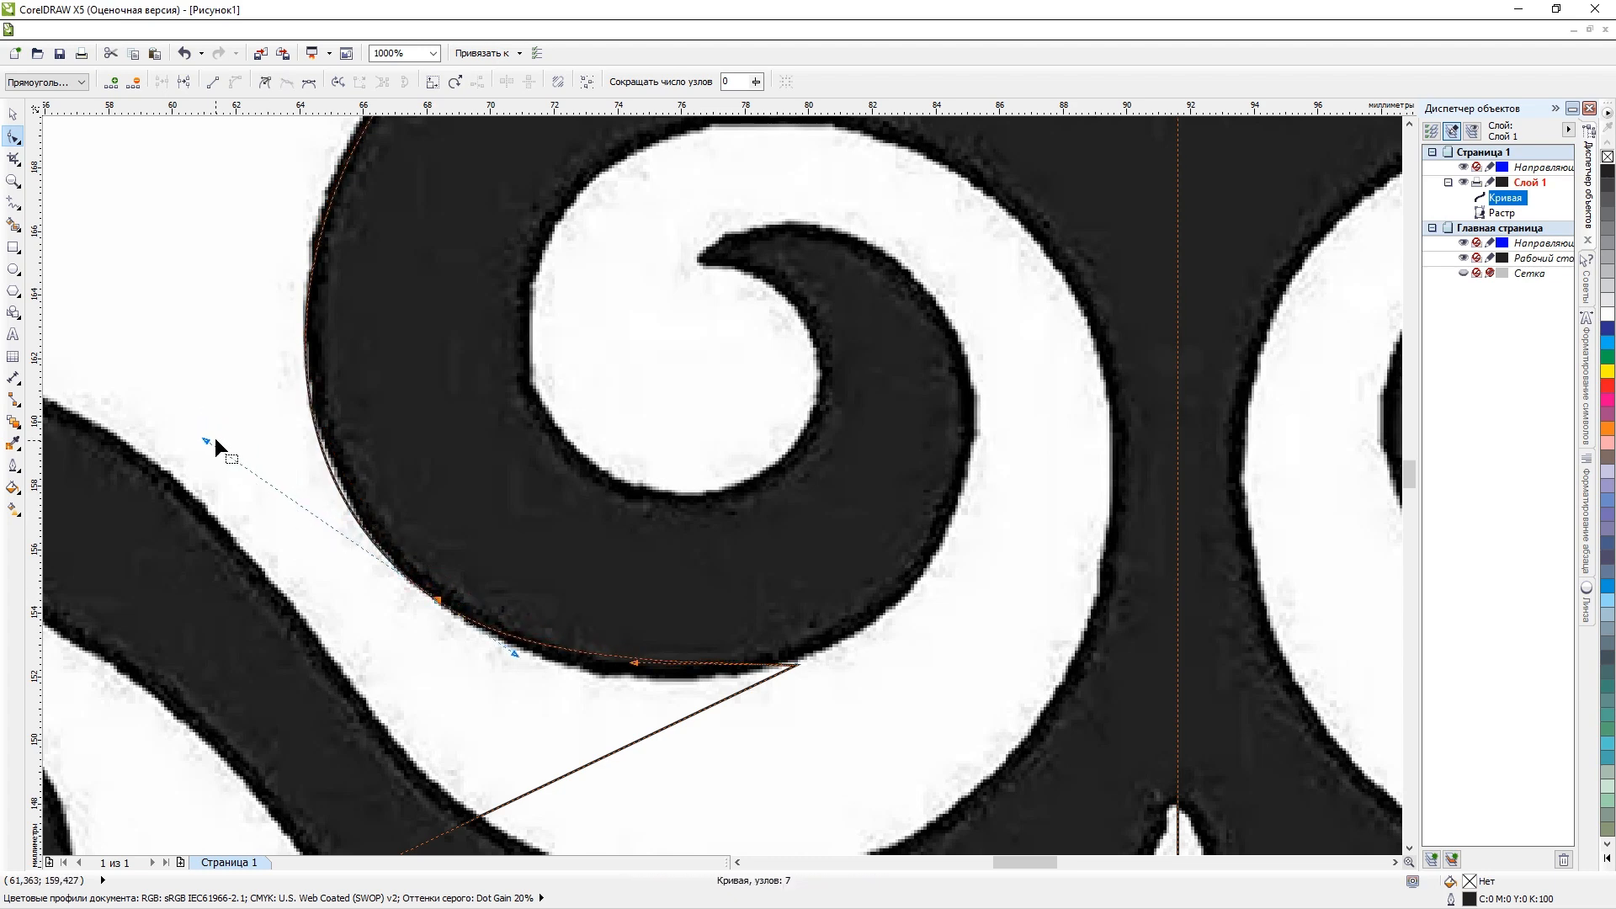
mouse_move(206, 440)
left_mouse_down()
mouse_move(231, 454)
mouse_move(224, 436)
left_mouse_up()
scroll(347, 276, "down", 2)
scroll(332, 238, "up", 1)
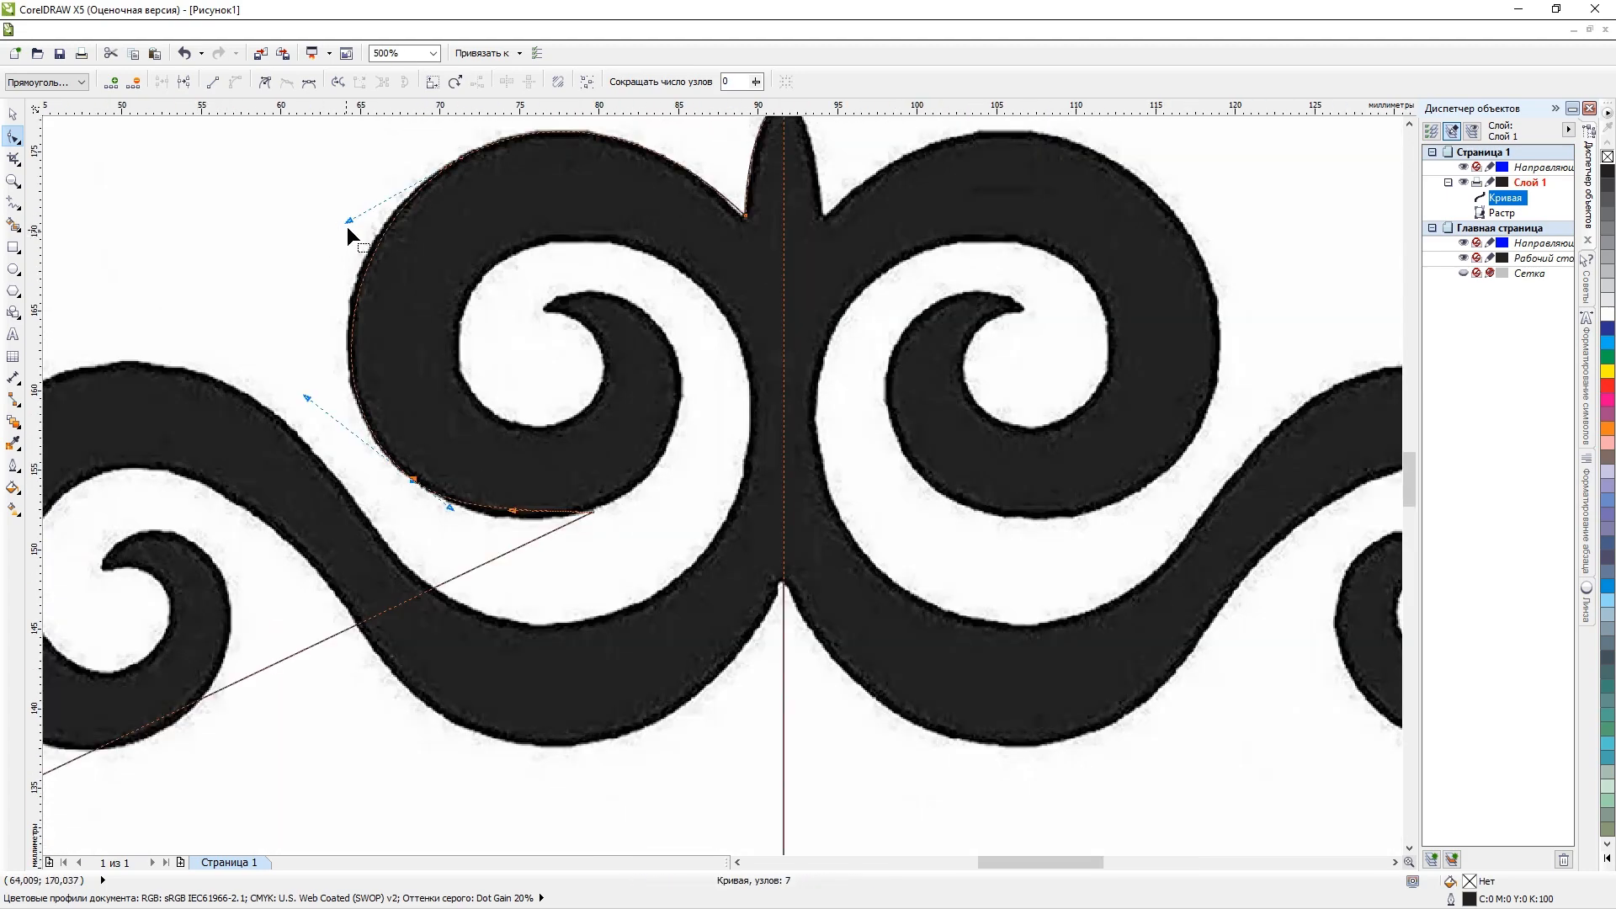
Add two nodes on the long slanted segment, placing one at the upper left curl's right edge and one above its inner tip.
scroll(443, 251, "down", 1)
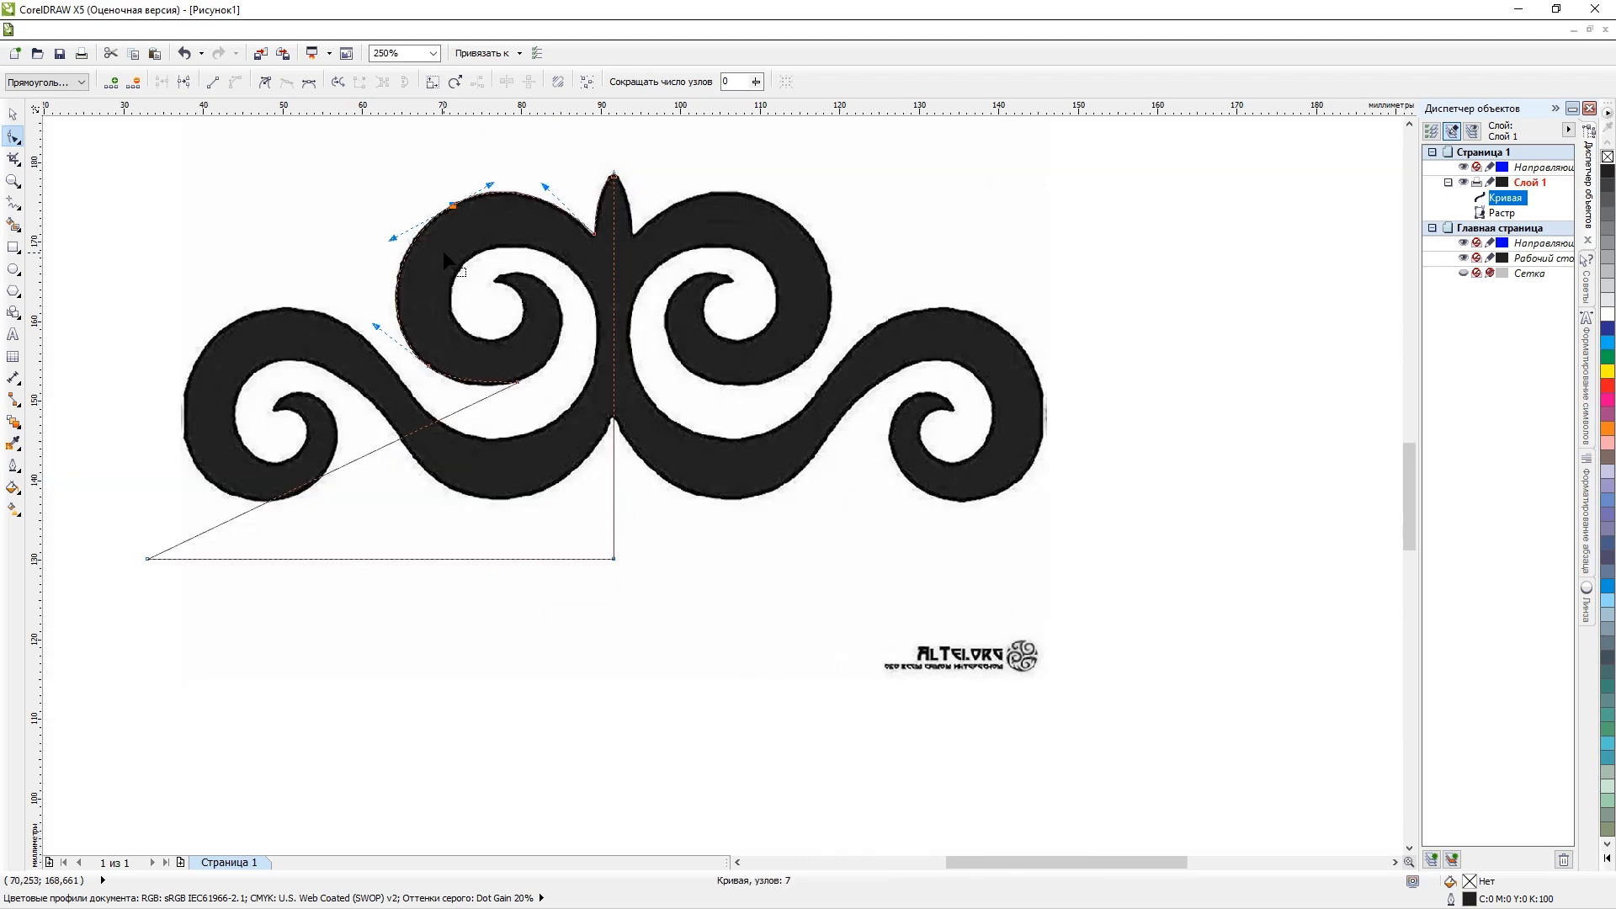
scroll(504, 407, "up", 1)
scroll(537, 377, "up", 1)
scroll(537, 377, "down", 2)
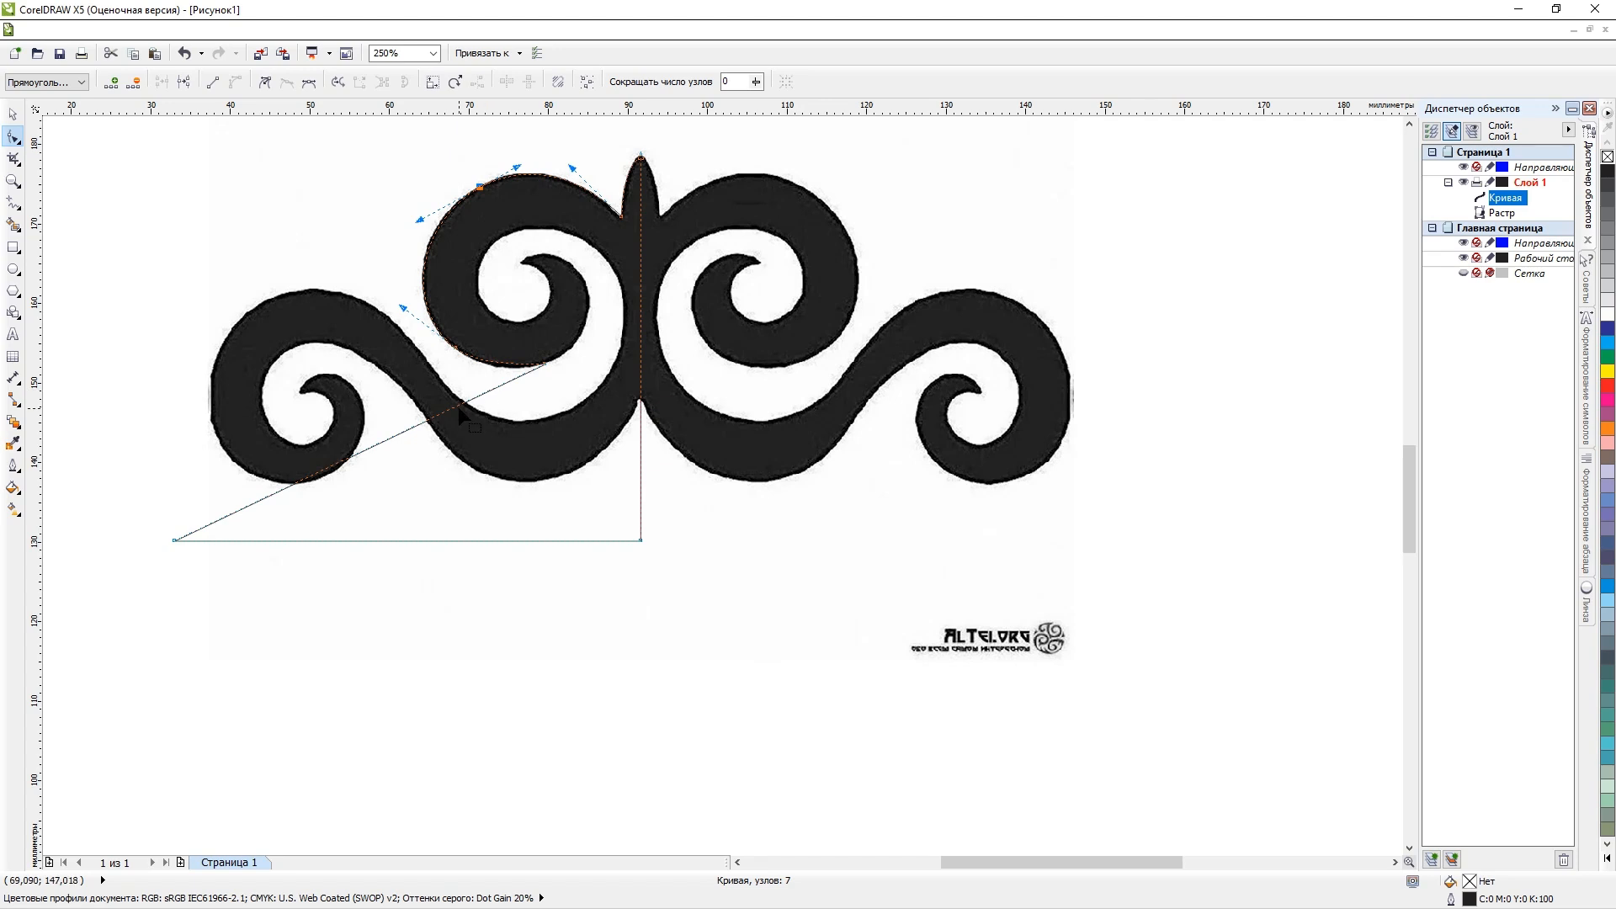
left_click_drag(451, 405, 532, 276)
left_click_drag(435, 346, 613, 351)
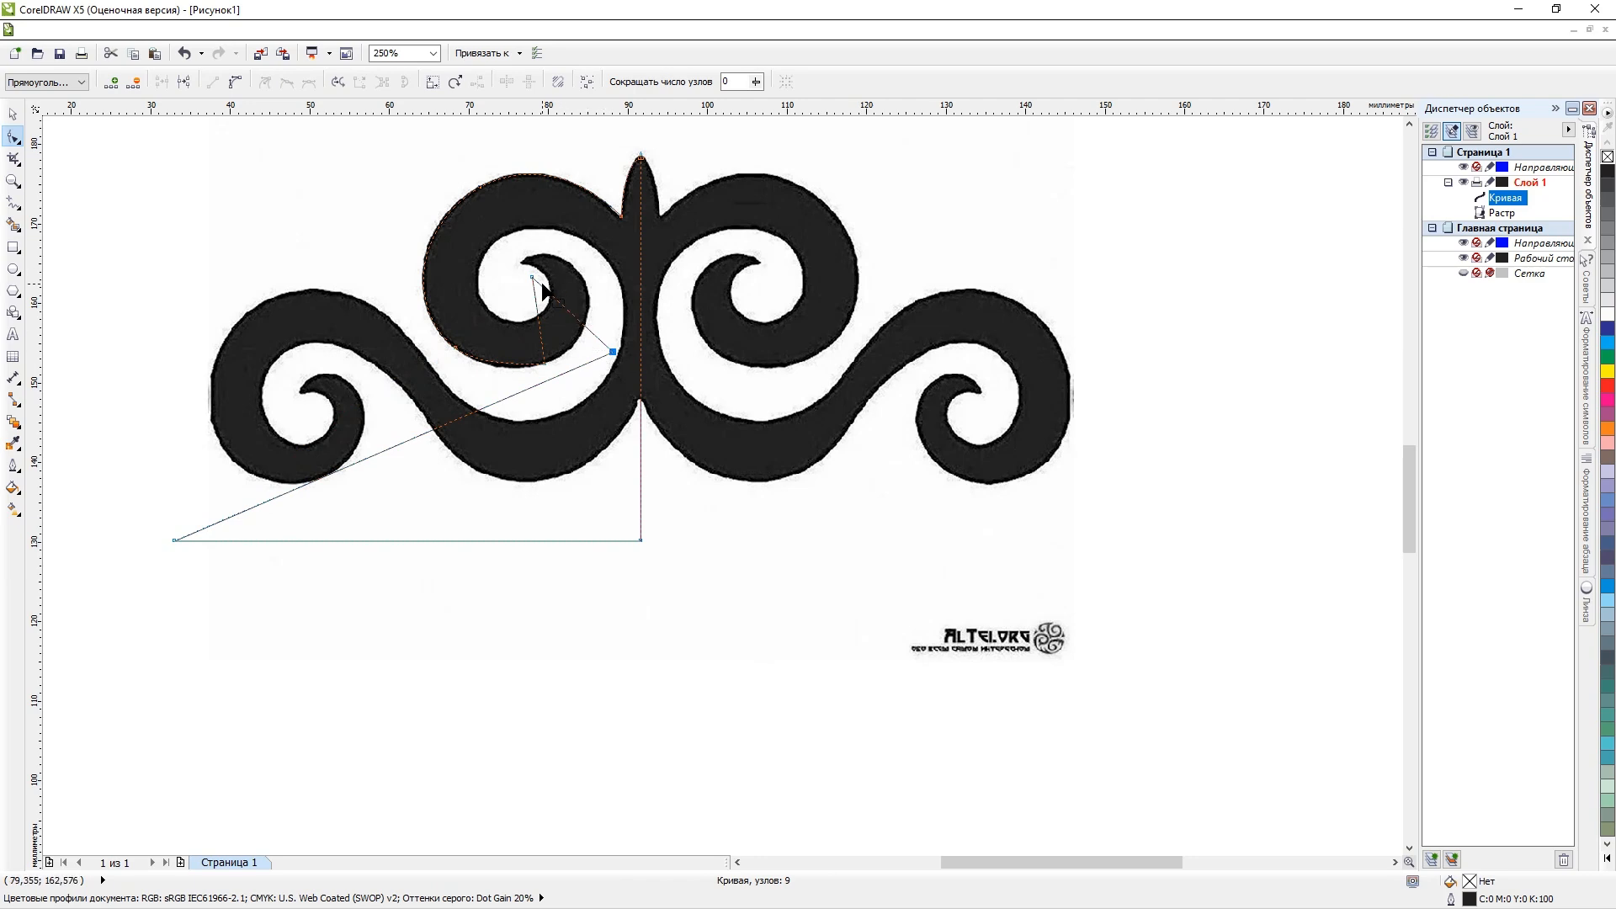
left_click_drag(536, 275, 596, 323)
left_click_drag(612, 352, 533, 242)
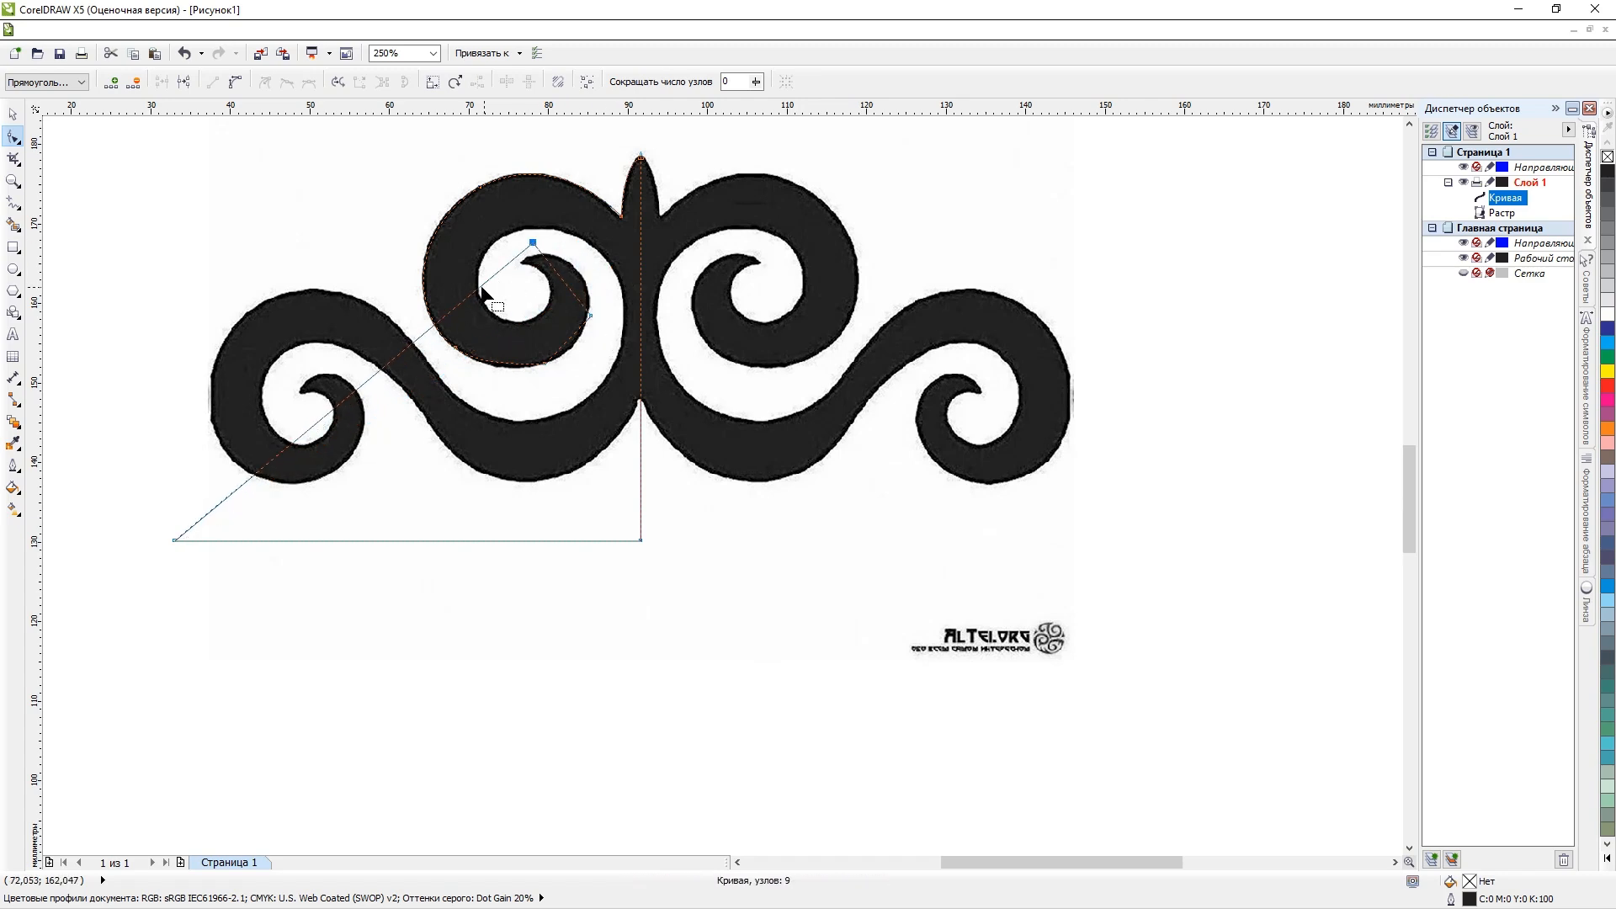
Add two more nodes on the slanted segment, placing one on the central stem and one on the lower wave's upper edge.
left_click_drag(481, 290, 641, 319)
scroll(618, 295, "up", 1)
scroll(618, 299, "down", 1)
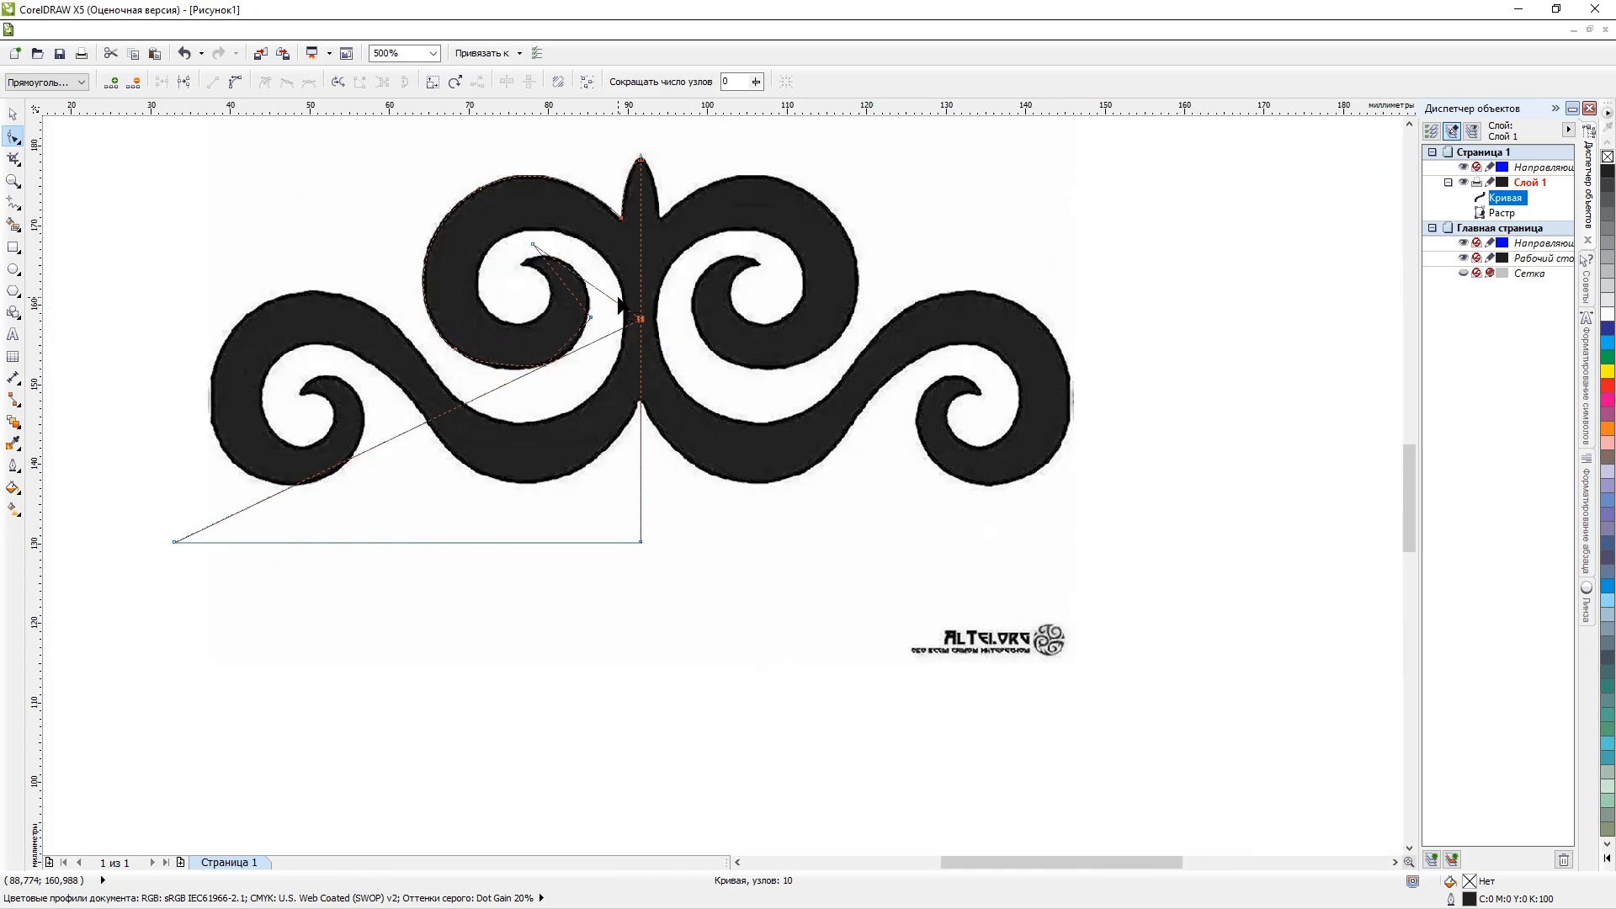
scroll(568, 354, "up", 1)
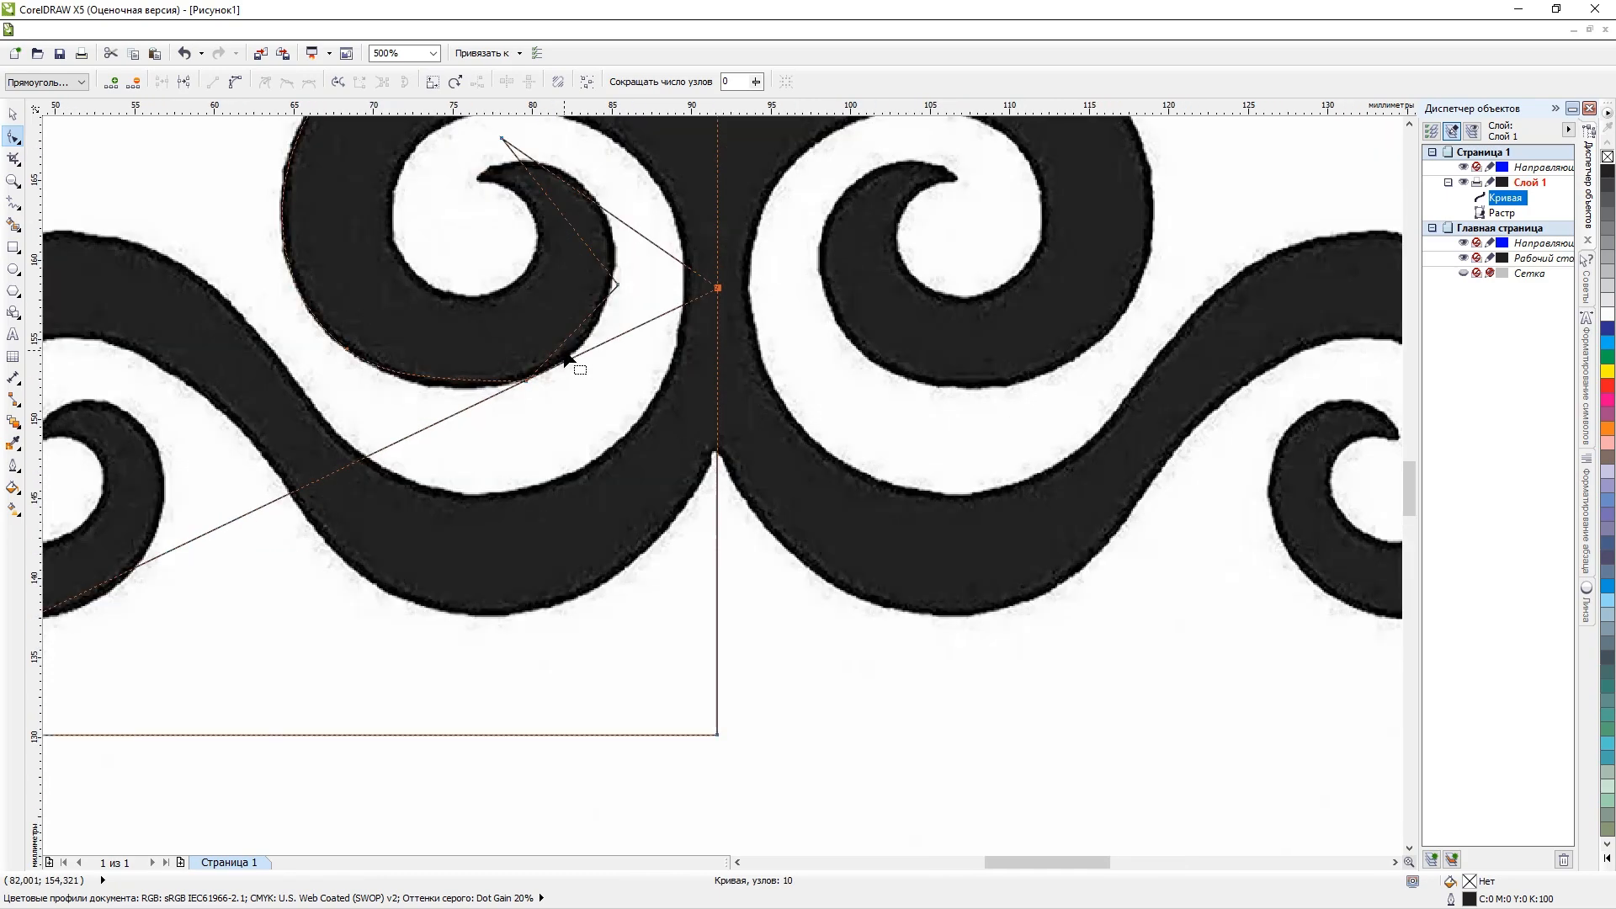
scroll(596, 242, "down", 1)
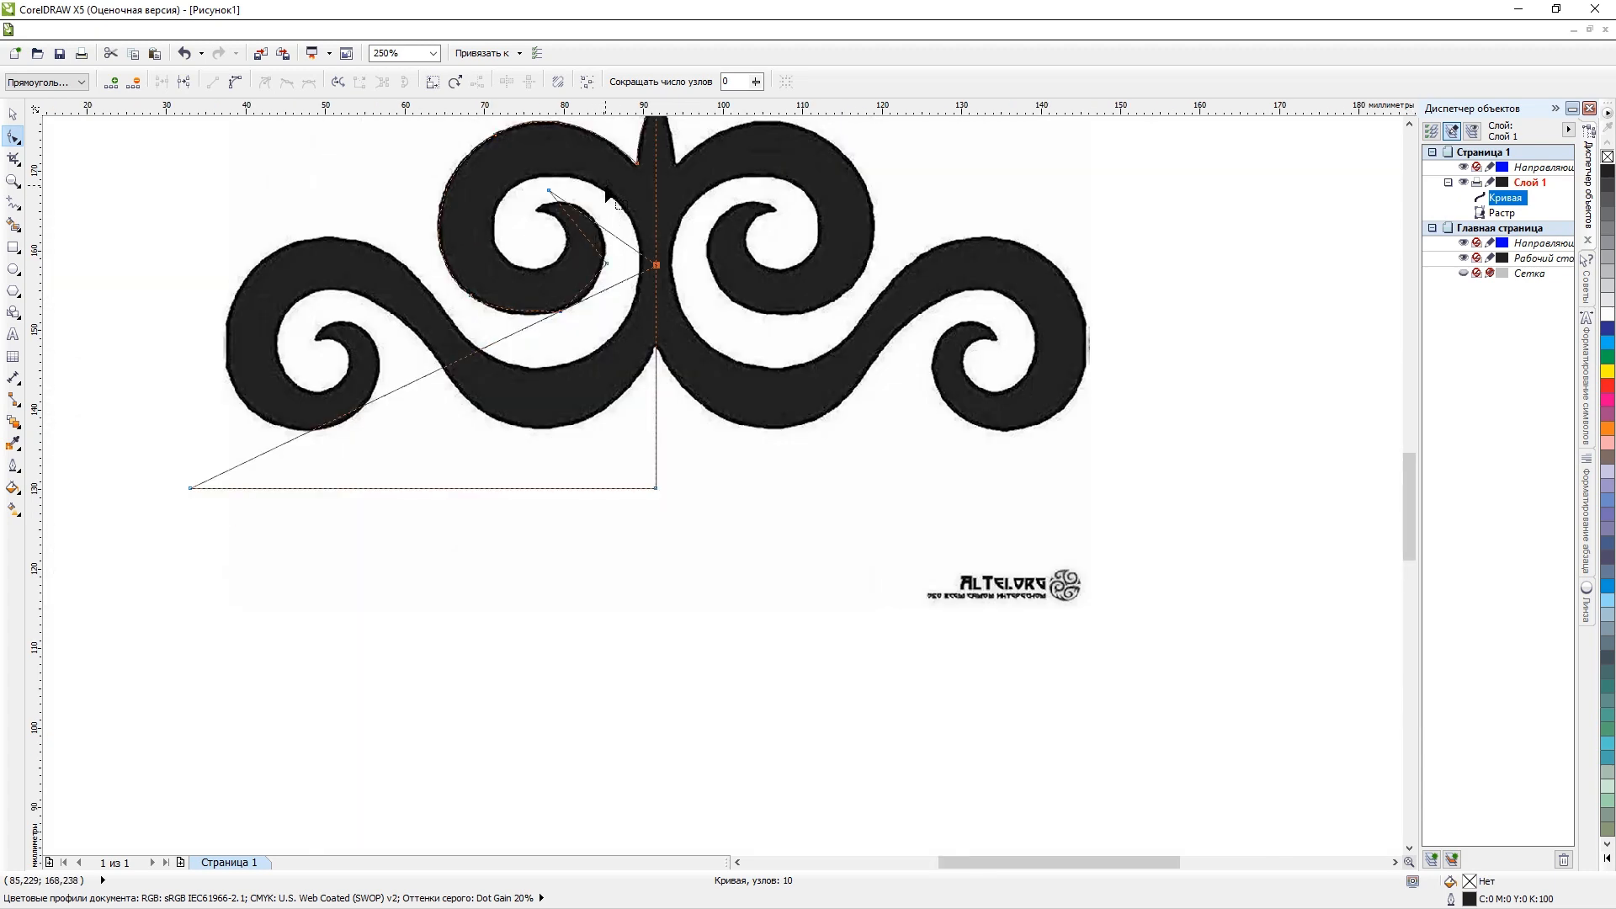
left_click_drag(526, 326, 569, 371)
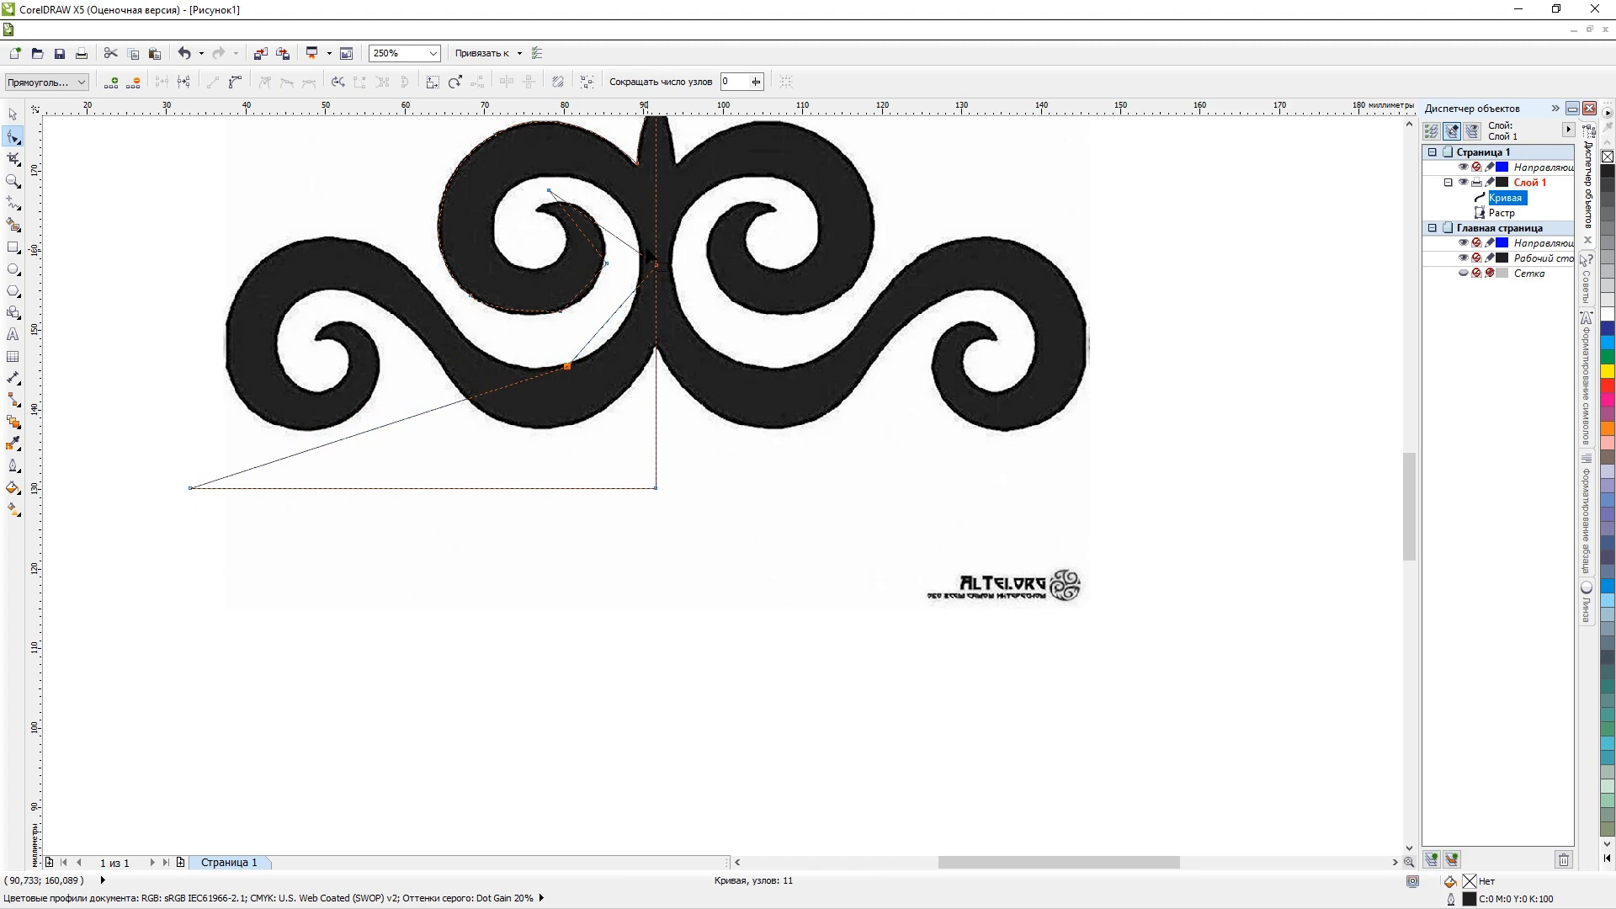
Add a node on the left edge of the curl's inner opening and move the node above the tip to the opening's upper edge.
scroll(626, 173, "up", 1)
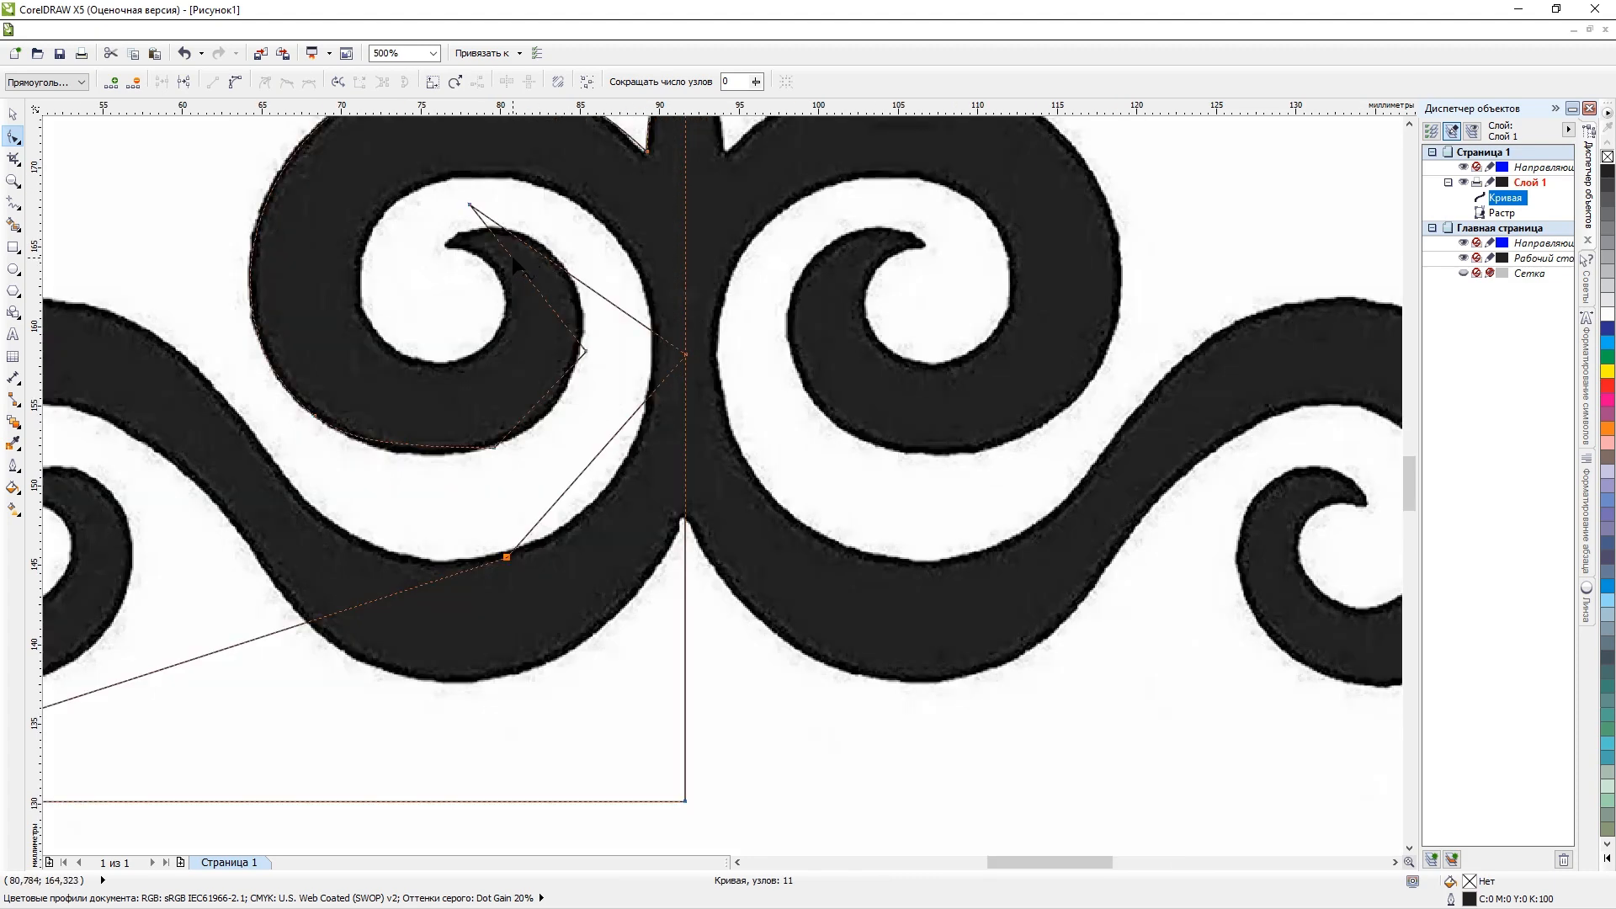
left_click_drag(511, 257, 357, 276)
left_click_drag(470, 197, 434, 183)
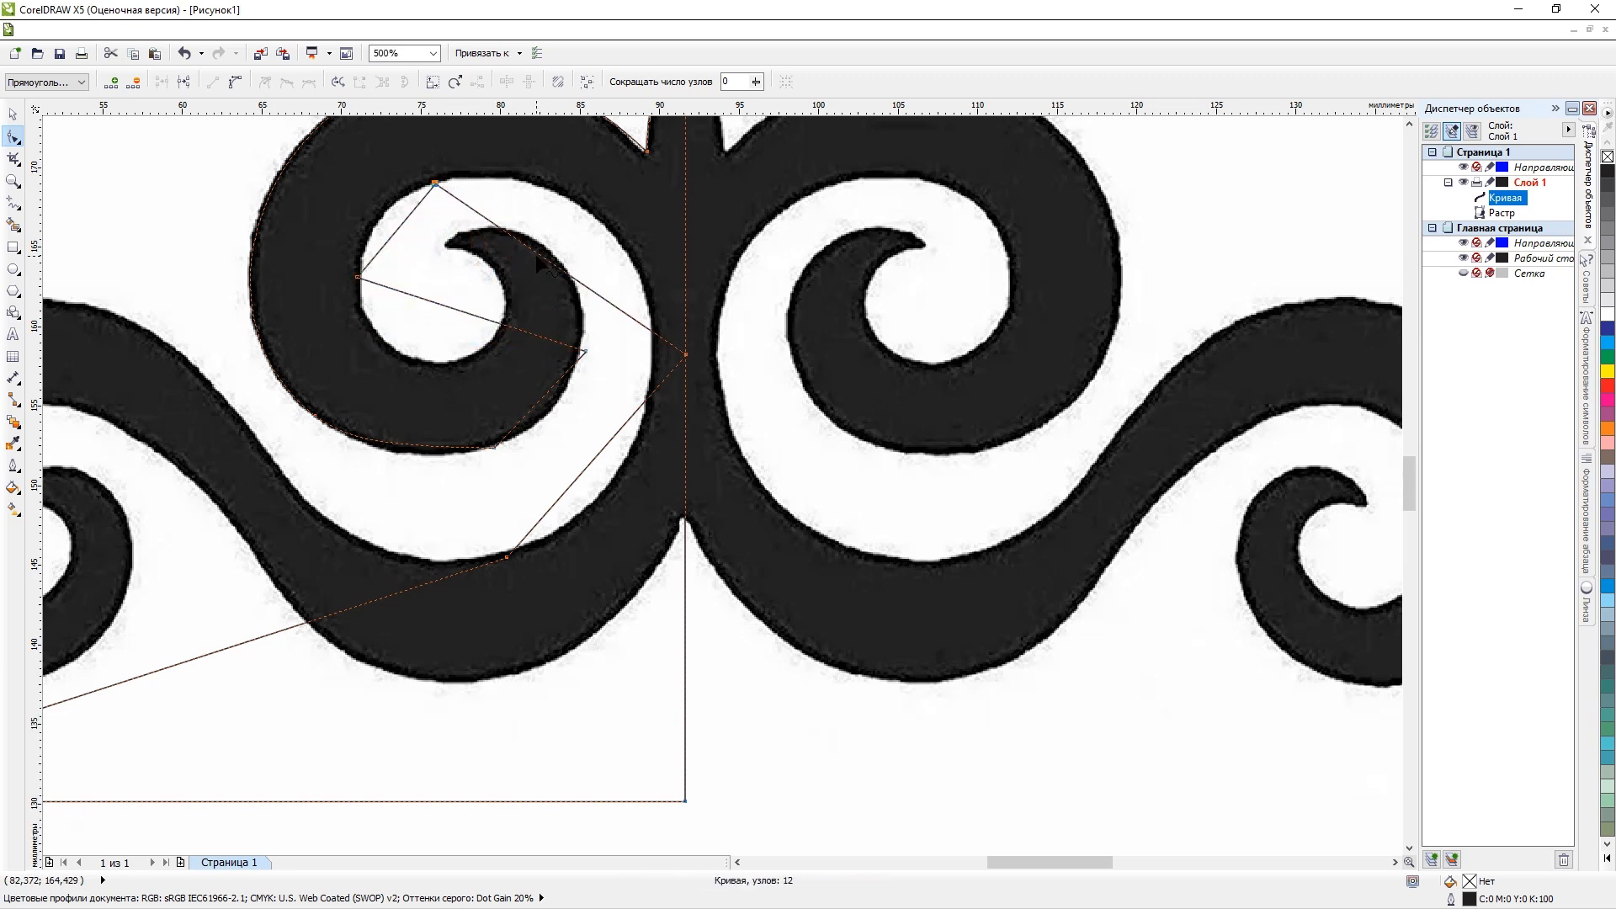
Fit the outline to the opening's right side by moving the stem node onto its edge and adding nodes at its upper right and lower right.
left_click_drag(537, 254, 563, 195)
left_click_drag(686, 353, 632, 258)
double_click(571, 403)
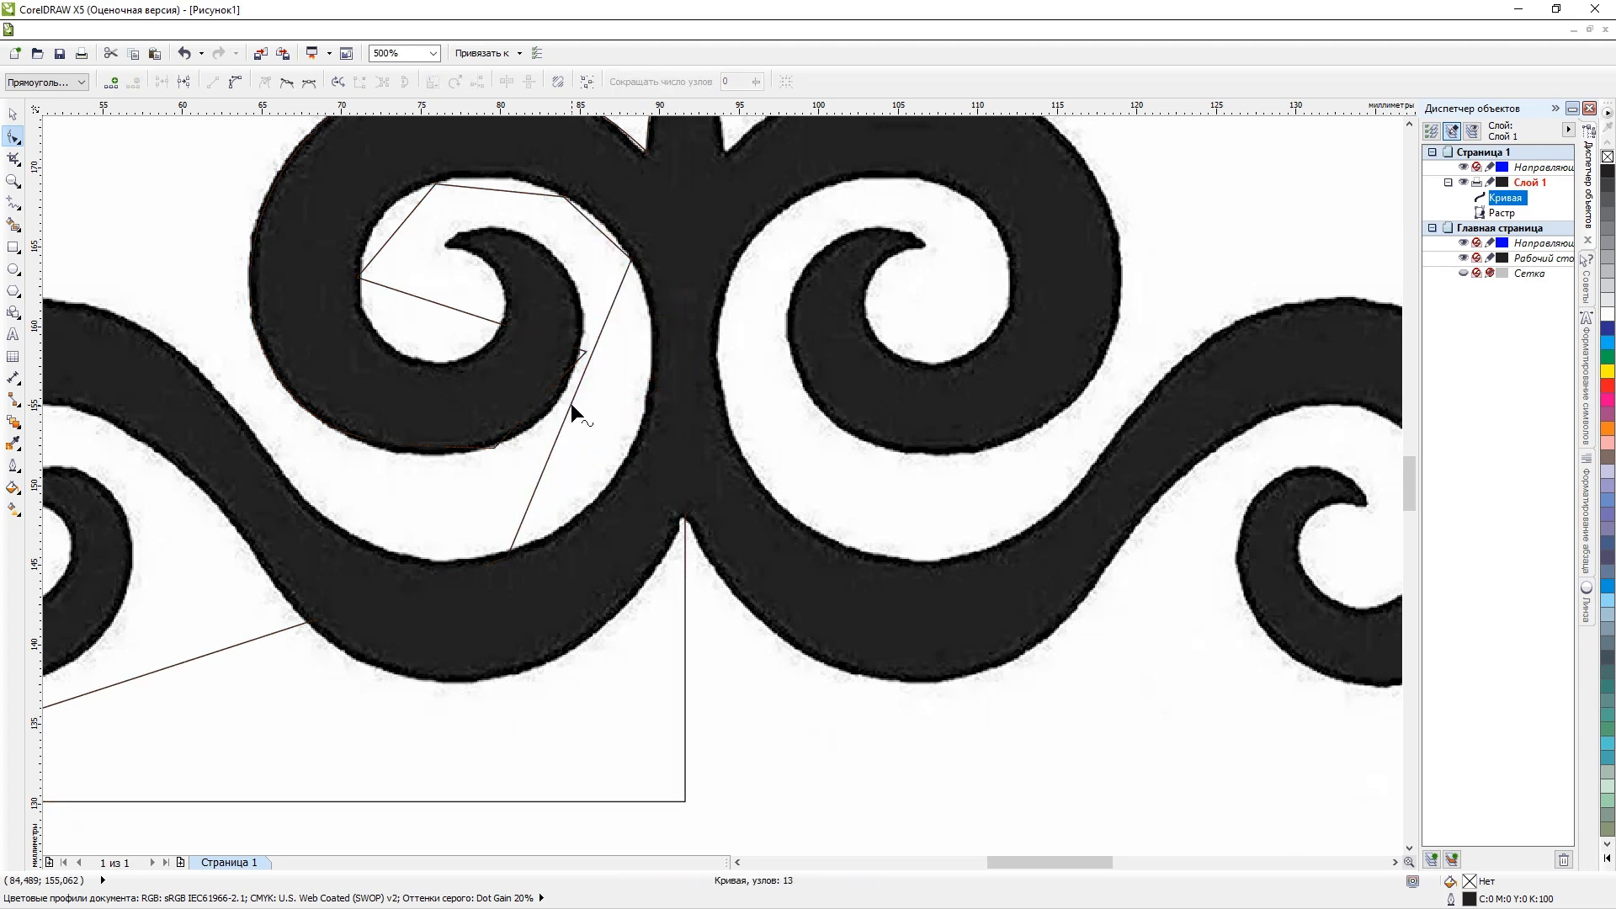
left_click_drag(570, 402, 638, 440)
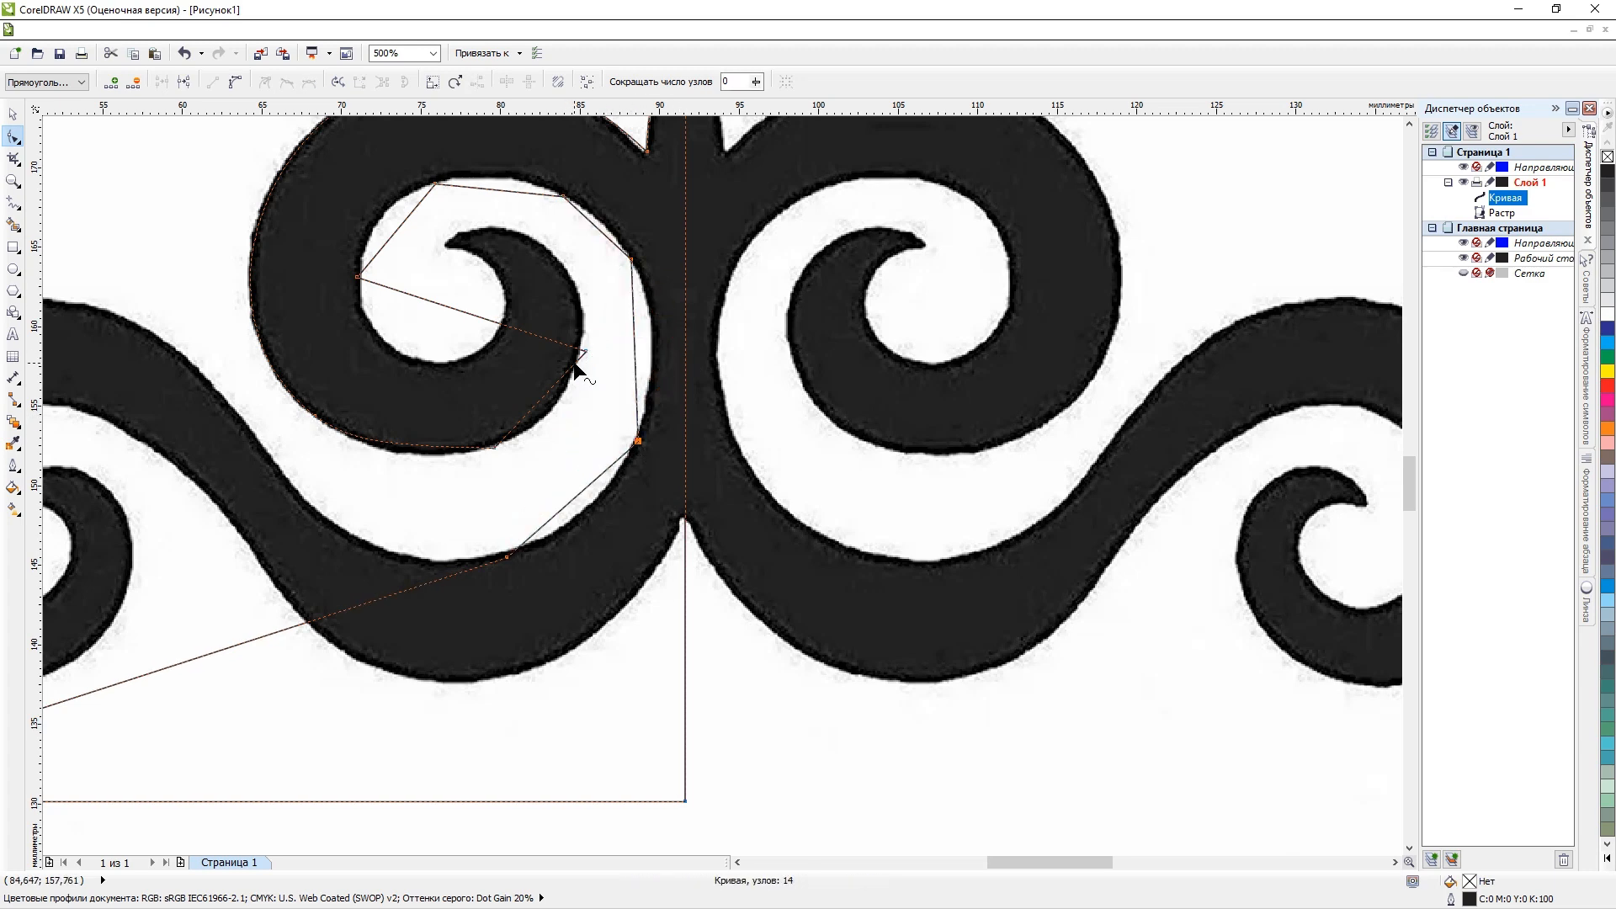
left_click_drag(581, 348, 548, 299)
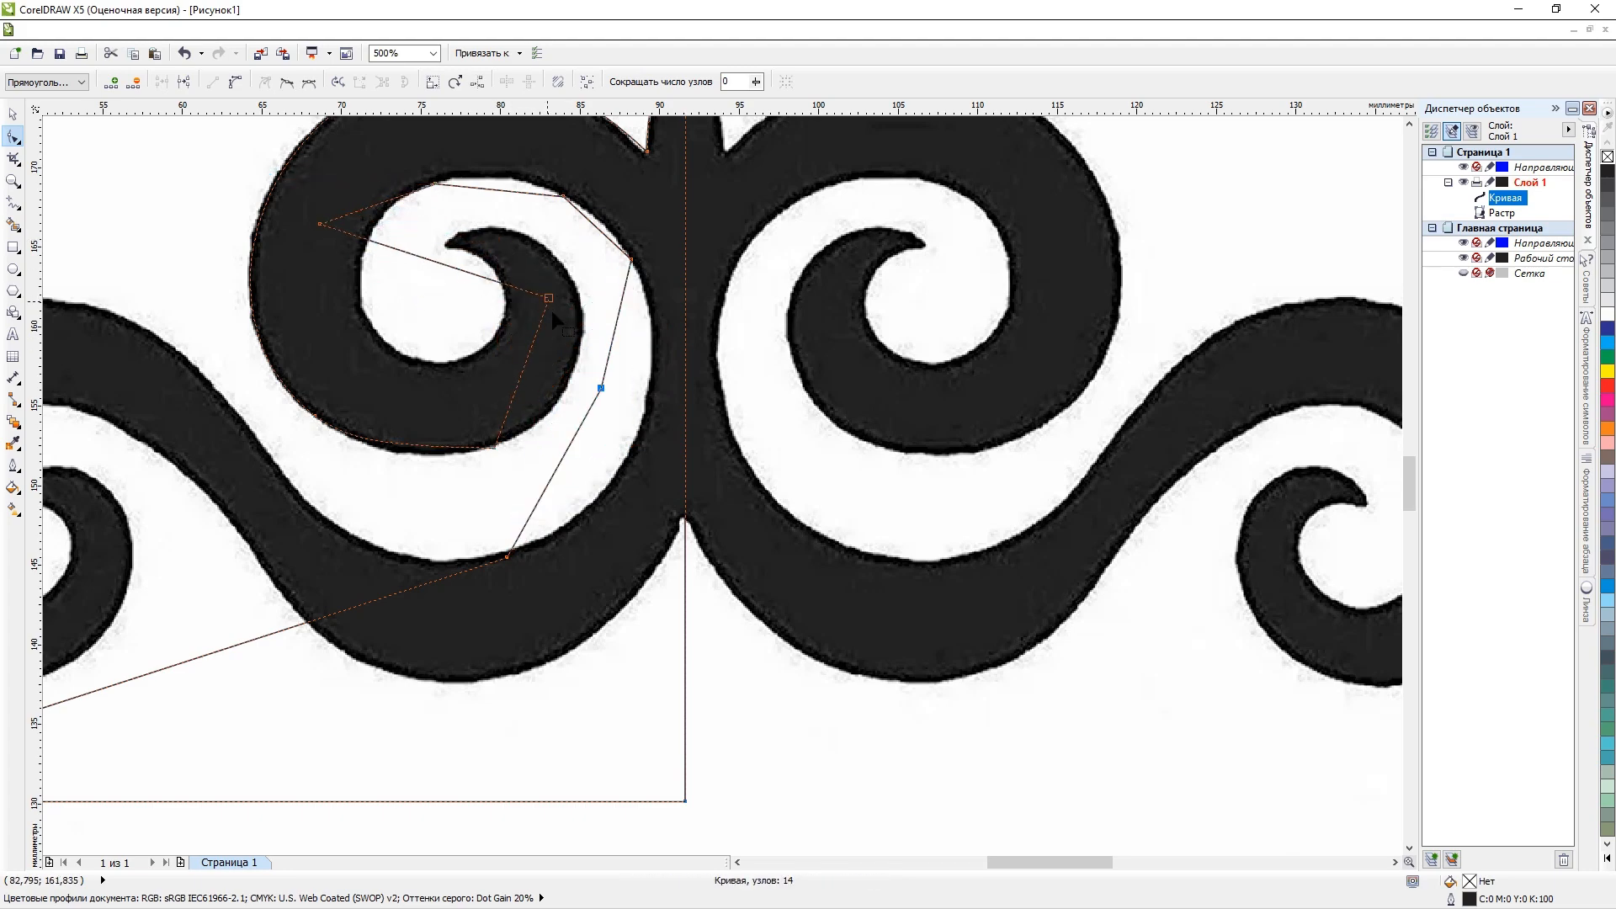
key("ctrl+z")
key("ctrl+z")
key("ctrl+z")
key("ctrl+z")
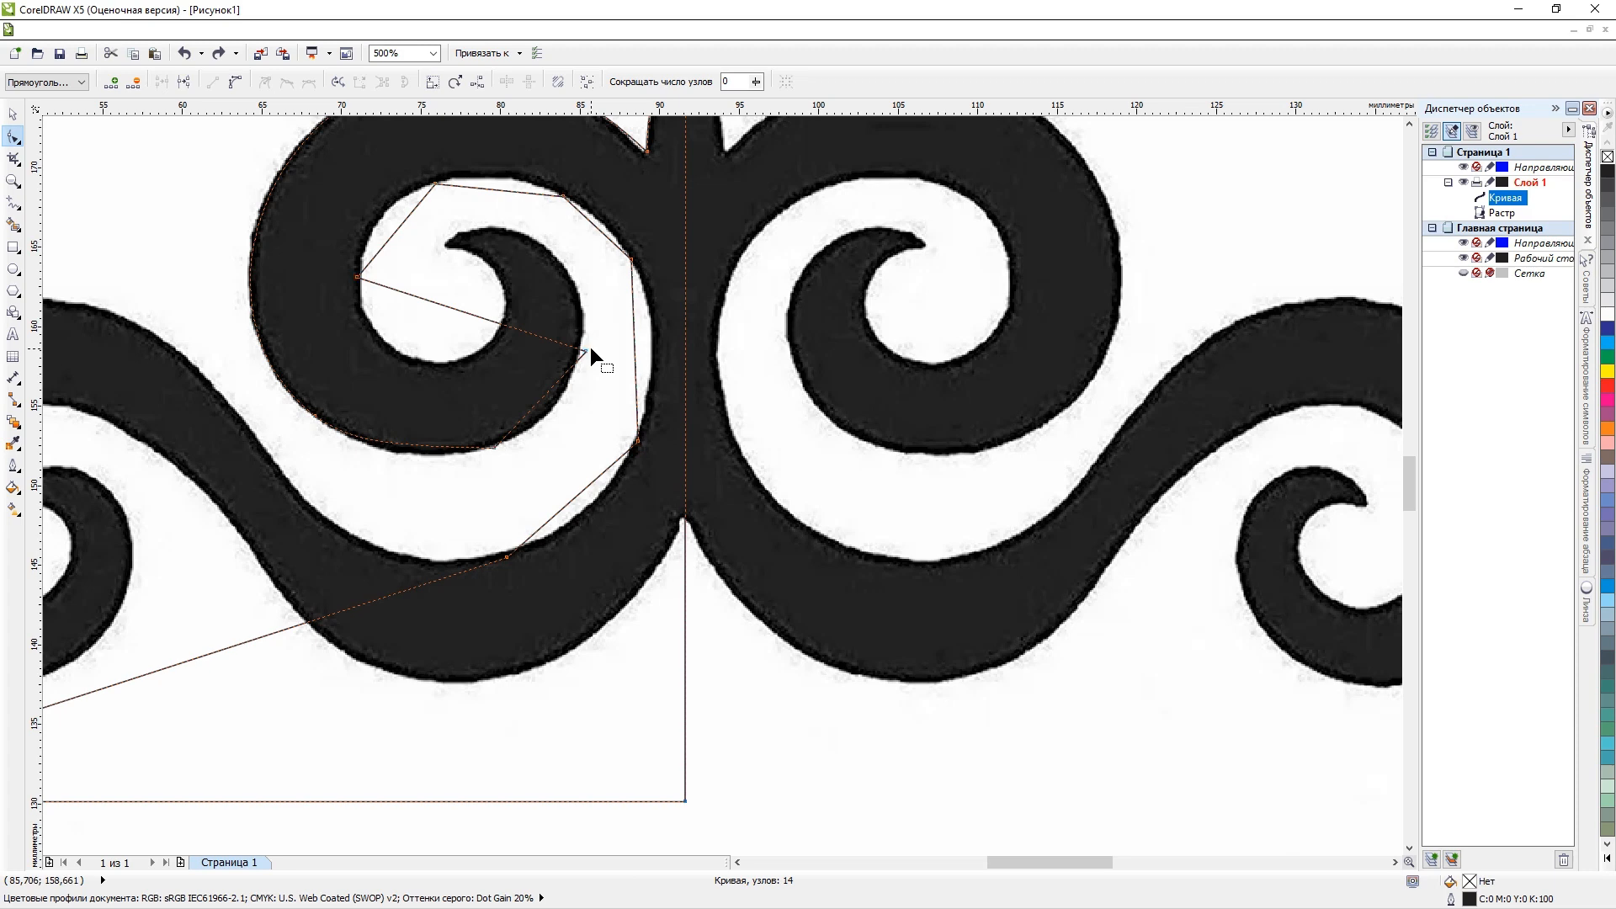
Move the node at the curl's right edge onto its inner tip, and add nodes beside the right edge and on the lower inner edge.
left_click(581, 348)
left_click_drag(587, 348, 469, 259)
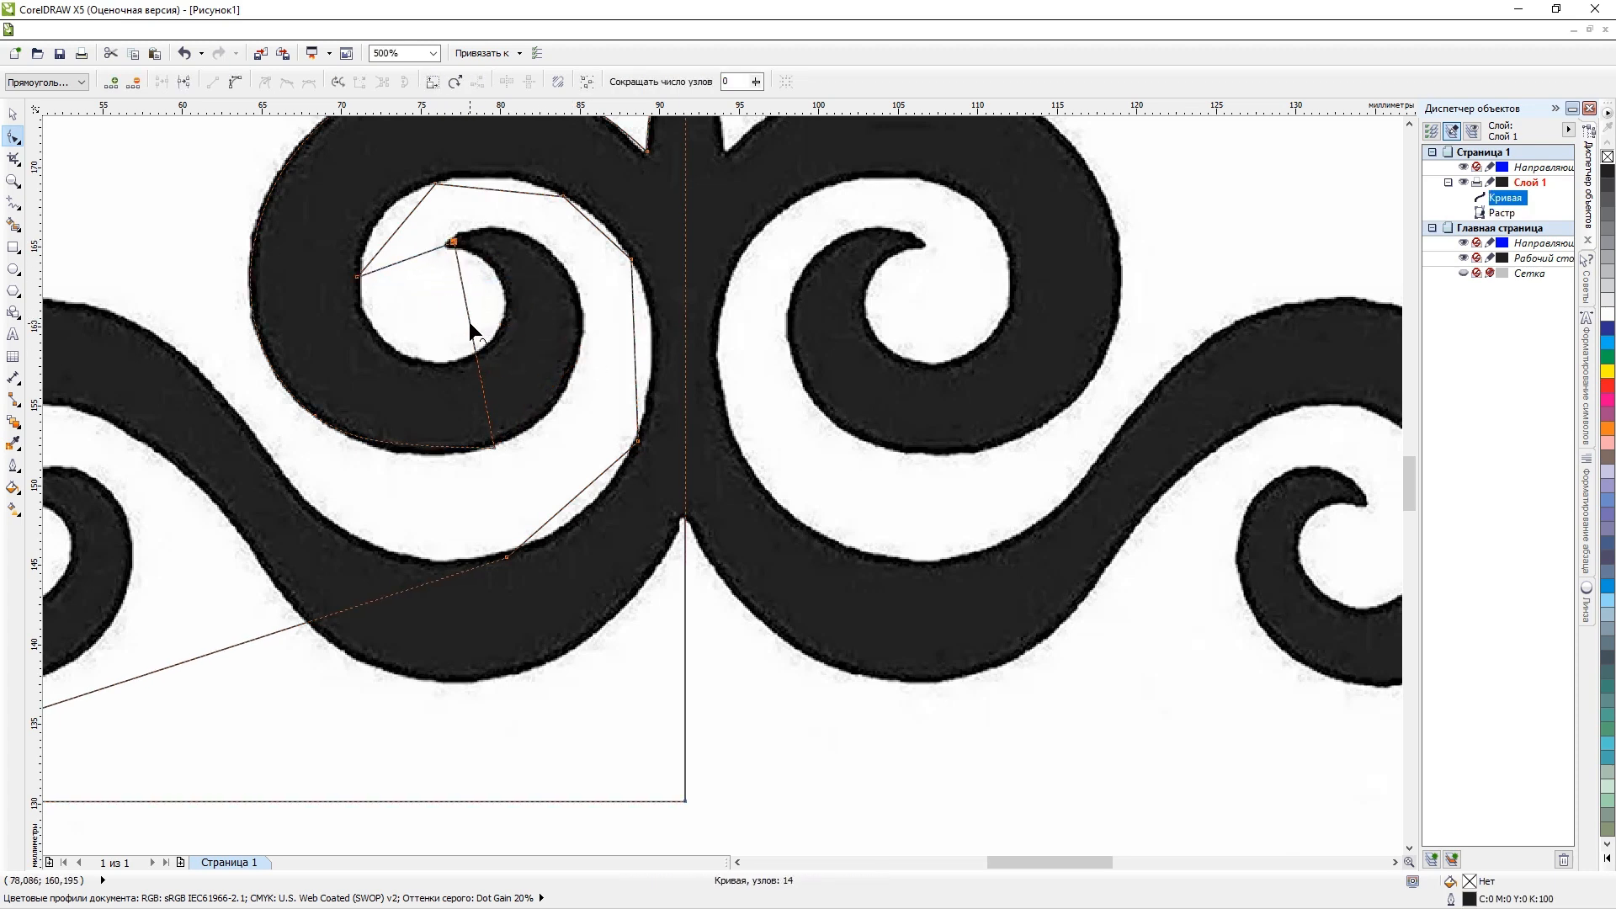
left_click_drag(469, 323, 596, 311)
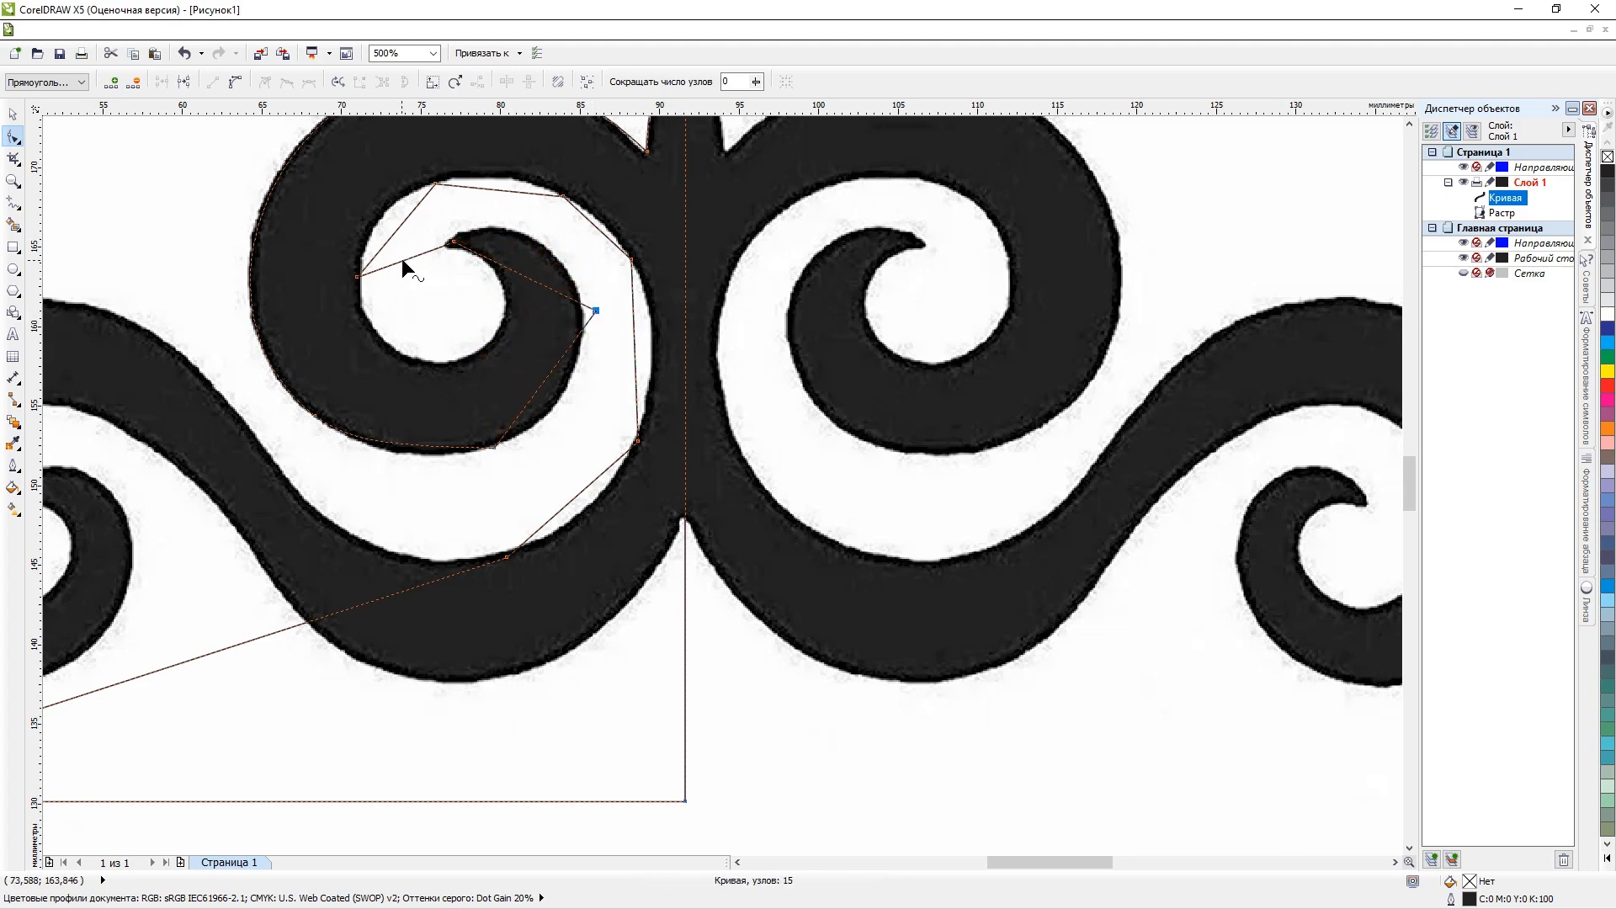
left_click_drag(402, 259, 477, 357)
Delete the node just outside the upper left curl's right edge.
scroll(477, 357, "down", 1)
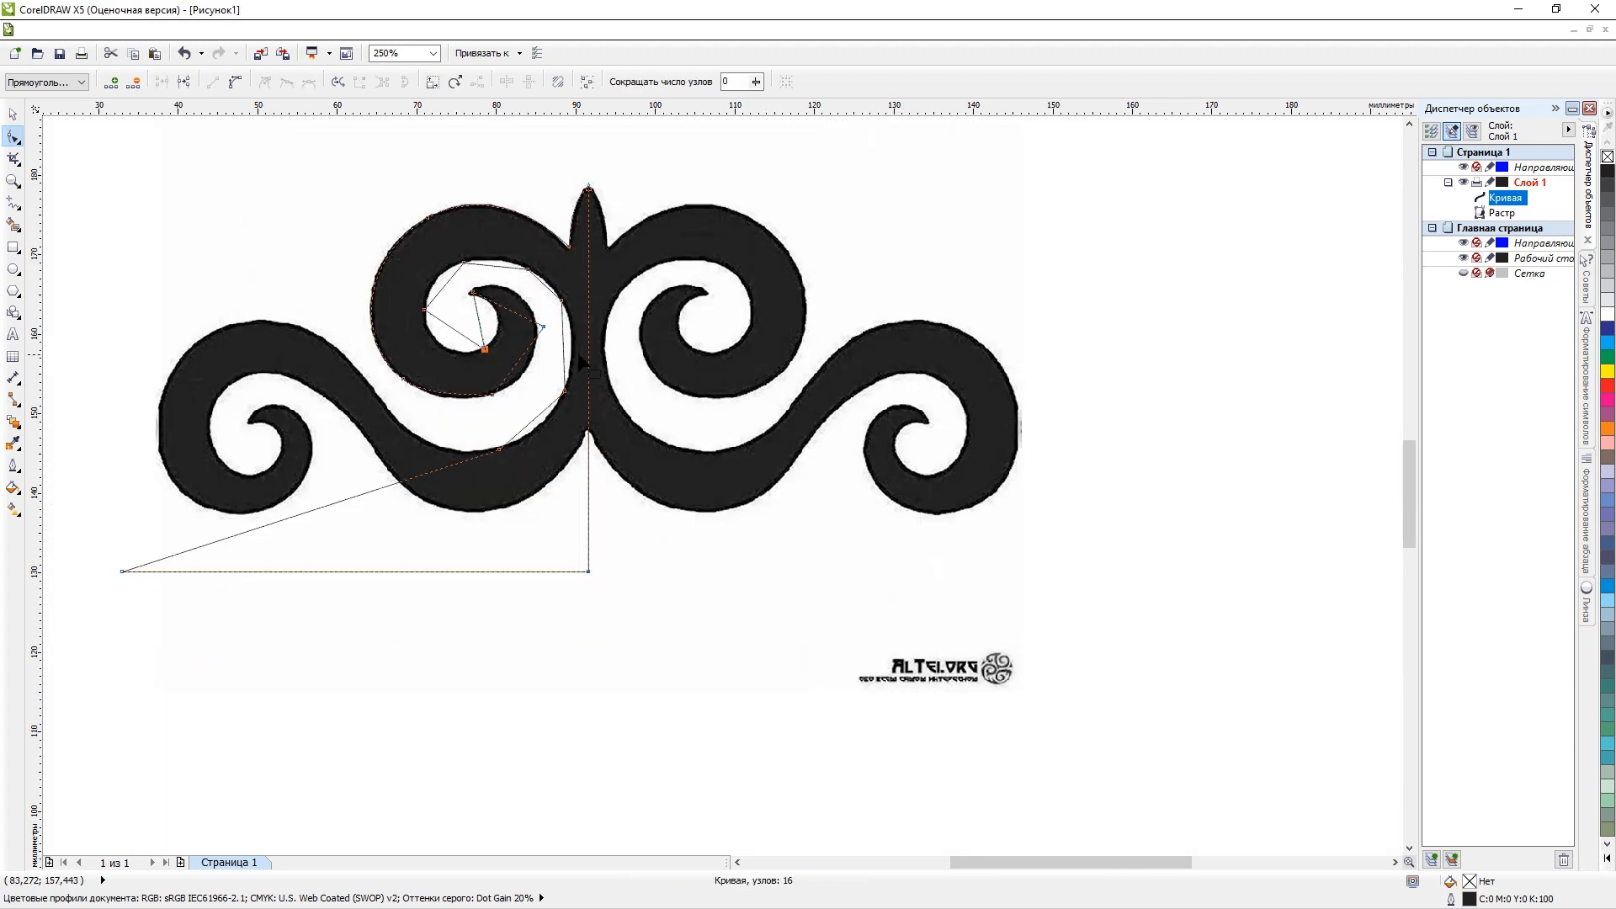
scroll(485, 278, "up", 1)
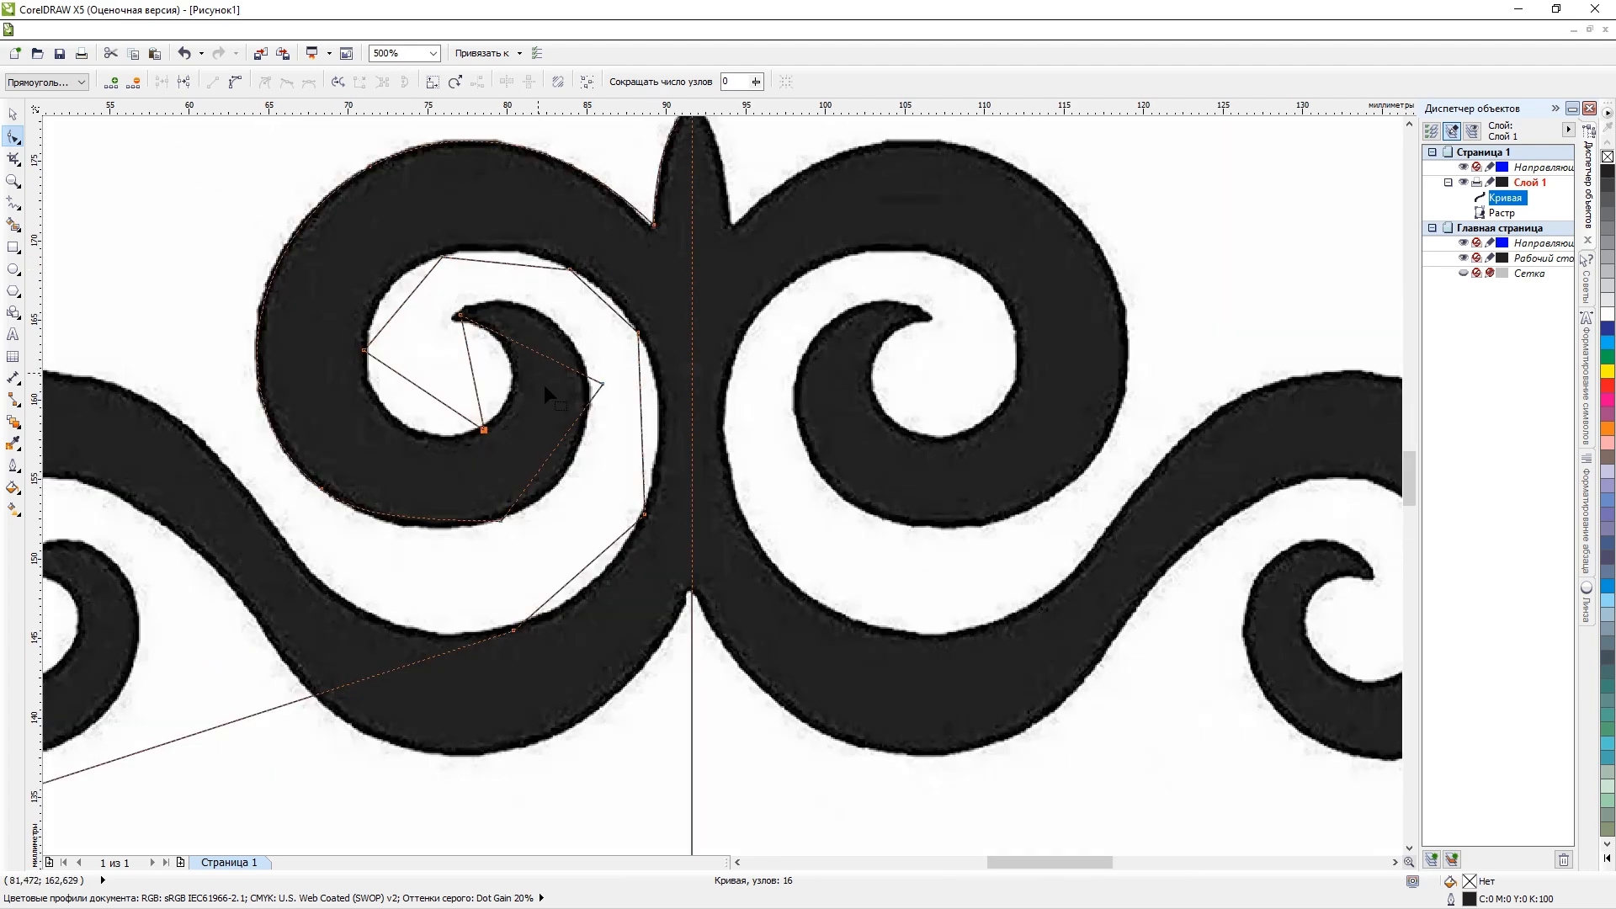
scroll(604, 384, "up", 1)
double_click(611, 383)
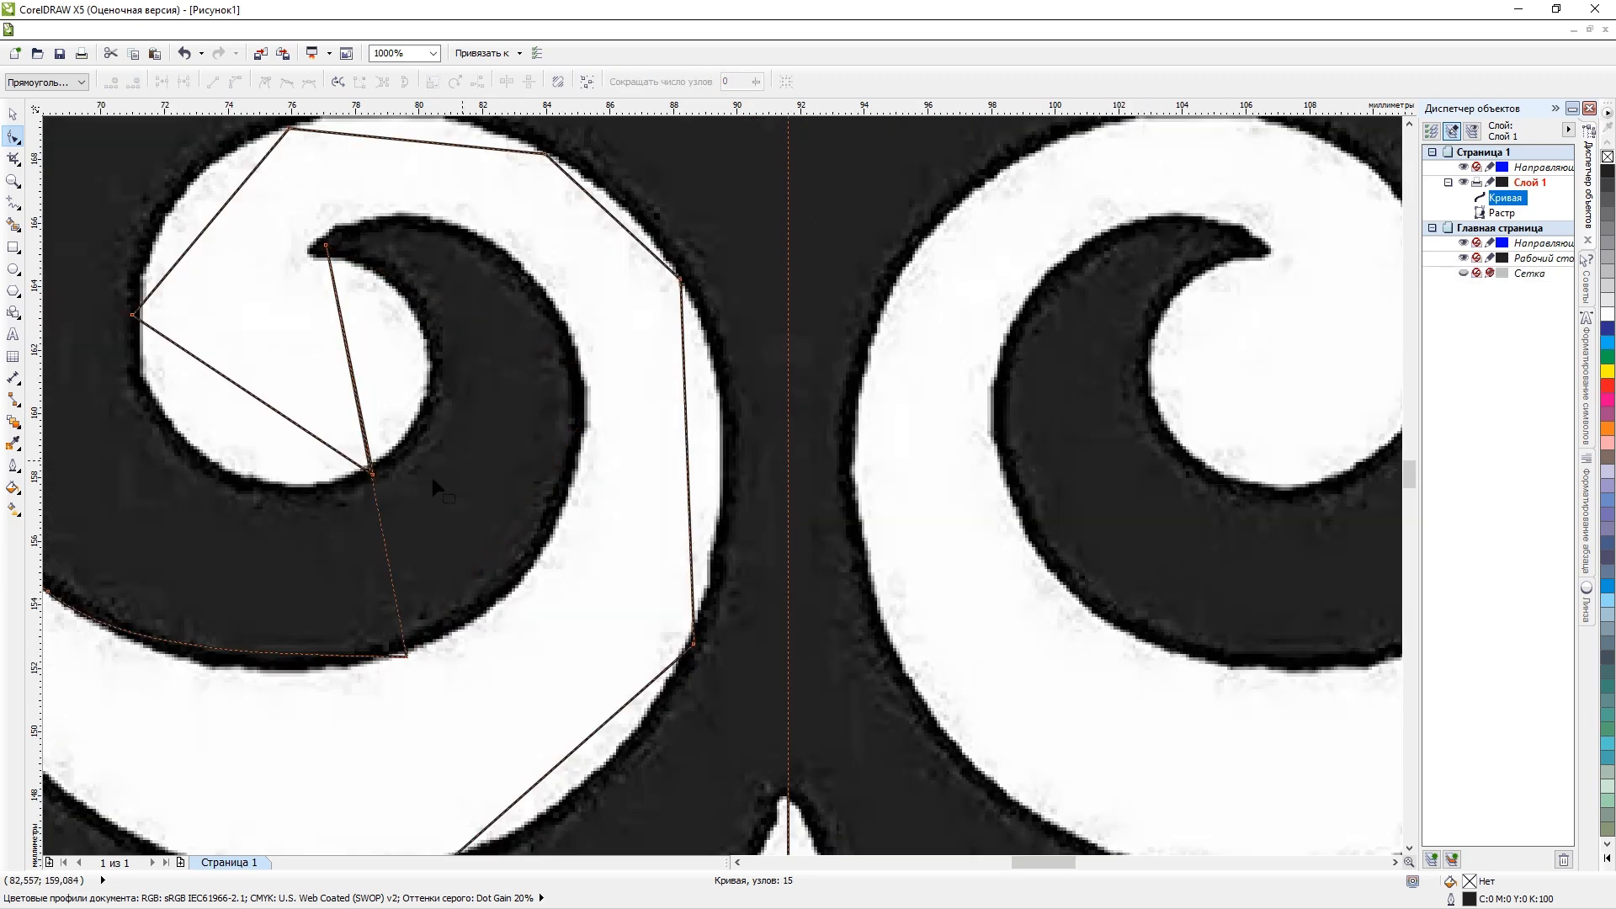
Convert the straight segment between the curl's inner tip and its lower outer edge to a curve.
right_click(380, 514)
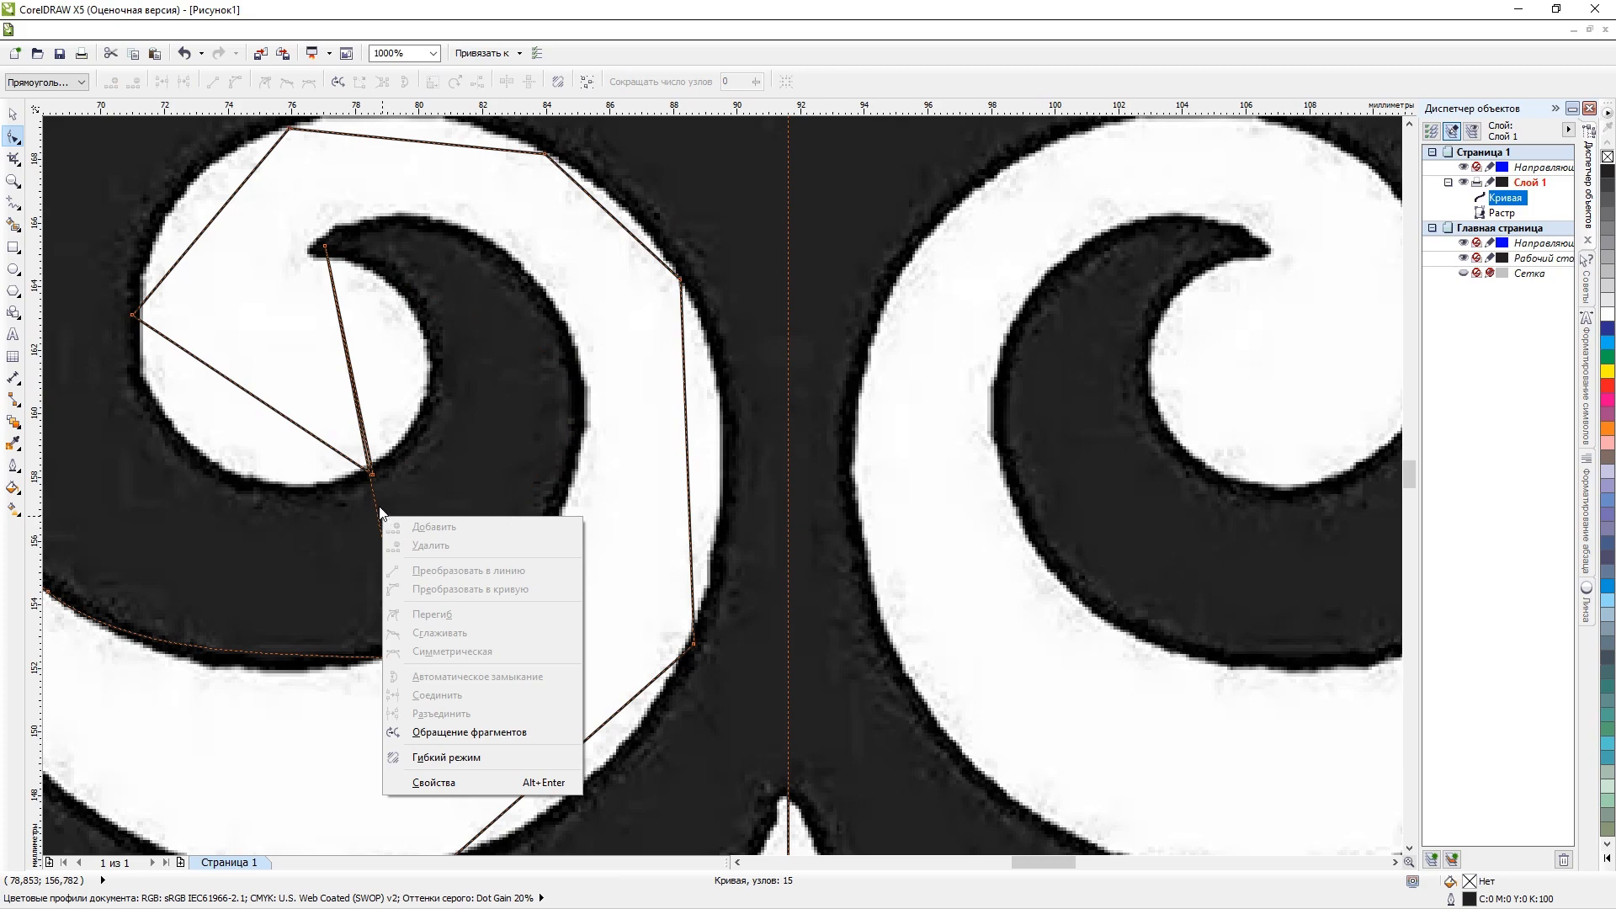
left_click(374, 505)
right_click(373, 505)
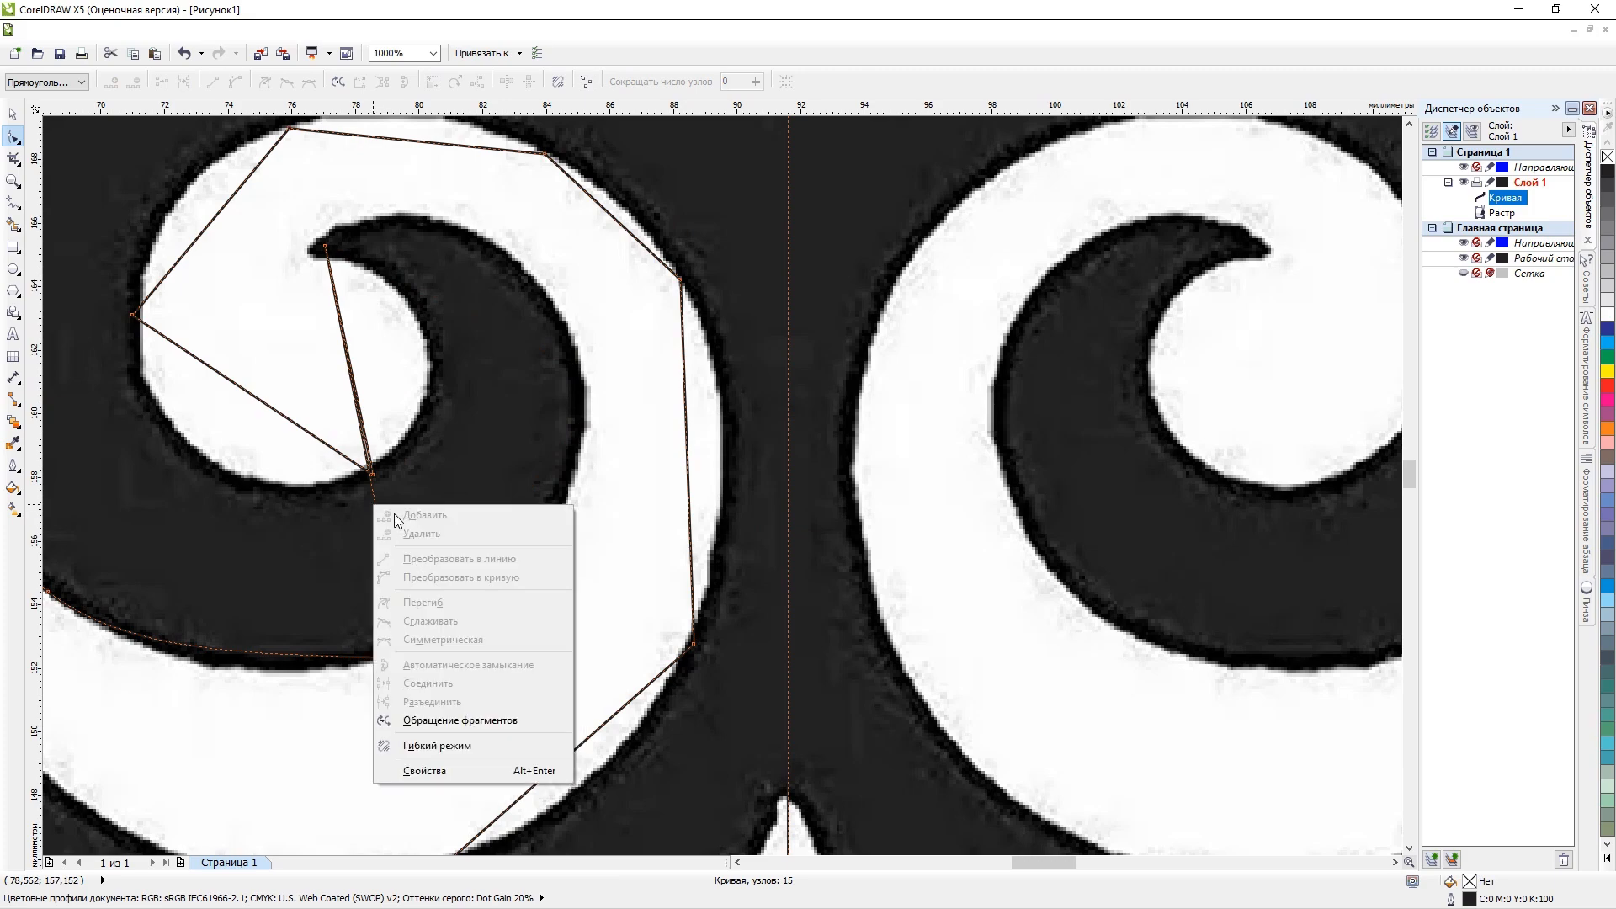
left_click(390, 484)
right_click(375, 498)
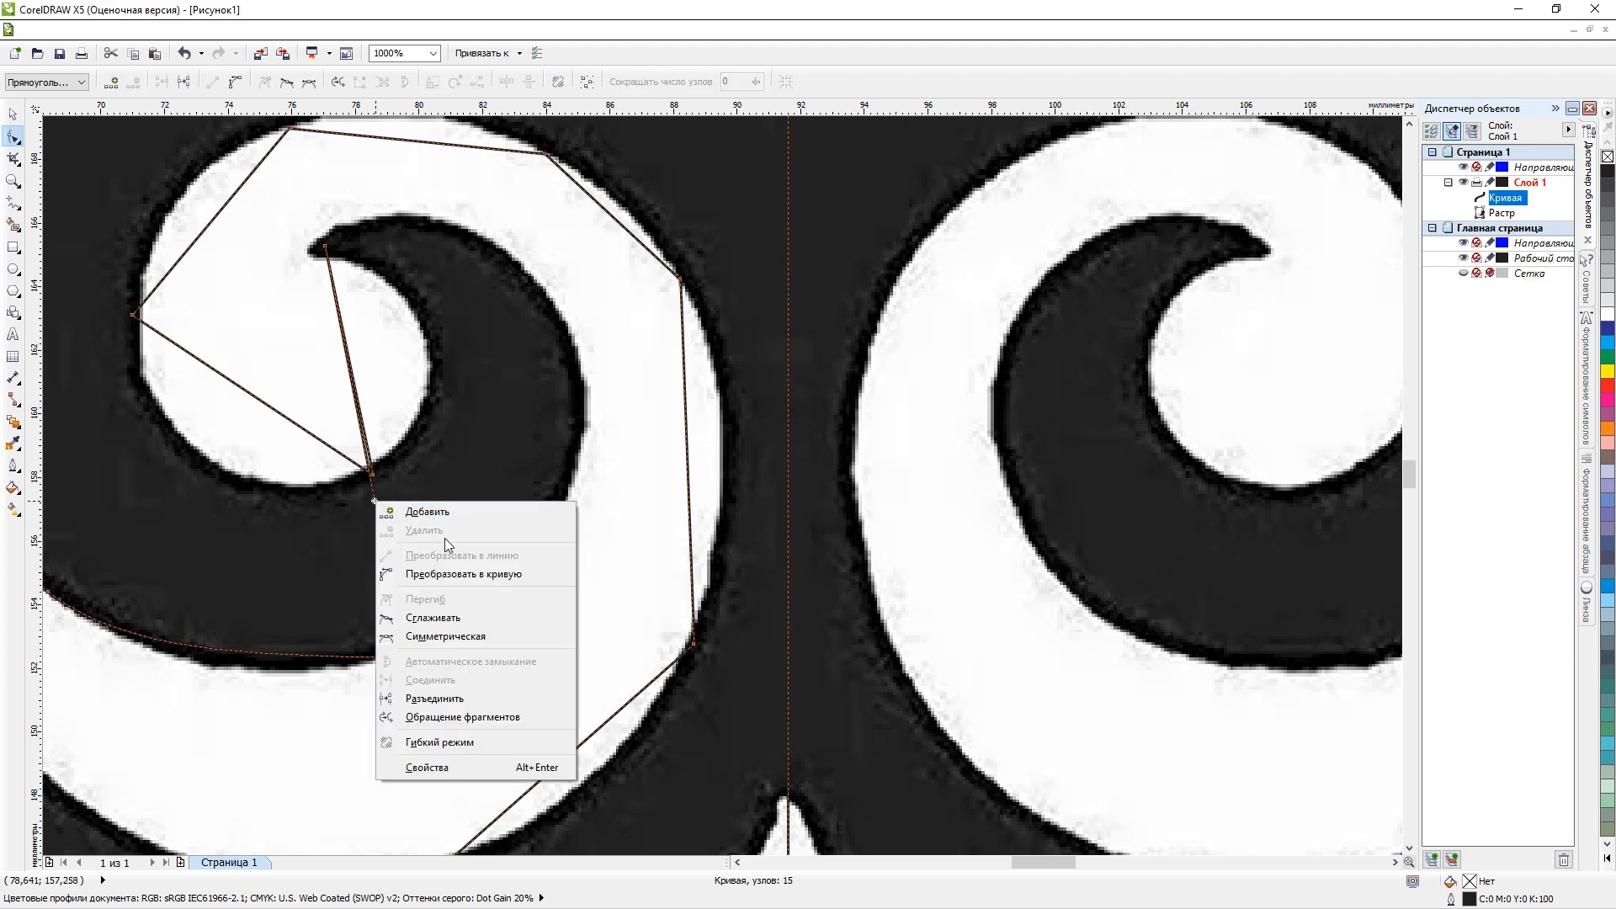
left_click(456, 575)
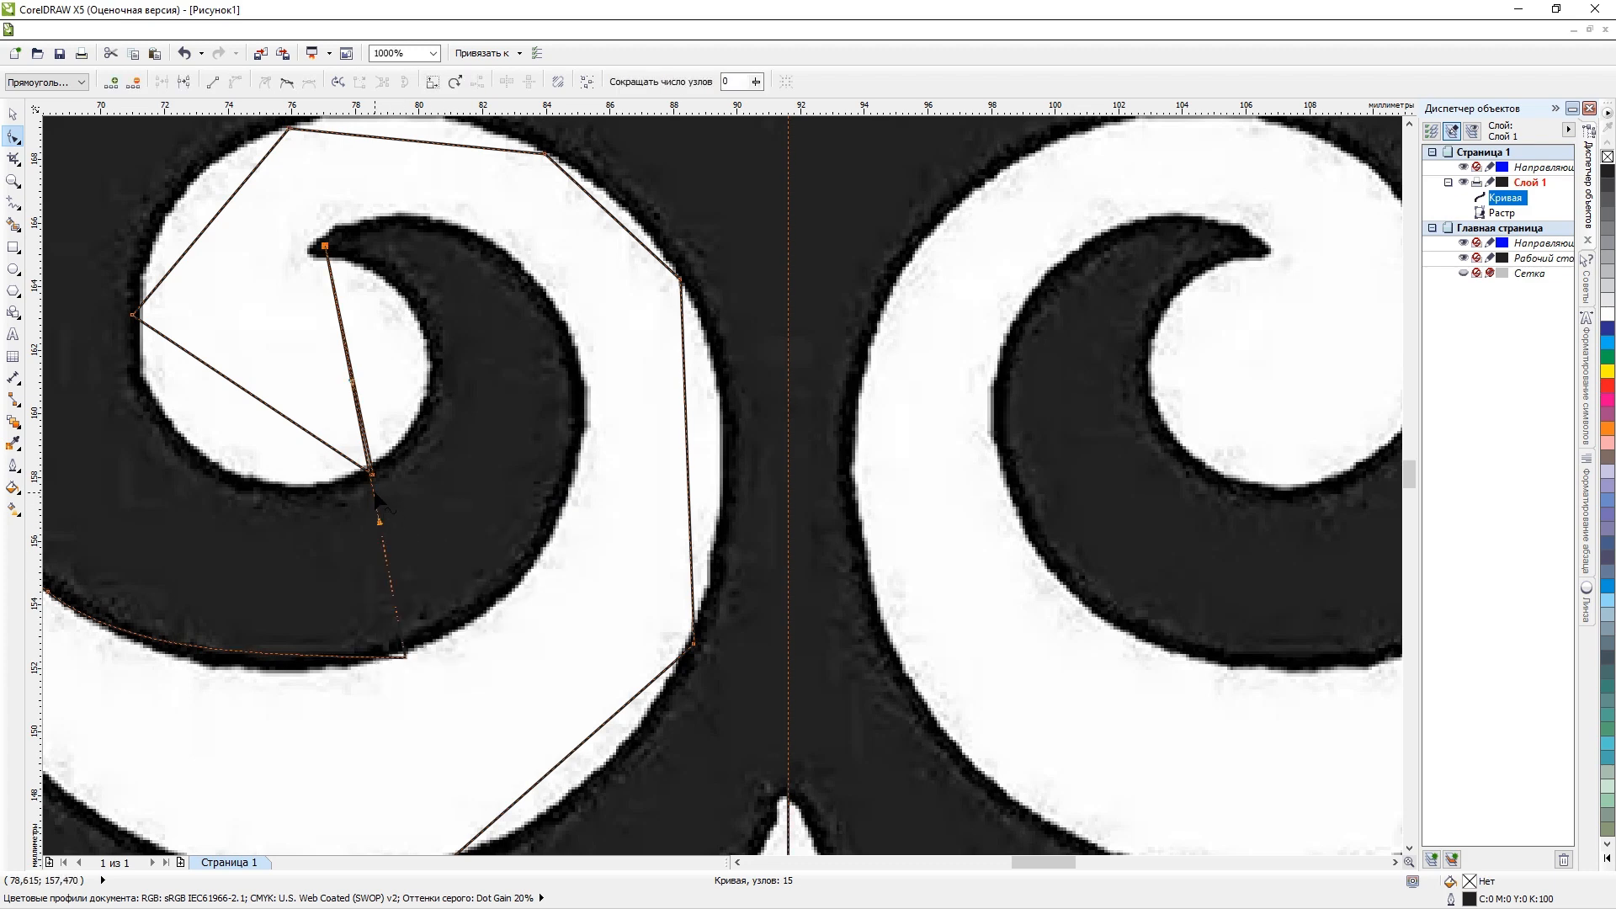
Bend the converted segment around the hook at the curl's tip and add a node placed on the hook's right outer edge.
left_click_drag(376, 498, 408, 269)
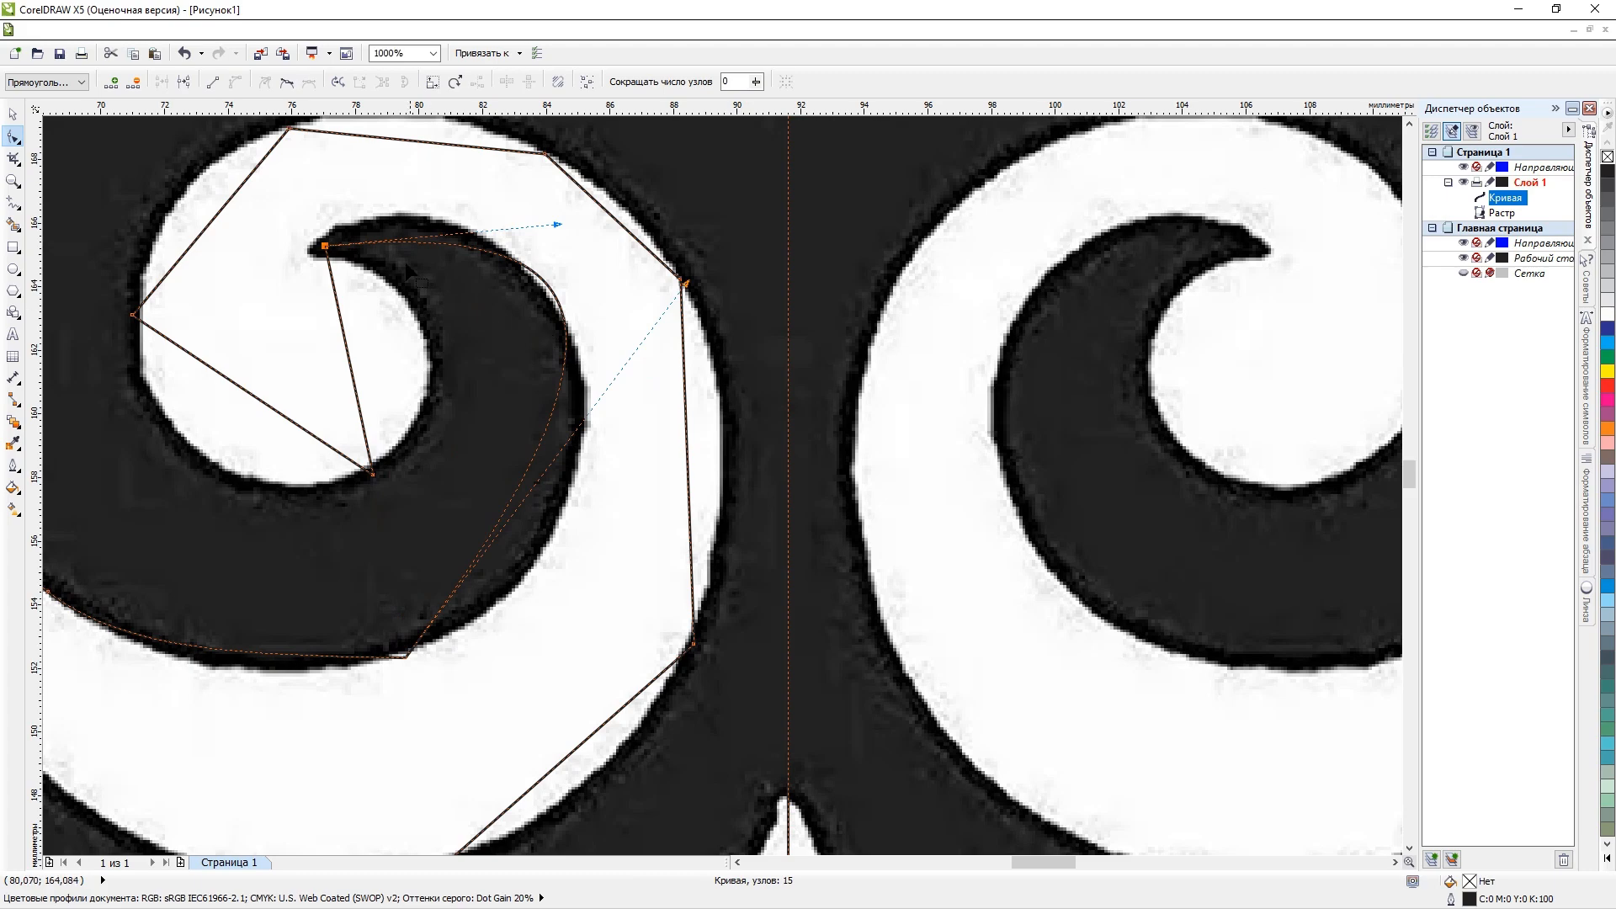
left_click_drag(557, 234, 420, 154)
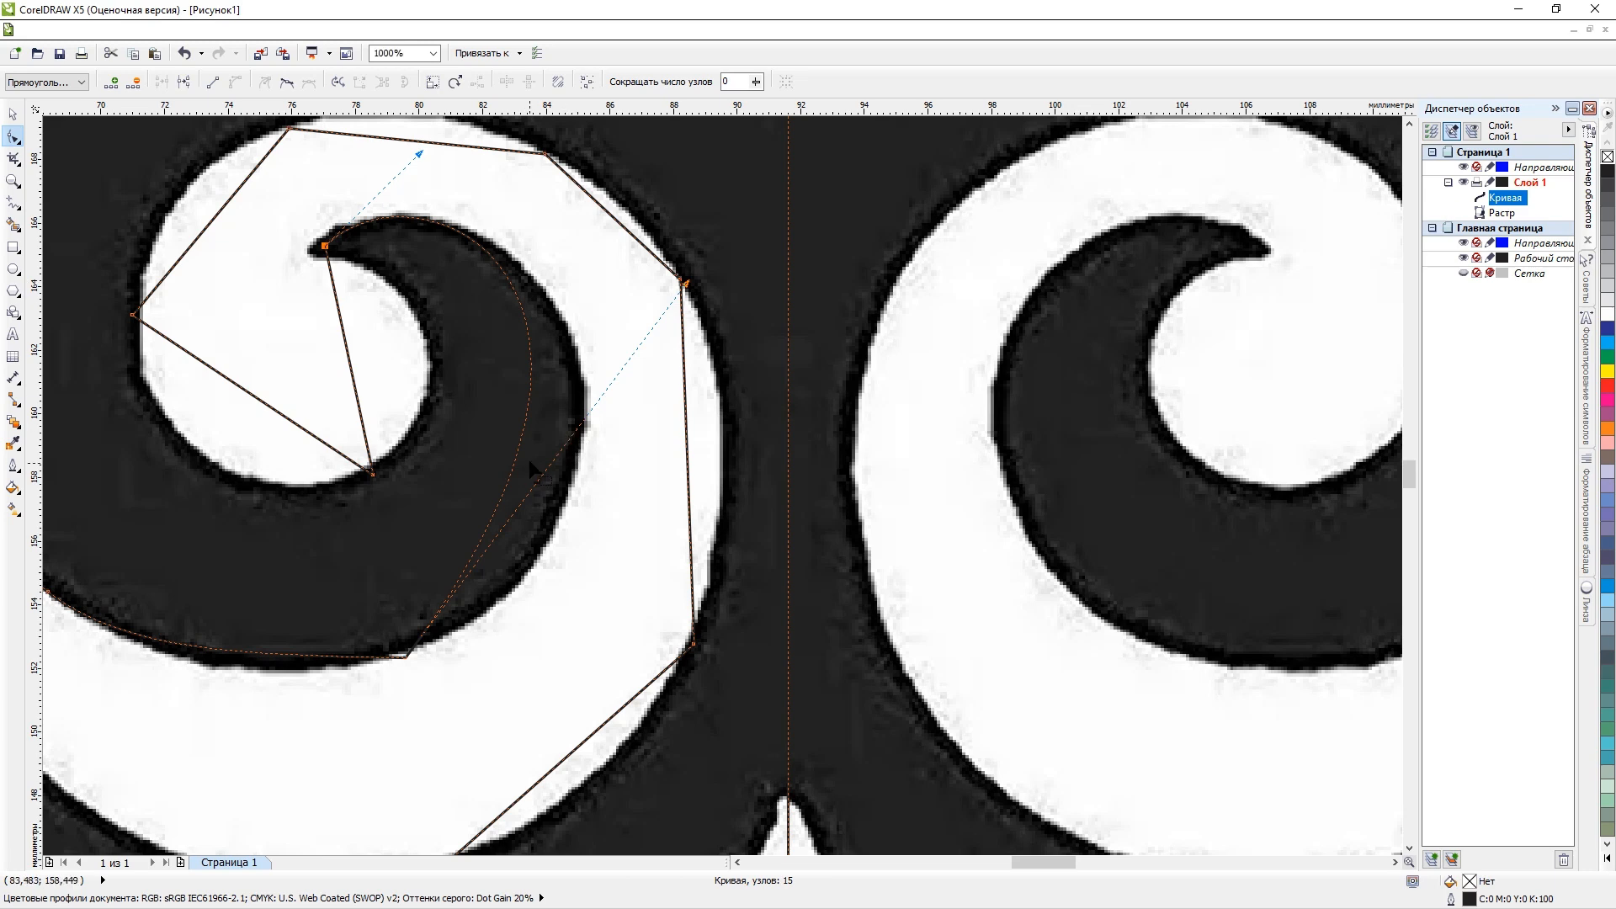
left_click(530, 414)
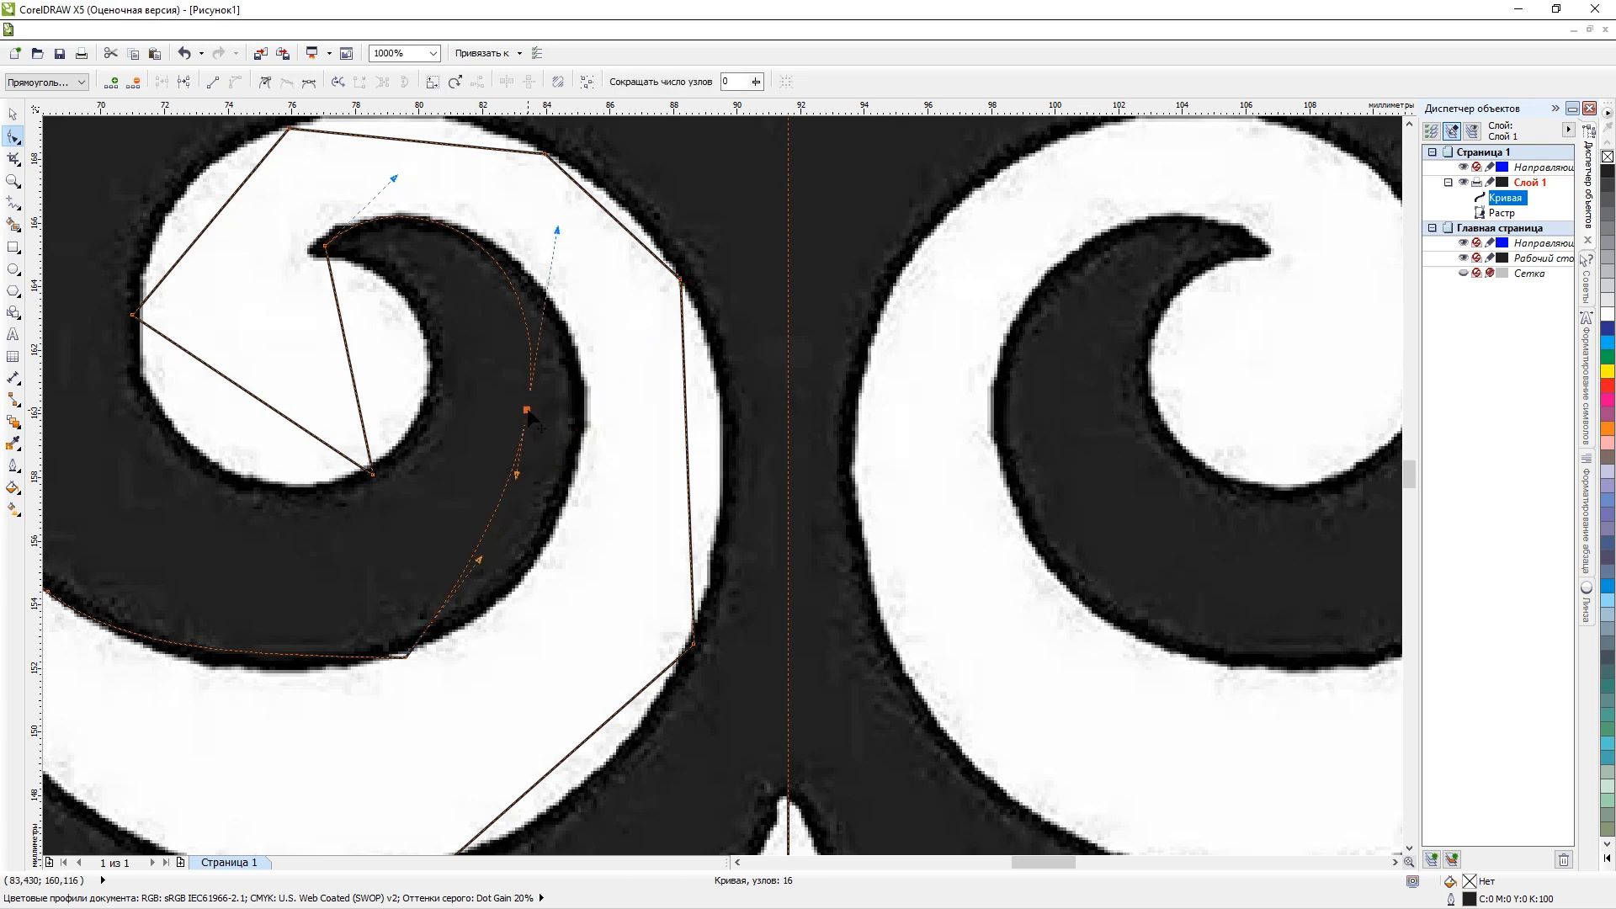
left_click_drag(531, 414, 580, 434)
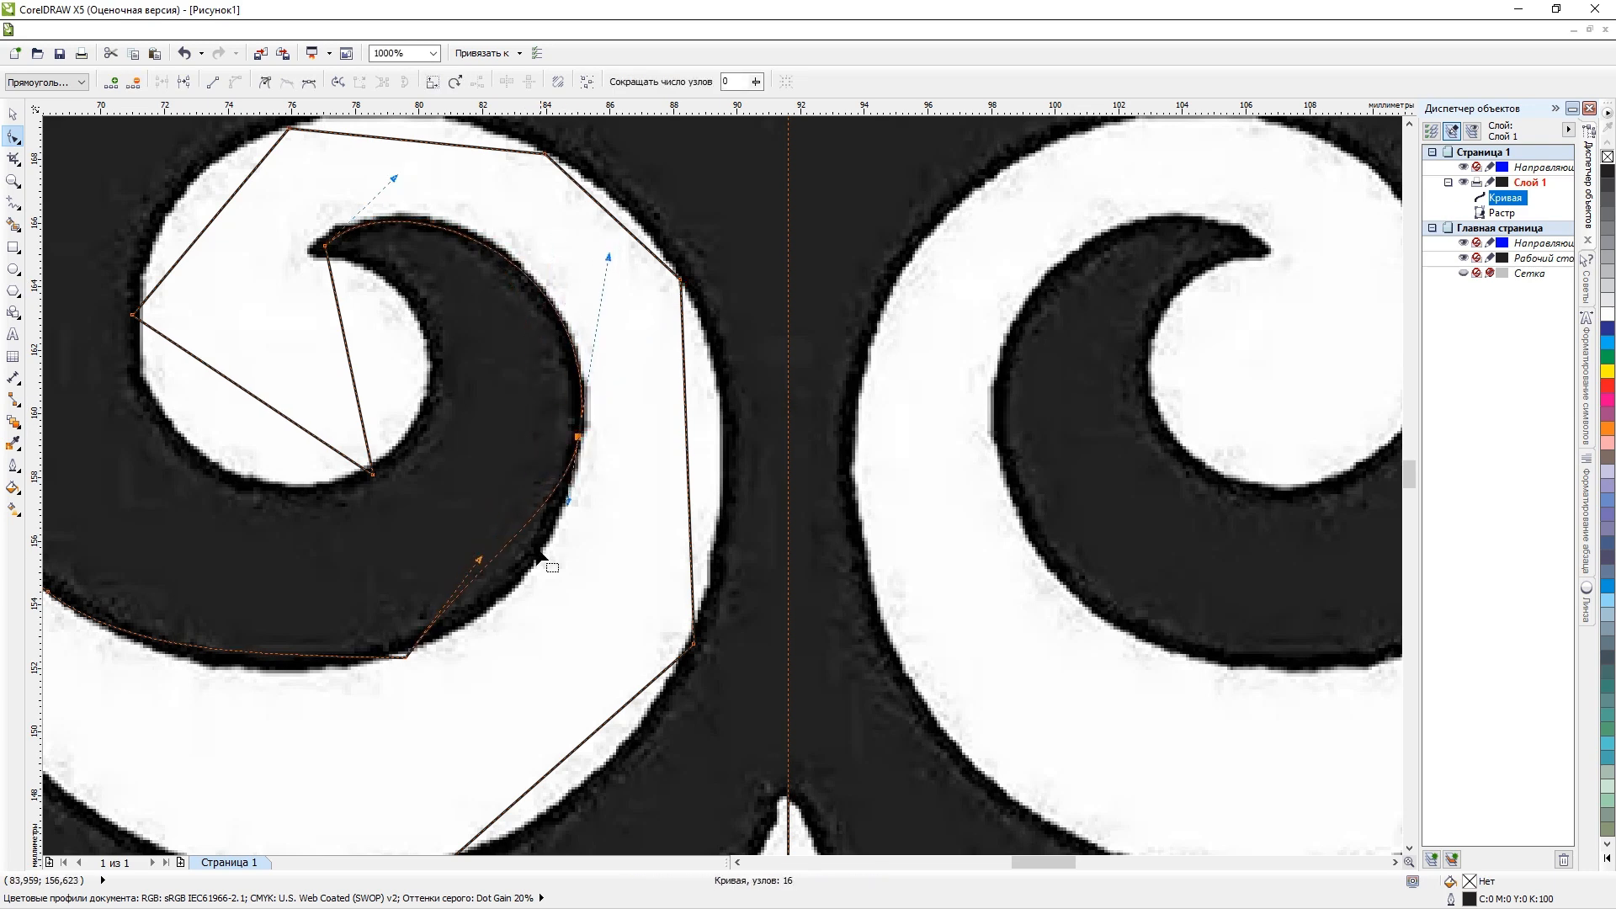
Replace the node at the upper left curl's lower outer edge with a new one placed on the outline.
double_click(406, 656)
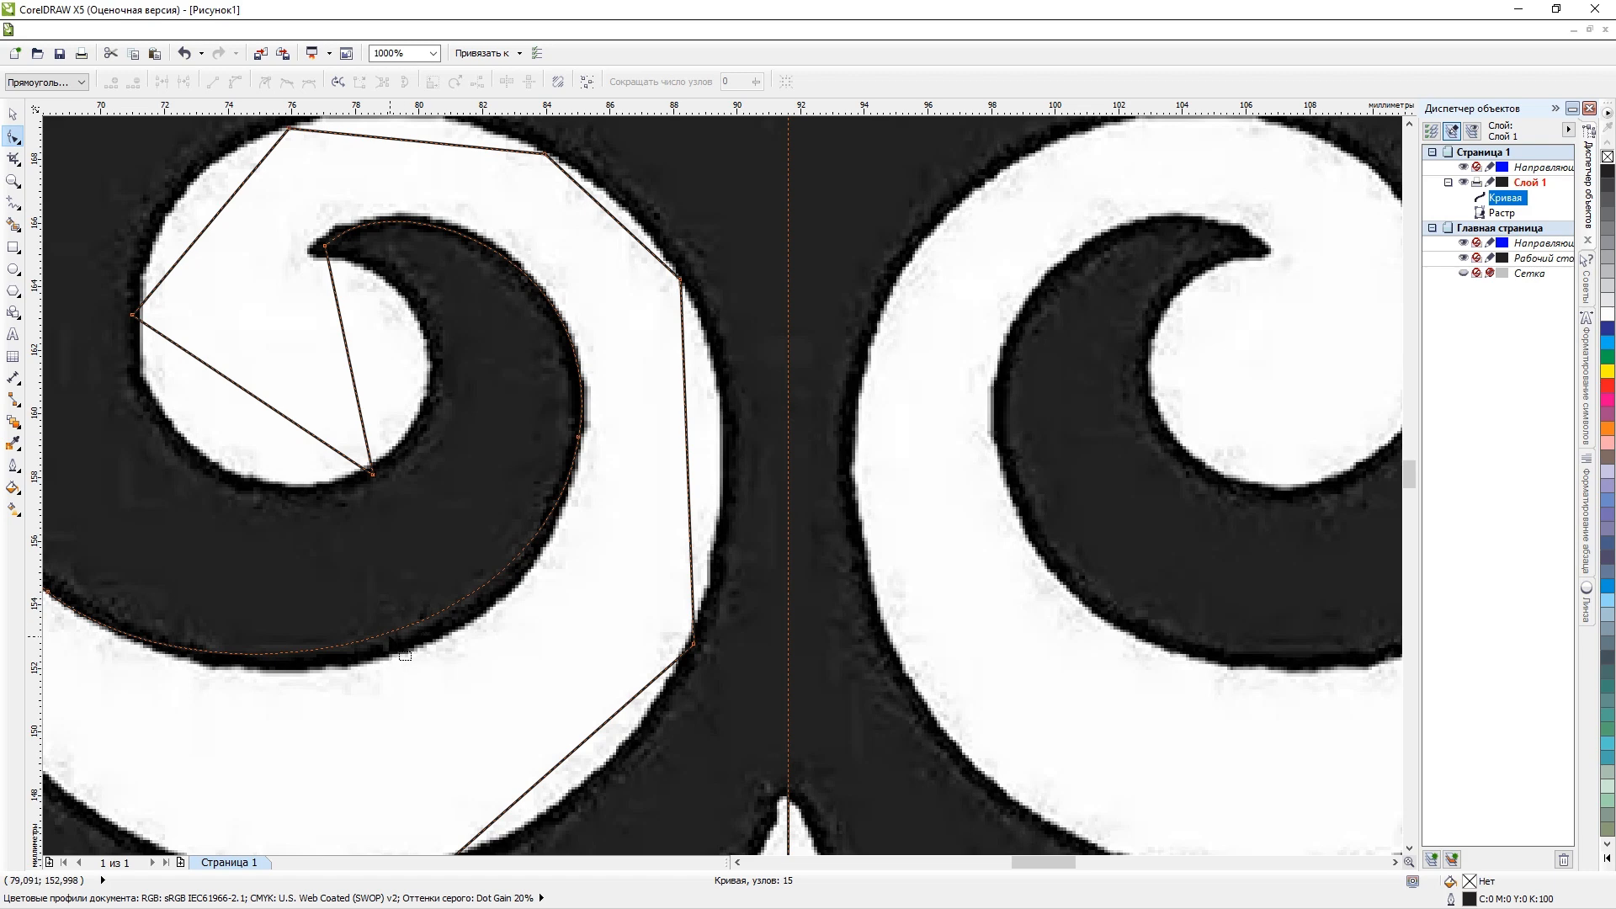
double_click(389, 632)
left_click_drag(389, 632, 398, 649)
Delete the node on the curl's left inner edge and convert the resulting straight segment across the inner white area to a curve.
scroll(512, 603, "down", 2)
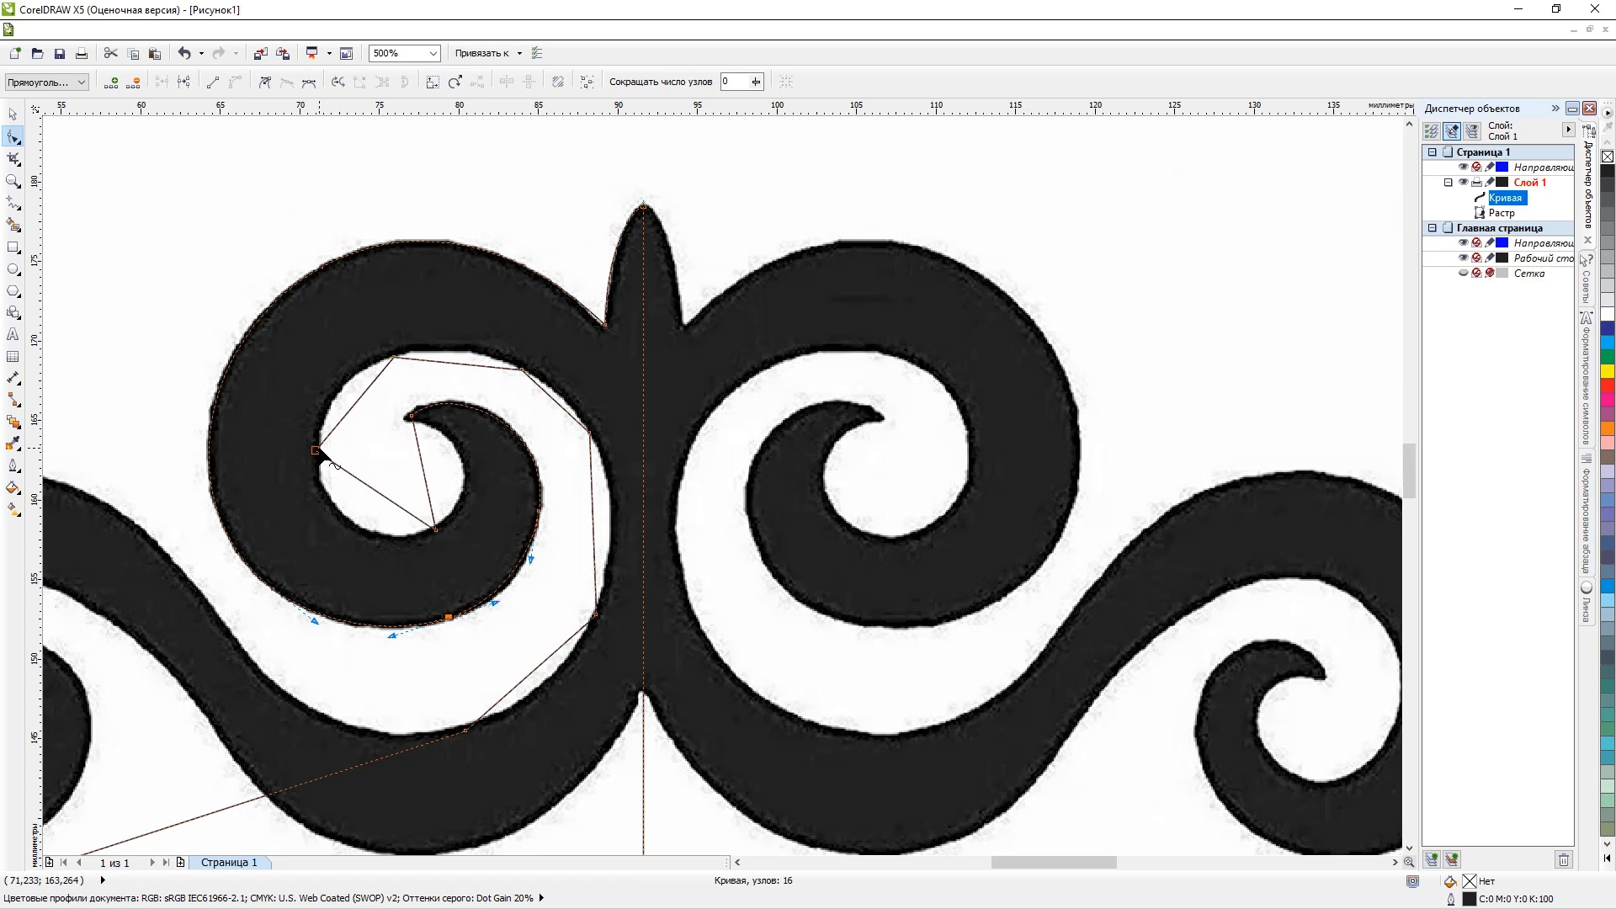
key("Delete")
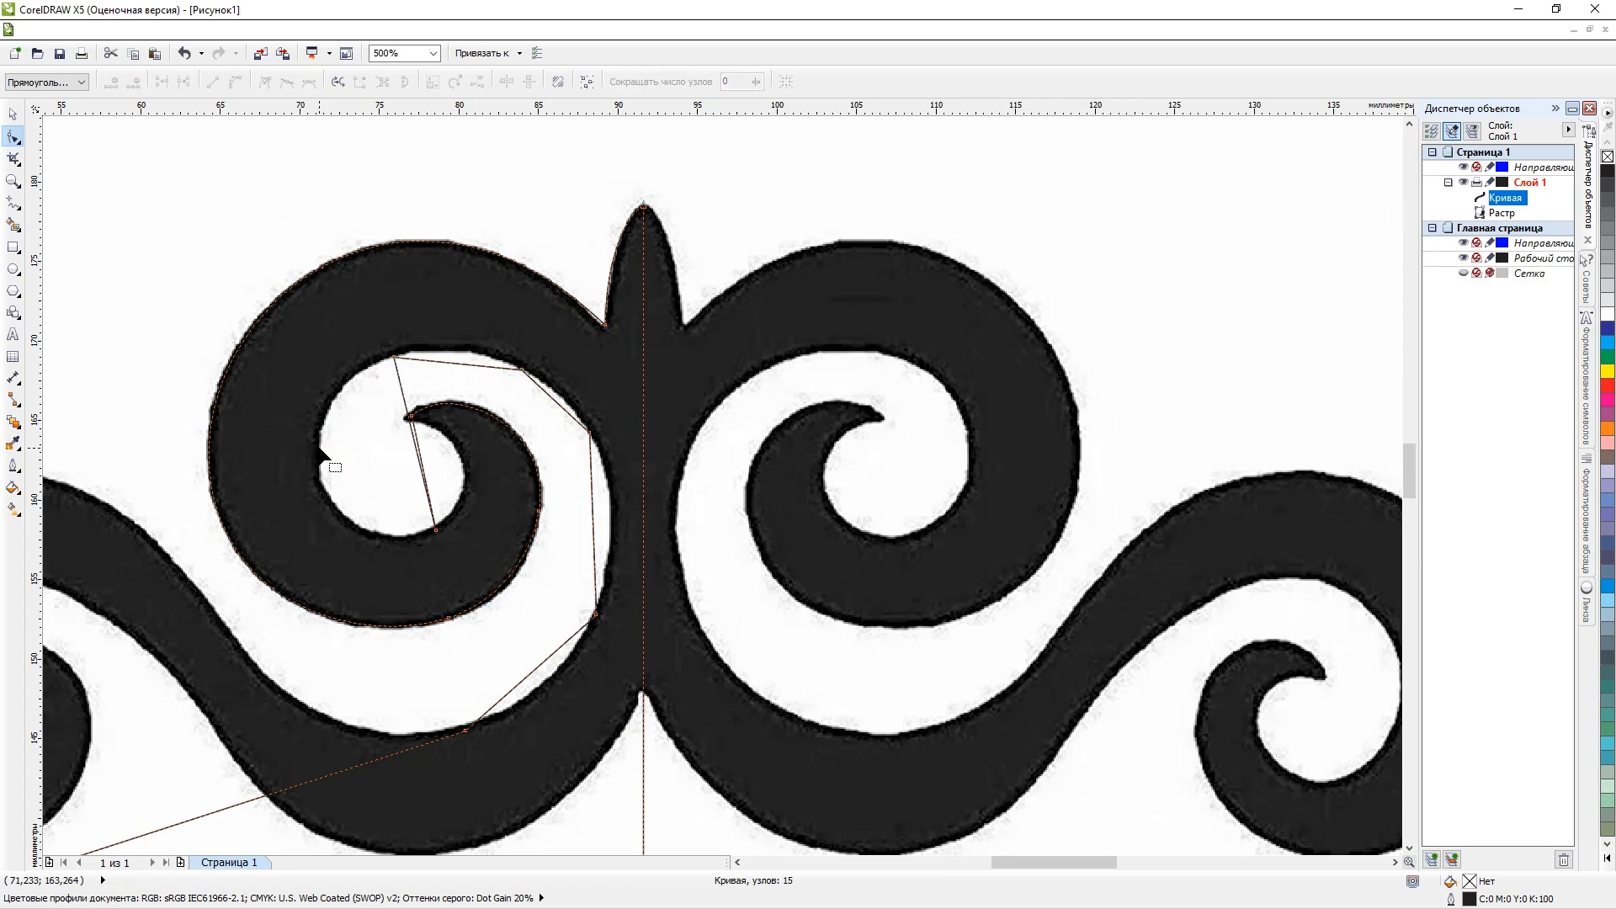
right_click(402, 395)
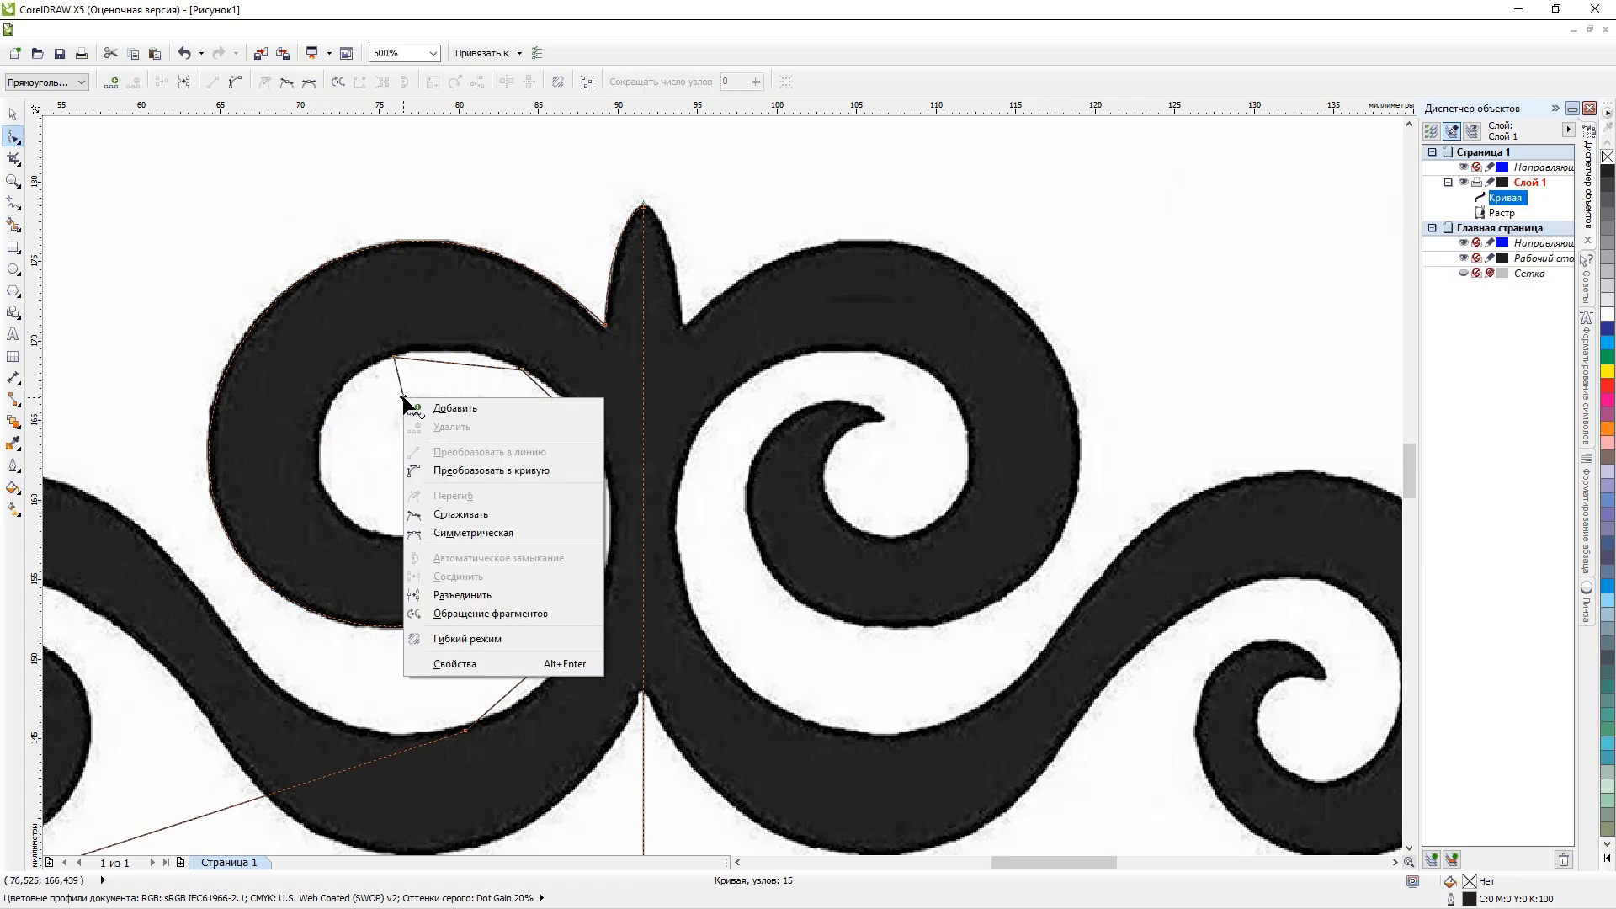
left_click(491, 471)
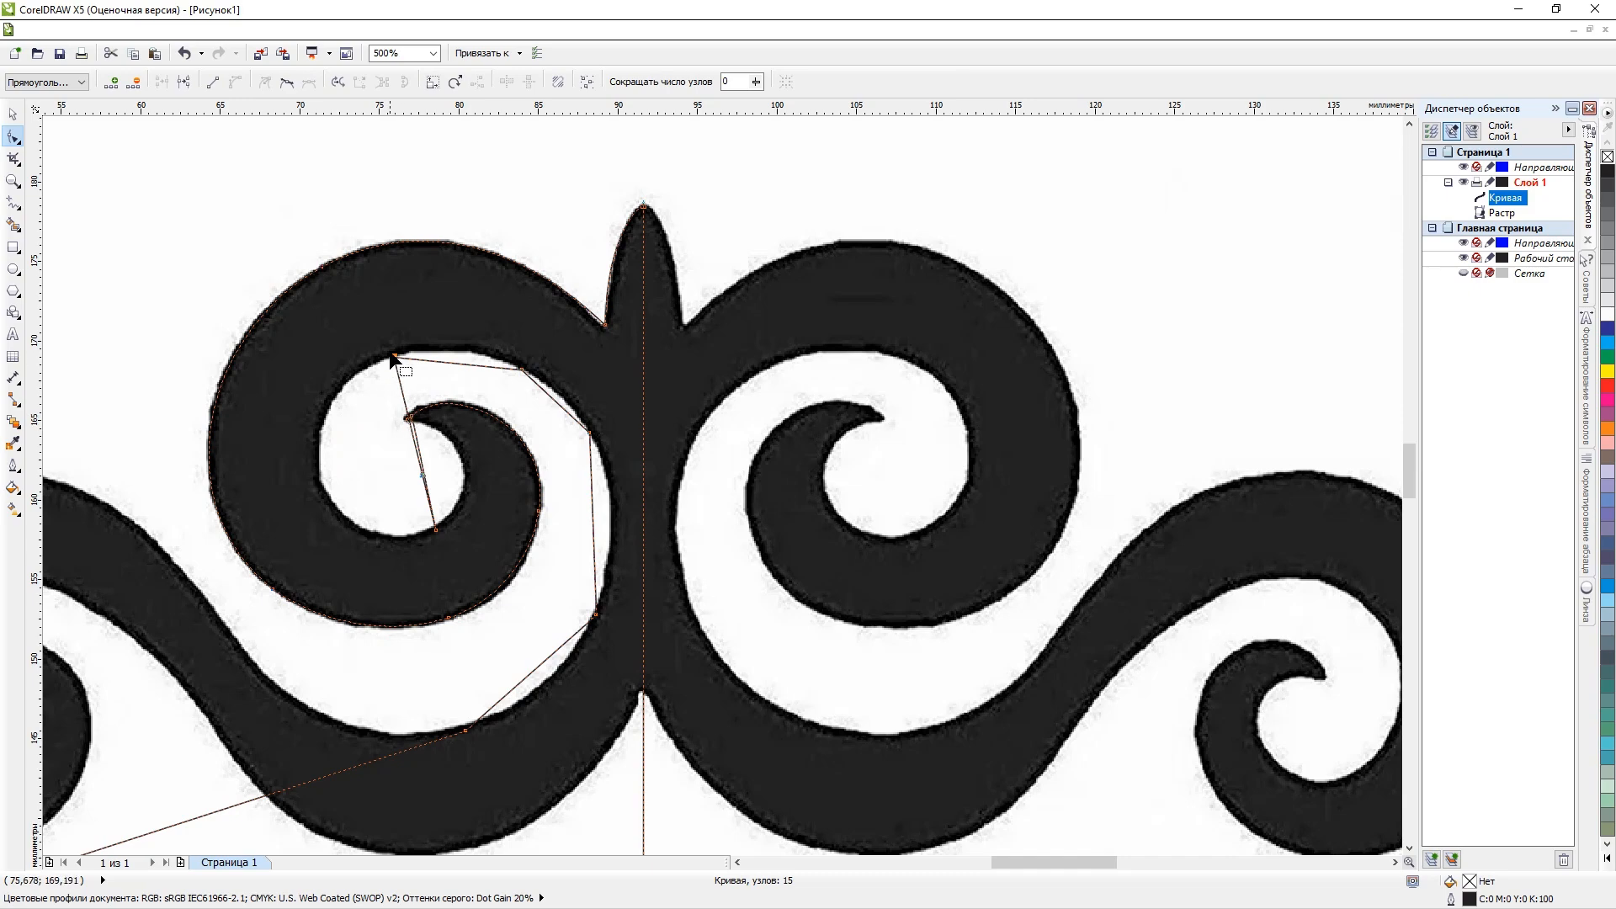
Bend the converted segment around the left inner edge and add nodes placed on its upper left and left sides.
scroll(393, 356, "up", 1)
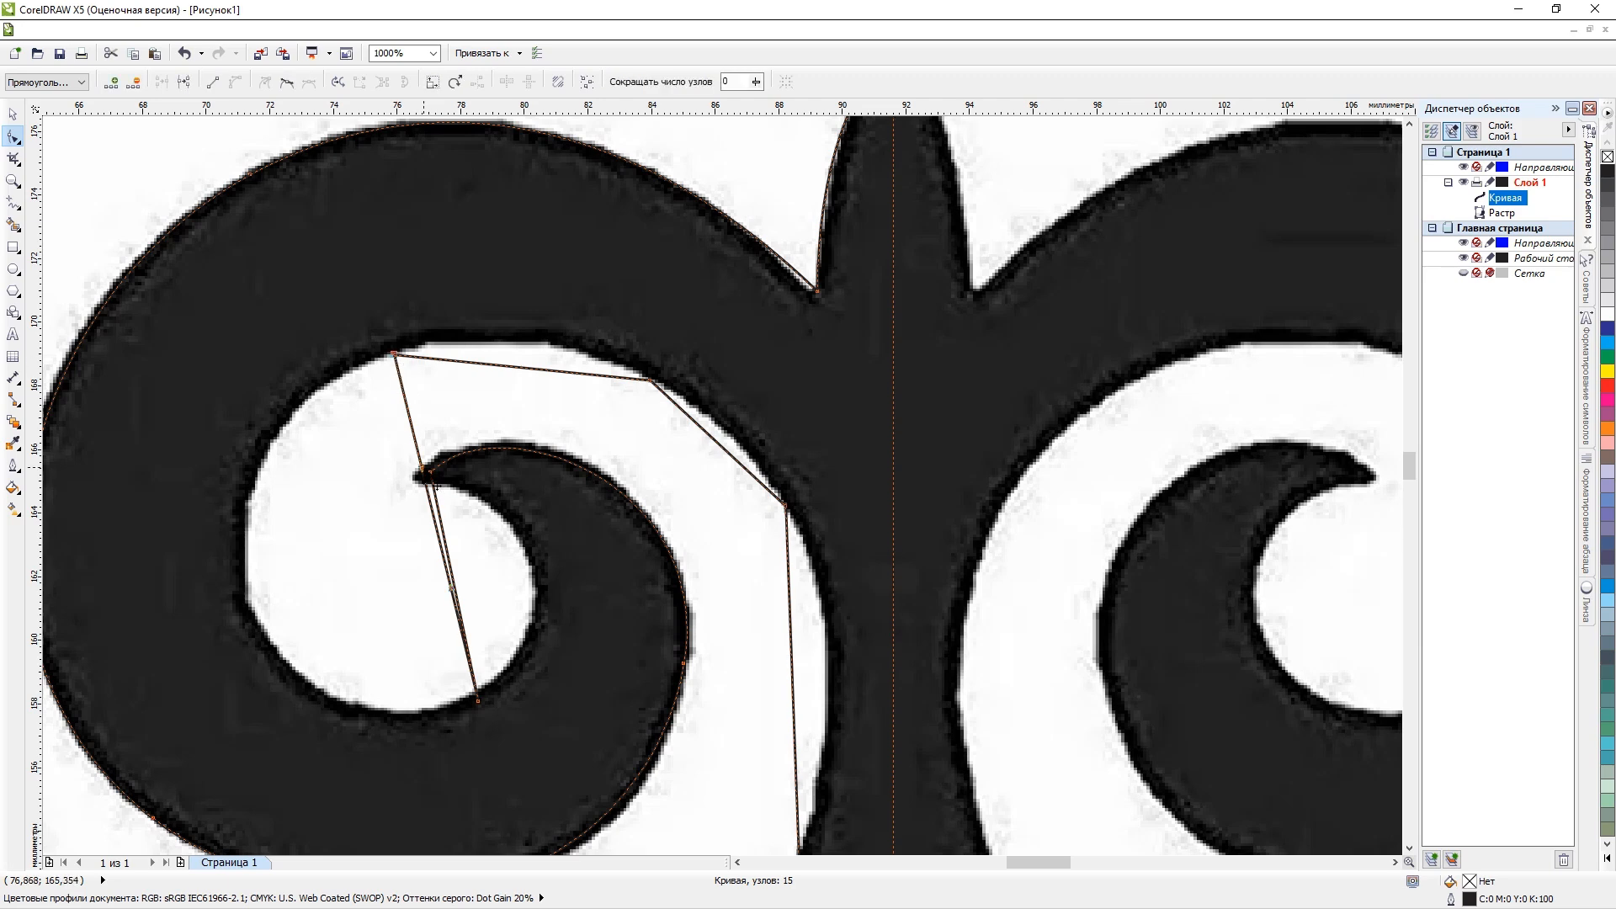
left_click_drag(436, 486, 247, 591)
left_click_drag(559, 588, 343, 737)
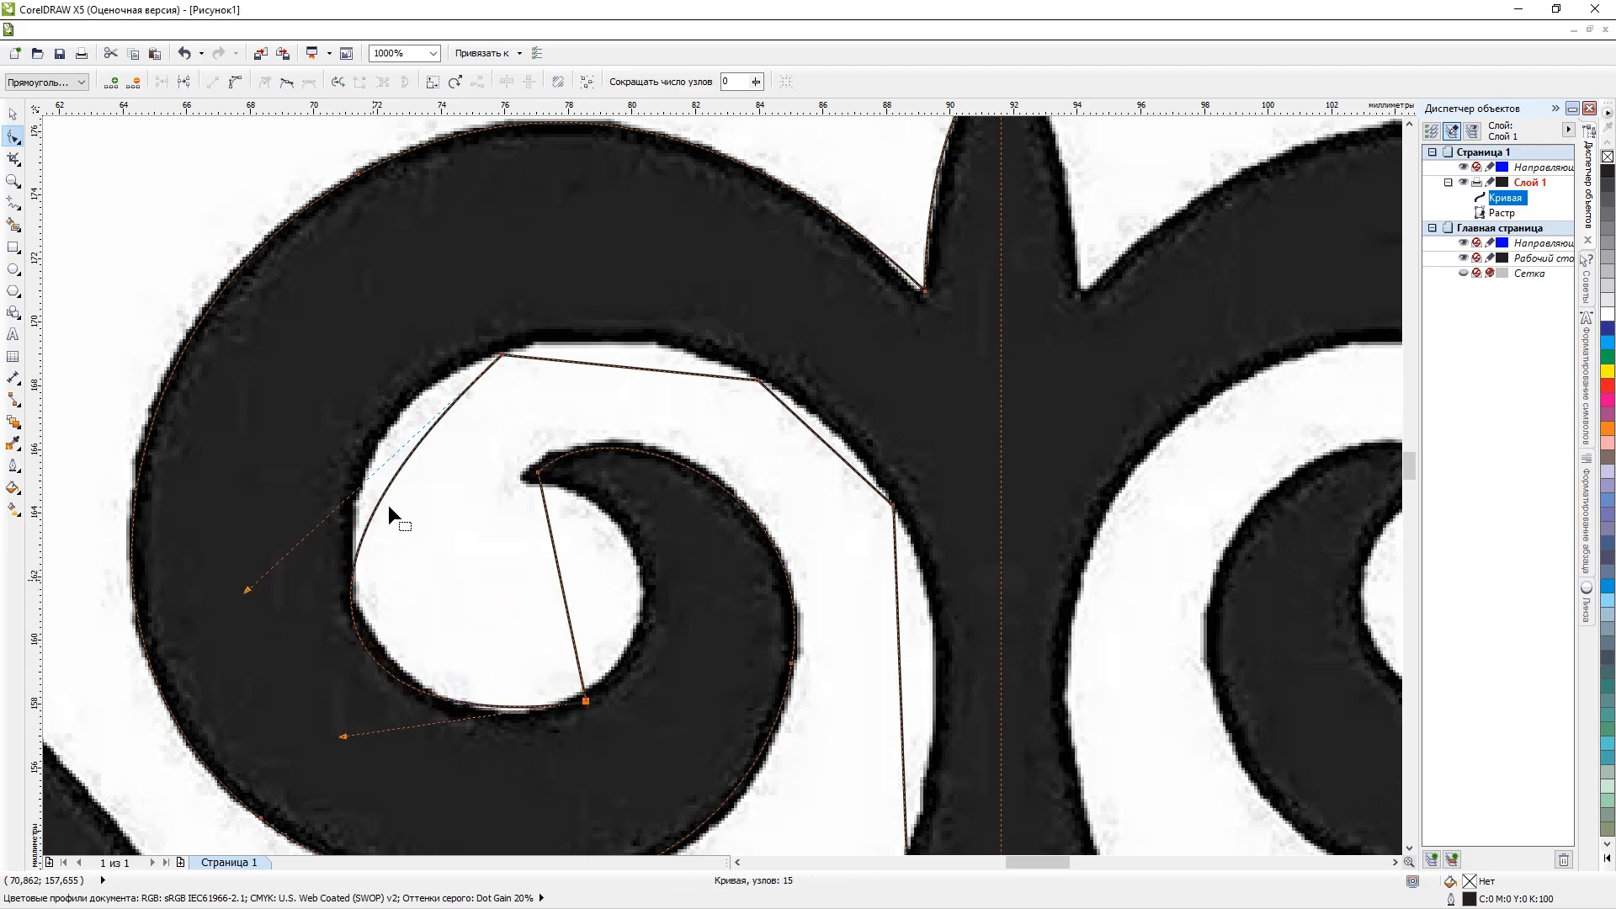
left_click_drag(402, 461, 383, 433)
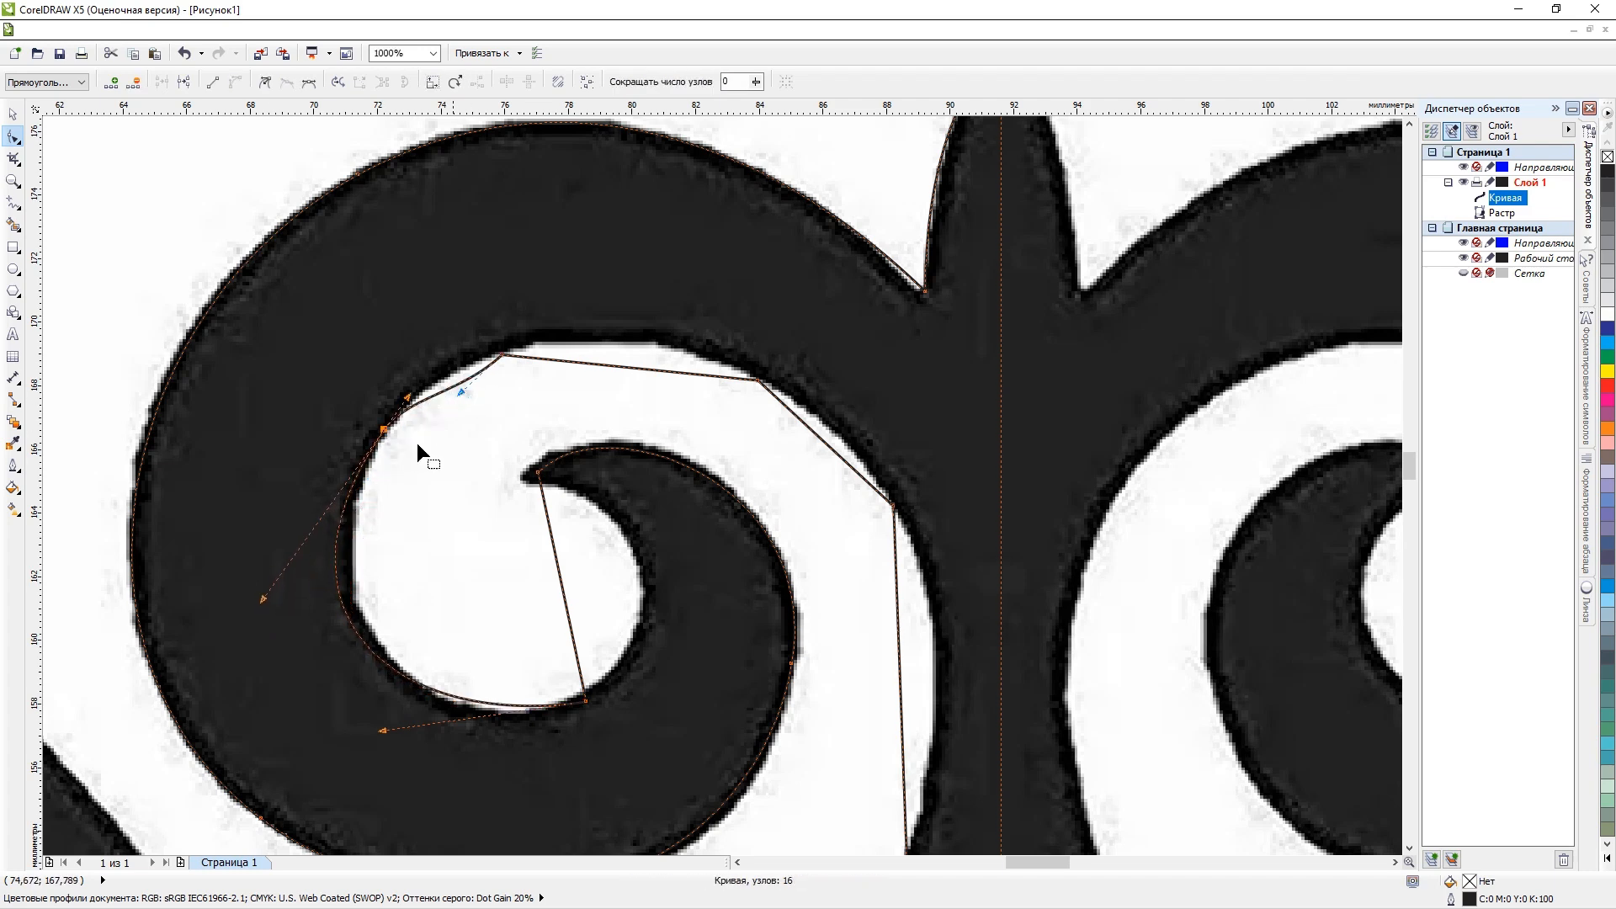
double_click(368, 595)
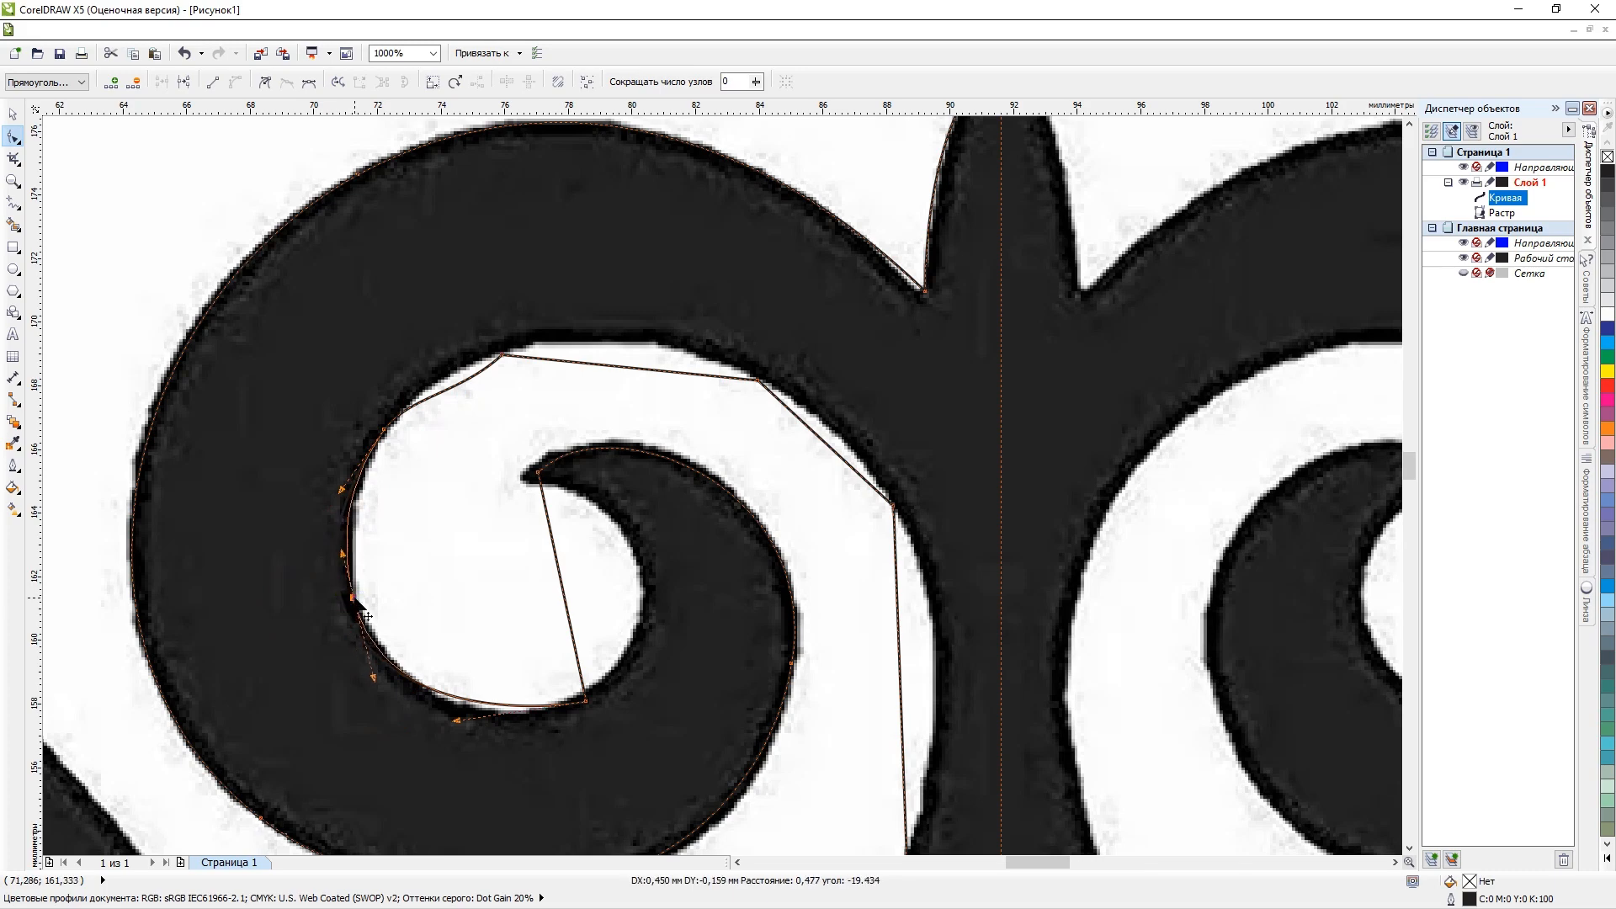
Delete the three corner nodes along the upper and upper right inner edge of the curl.
double_click(499, 353)
double_click(757, 380)
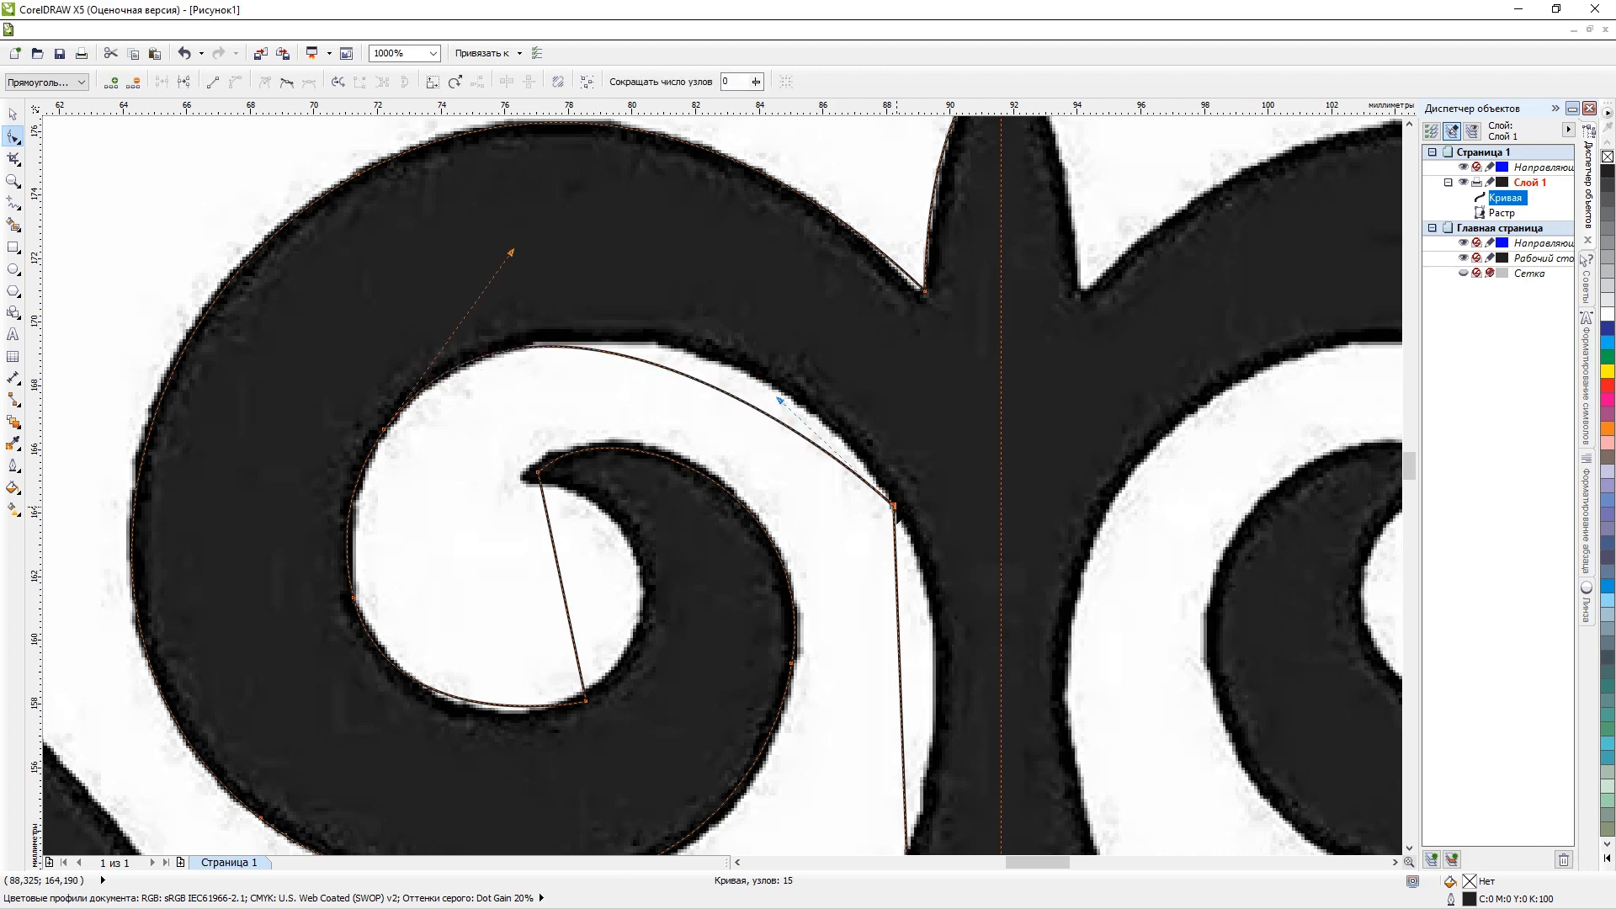
double_click(892, 506)
Add nodes to the curve over the curl's opening and place them on its right and top inner edges.
scroll(848, 515, "down", 3)
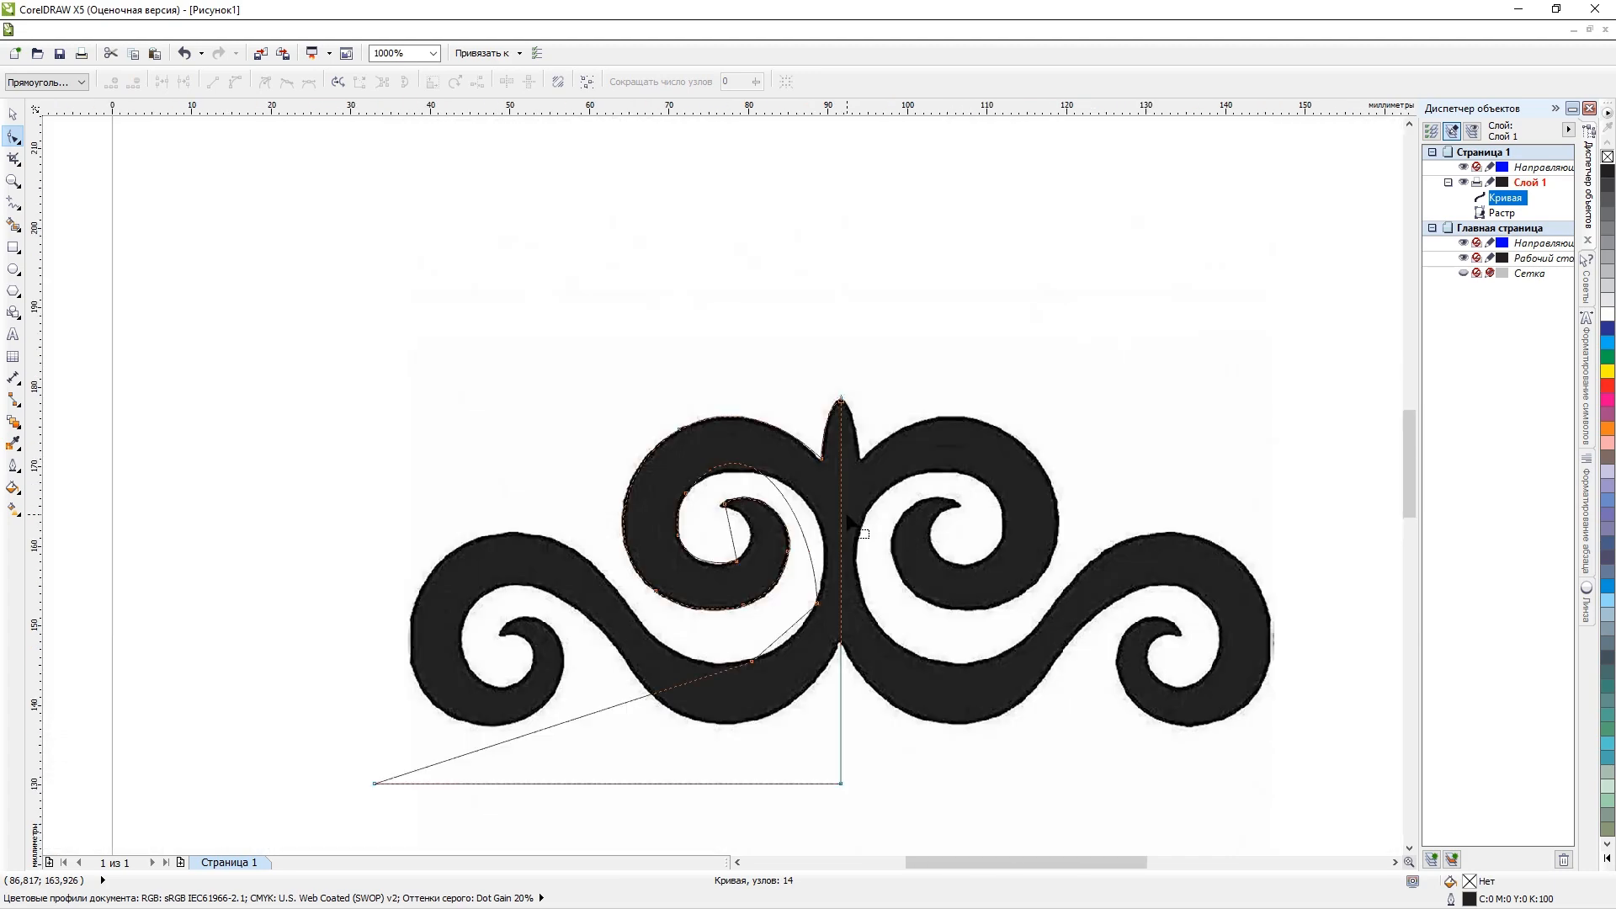
scroll(806, 566, "up", 3)
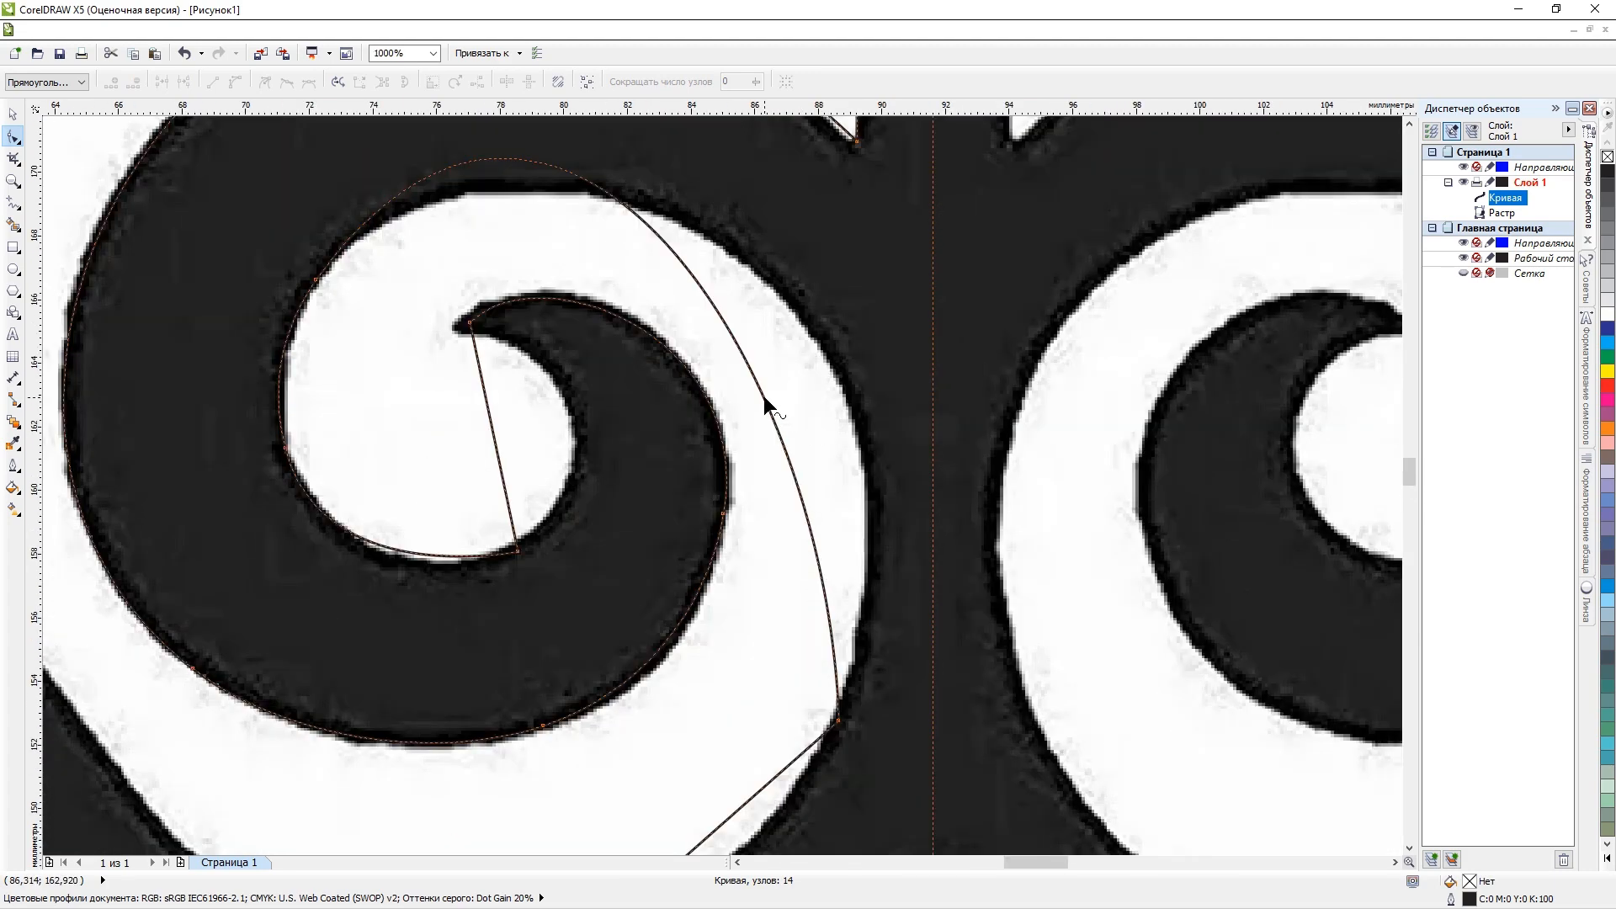
double_click(764, 398)
left_click_drag(765, 398, 842, 392)
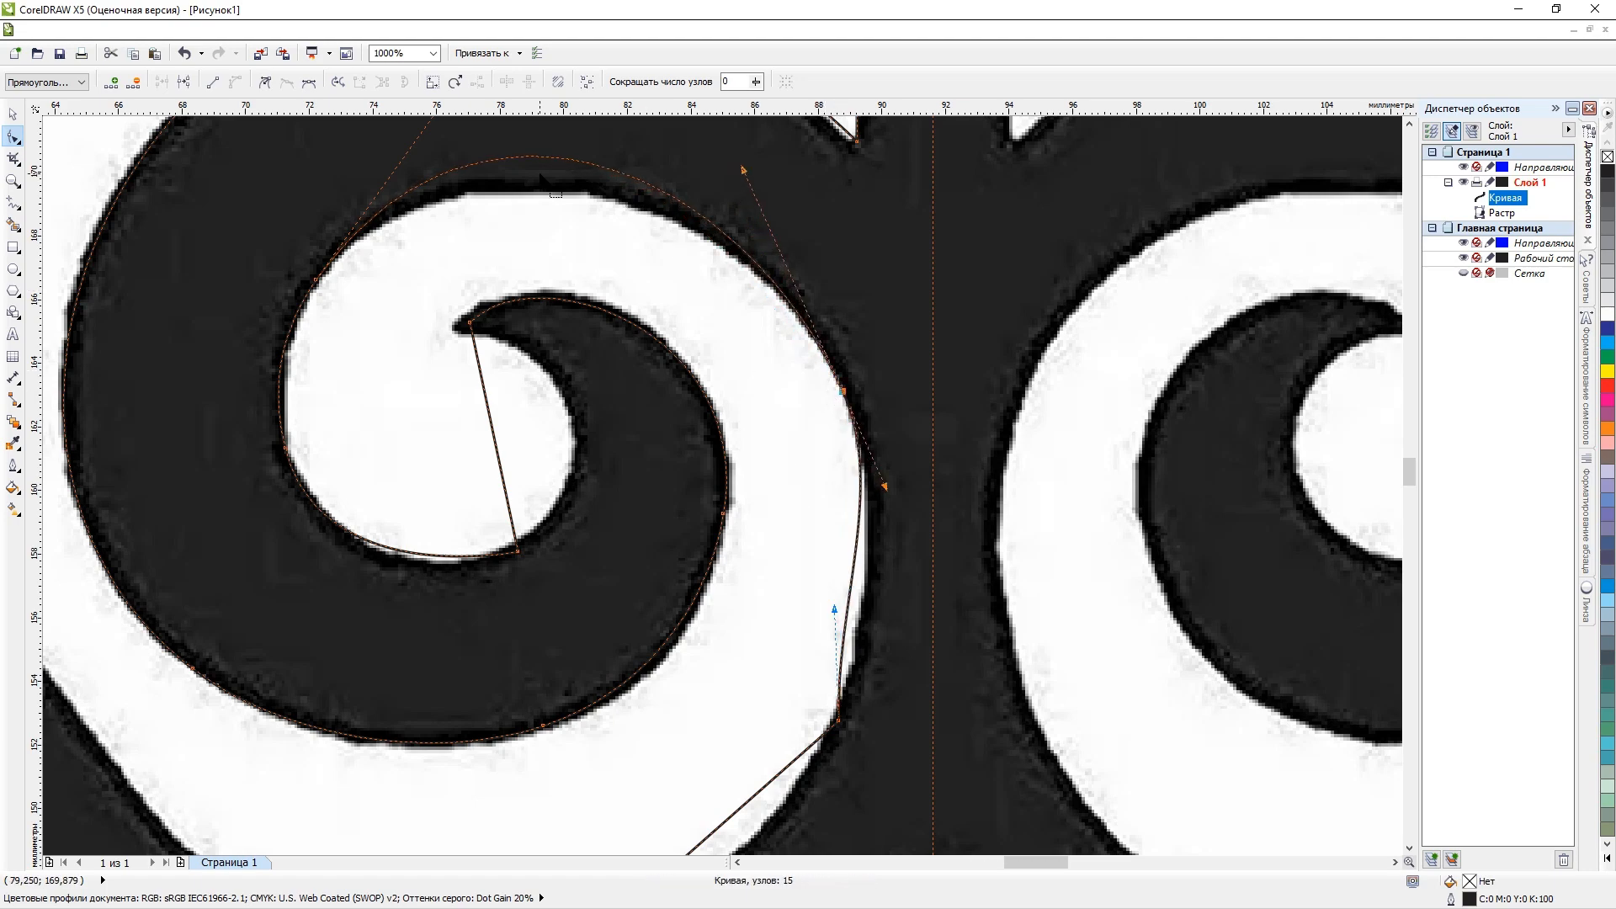
scroll(540, 177, "down", 3)
scroll(535, 149, "up", 4)
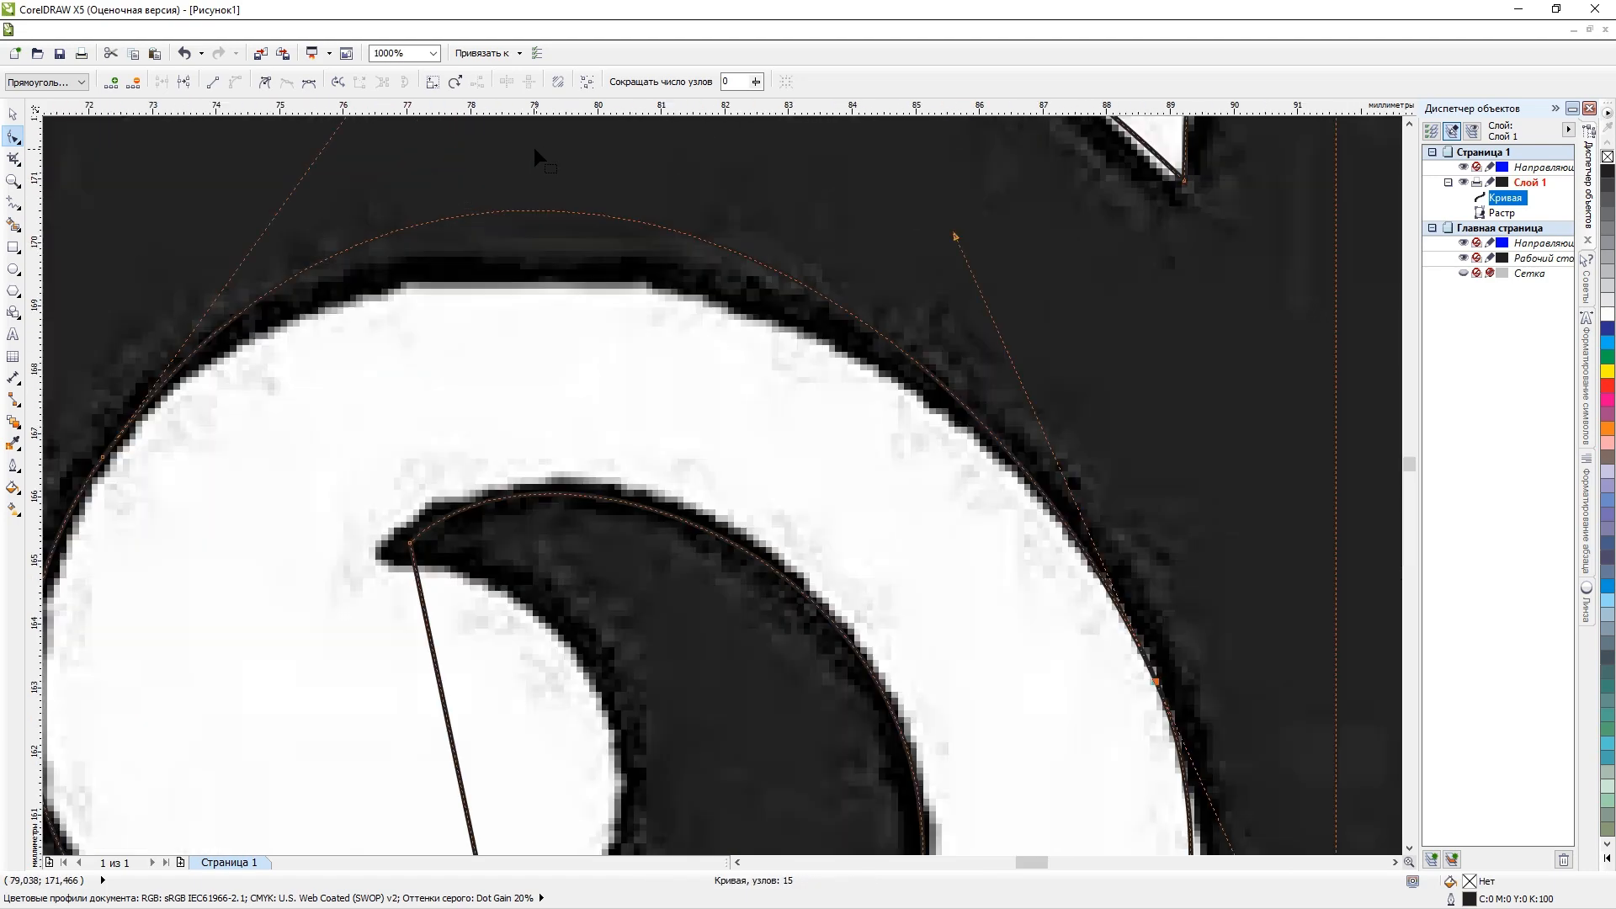
double_click(528, 211)
left_click_drag(529, 210, 528, 284)
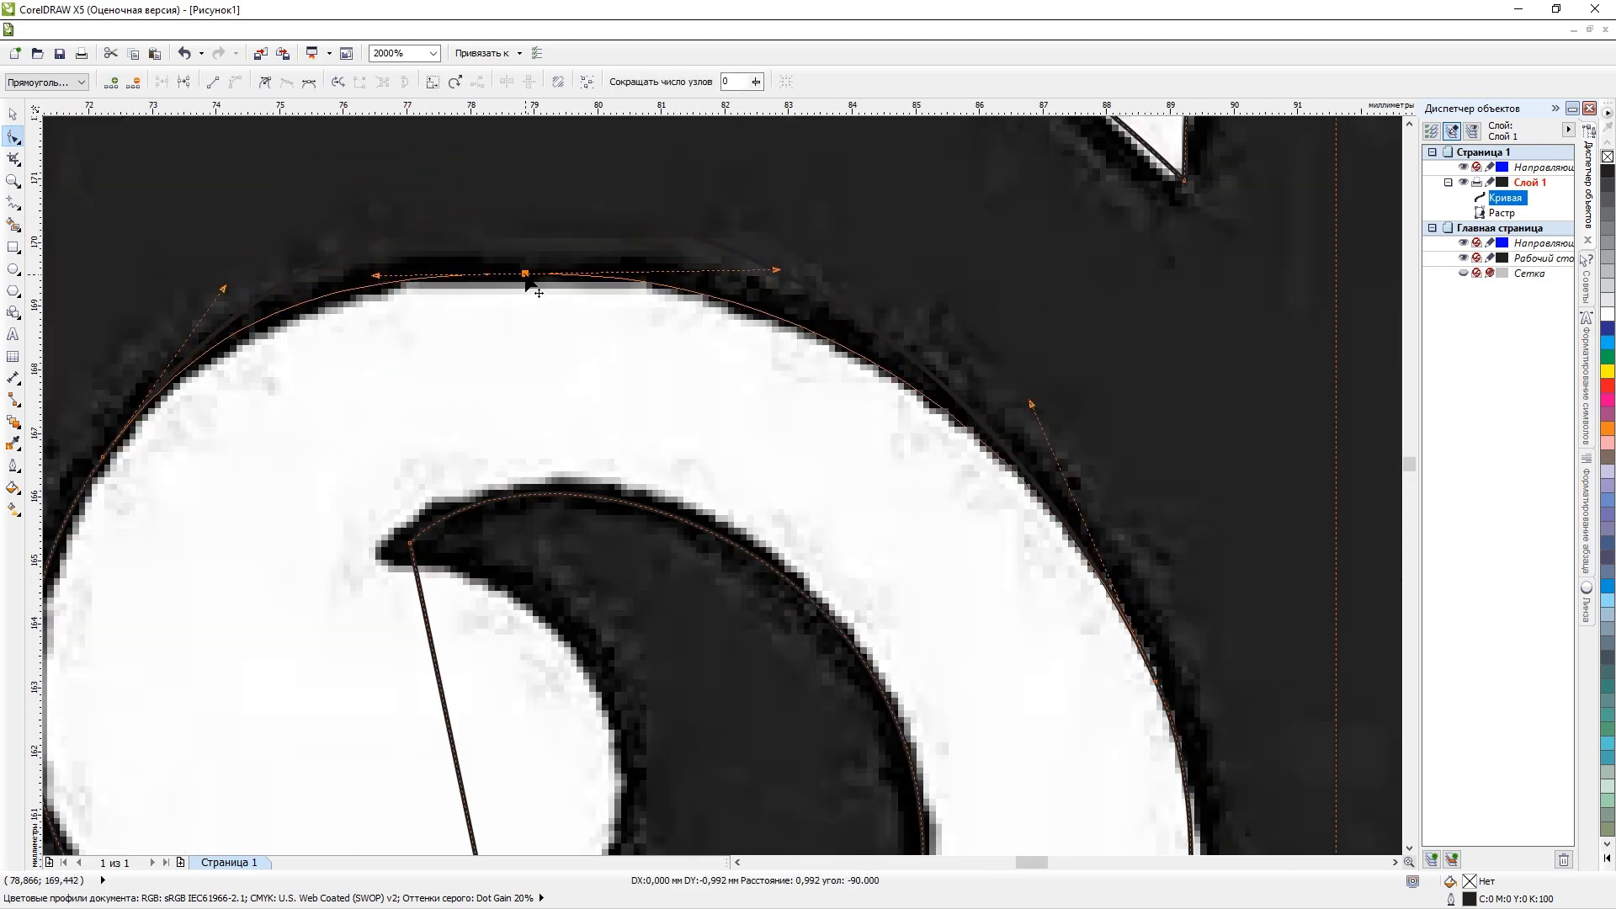
Move the lower inner node up onto the hook's inner edge, add a node at the lower left, and fit the curve between them.
scroll(529, 286, "down", 3)
scroll(468, 311, "up", 1)
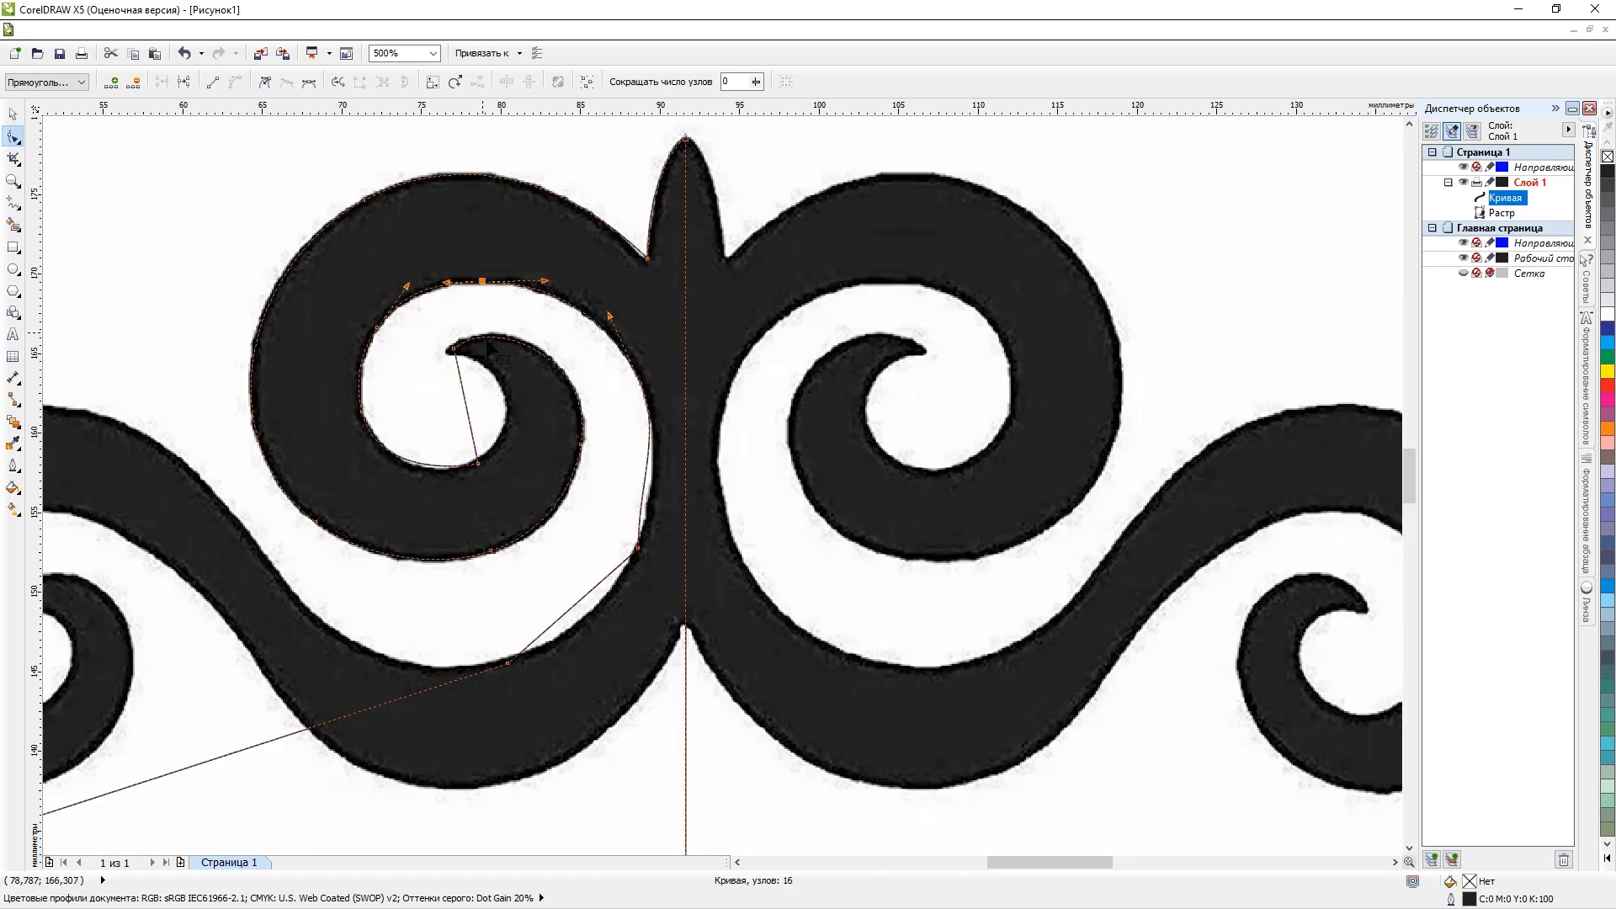
scroll(473, 372, "up", 2)
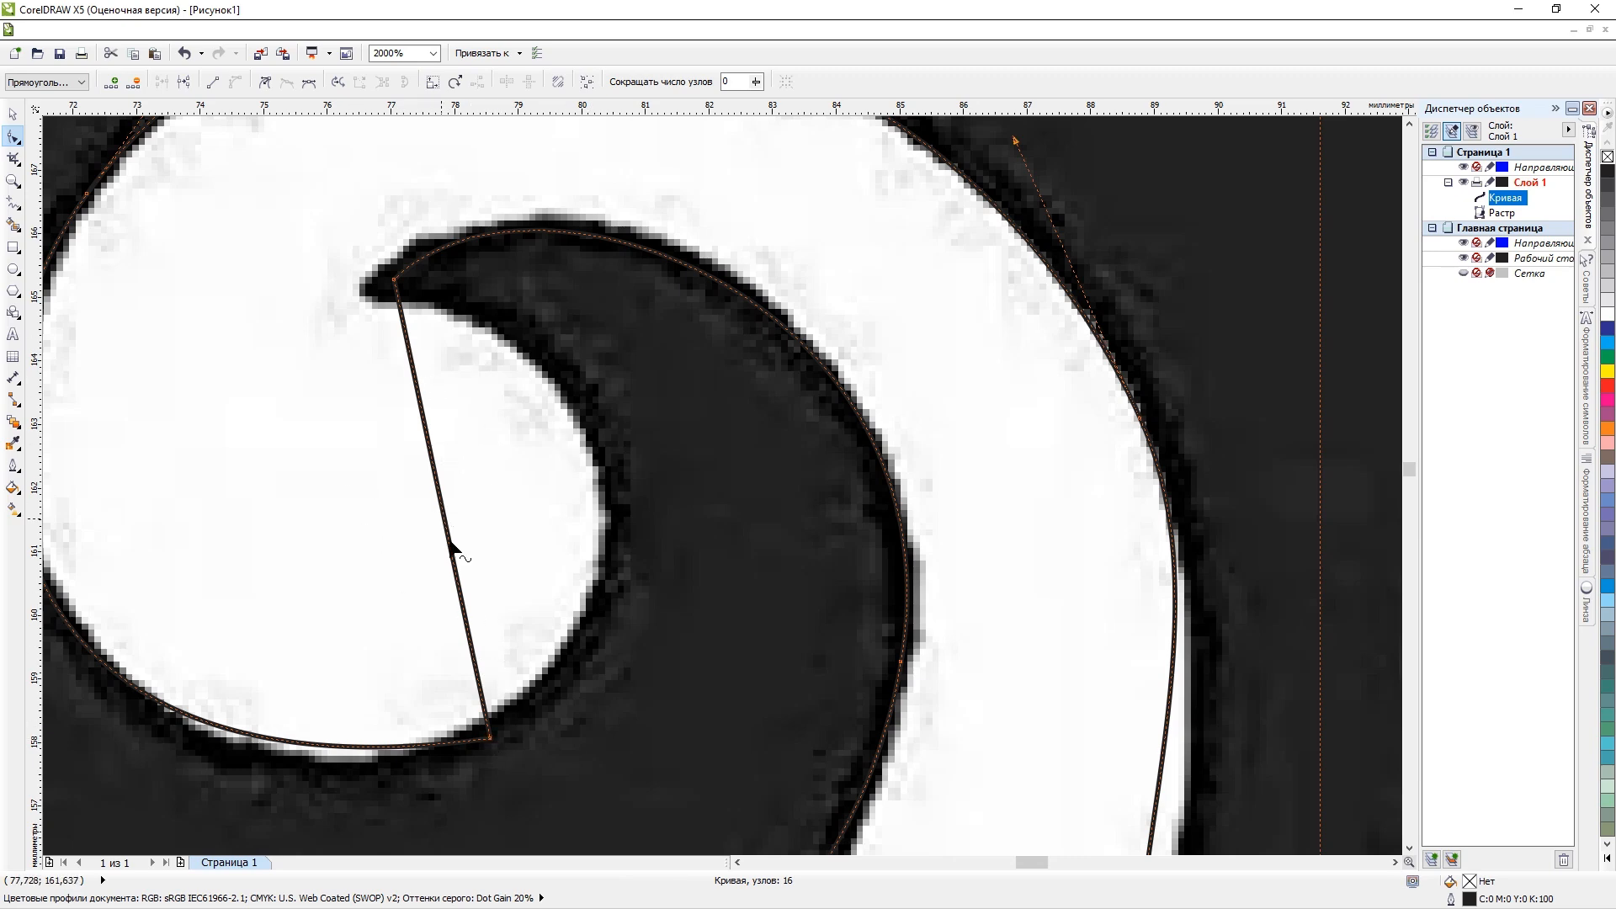
scroll(482, 567, "down", 2)
scroll(482, 563, "up", 1)
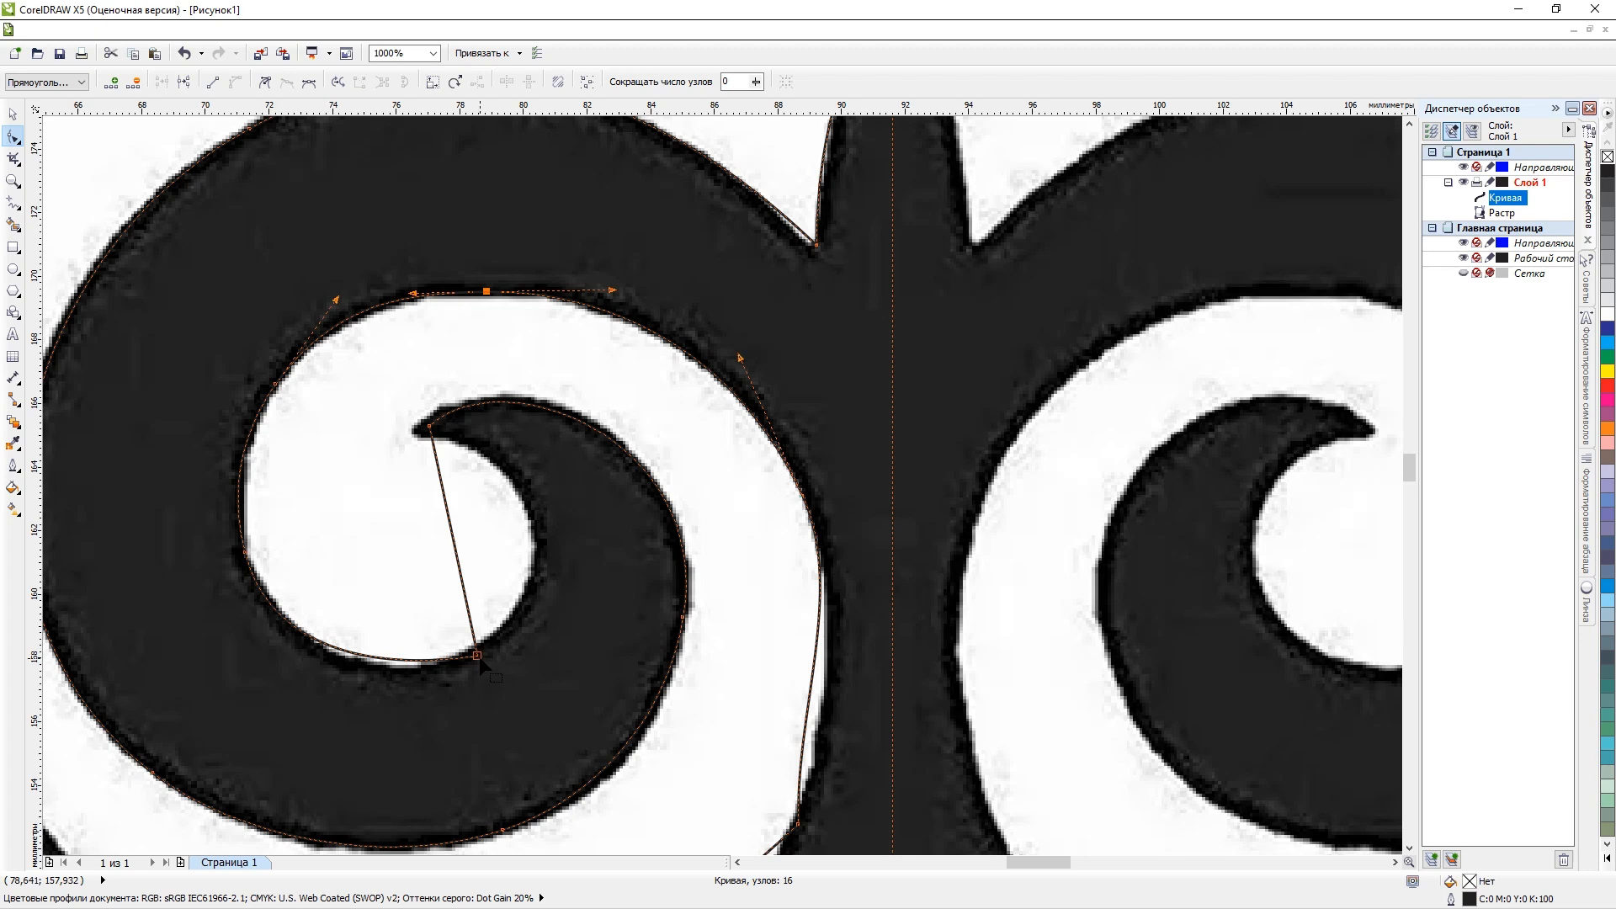
left_click_drag(477, 655, 534, 530)
left_click_drag(336, 631, 318, 643)
scroll(455, 651, "up", 1)
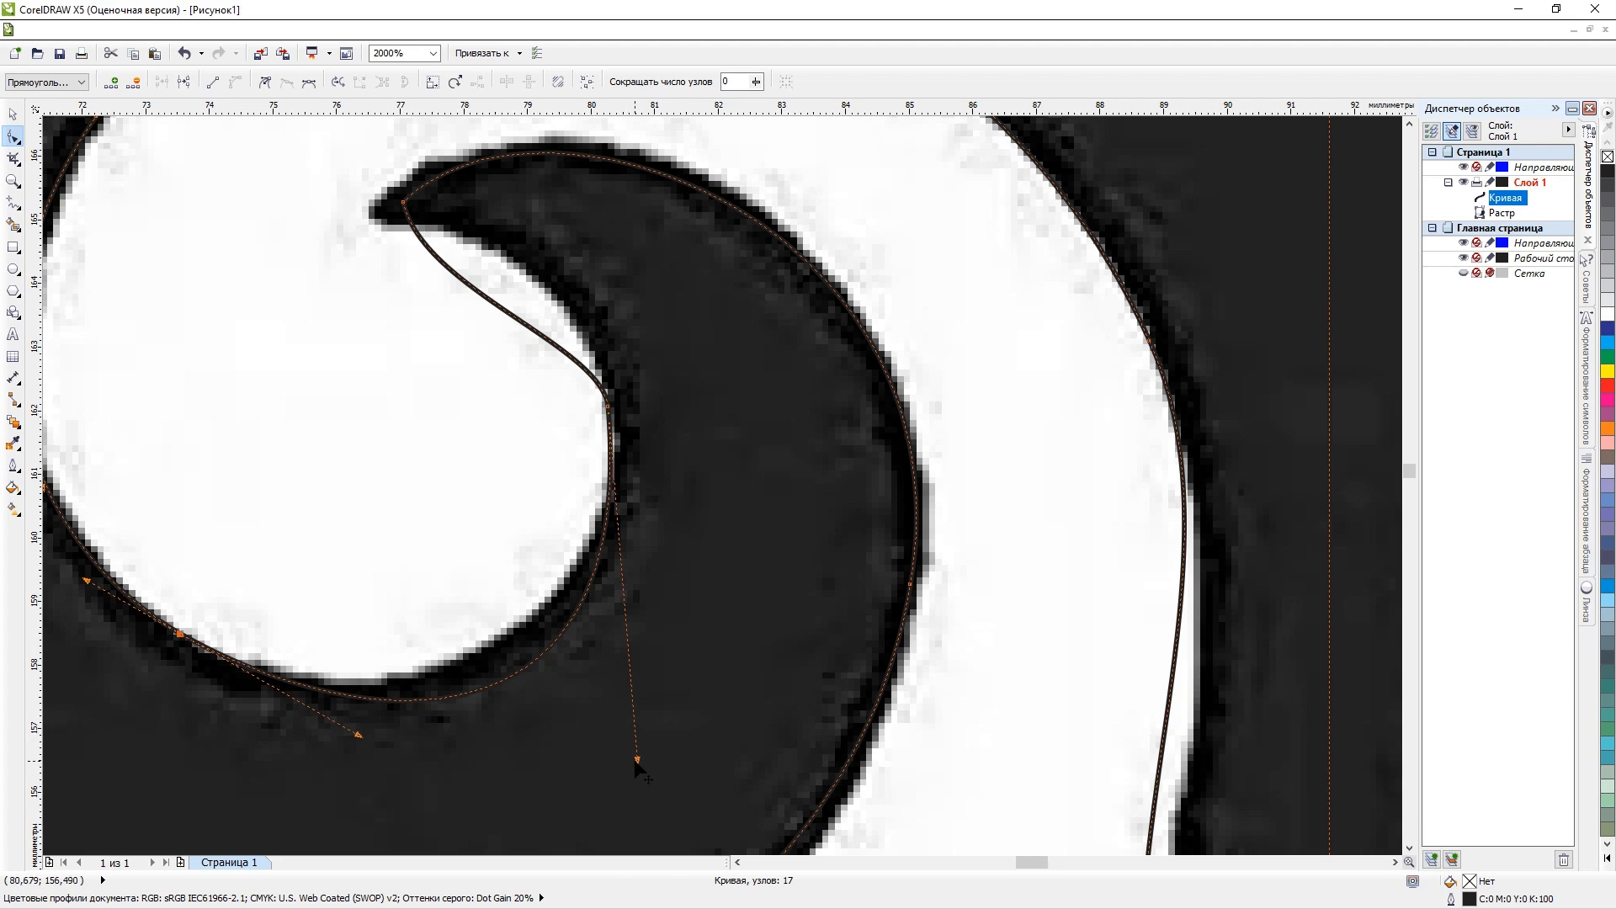
left_click_drag(636, 762, 623, 667)
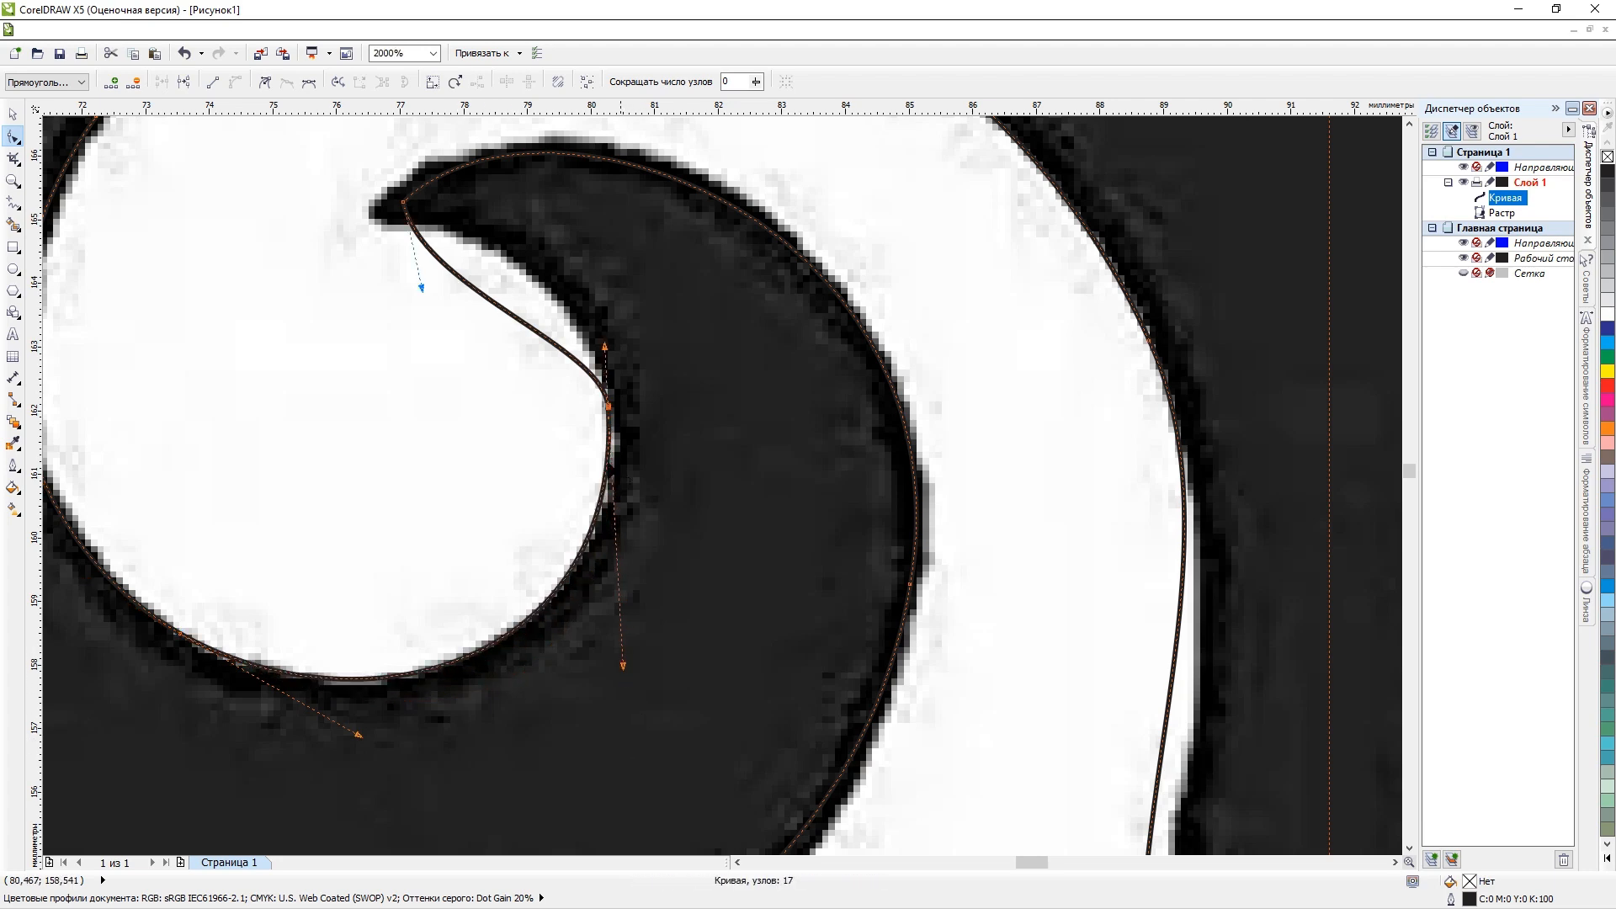
Move the hook's end node onto its very tip and bend the adjoining segment along the hook's inner edge.
left_click_drag(405, 203, 393, 227)
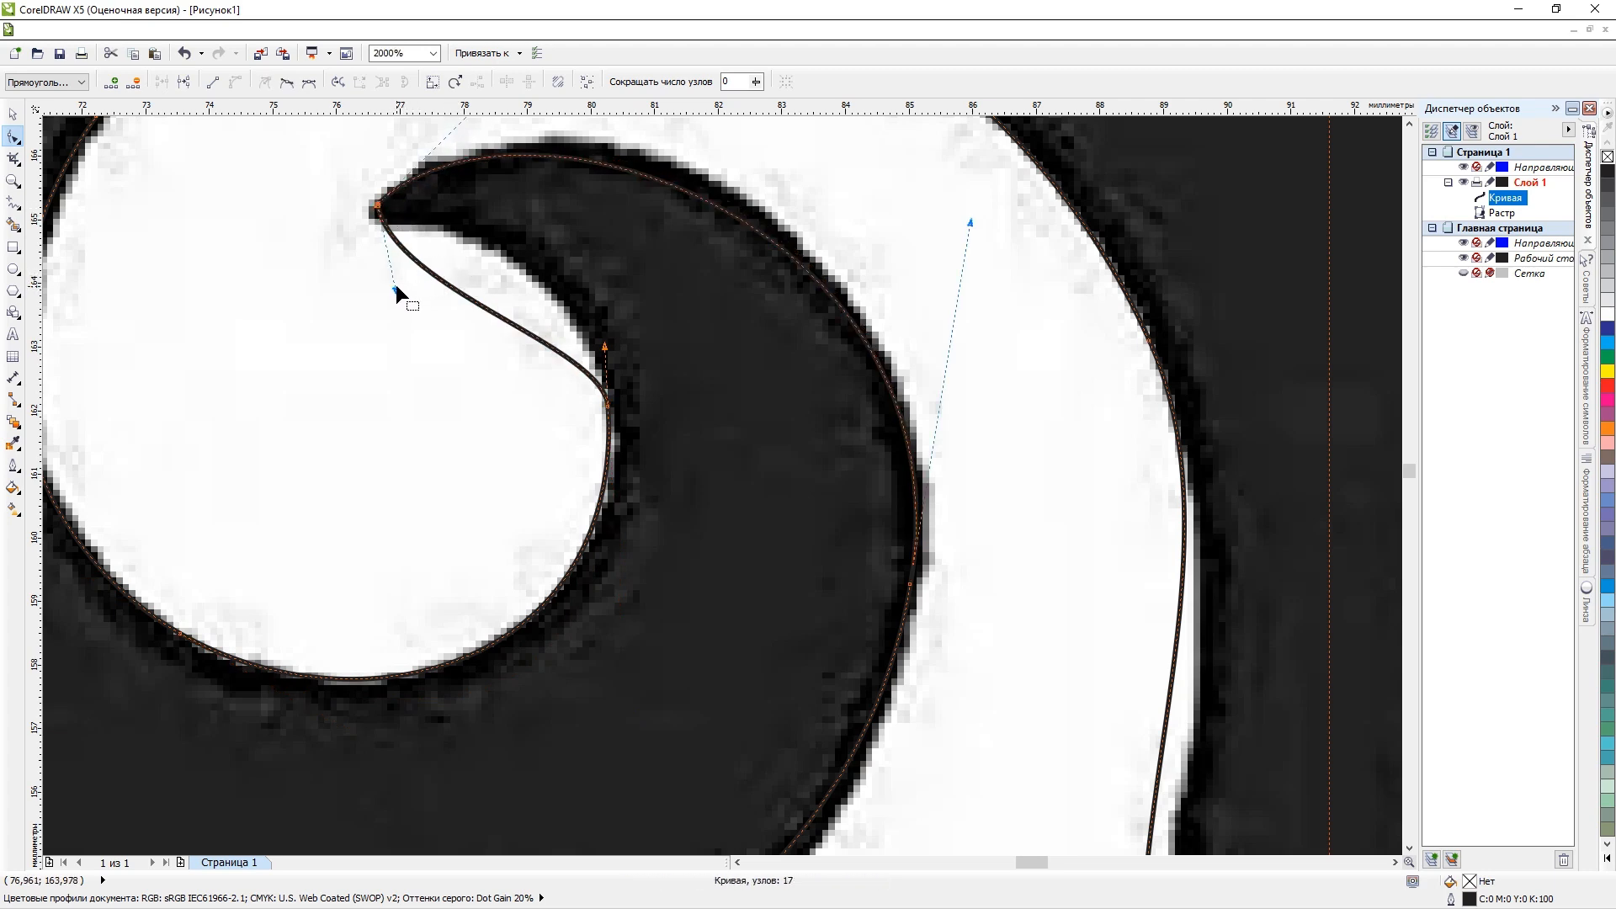
left_click(378, 205)
left_click_drag(394, 289, 492, 224)
left_click_drag(627, 344, 627, 343)
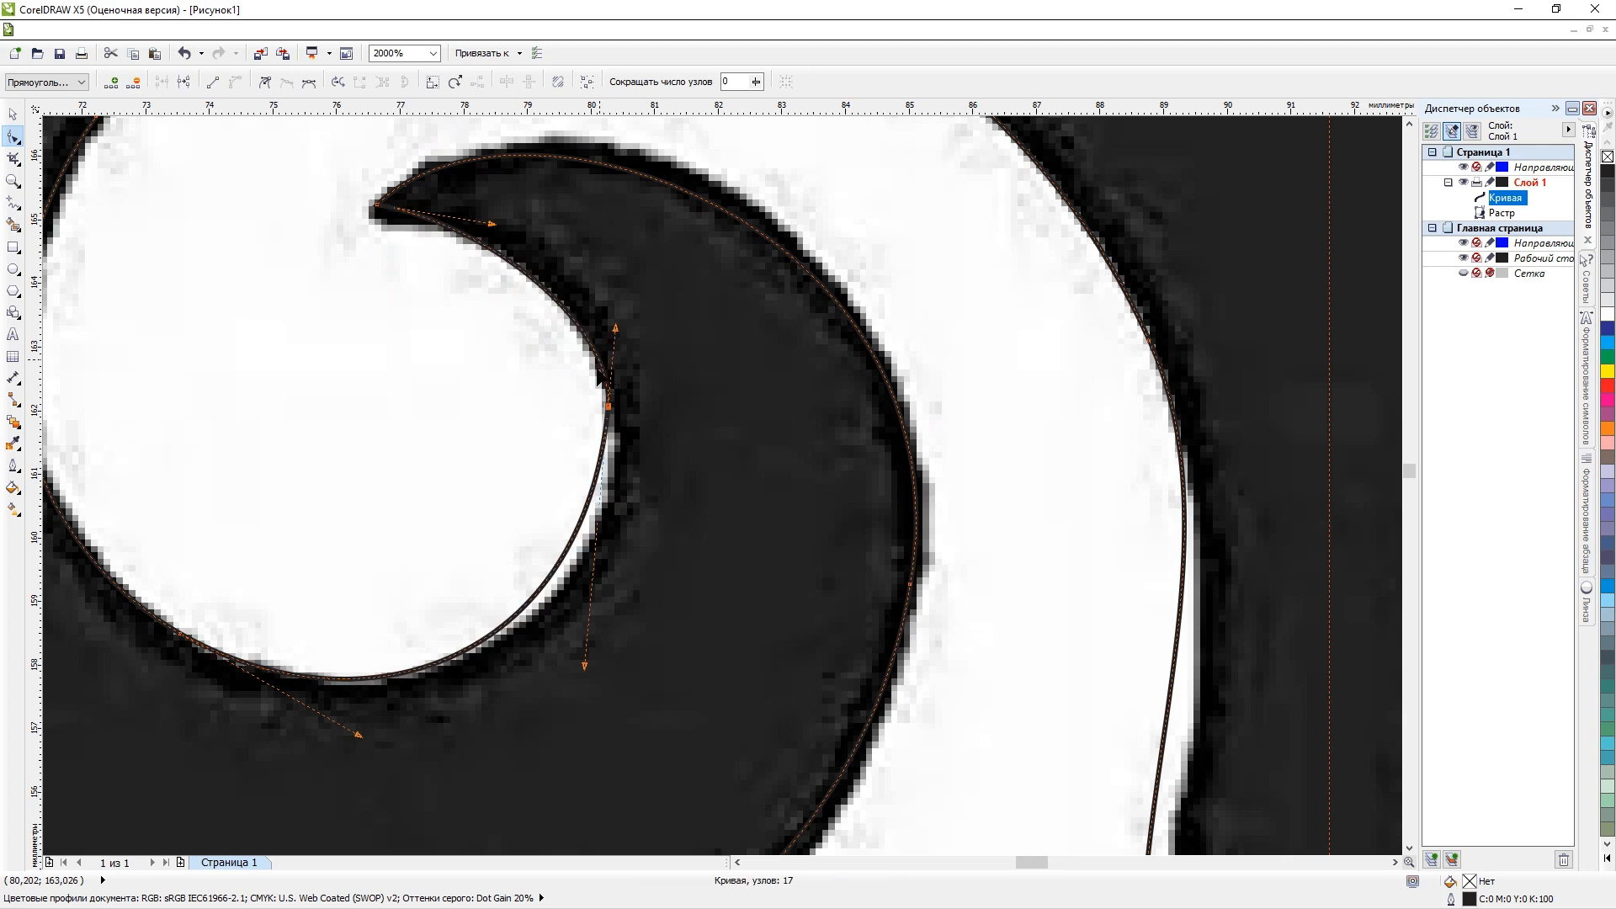
Add a node to the hook's lower inner curve and place it on the edge of the raster shape.
scroll(587, 488, "up", 2)
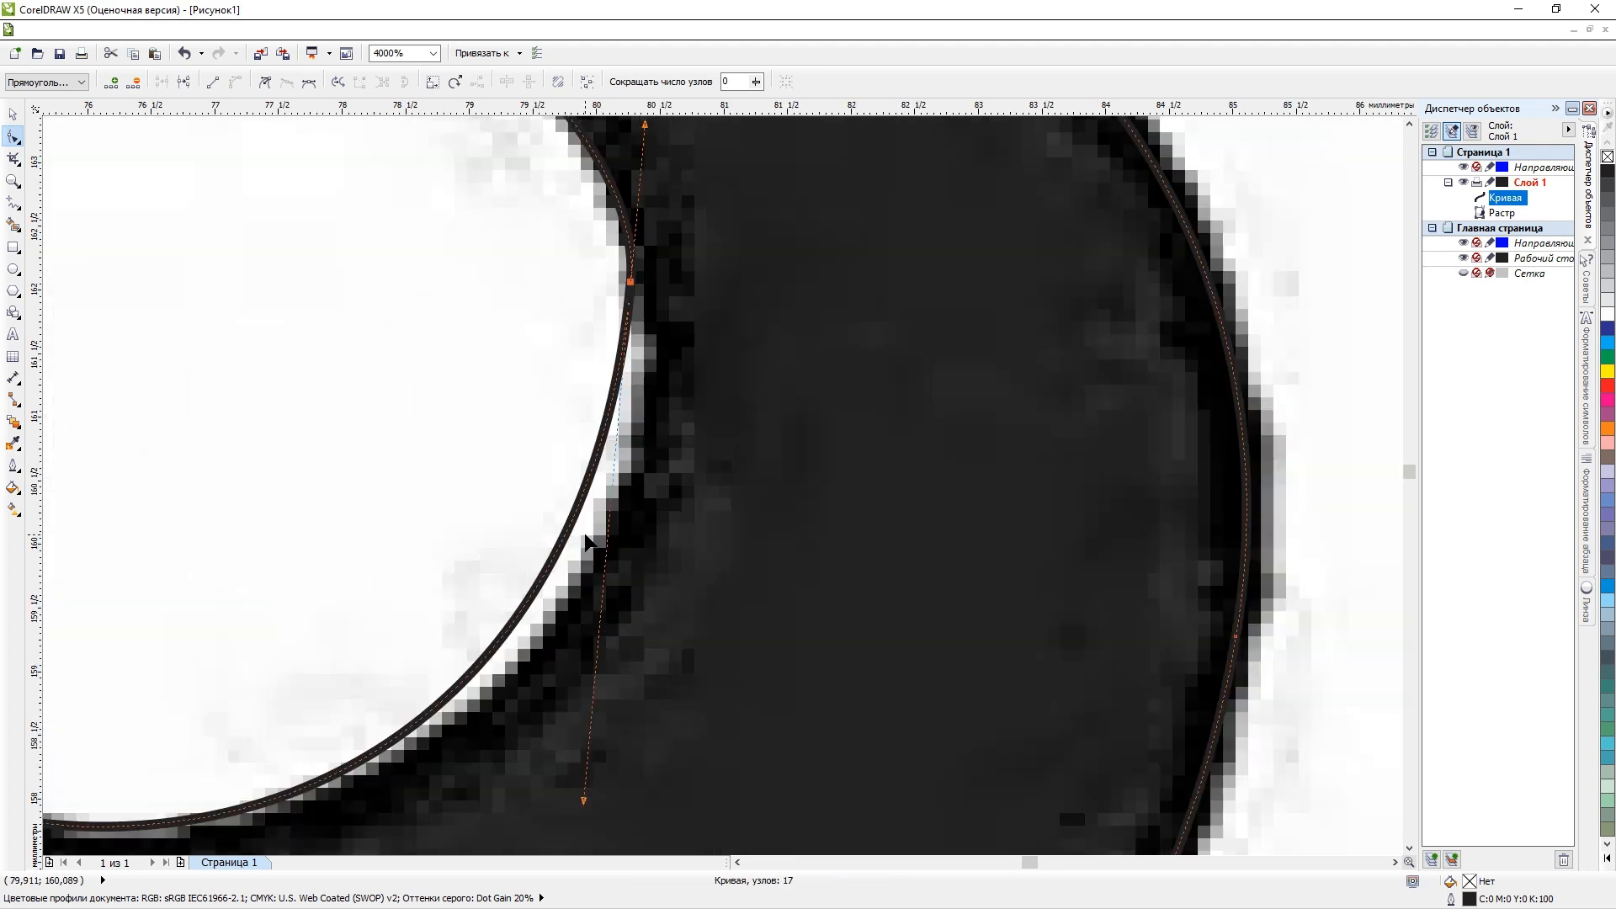
double_click(540, 583)
left_click_drag(540, 583, 562, 591)
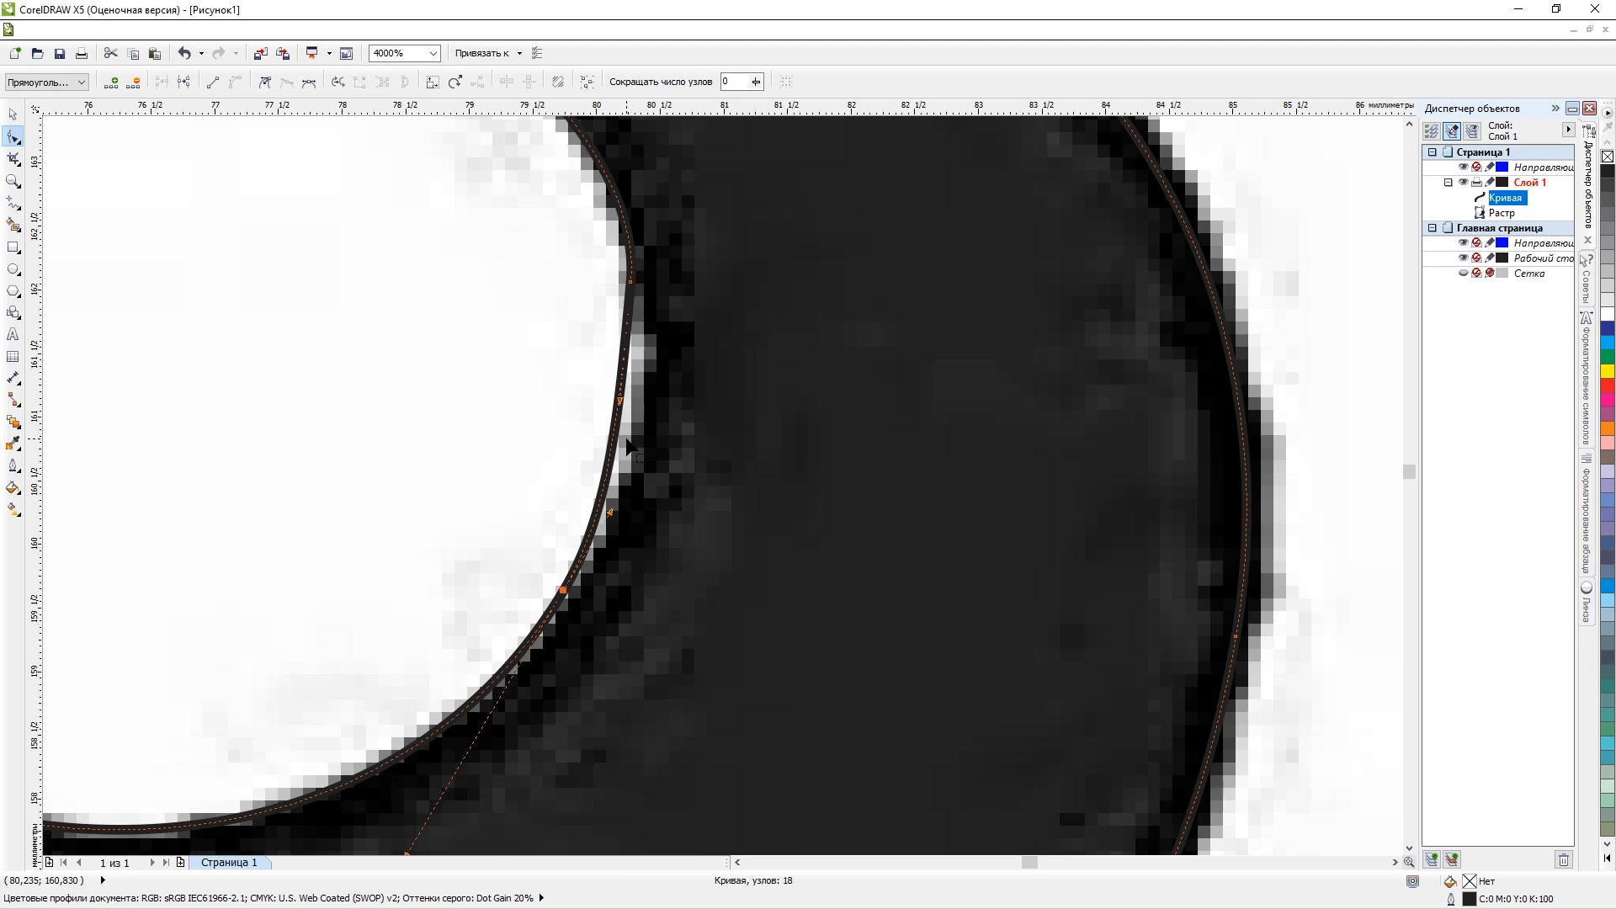
key("ctrl+z")
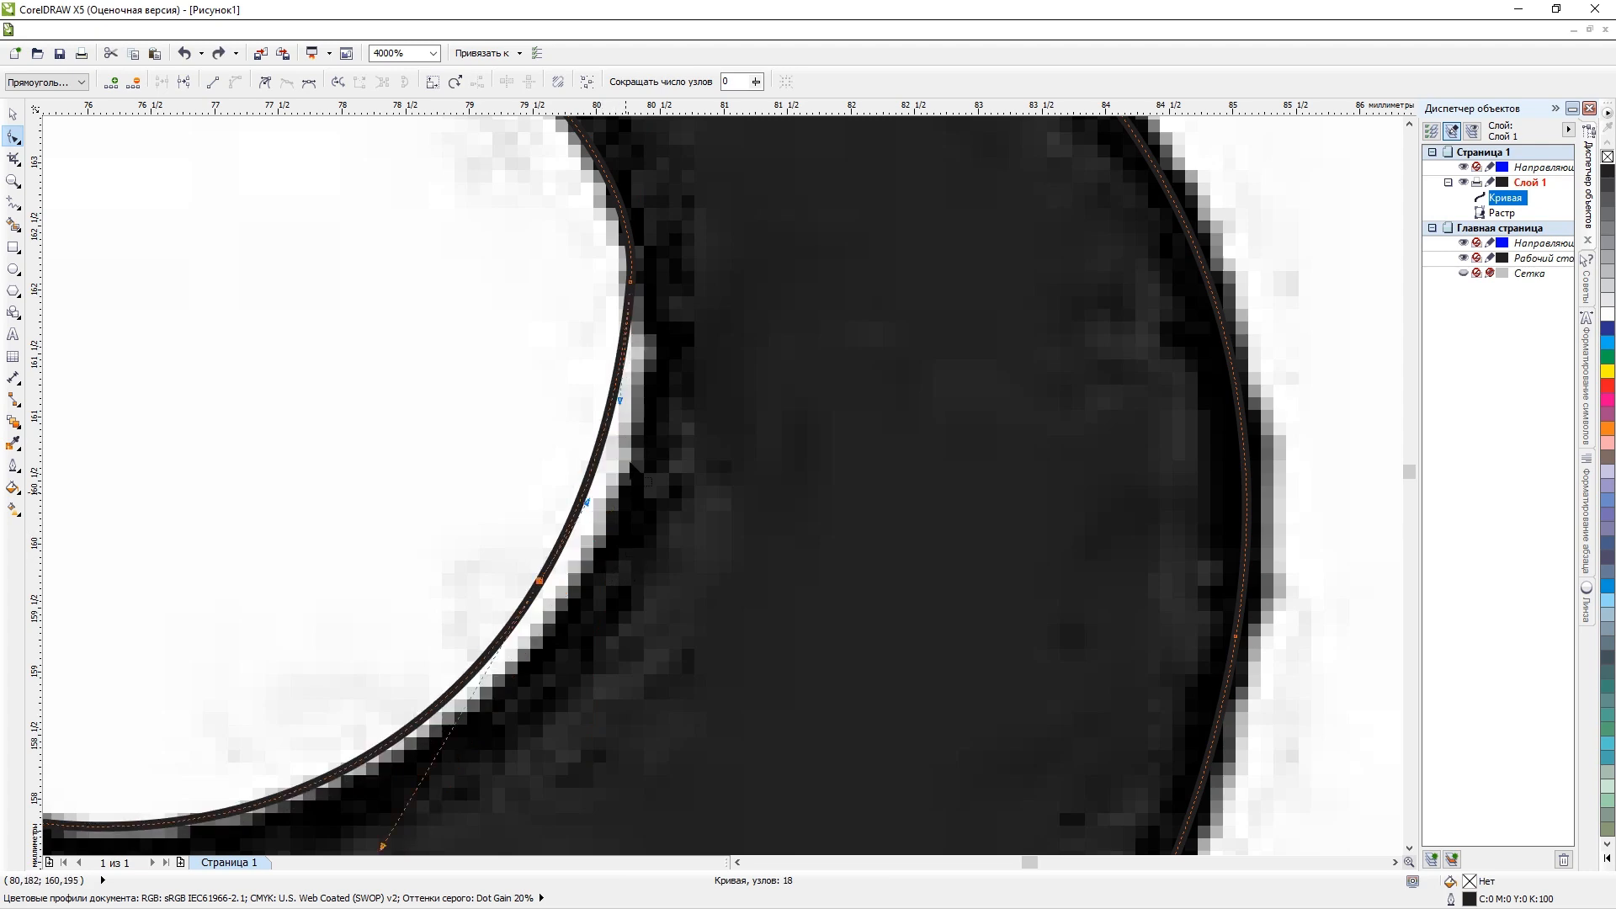
scroll(632, 463, "down", 1)
left_click(632, 360)
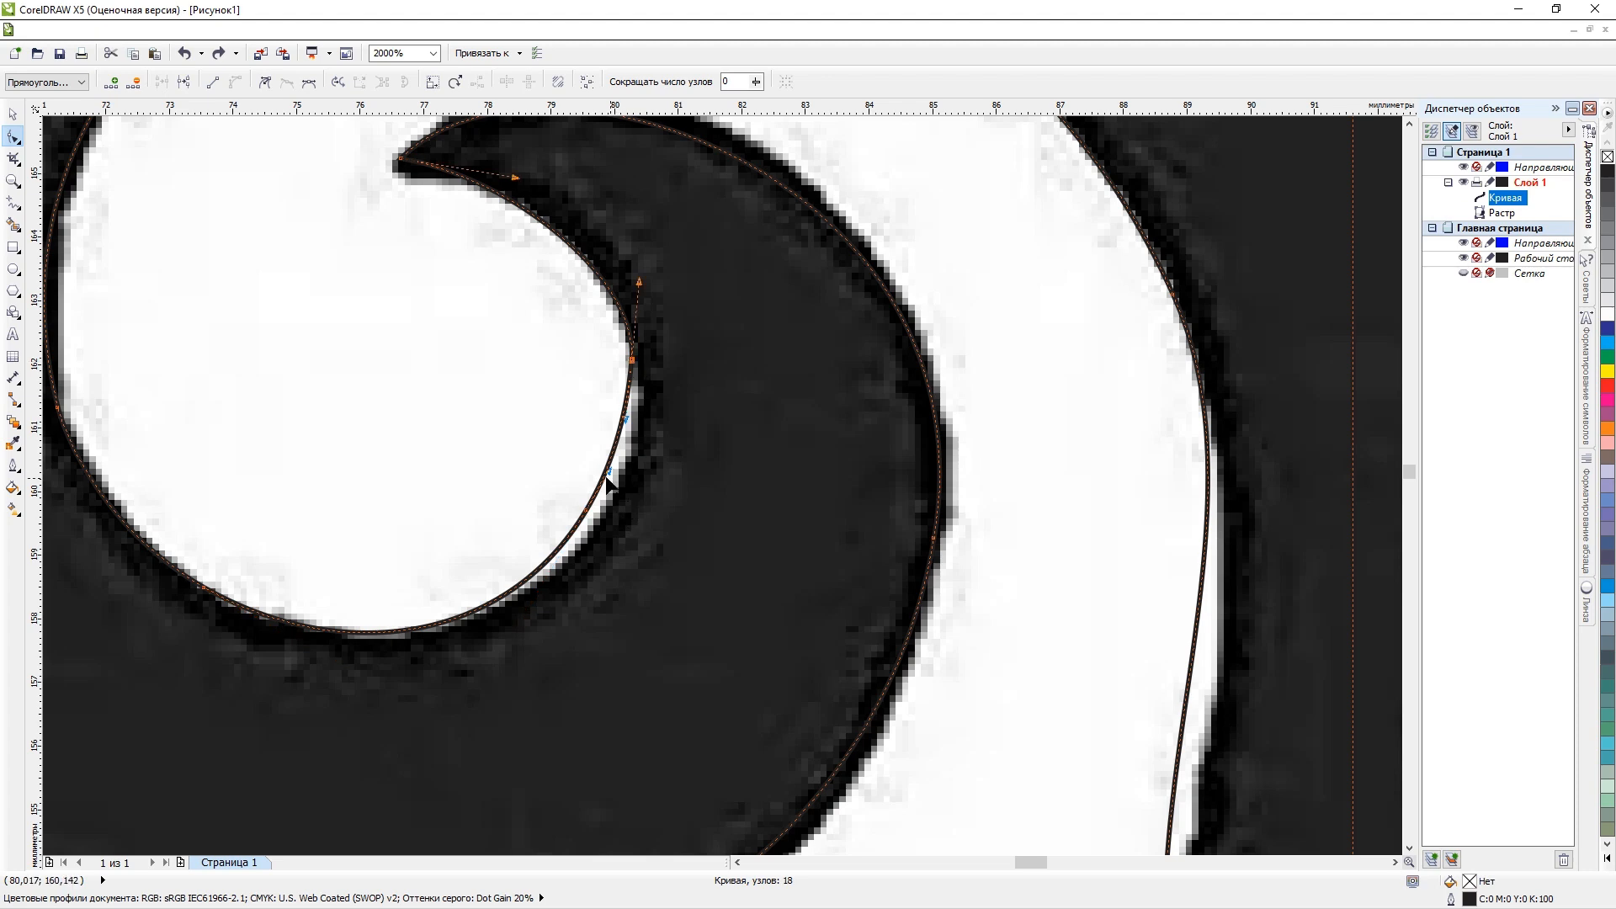
left_click_drag(611, 473, 598, 517)
key("ctrl+z")
Add a node placed on the rightmost point of the hook's inner edge and delete the neighbouring node just above it.
scroll(632, 417, "up", 2)
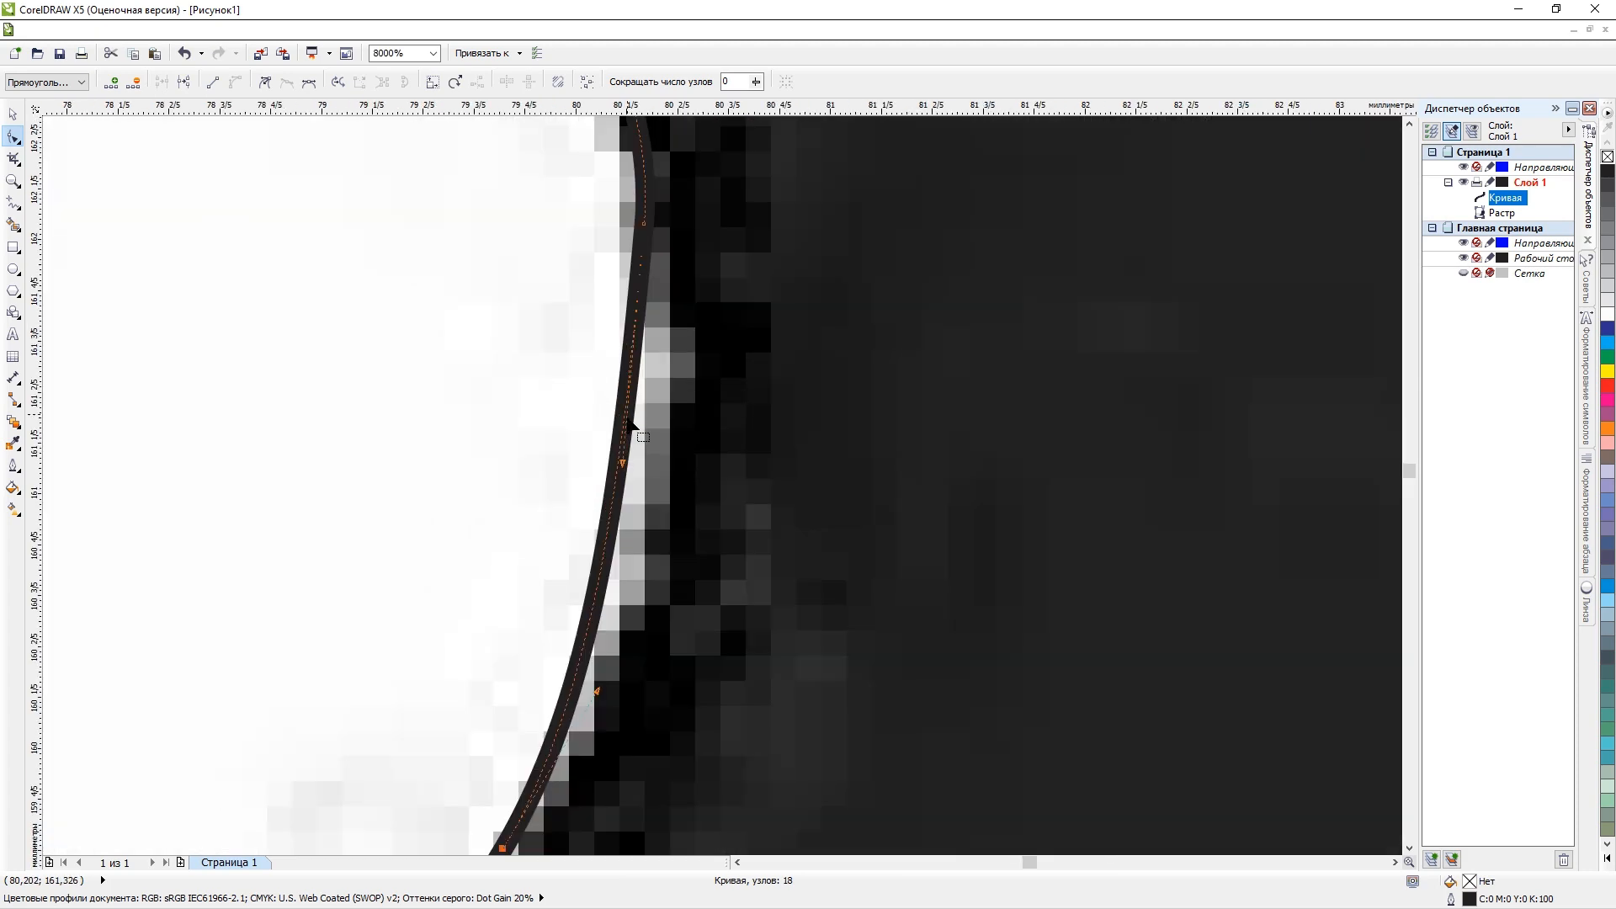
double_click(623, 454)
left_click_drag(623, 455, 653, 451)
key("Delete")
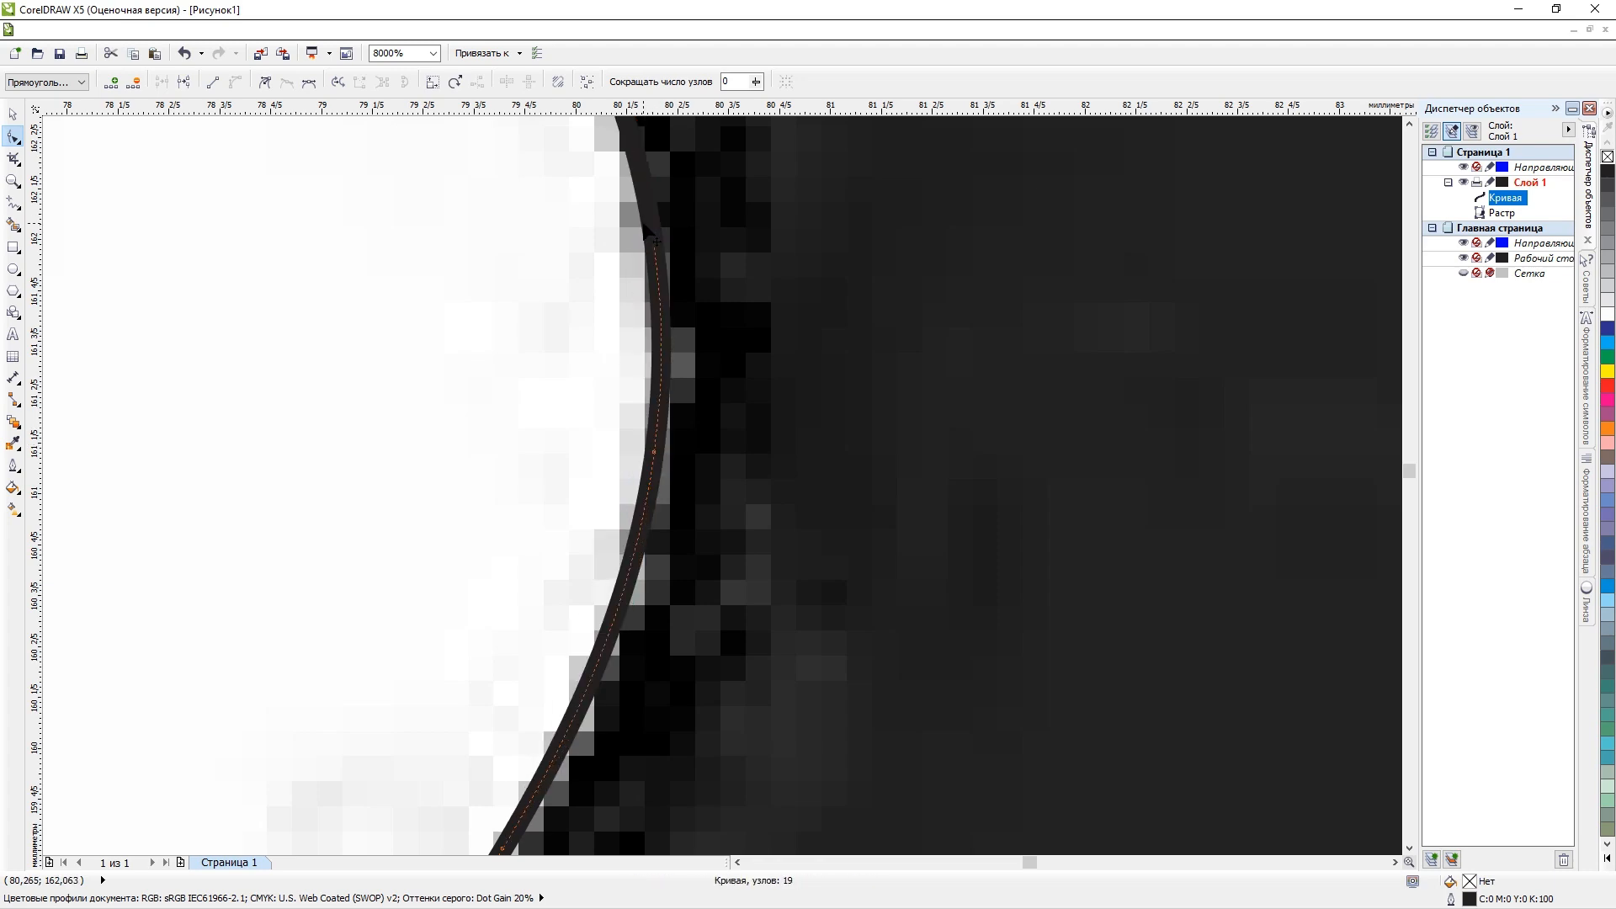
Delete the corner node beside the central stem and add a node placed on the lower right edge of the white area.
scroll(650, 227, "down", 3)
scroll(650, 228, "down", 3)
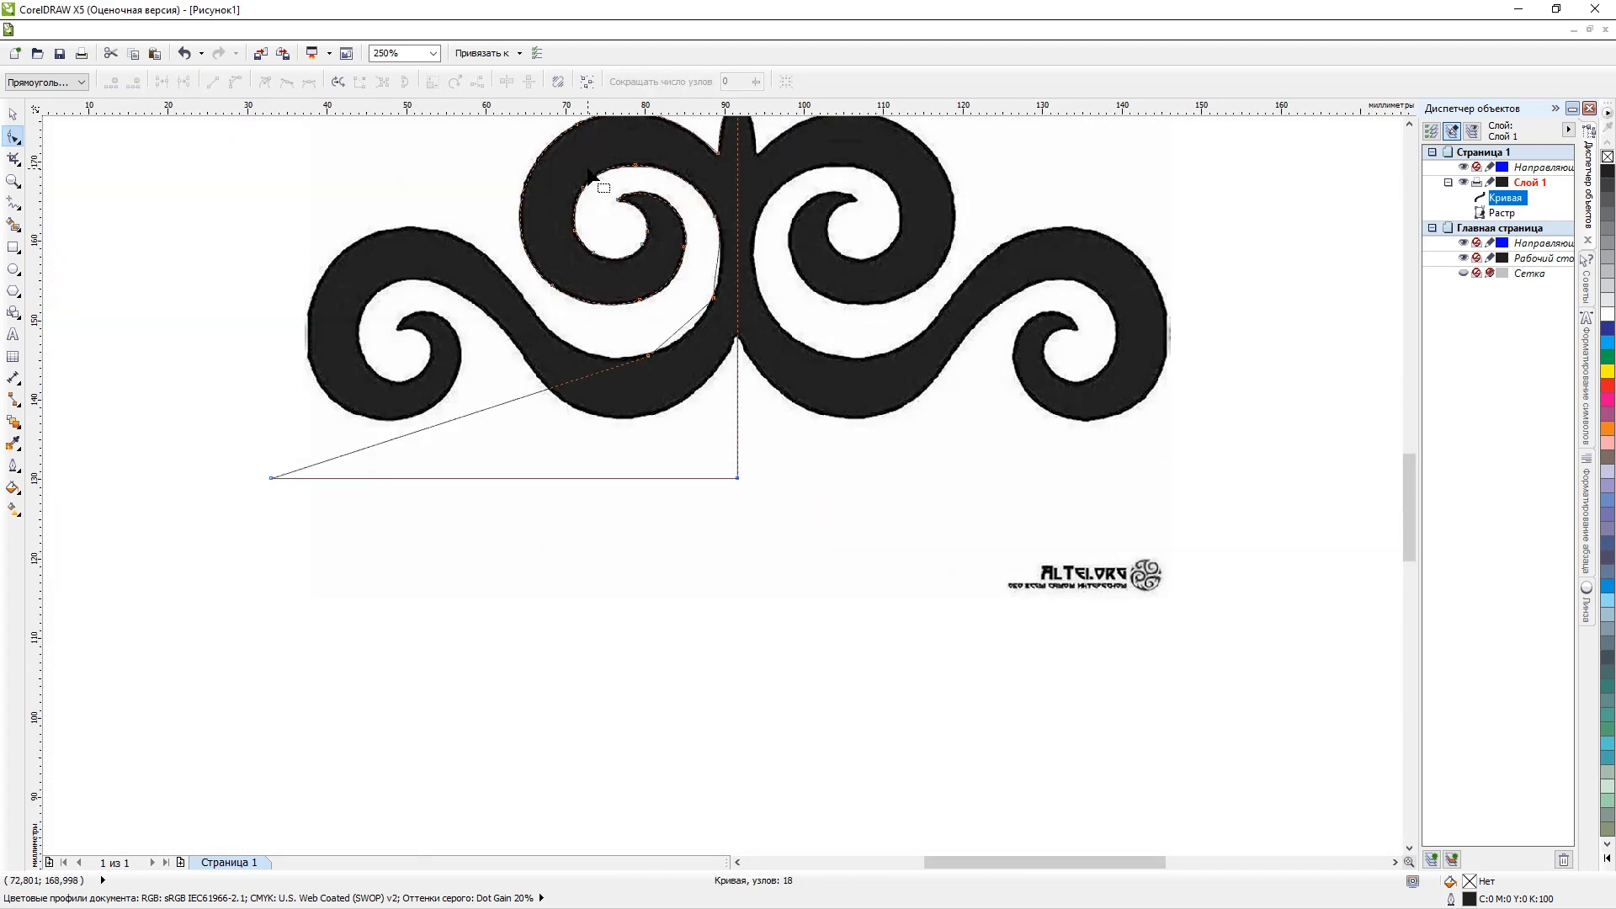
scroll(659, 214, "up", 3)
scroll(664, 246, "up", 1)
scroll(664, 251, "down", 3)
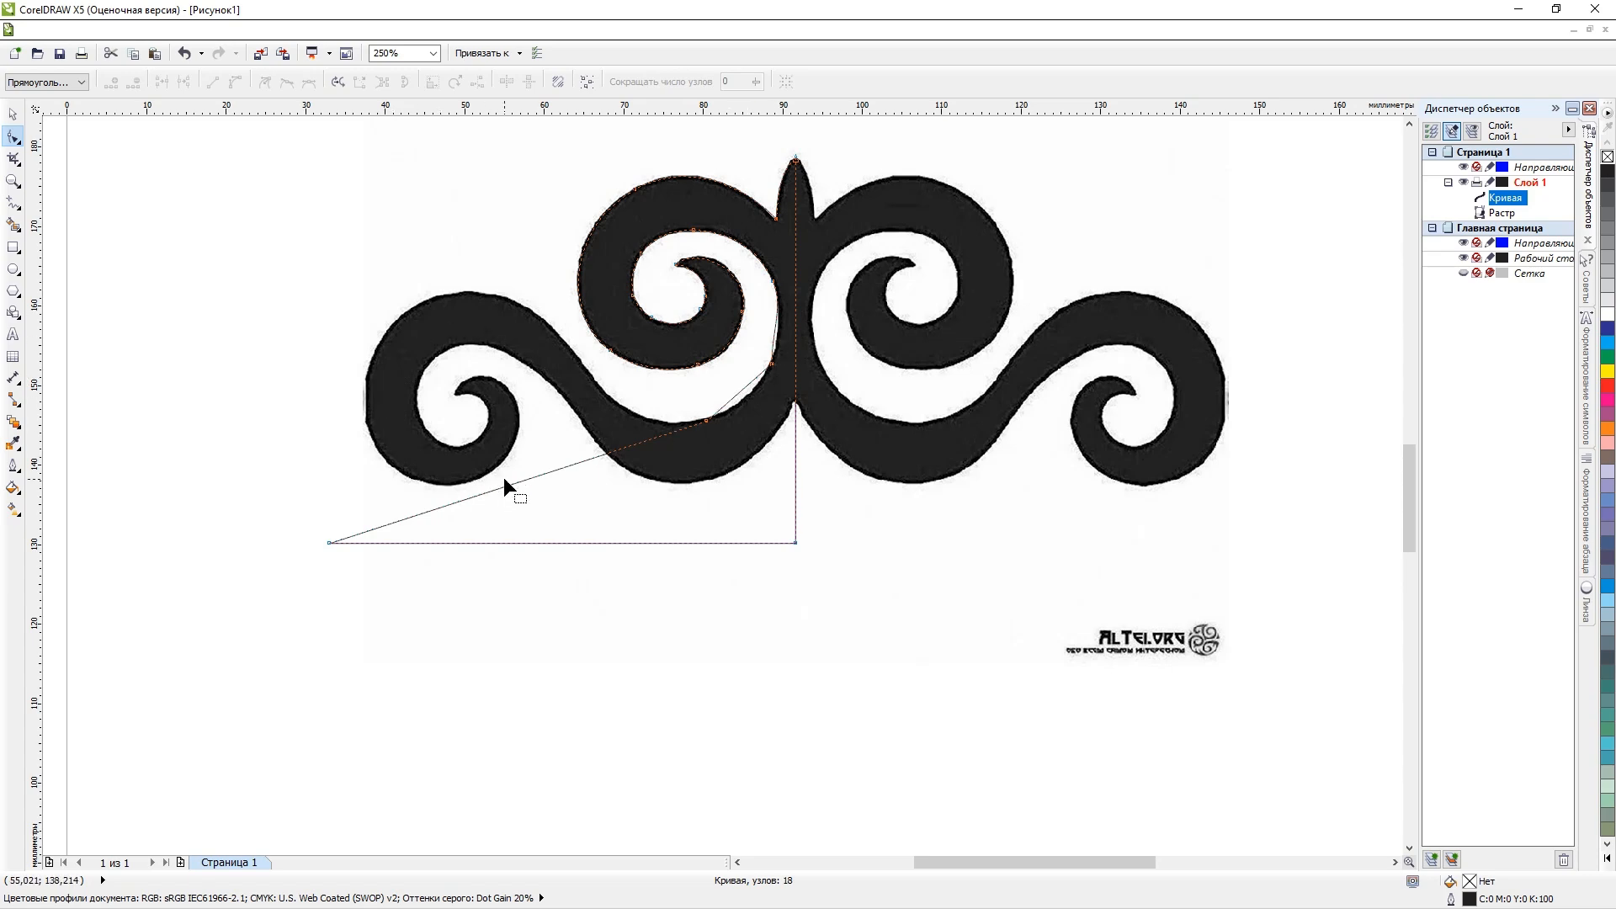
scroll(756, 358, "up", 3)
scroll(815, 370, "down", 3)
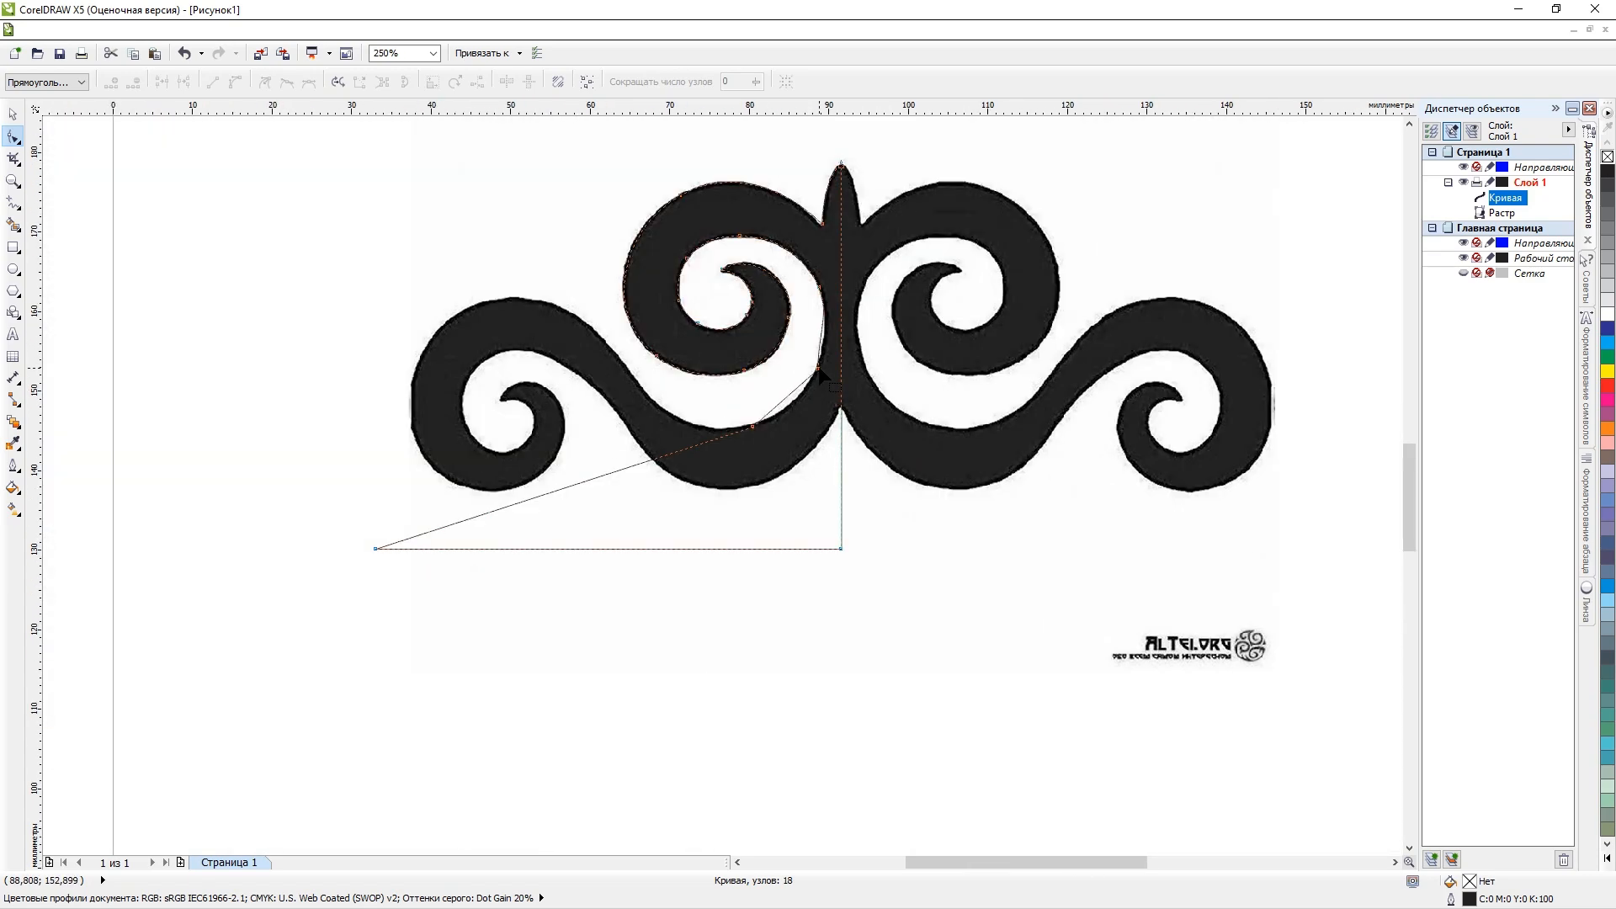
double_click(817, 369)
scroll(812, 367, "up", 3)
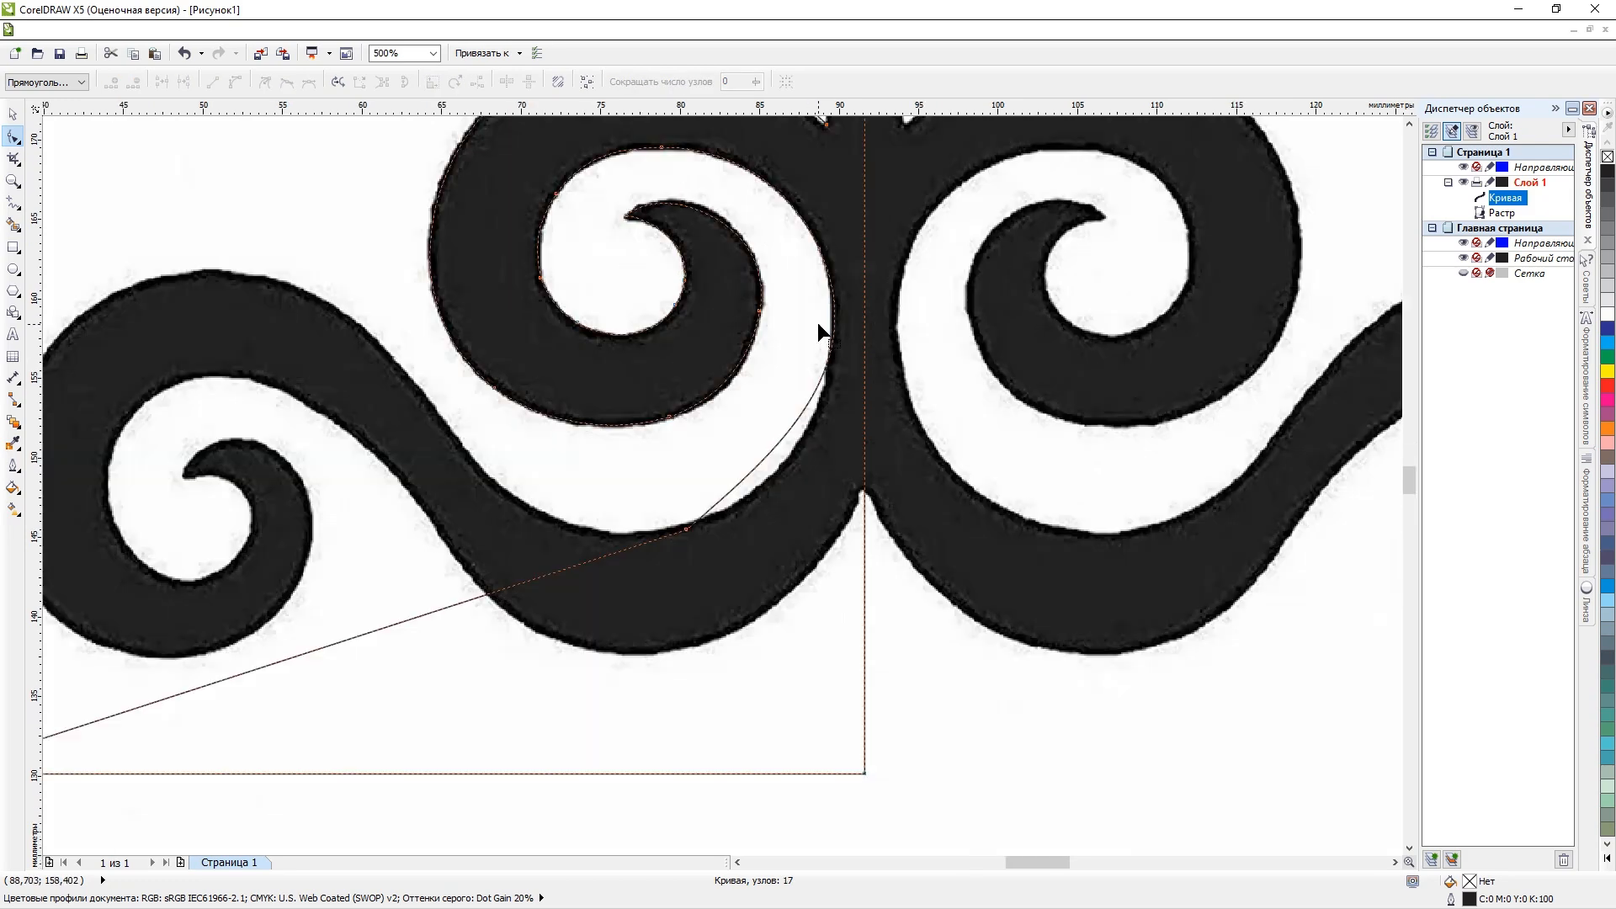
double_click(720, 579)
left_click_drag(721, 579, 744, 605)
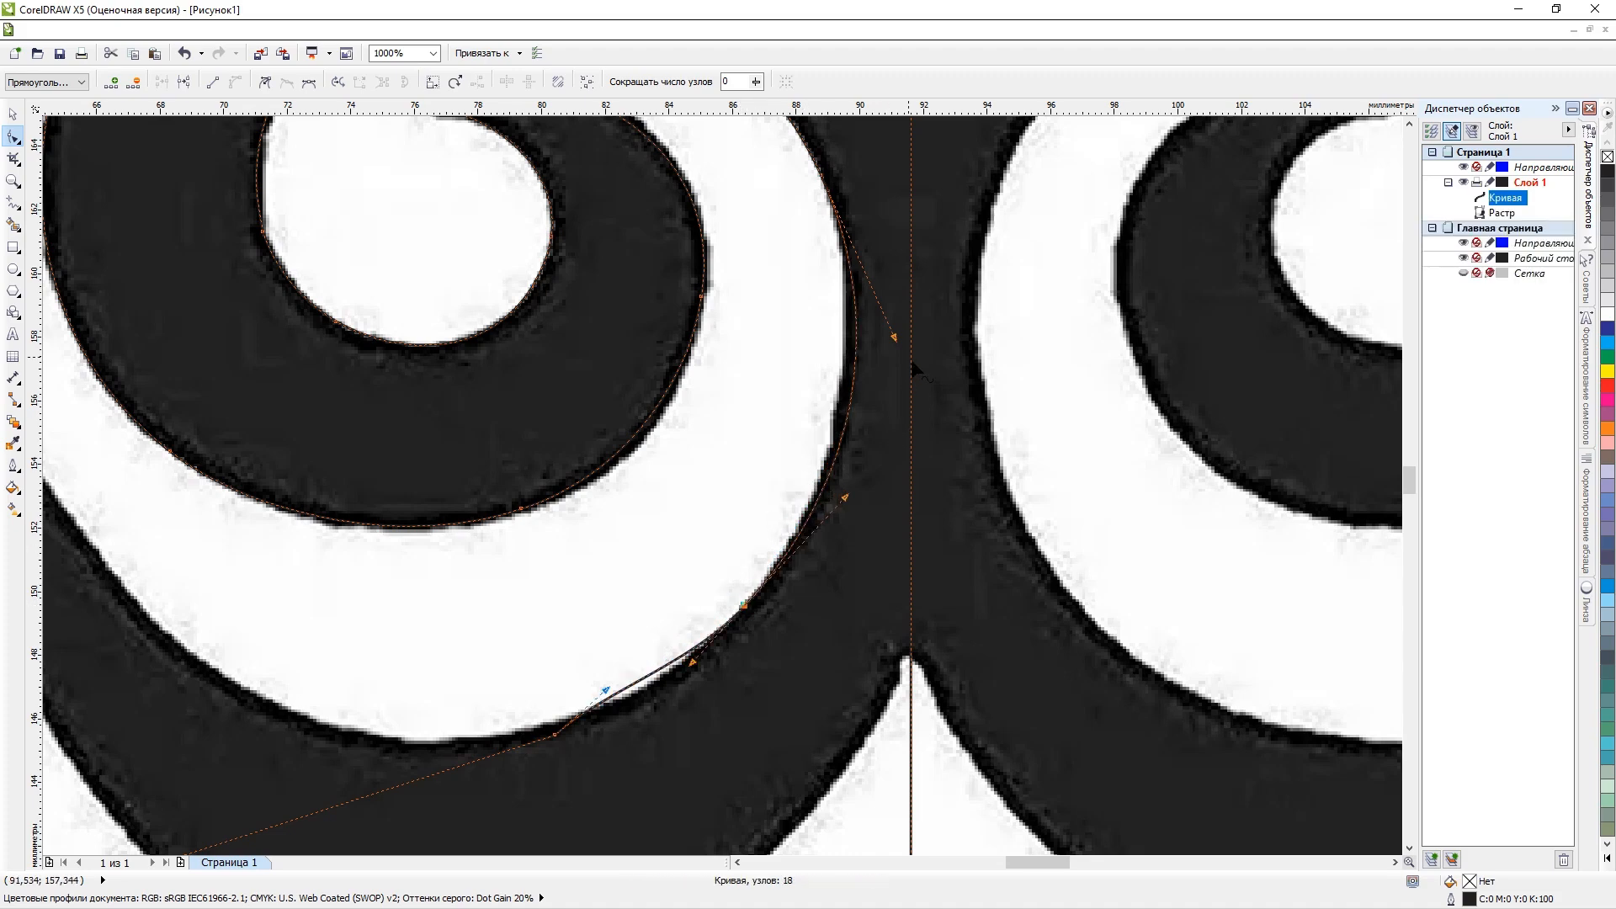
Adjust the curve handle beside the central stem so the segment follows the white area's right edge.
scroll(914, 370, "down", 3)
scroll(916, 331, "up", 3)
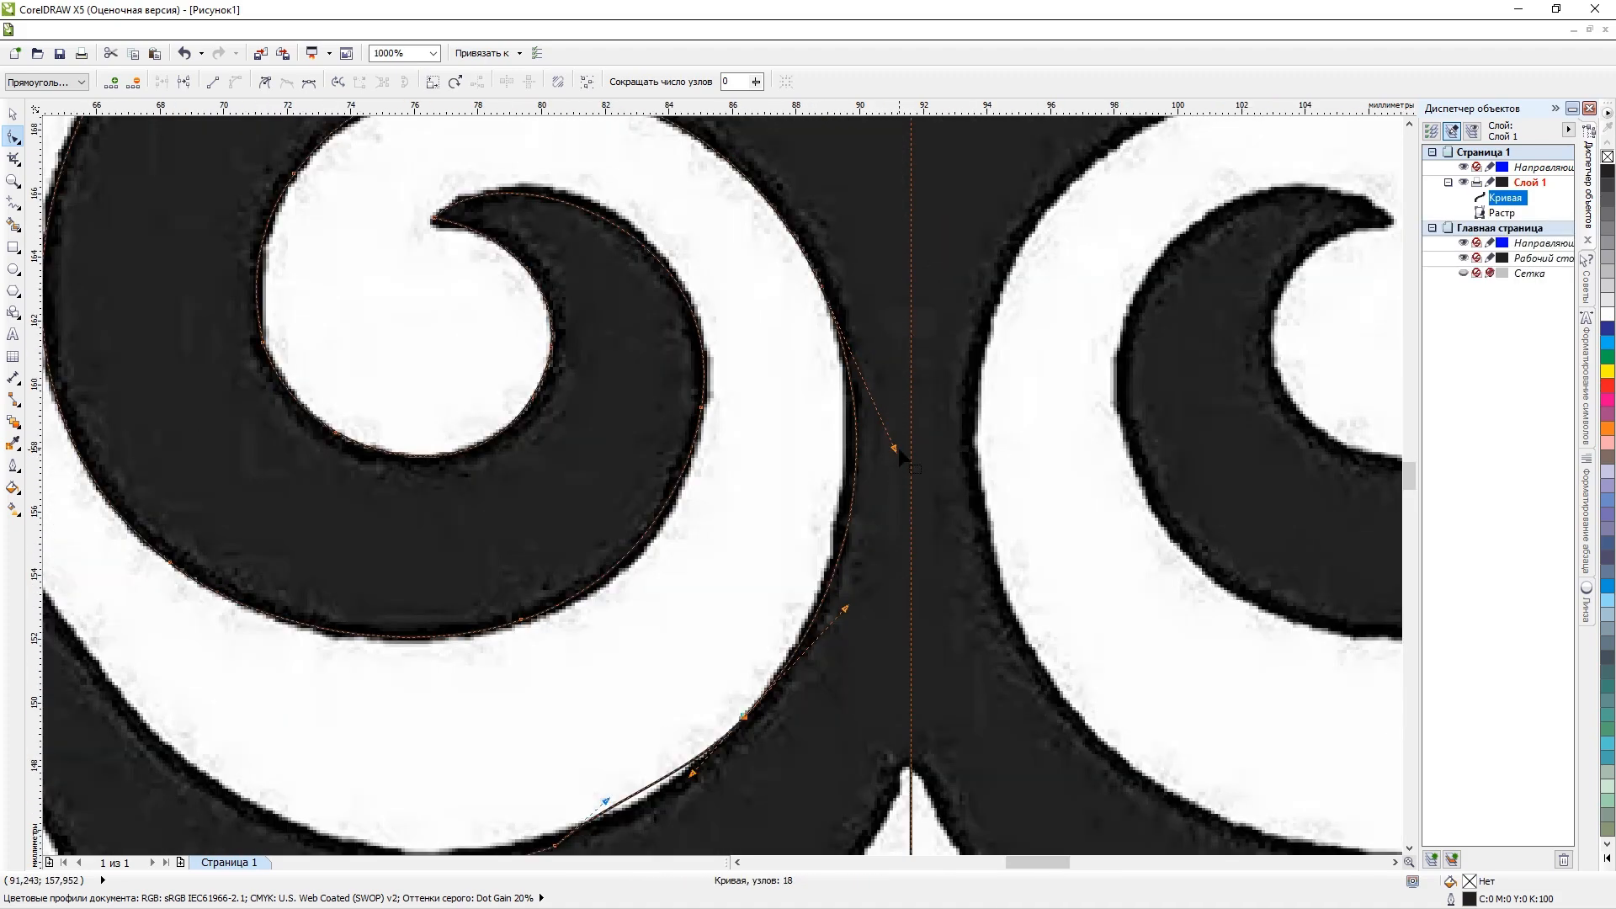
left_click_drag(895, 449, 878, 434)
scroll(664, 135, "down", 2)
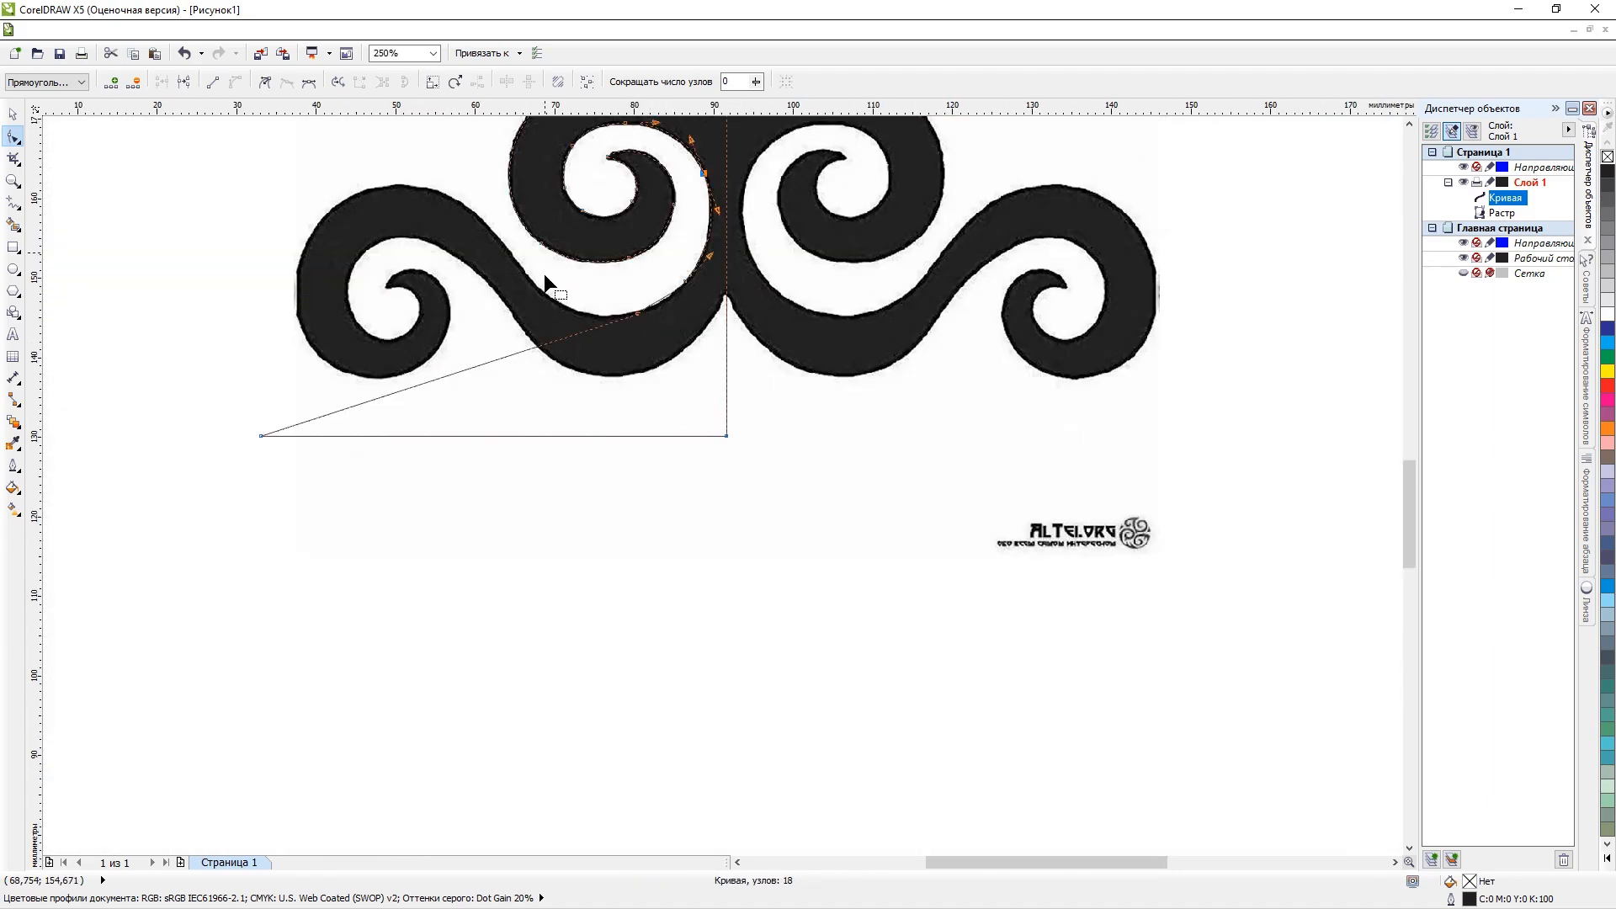
Delete the node on the lower right edge of the white area beside the central stem.
scroll(523, 262, "down", 1)
scroll(521, 259, "up", 3)
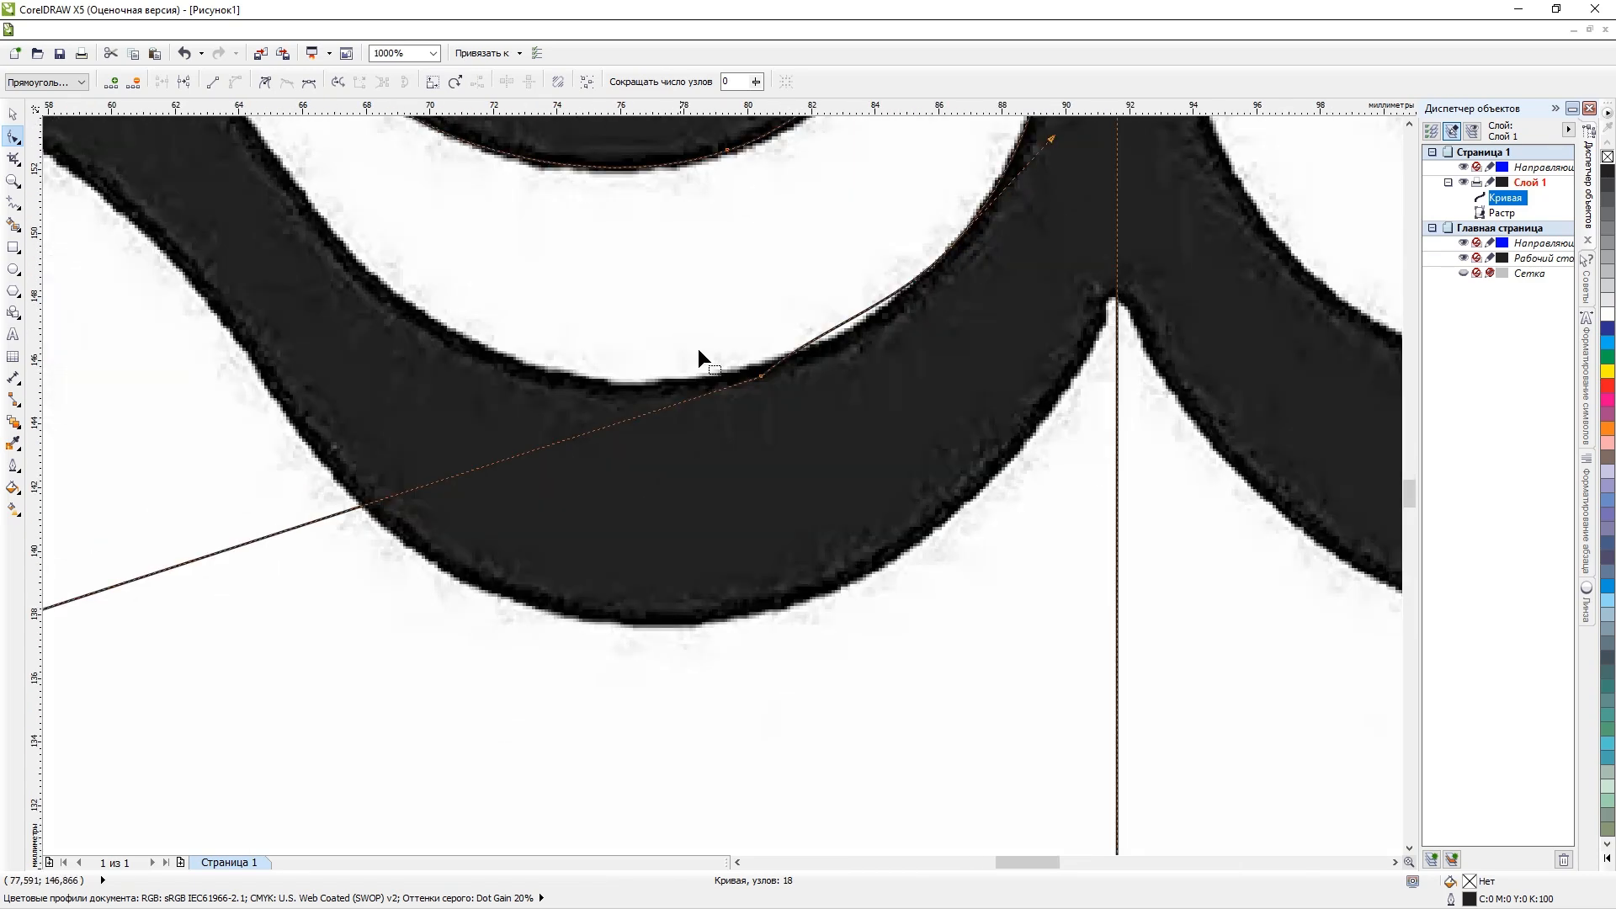
left_click(761, 377)
key("Delete")
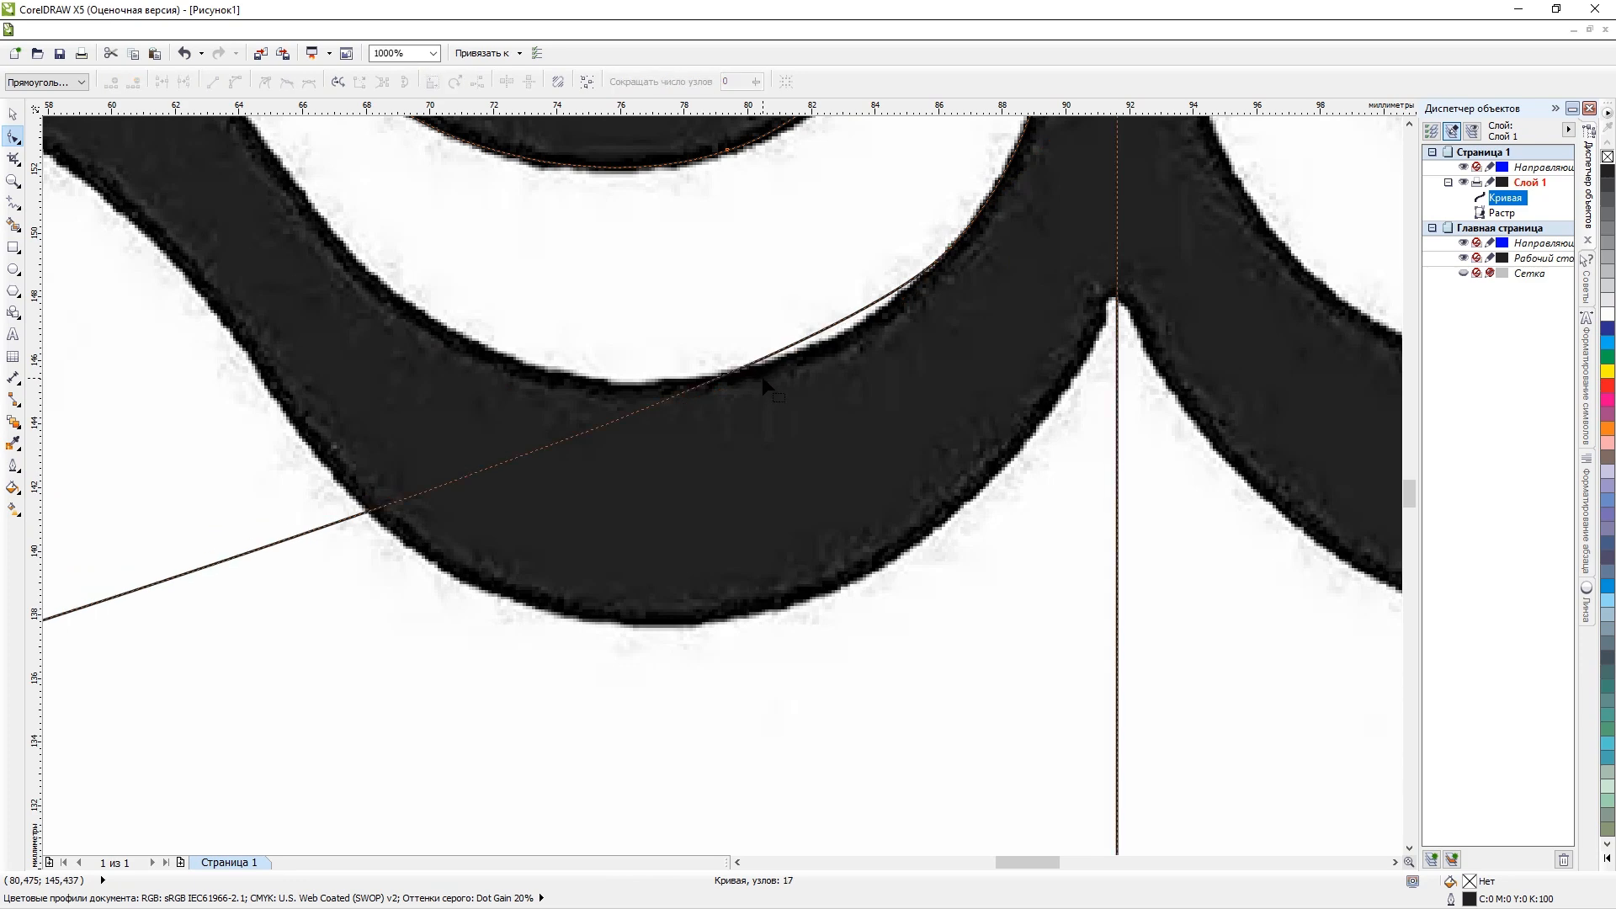
scroll(721, 350, "down", 2)
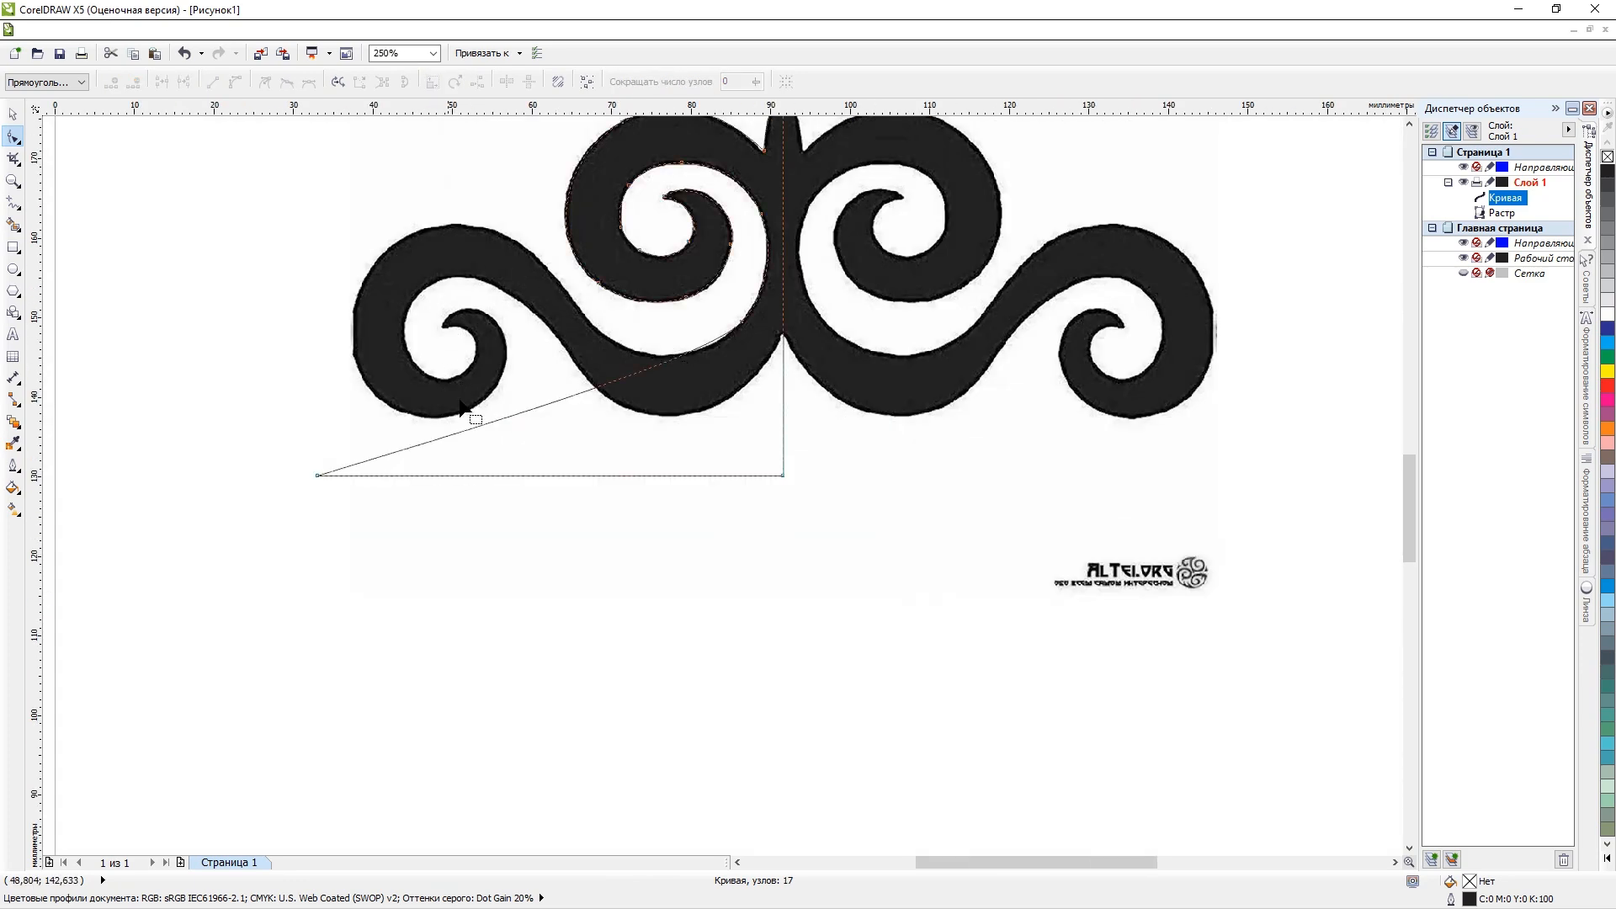
Add one node placed above the lower left scroll and another on the upper edge of the wavy band leading to it.
left_click_drag(563, 397, 410, 217)
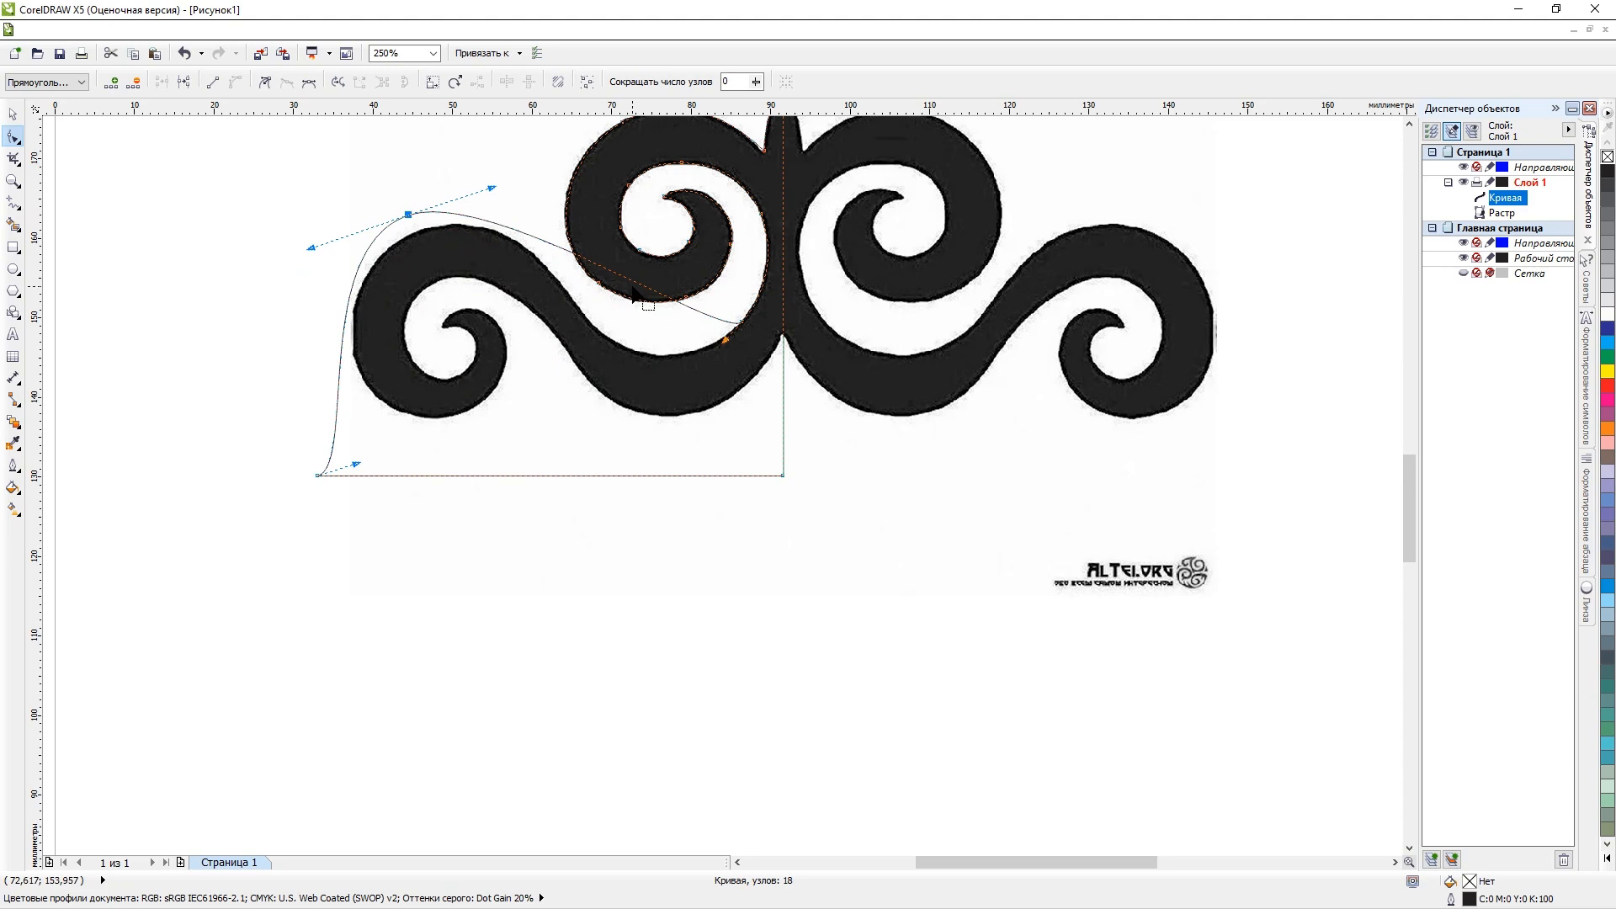
scroll(632, 287, "up", 1)
left_click_drag(636, 281, 623, 416)
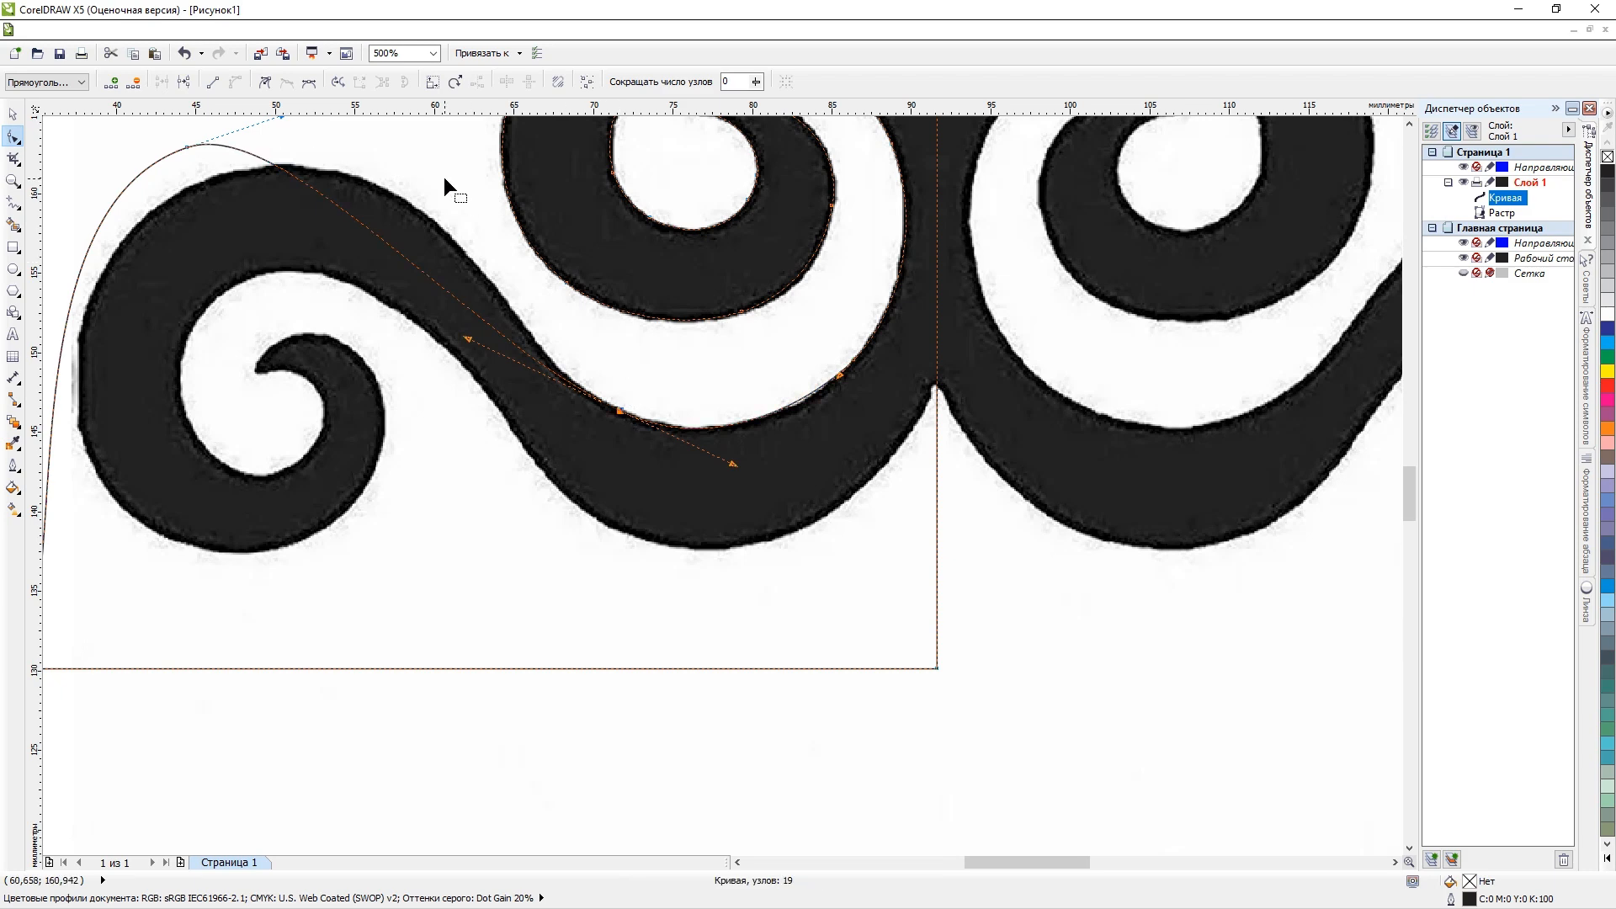
Add a node placed on the right-hand outer slope of the lower left scroll.
scroll(373, 202, "up", 1)
left_click_drag(368, 300, 451, 242)
scroll(351, 208, "down", 5)
scroll(340, 209, "up", 2)
scroll(340, 209, "down", 2)
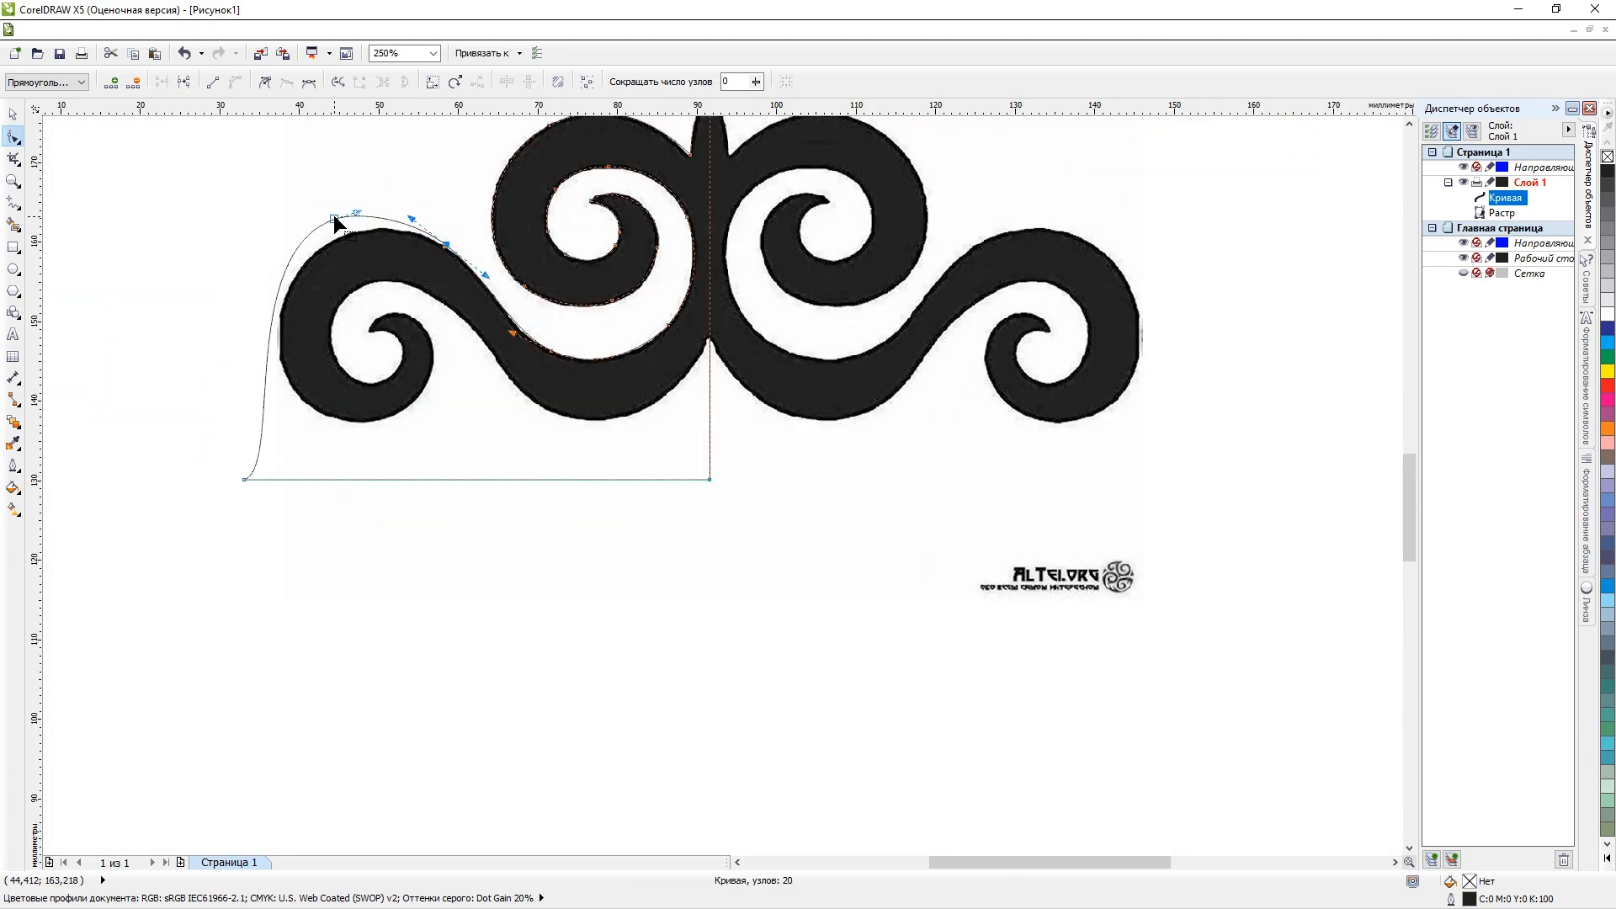
Try to delete the node above the top of the lower left scroll.
scroll(333, 215, "up", 6)
key("Delete")
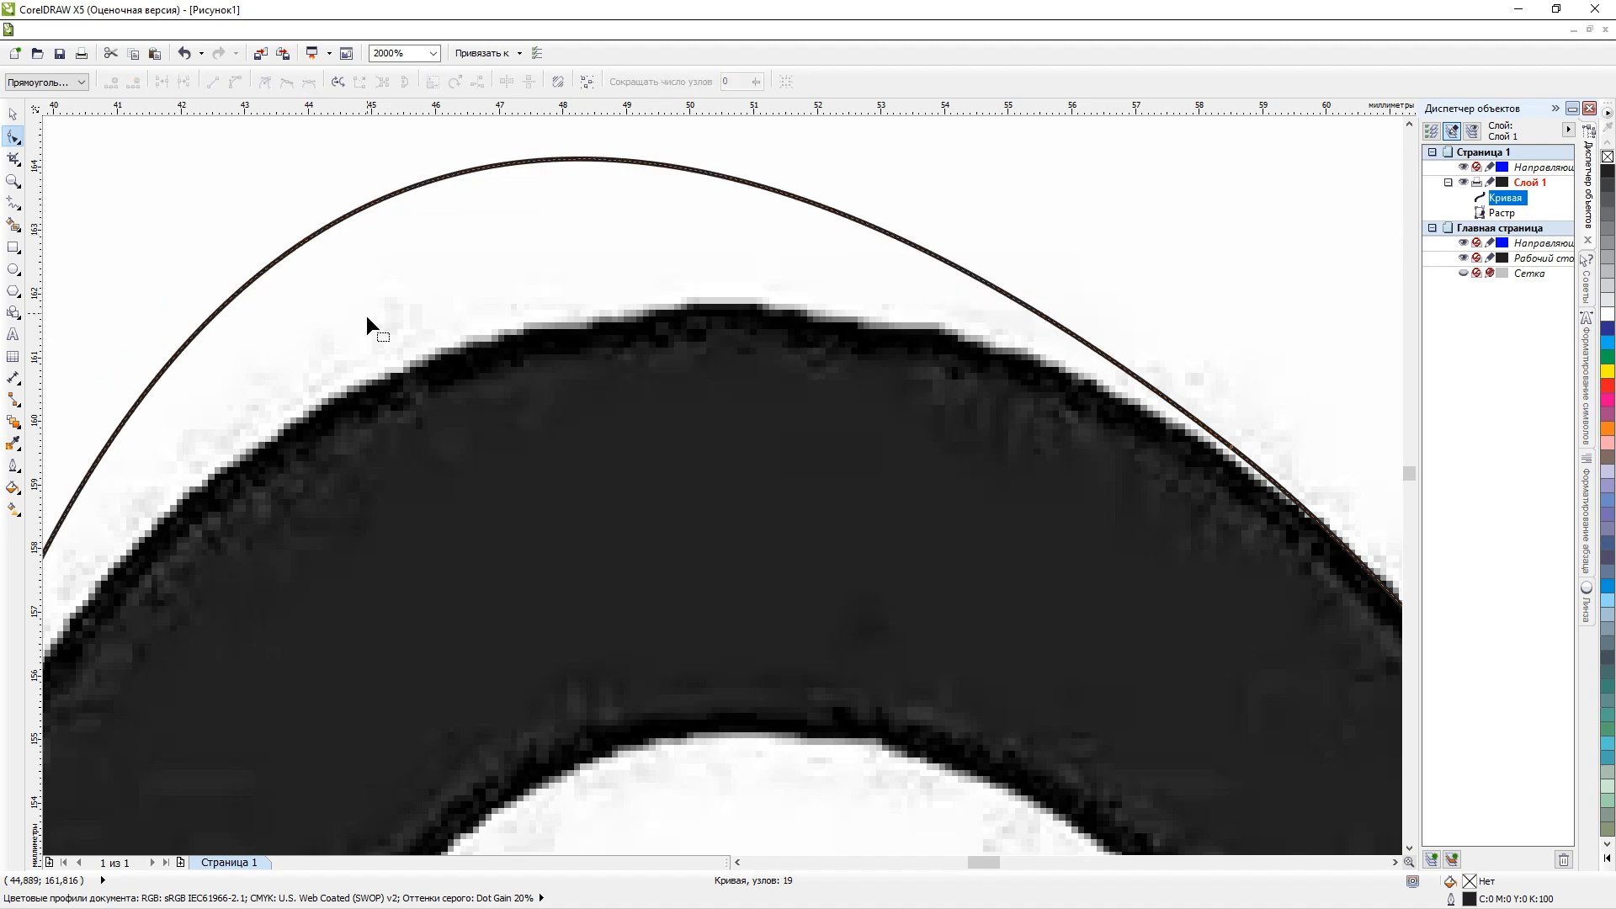
scroll(371, 265, "down", 5)
key("ctrl+z")
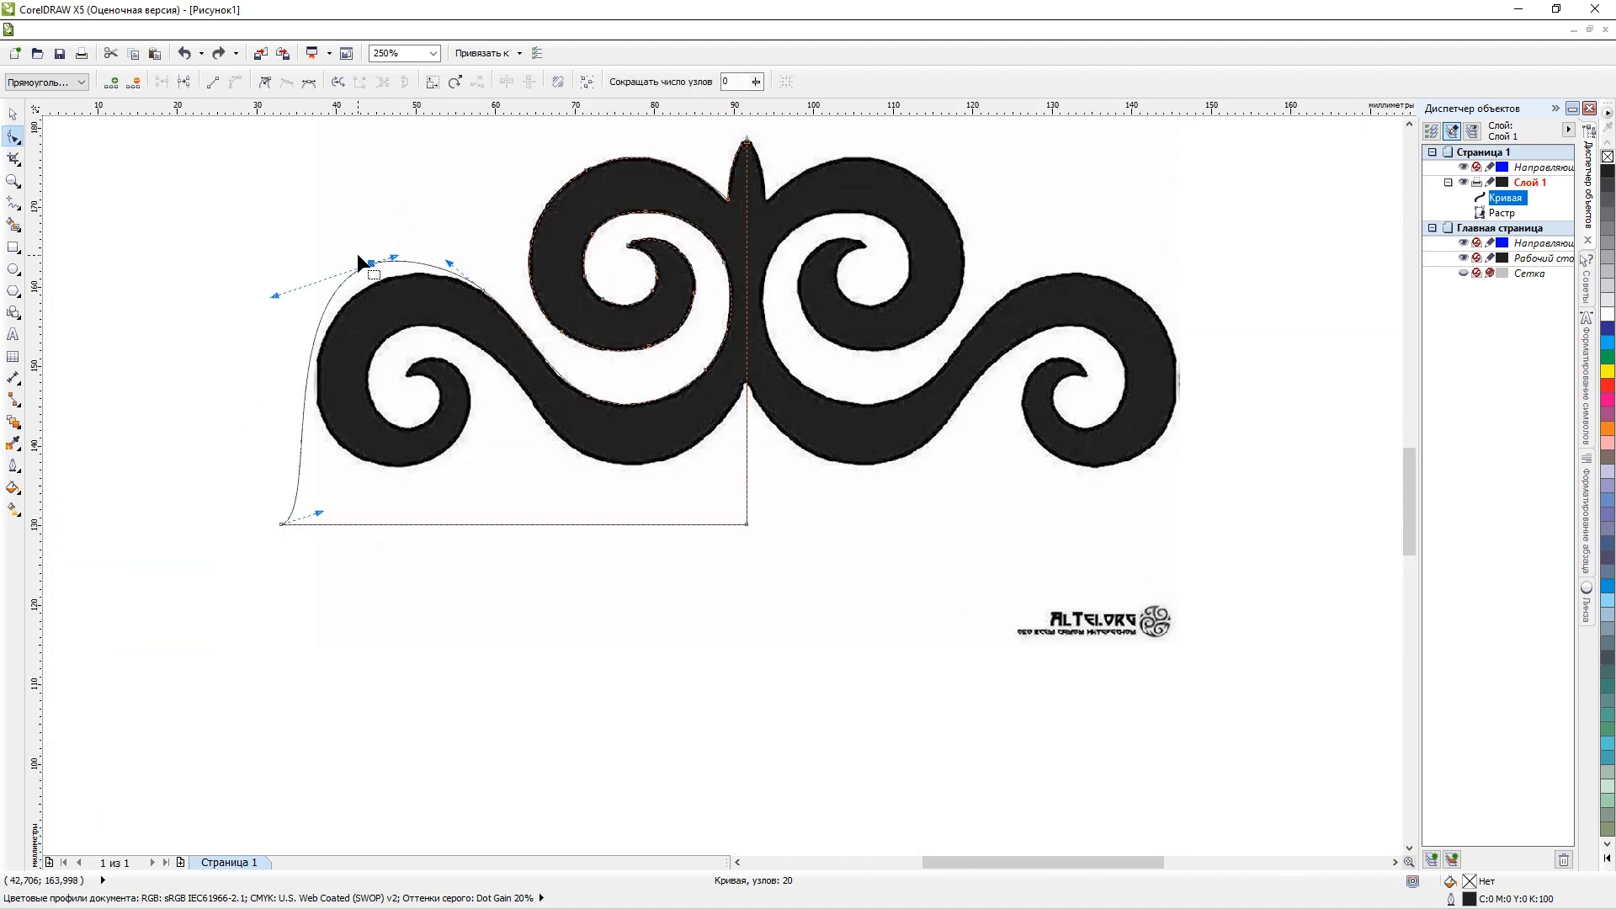
Move the node above the lower left scroll onto the scroll's upper left outer edge.
scroll(357, 256, "up", 5)
left_click_drag(482, 324, 505, 458)
scroll(505, 459, "down", 5)
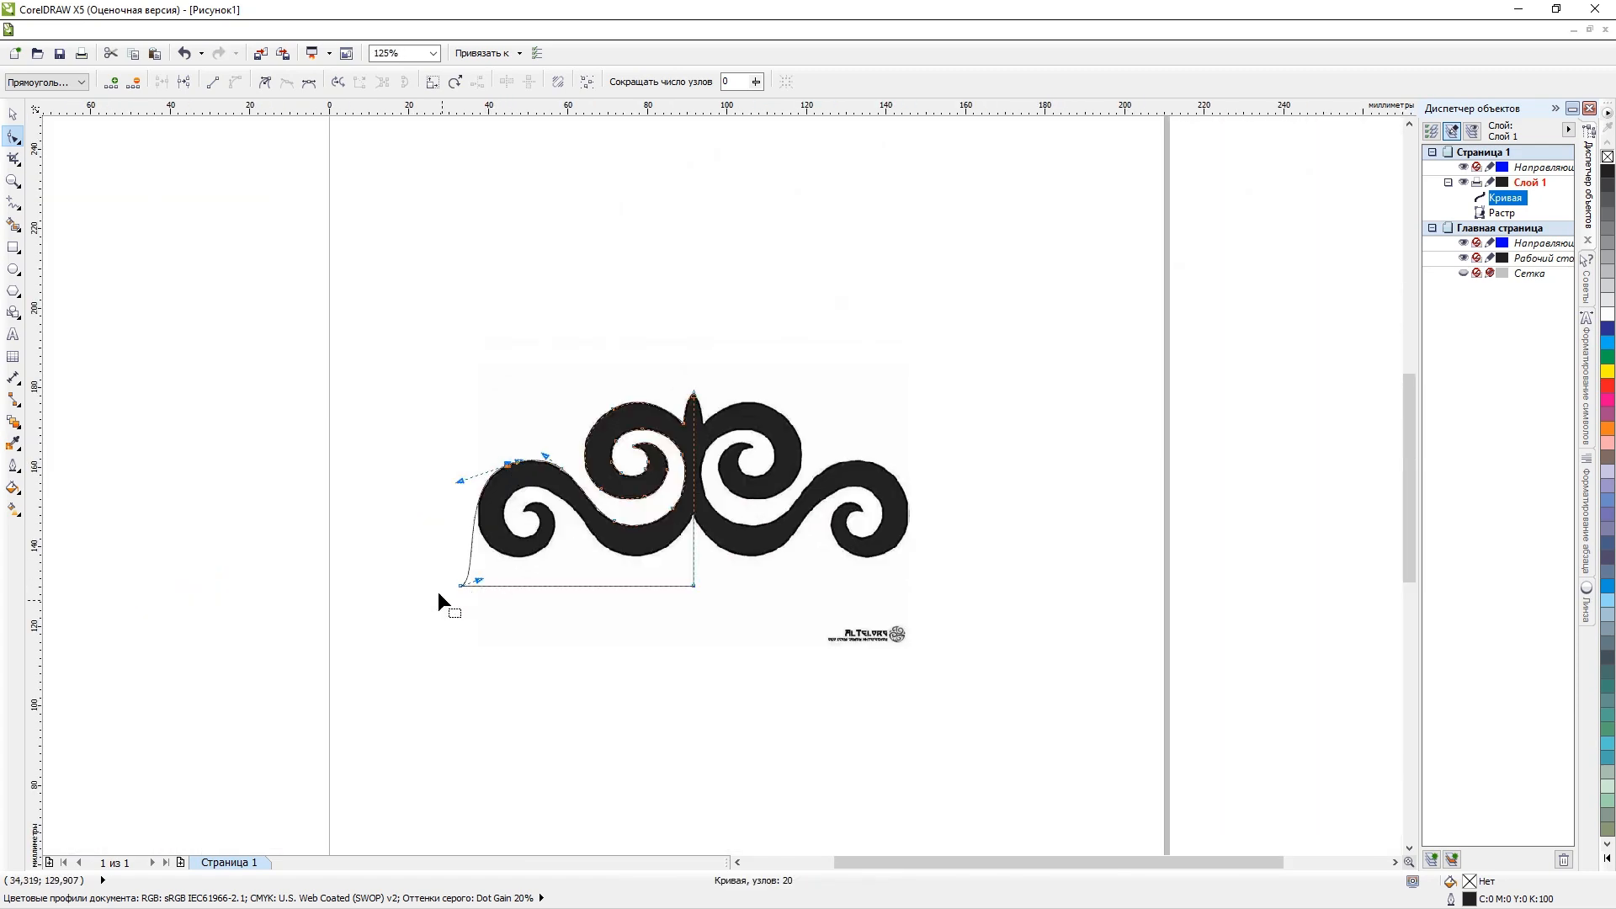
Try to delete the lower left corner node of the original rectangle.
left_click(461, 584)
scroll(467, 577, "up", 4)
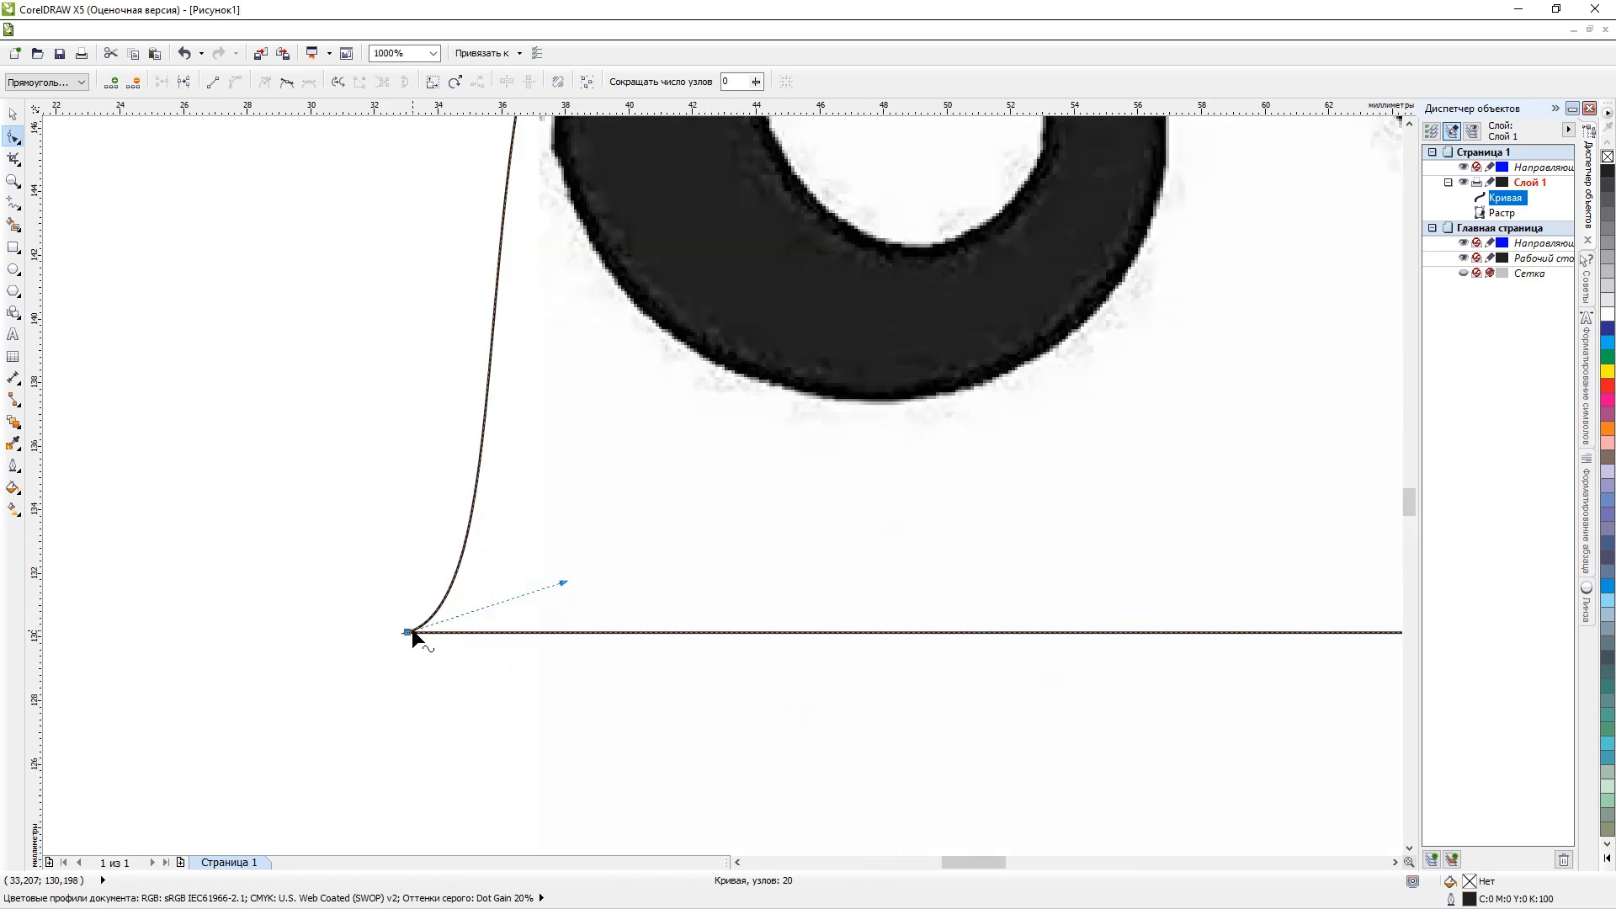
key("Delete")
scroll(508, 564, "down", 4)
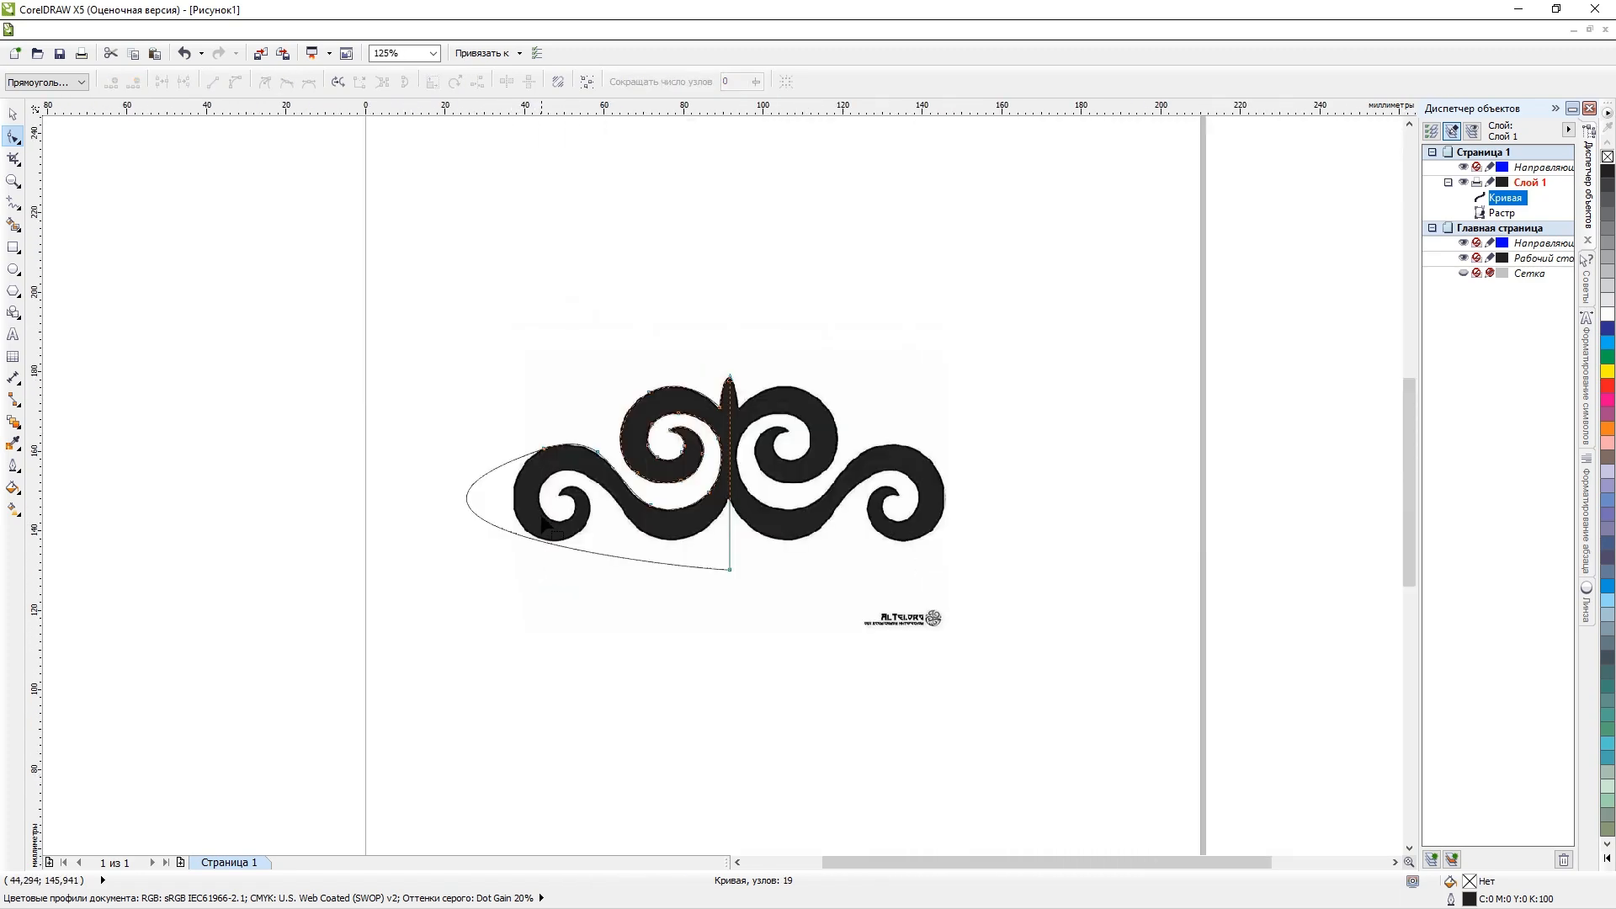
key("ctrl+z")
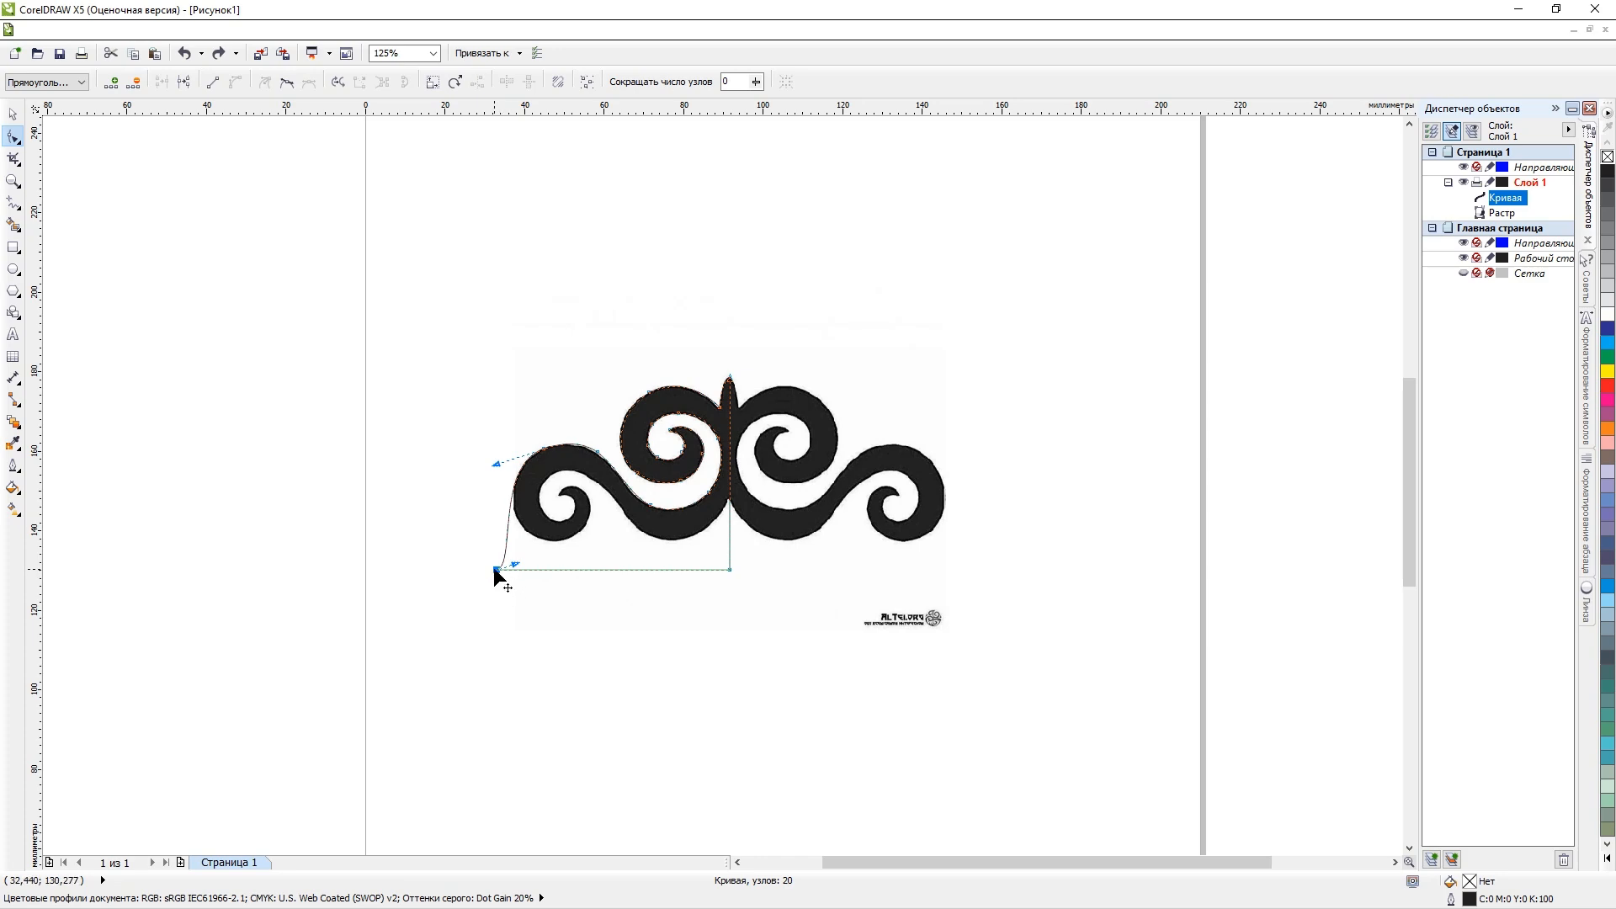
Add a node on the lower left outer edge of the left scroll and delete the rectangle's former lower left corner node.
left_click_drag(495, 569, 604, 537)
scroll(589, 482, "up", 4)
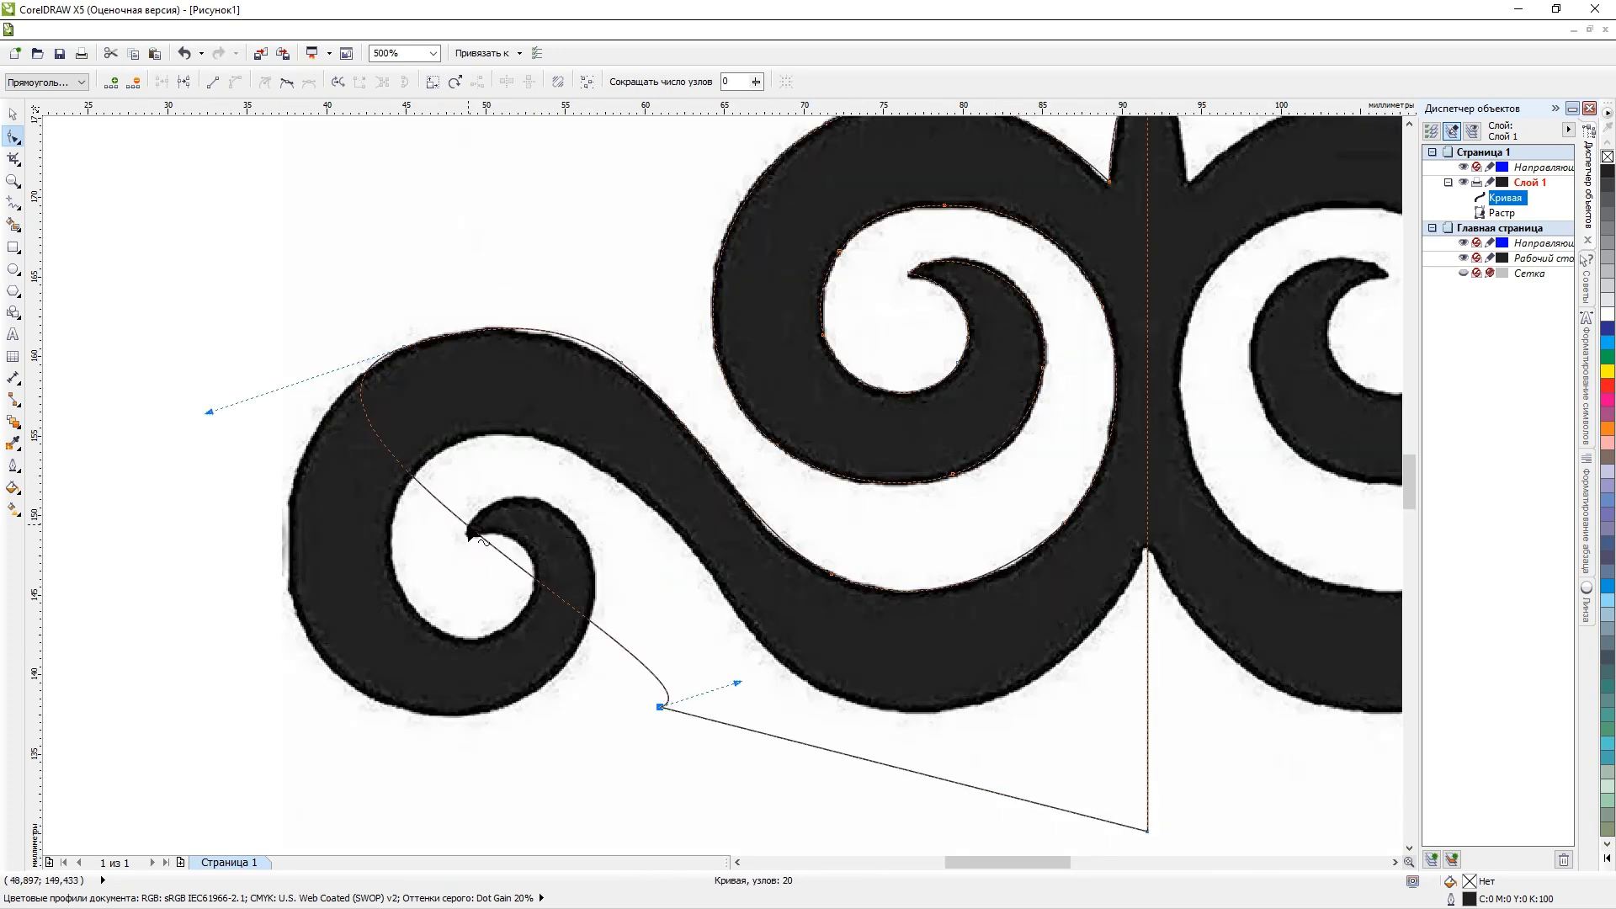
left_click_drag(482, 541, 342, 683)
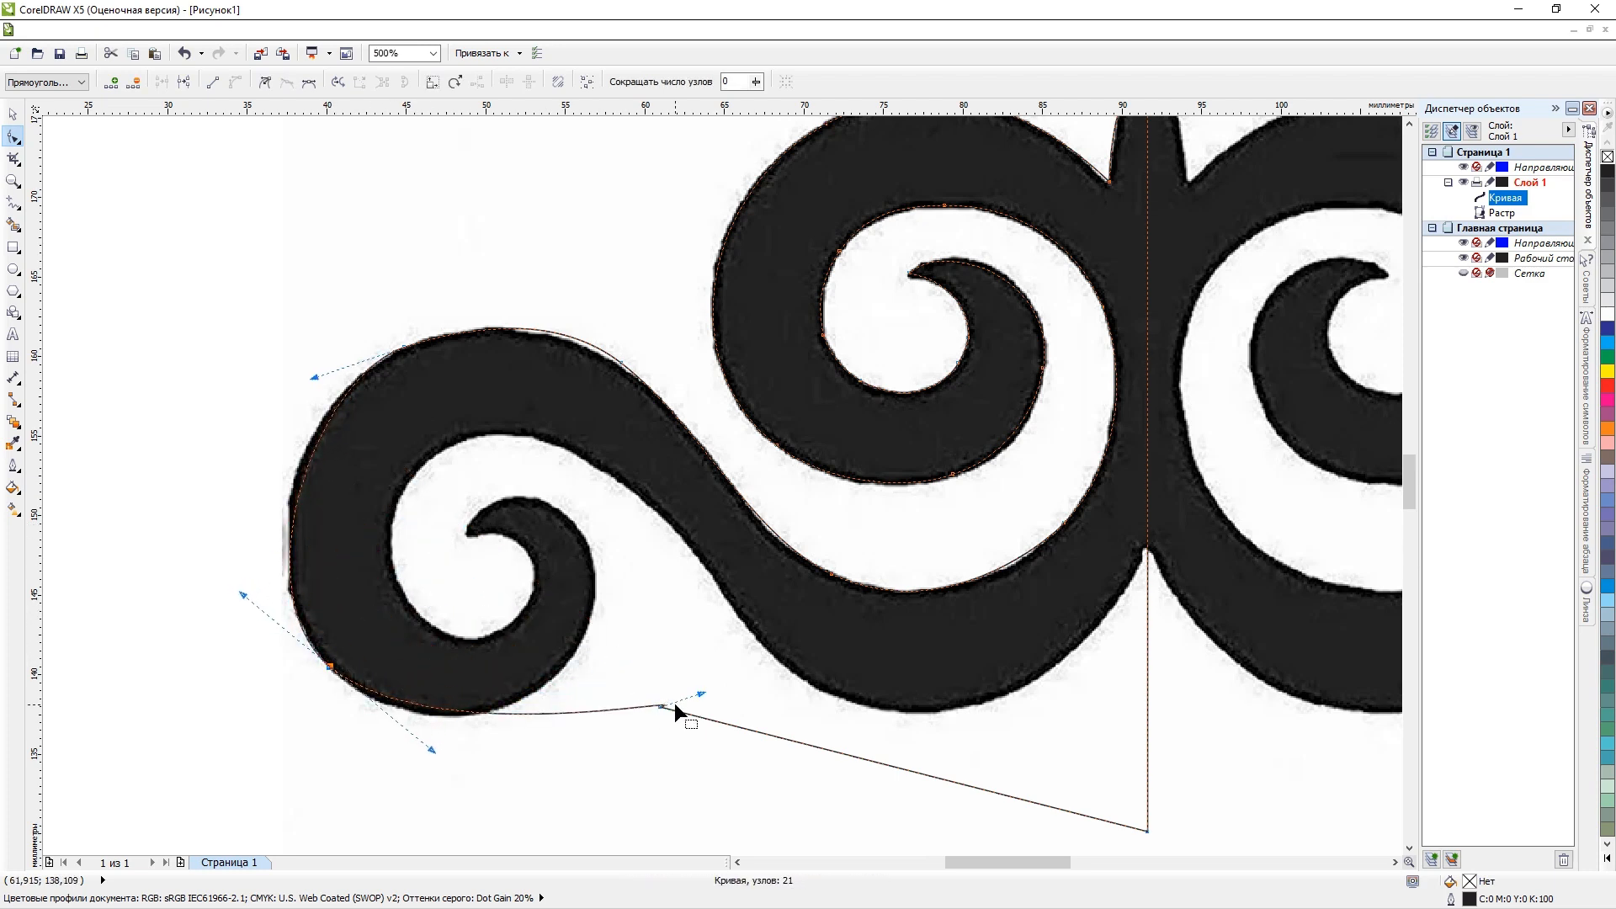
key("Delete")
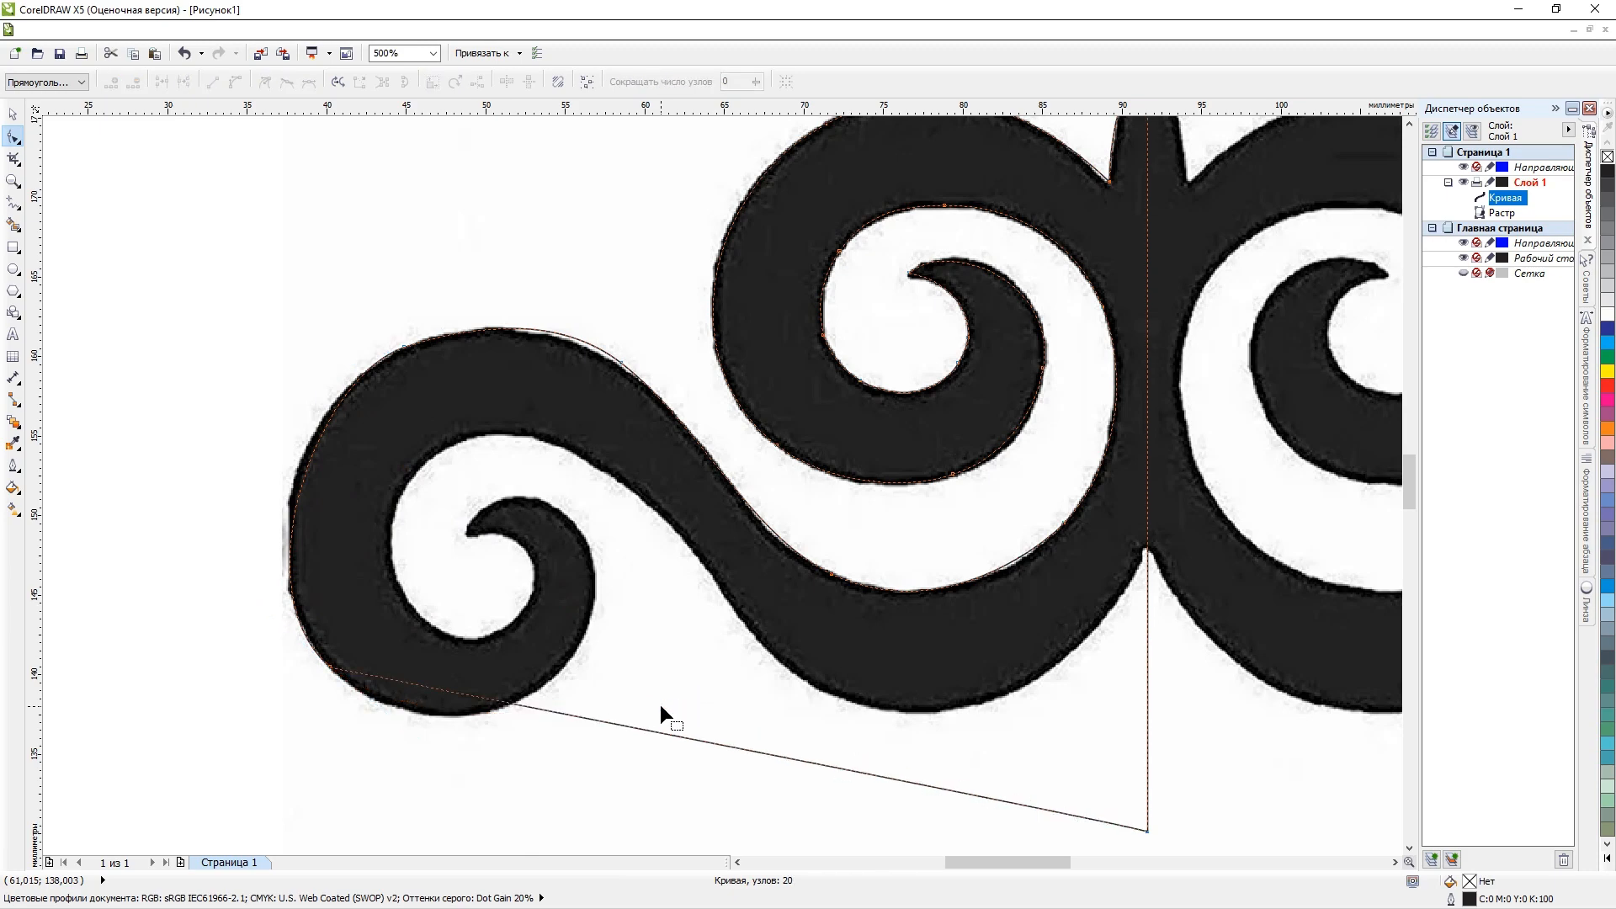
Add a node on the slanted line below the left scroll and convert the segment to its left into a straight line.
double_click(669, 734)
left_click_drag(668, 707, 591, 547)
key("ctrl+z")
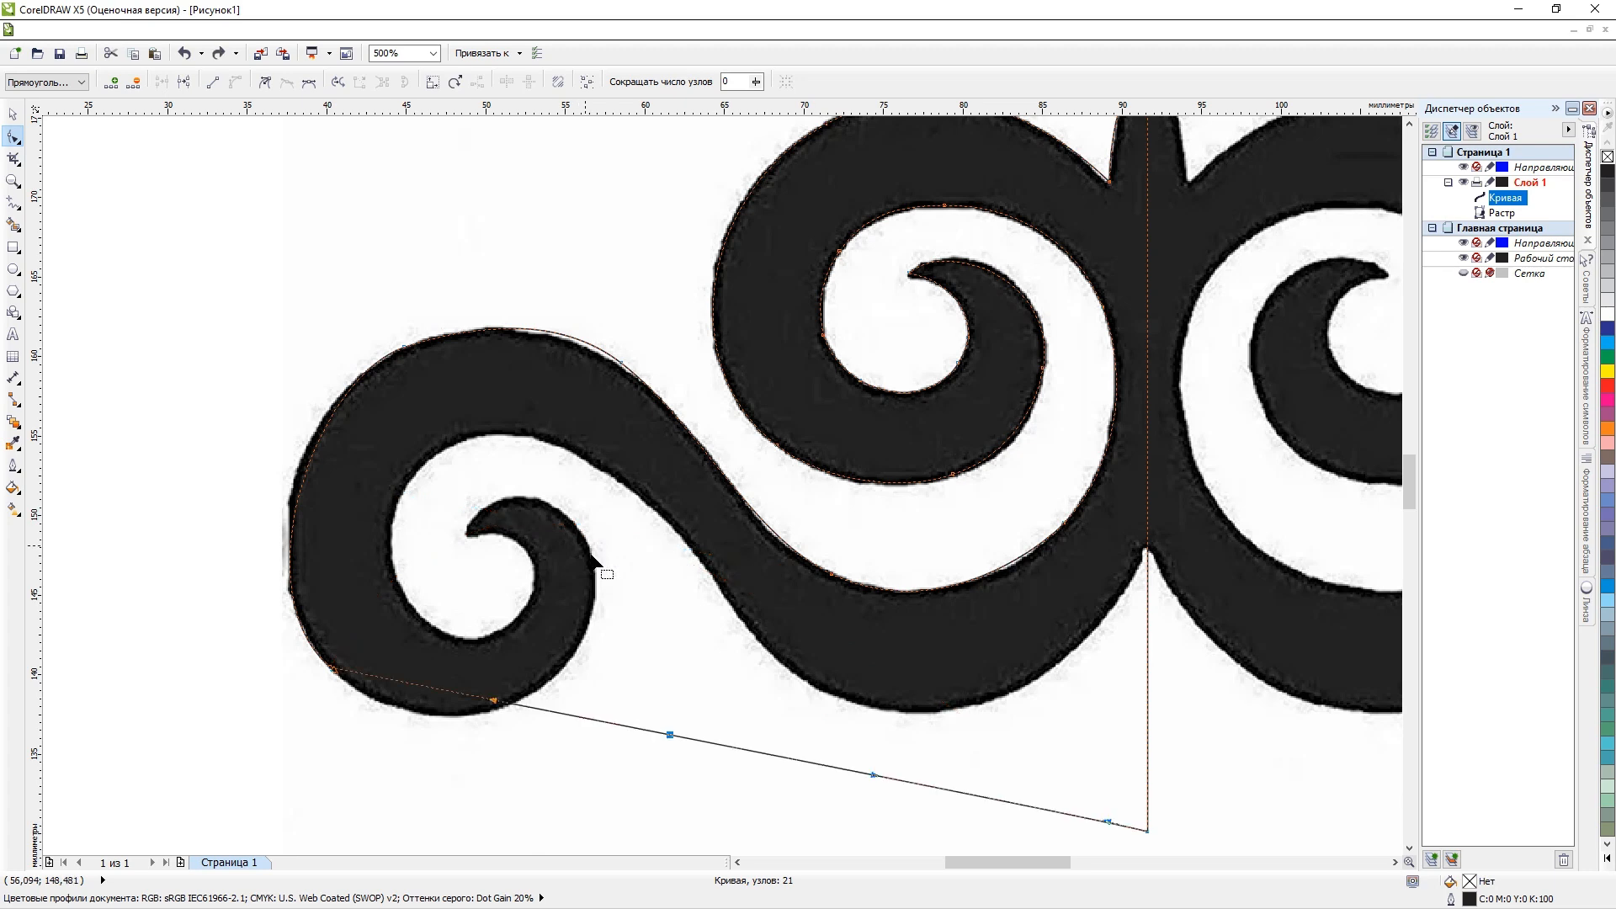
right_click(603, 719)
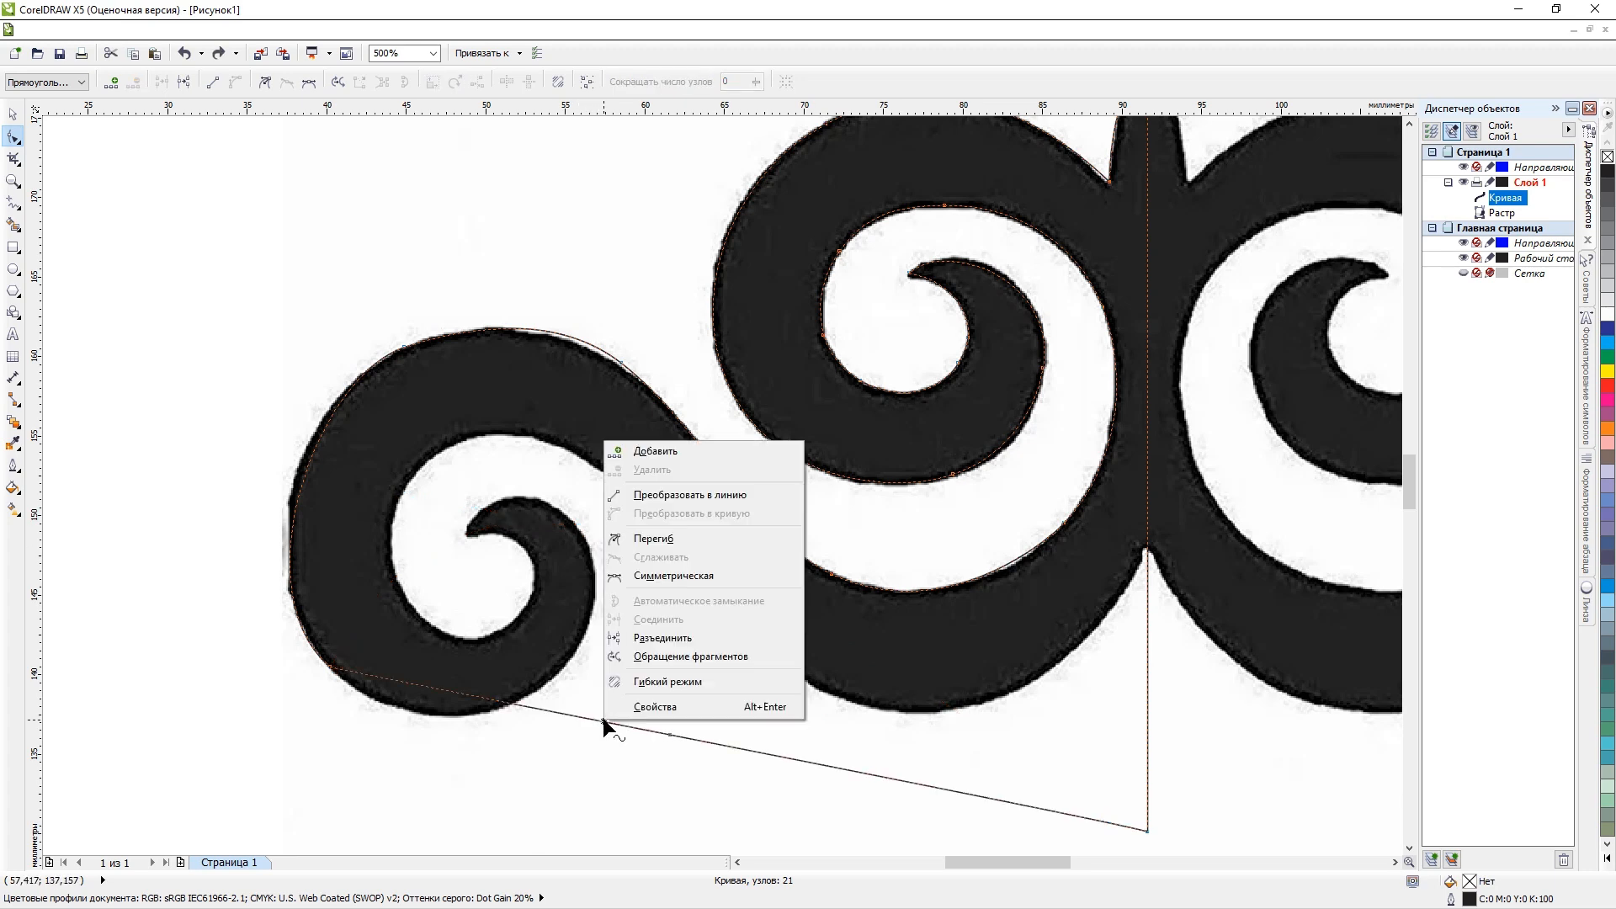
left_click(671, 496)
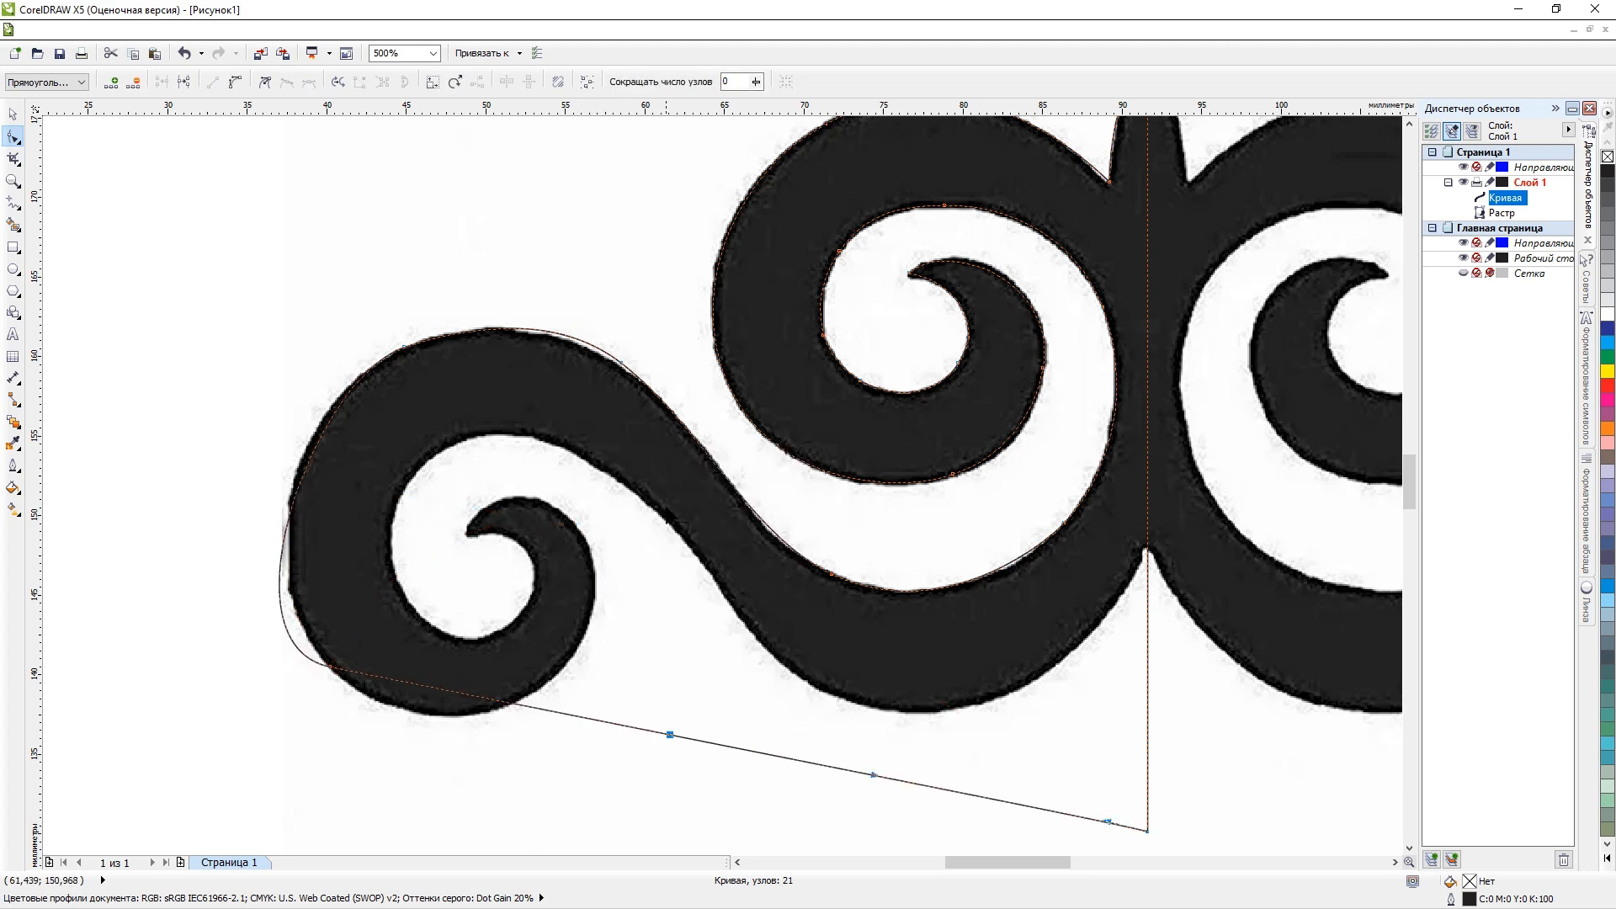
Add a node placed just above the left scroll's hook and convert the curved segment leading to the stem's bottom corner into a straight line.
double_click(610, 720)
left_click_drag(609, 722, 540, 481)
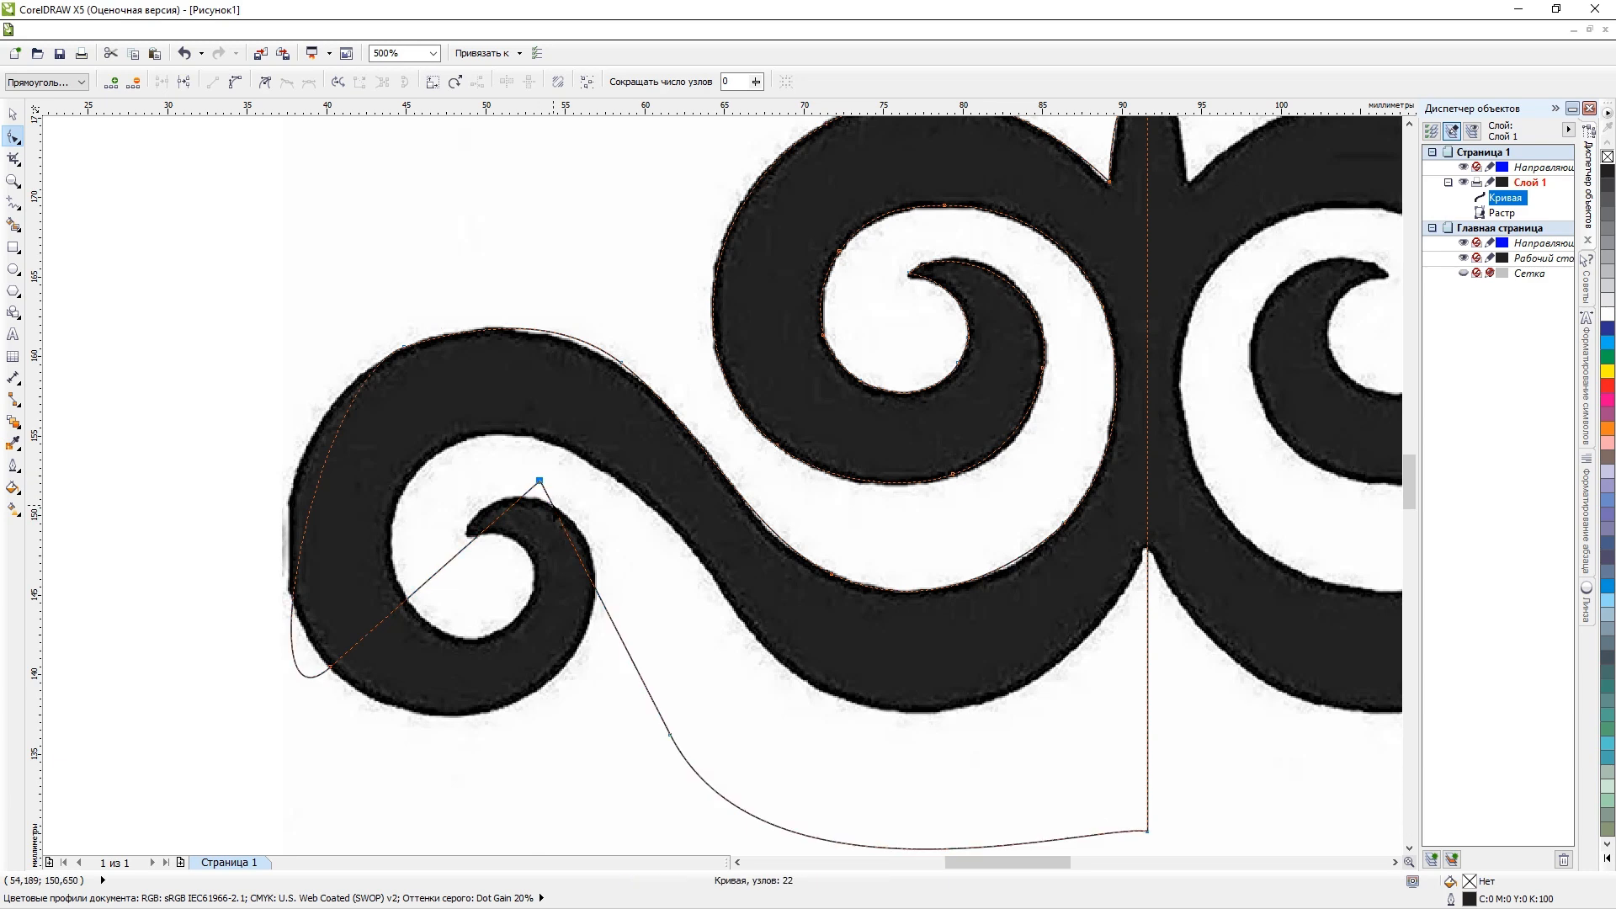
right_click(758, 817)
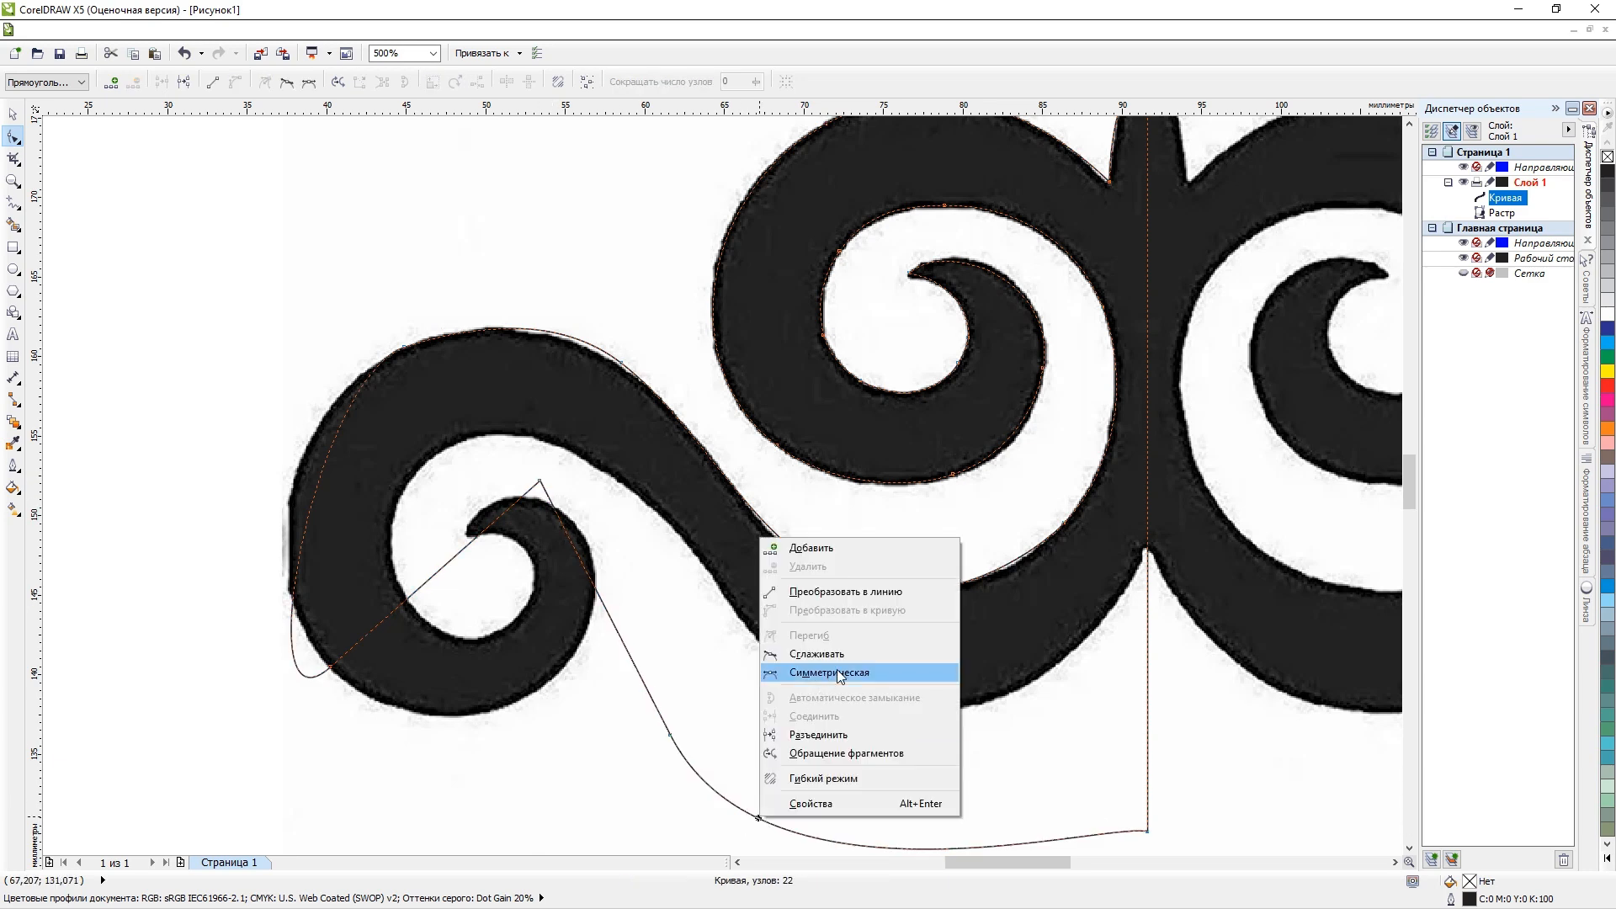
left_click(882, 589)
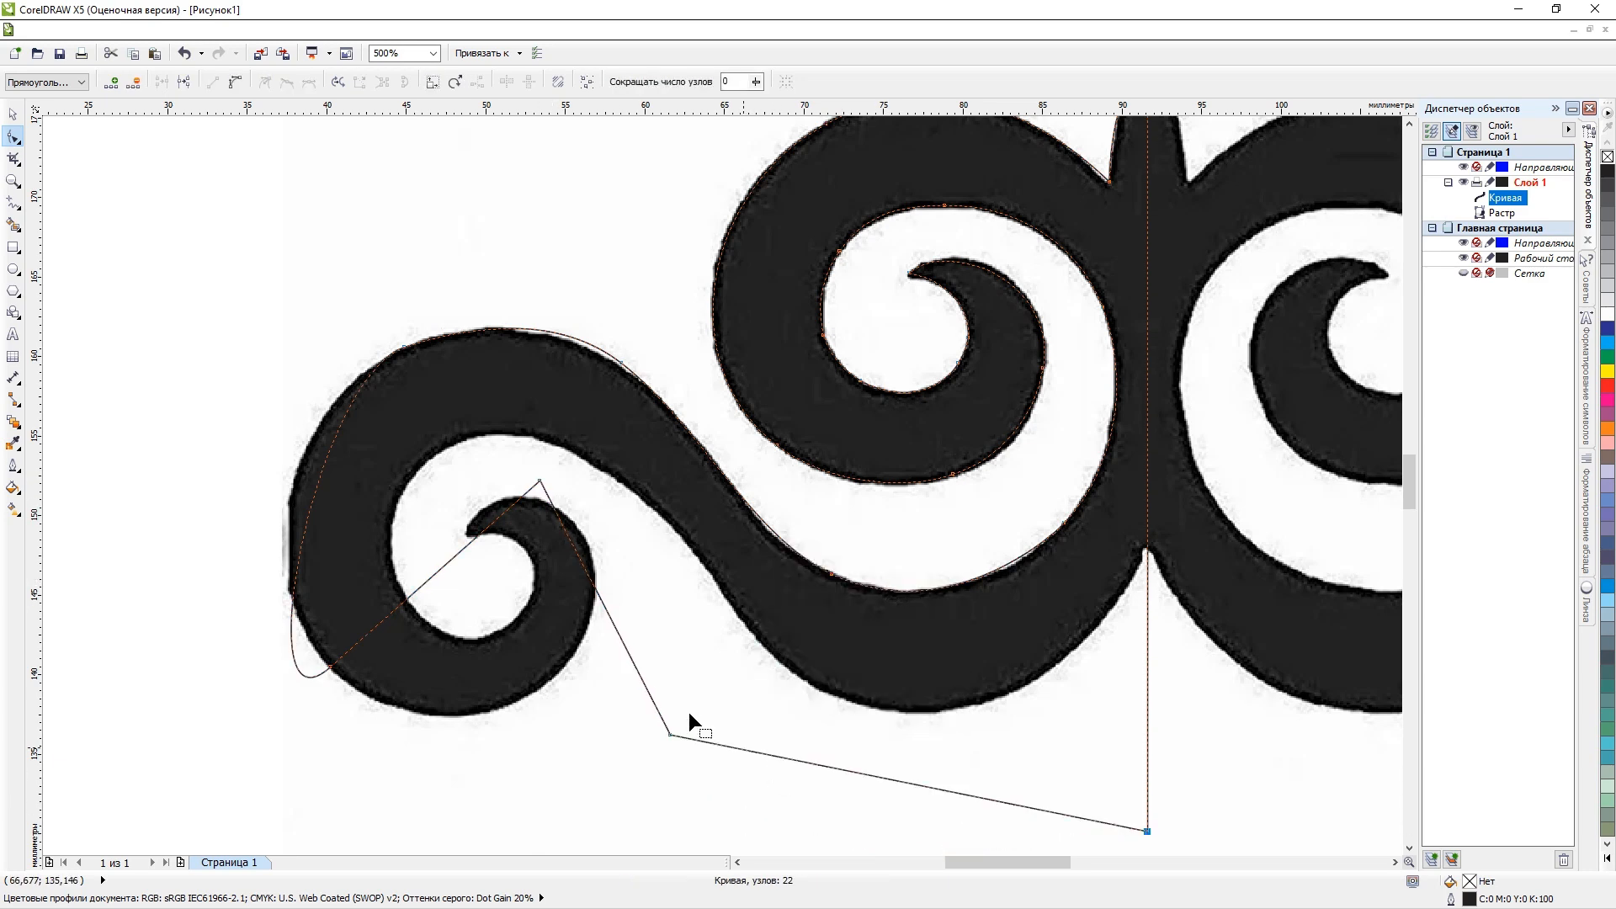
Place four nodes around the left scroll: below it, on its lower right outer edge, and at the lower left and upper left of its inner edge.
left_click_drag(458, 549, 510, 721)
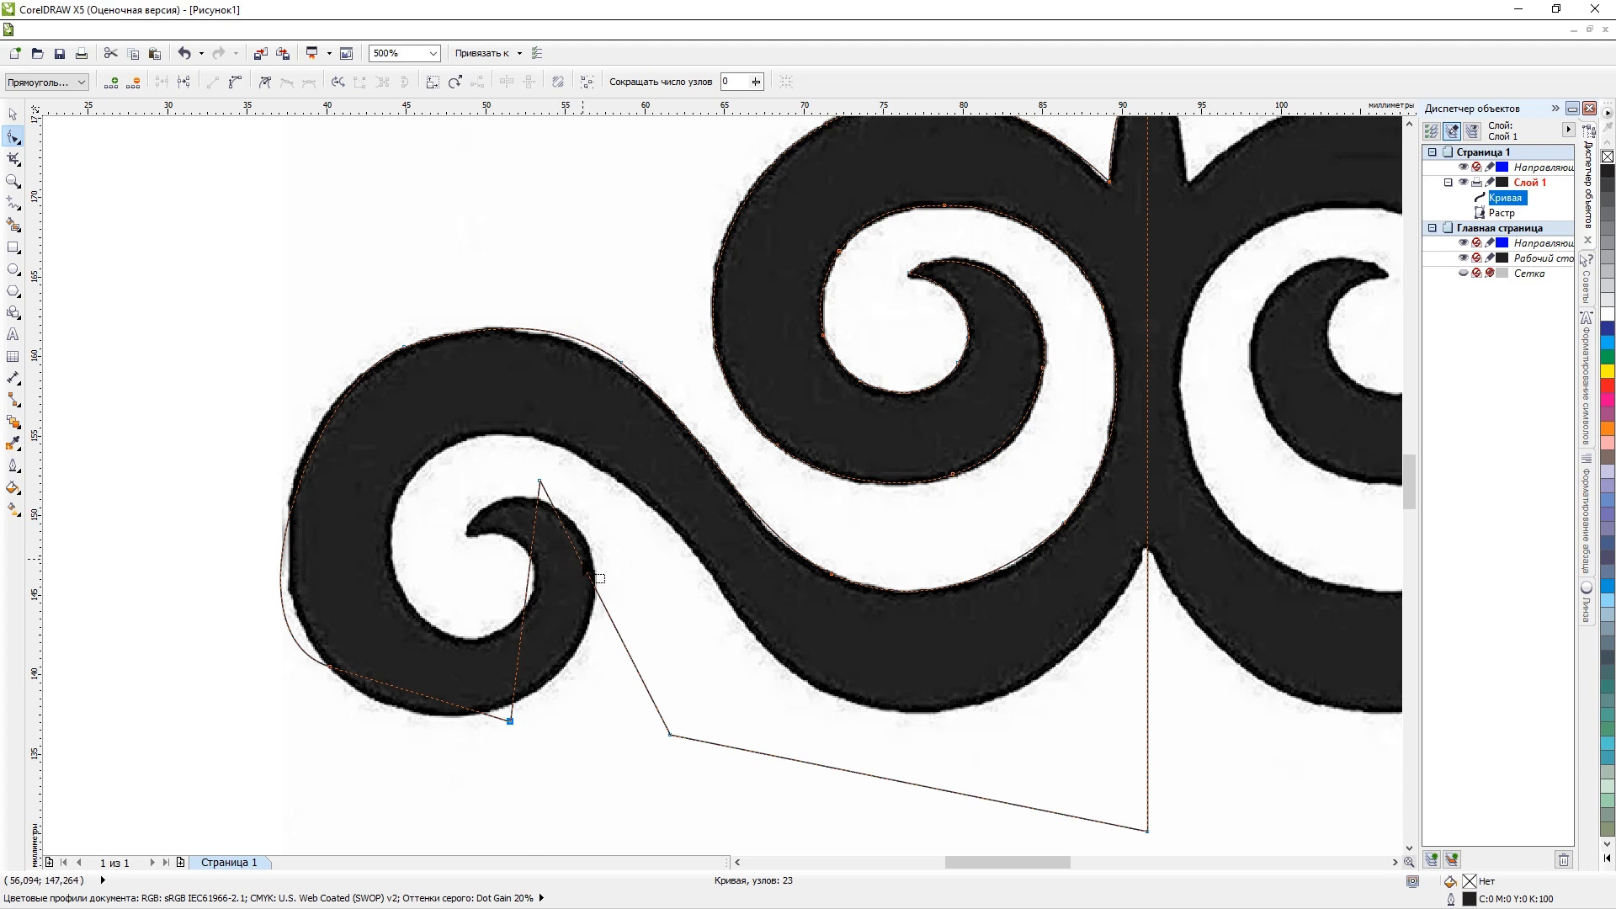
left_click_drag(578, 574, 580, 640)
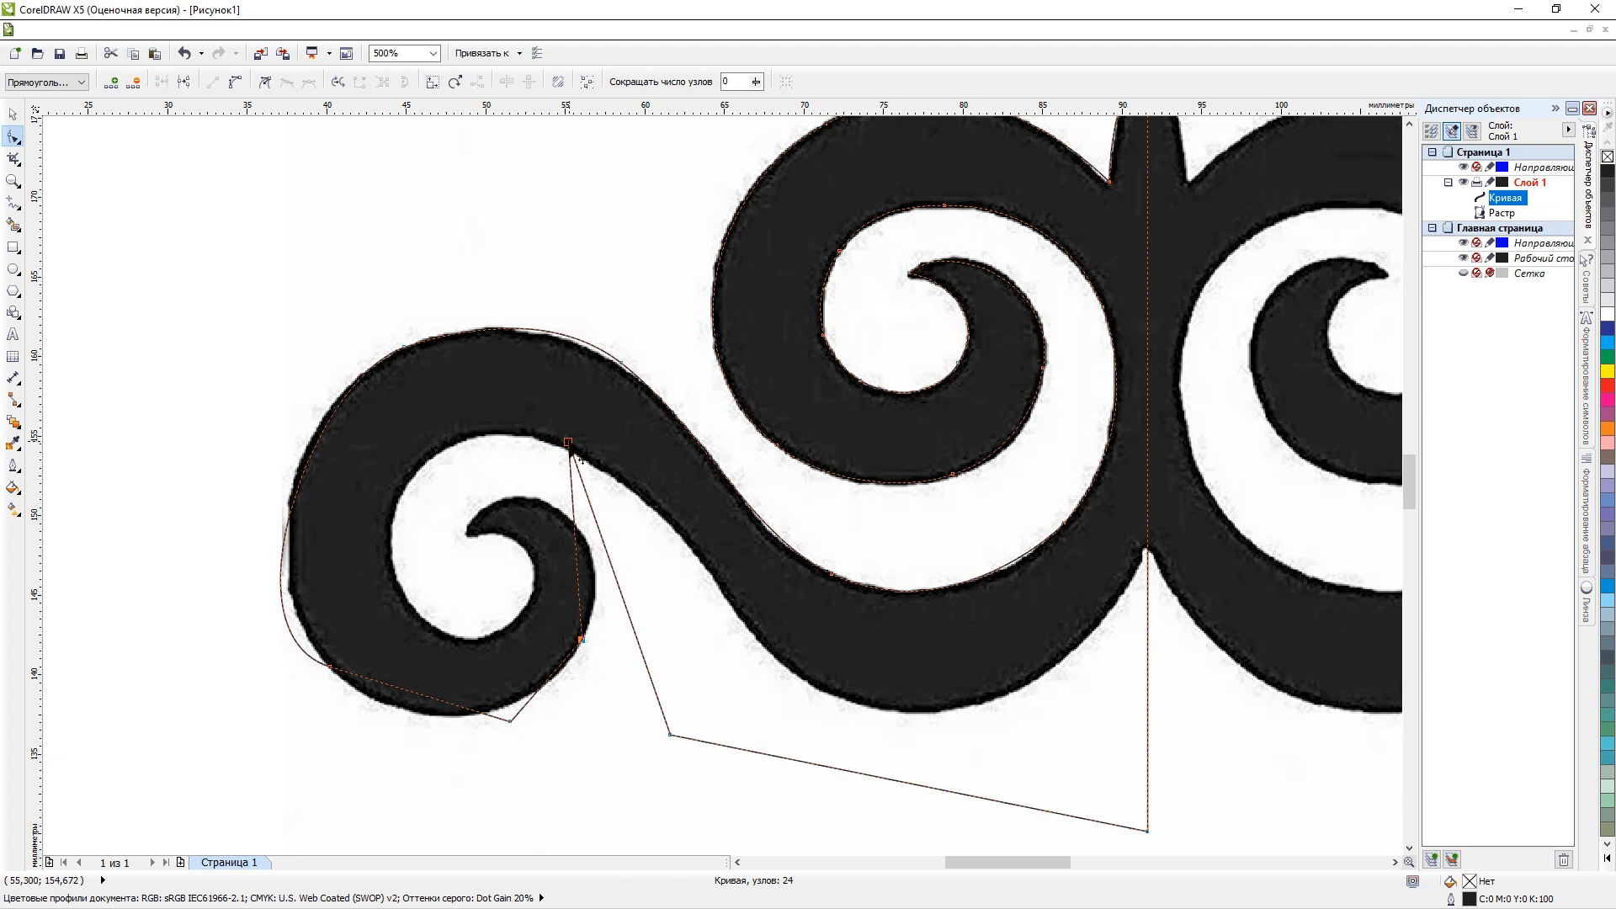
left_click_drag(569, 443, 413, 599)
left_click_drag(614, 703, 434, 456)
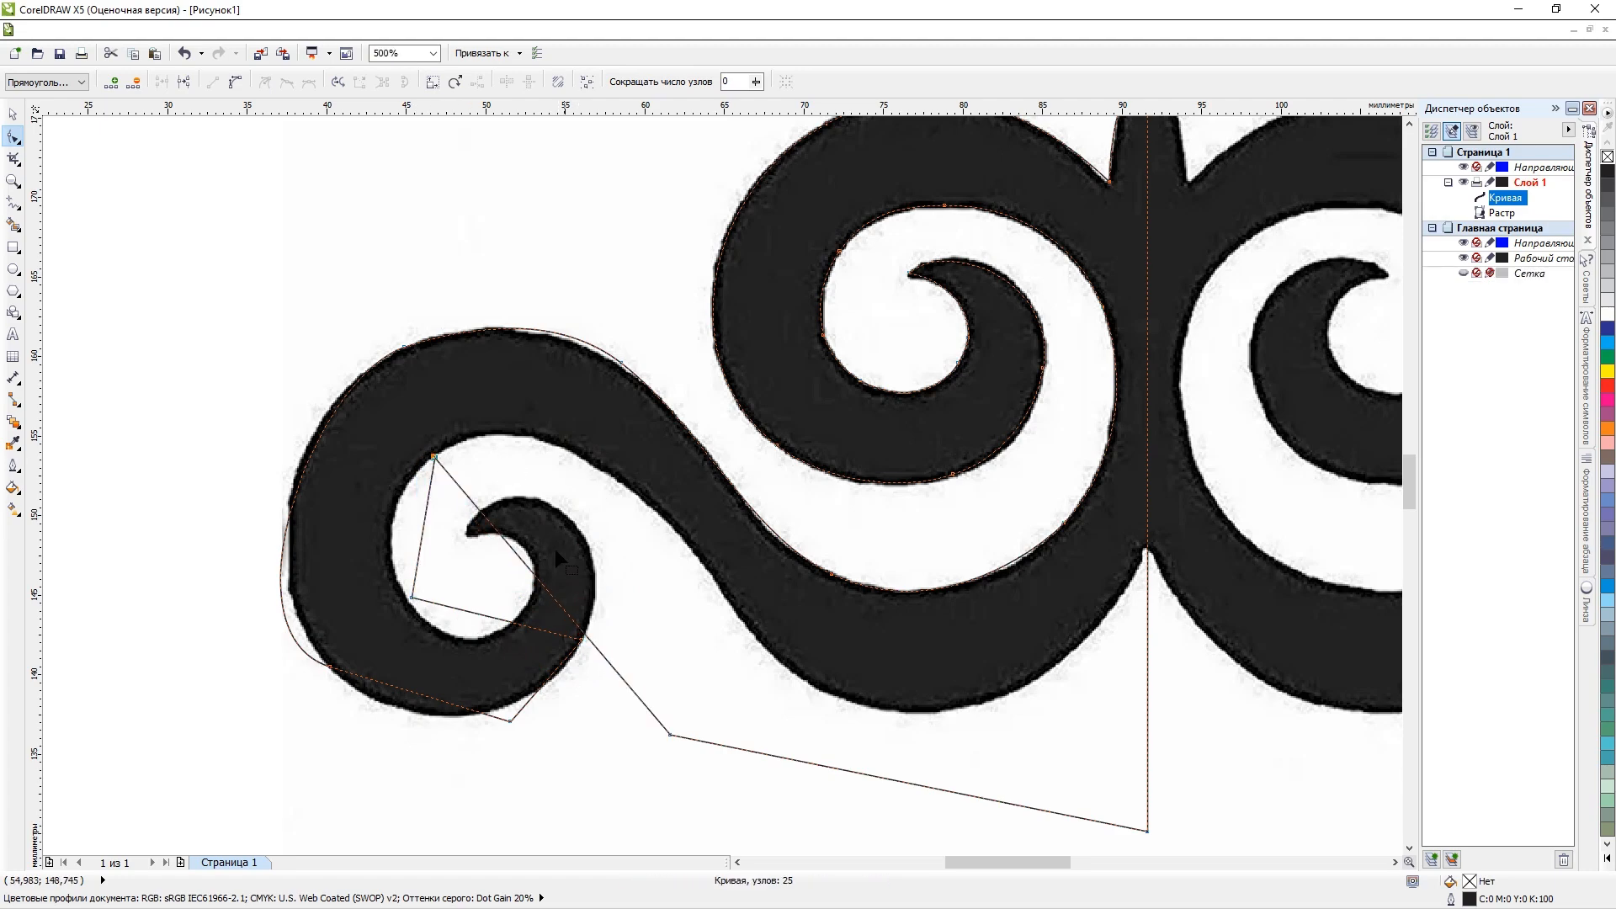
Add a node on the scroll's upper inner edge and move the free corner node onto the wavy band's lower edge.
double_click(539, 579)
left_click_drag(538, 580, 547, 442)
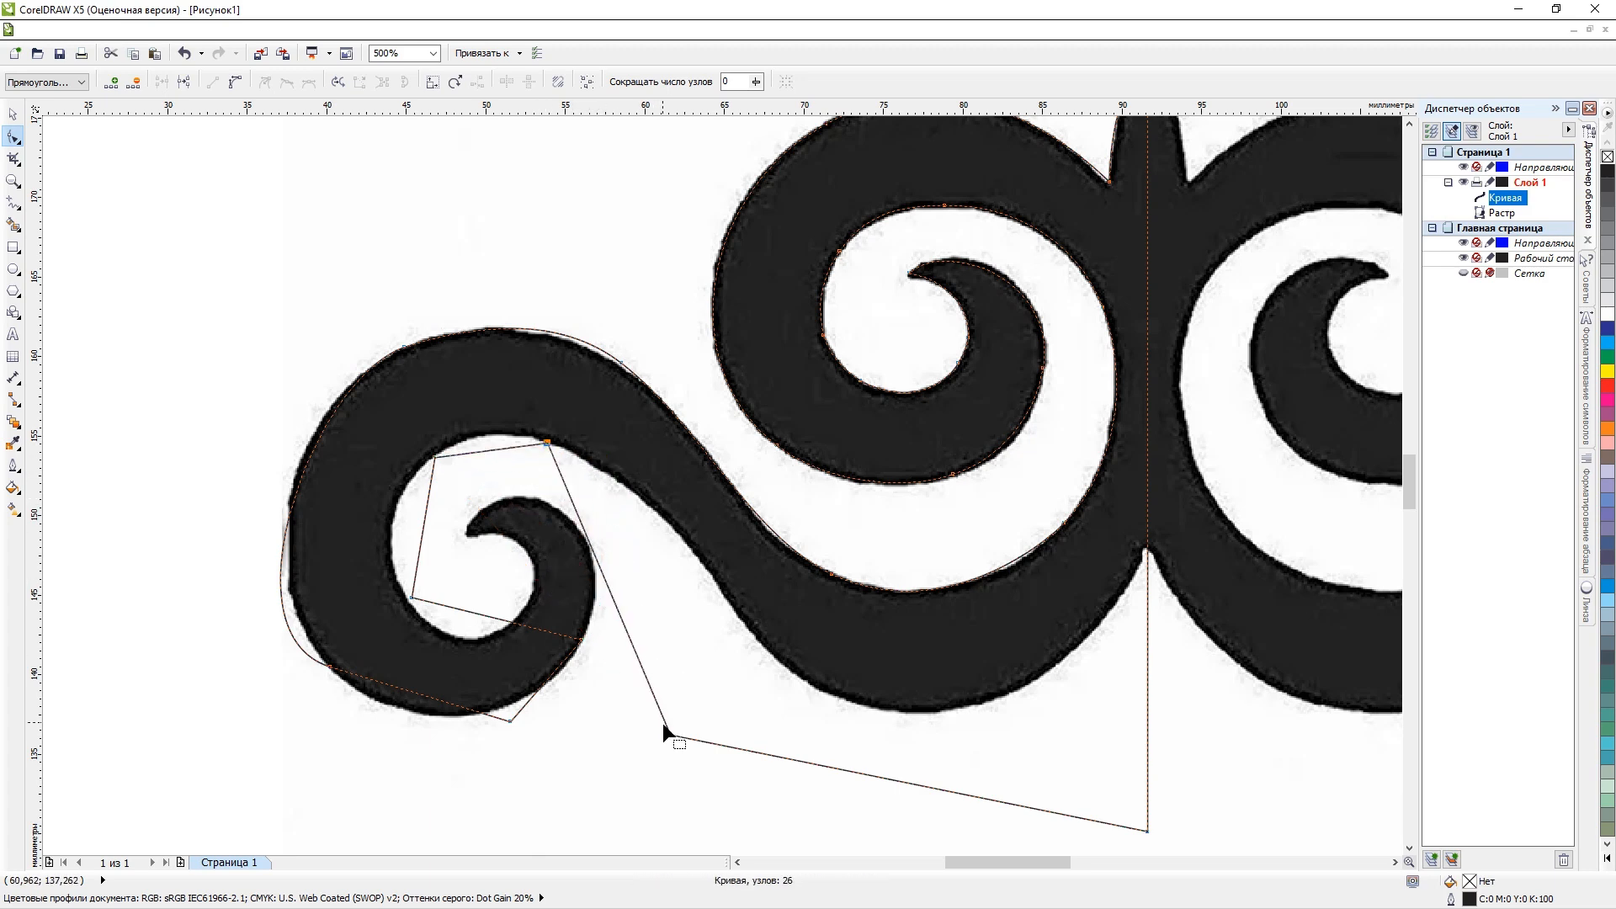
left_click_drag(671, 734, 827, 703)
scroll(1128, 781, "down", 3)
scroll(848, 764, "up", 3)
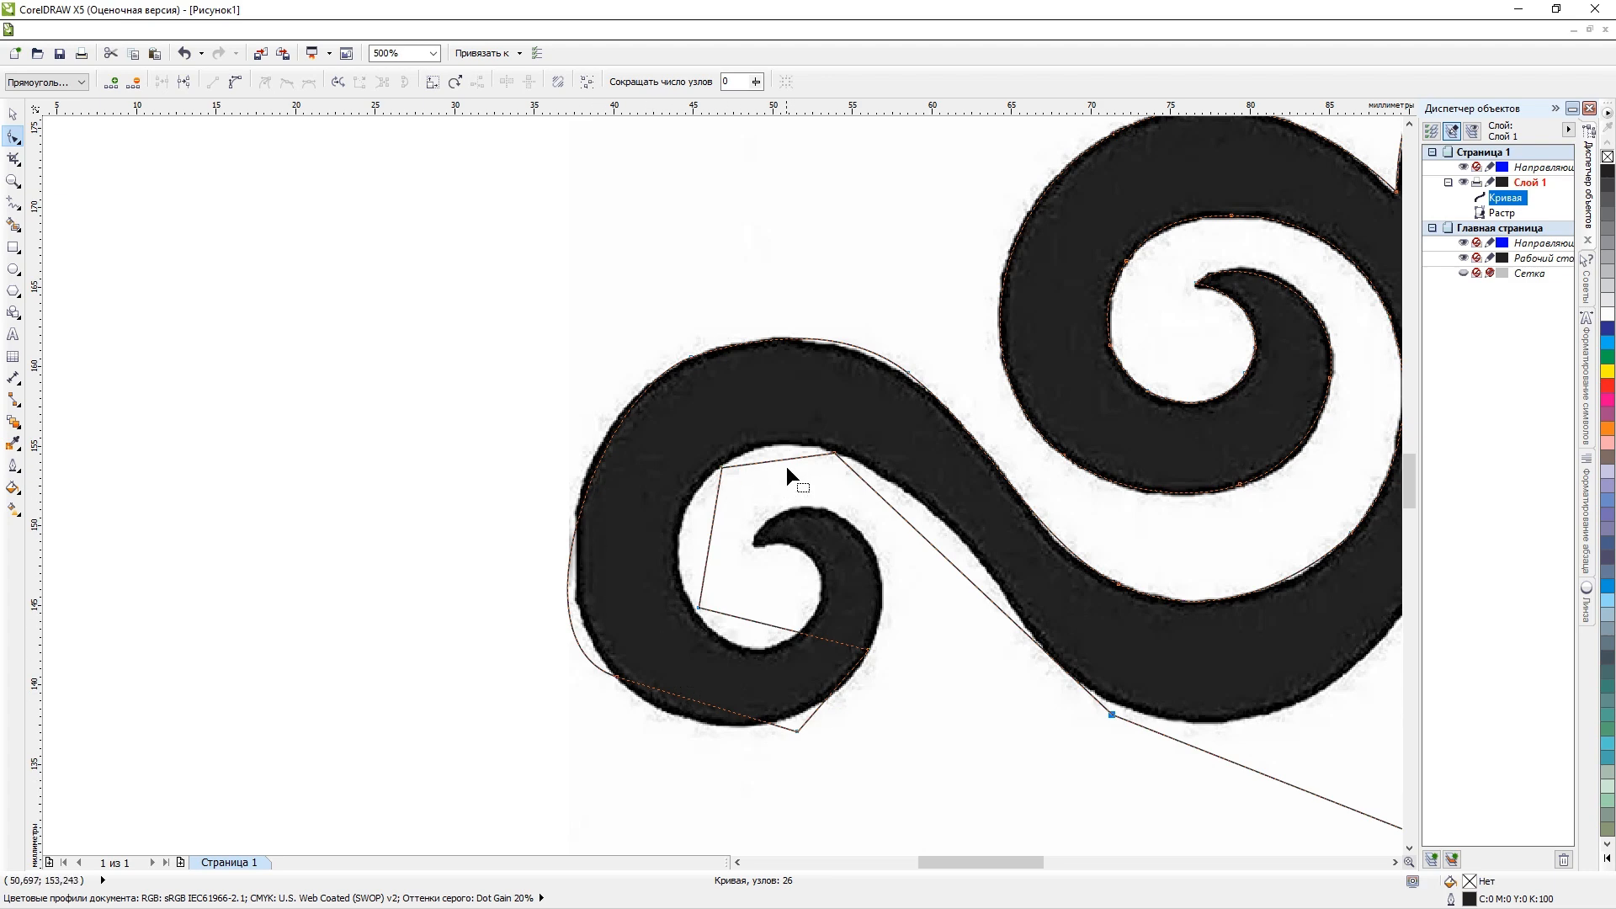
Delete the node on the scroll's upper inner edge and convert the long segment down to the band's lower edge into a curve.
left_click(830, 455)
key("Delete")
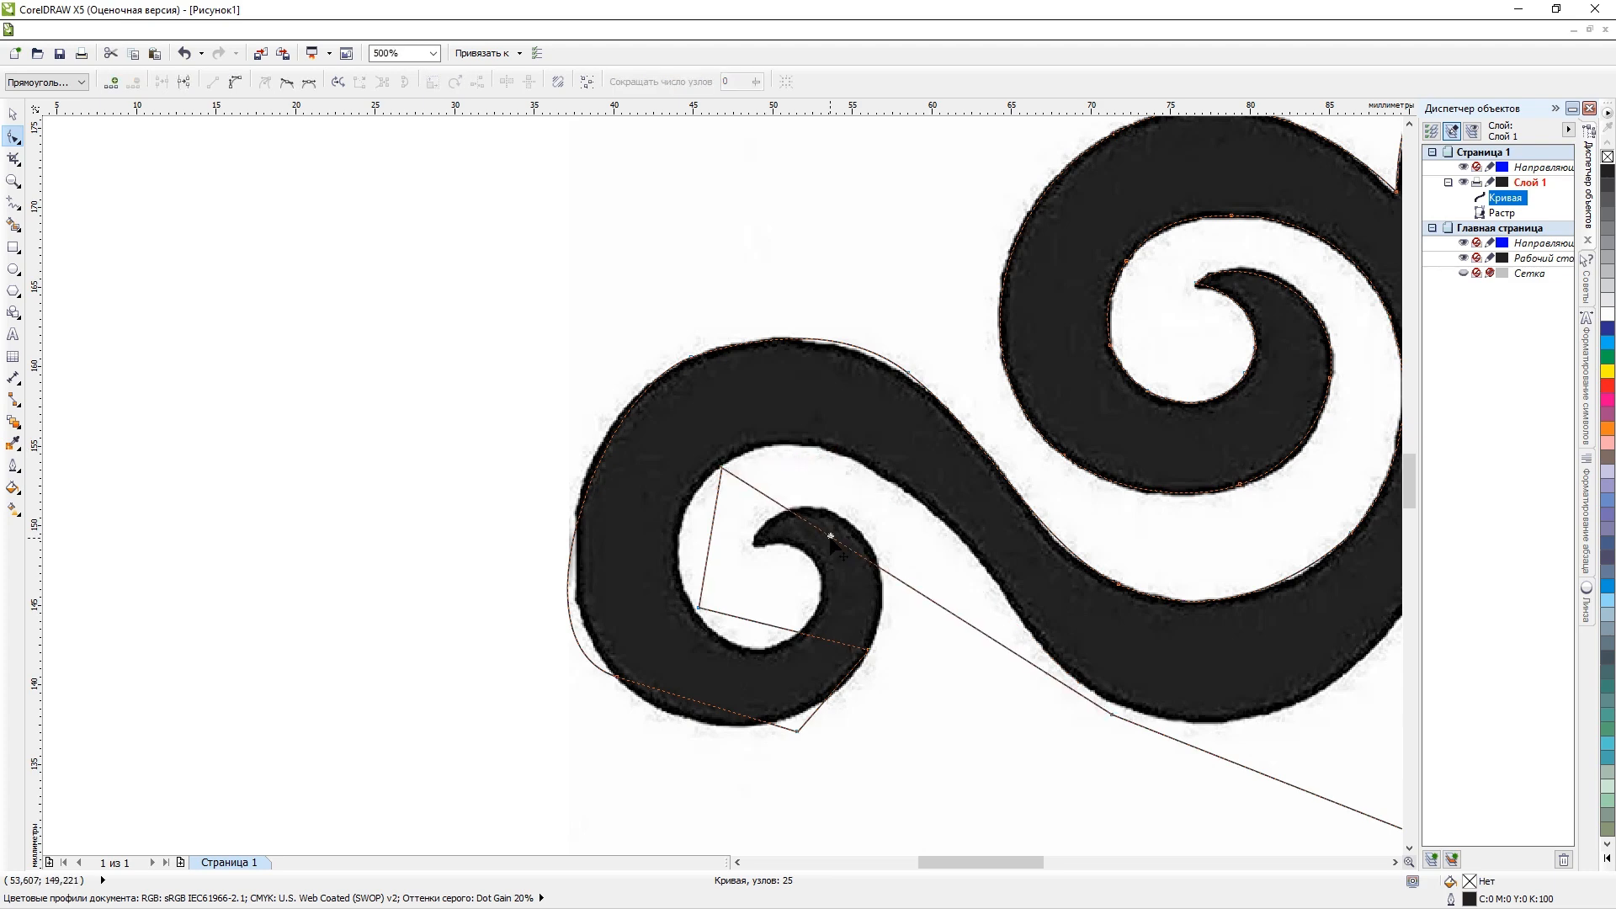
right_click(830, 540)
left_click(911, 613)
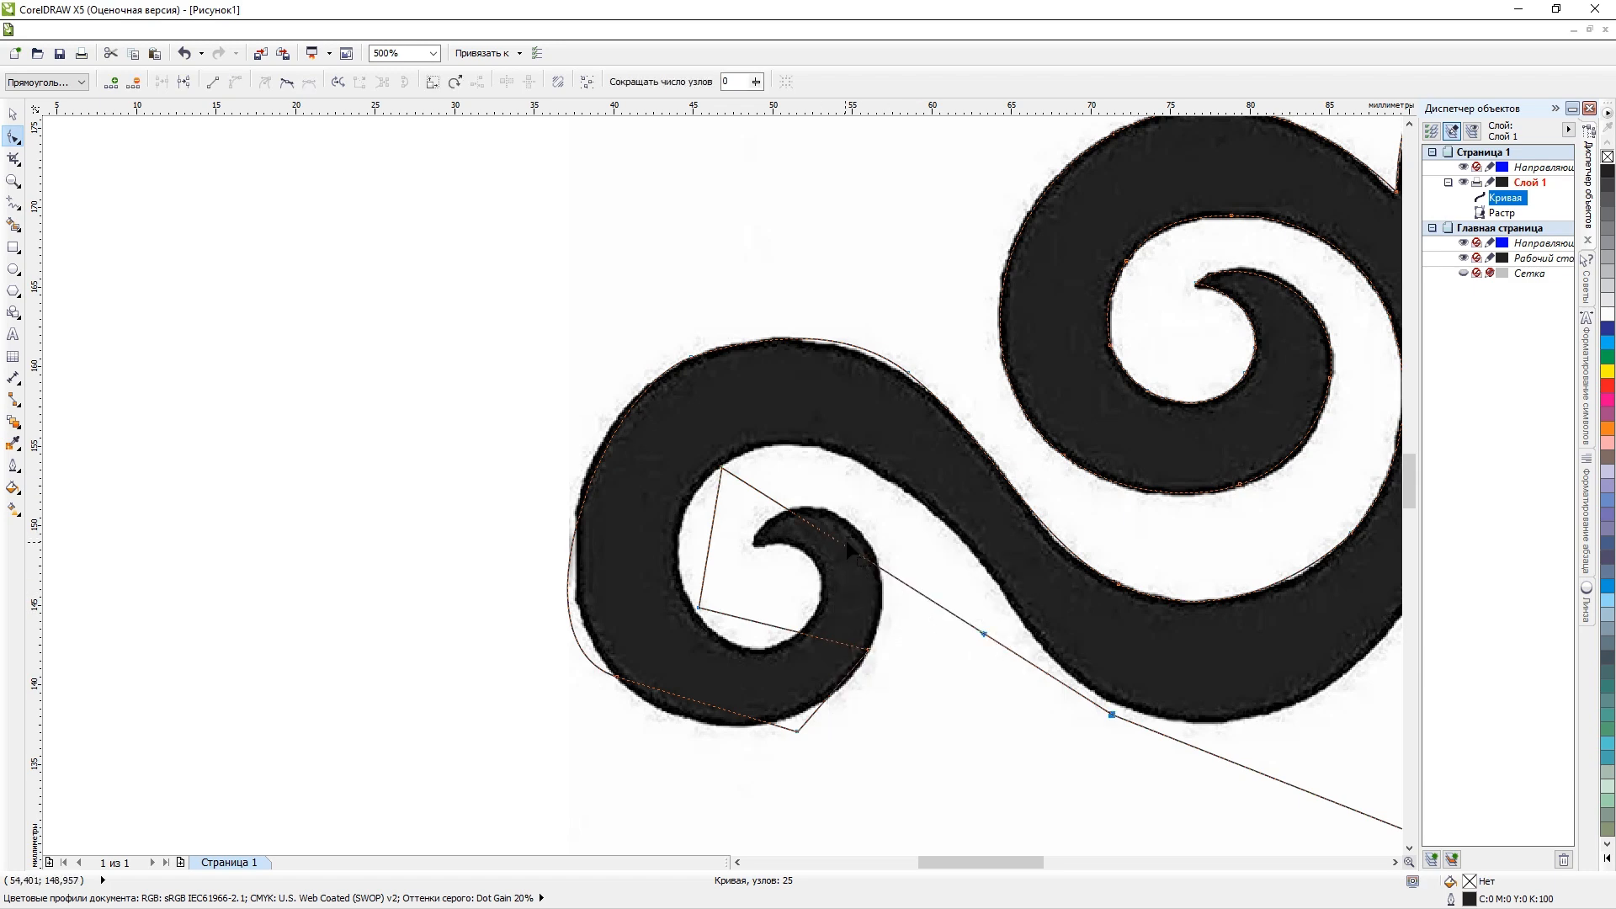
Adjust both curve handles of the long segment so it follows the wavy band's lower edge up to the scroll's inner top.
left_click_drag(850, 549, 860, 364)
left_click_drag(983, 633, 1001, 610)
left_click_drag(862, 363, 868, 360)
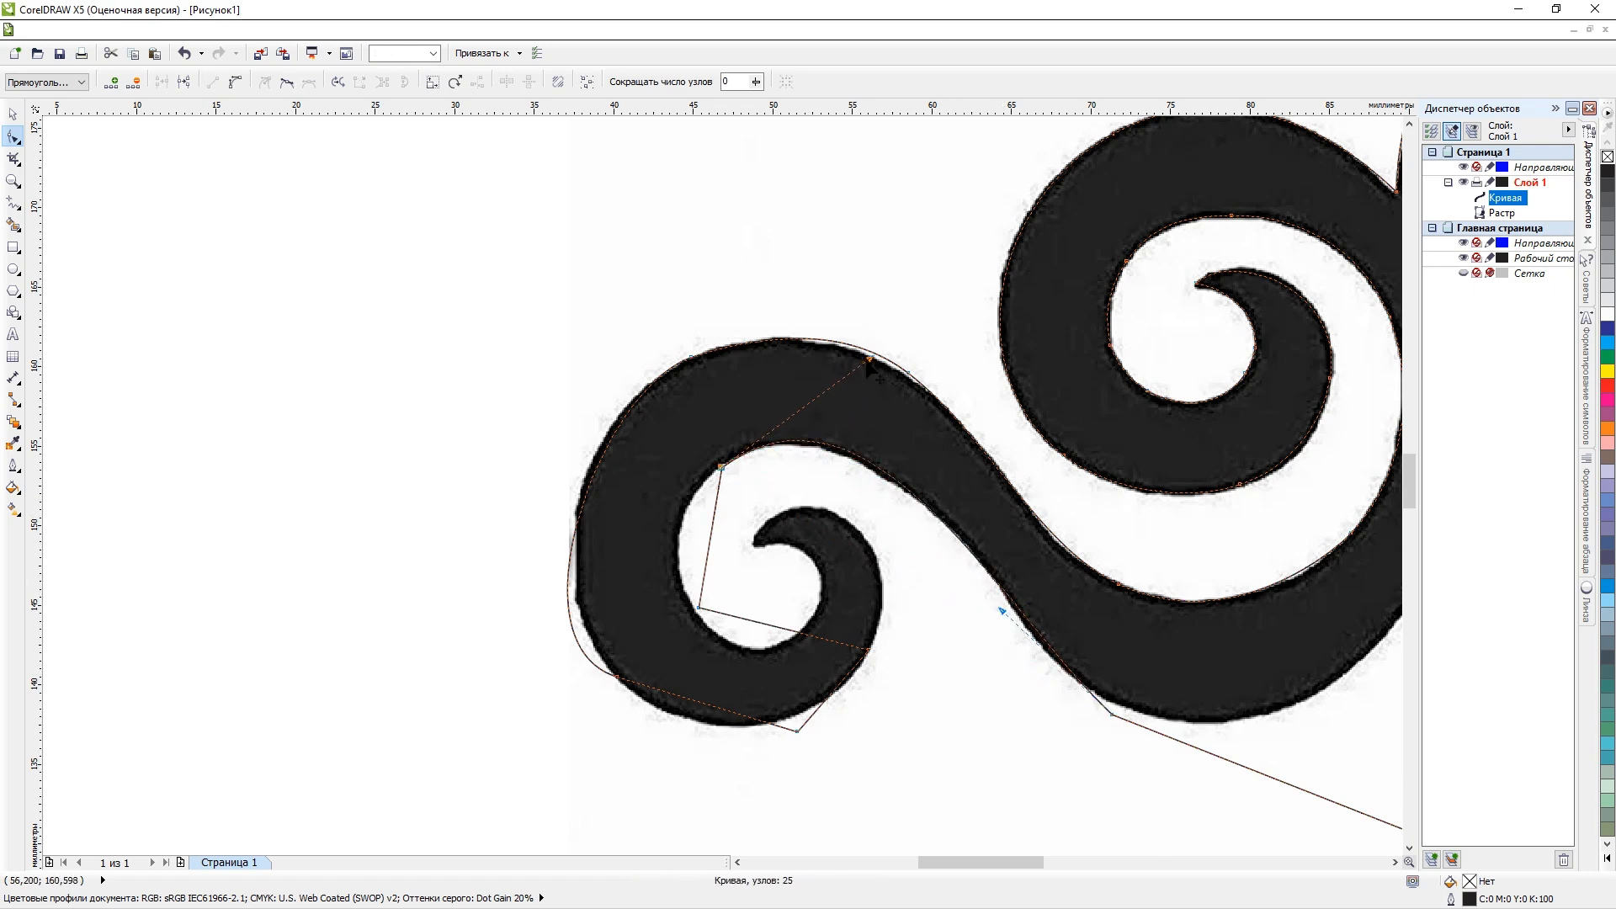
Delete the node at the scroll's lower left inner edge and convert the segment crossing the hook into a curve.
left_click(711, 537)
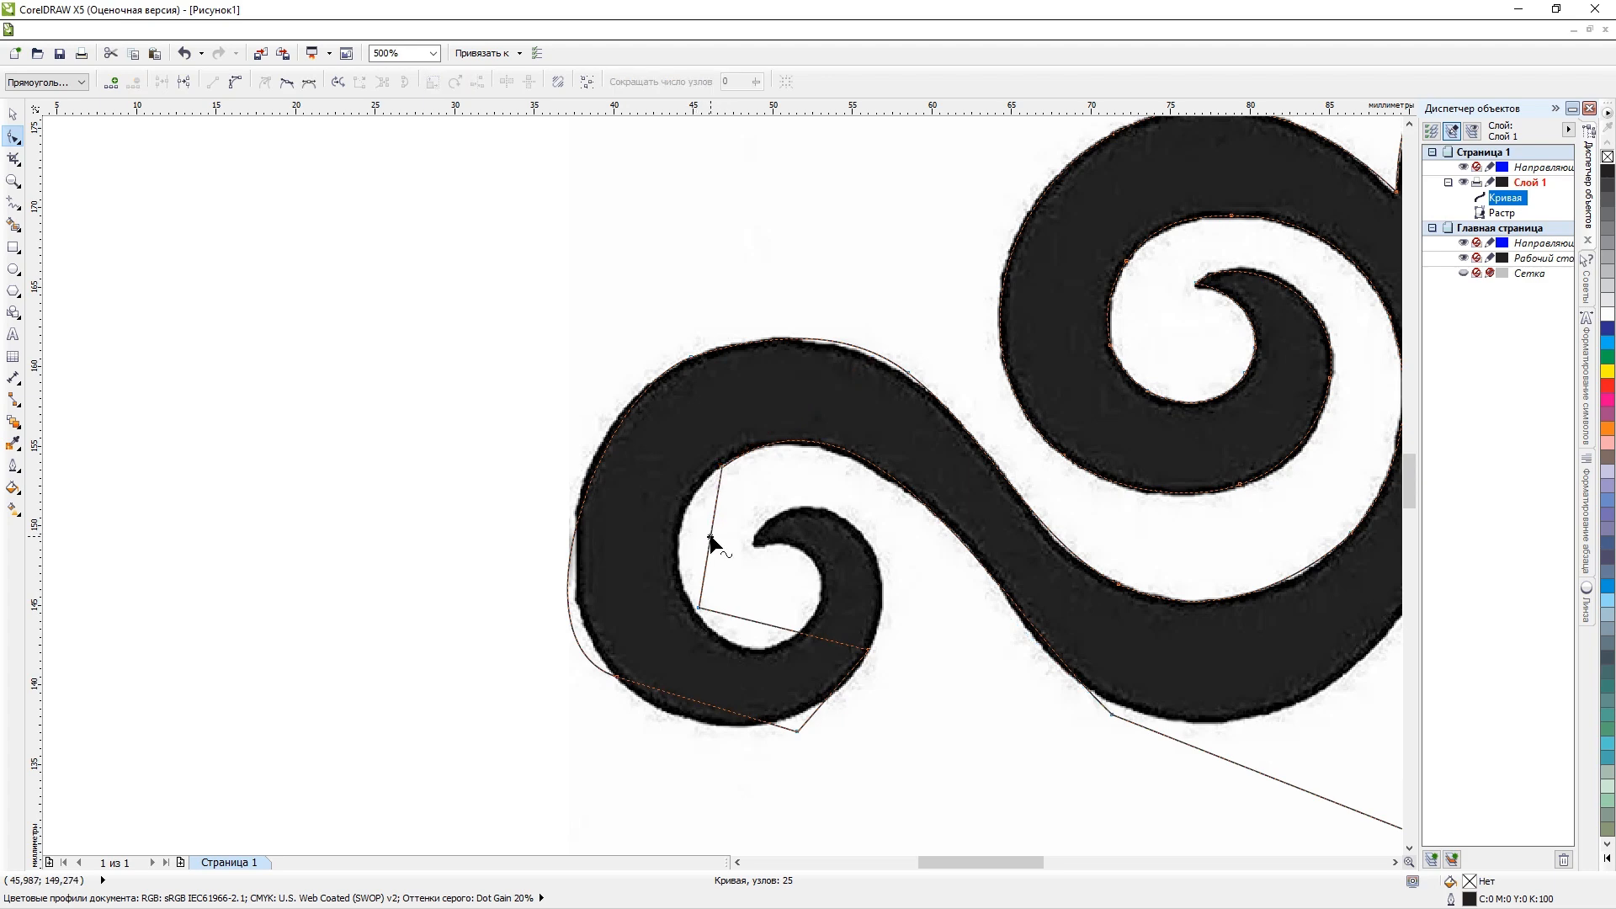
left_click(701, 608)
key("Delete")
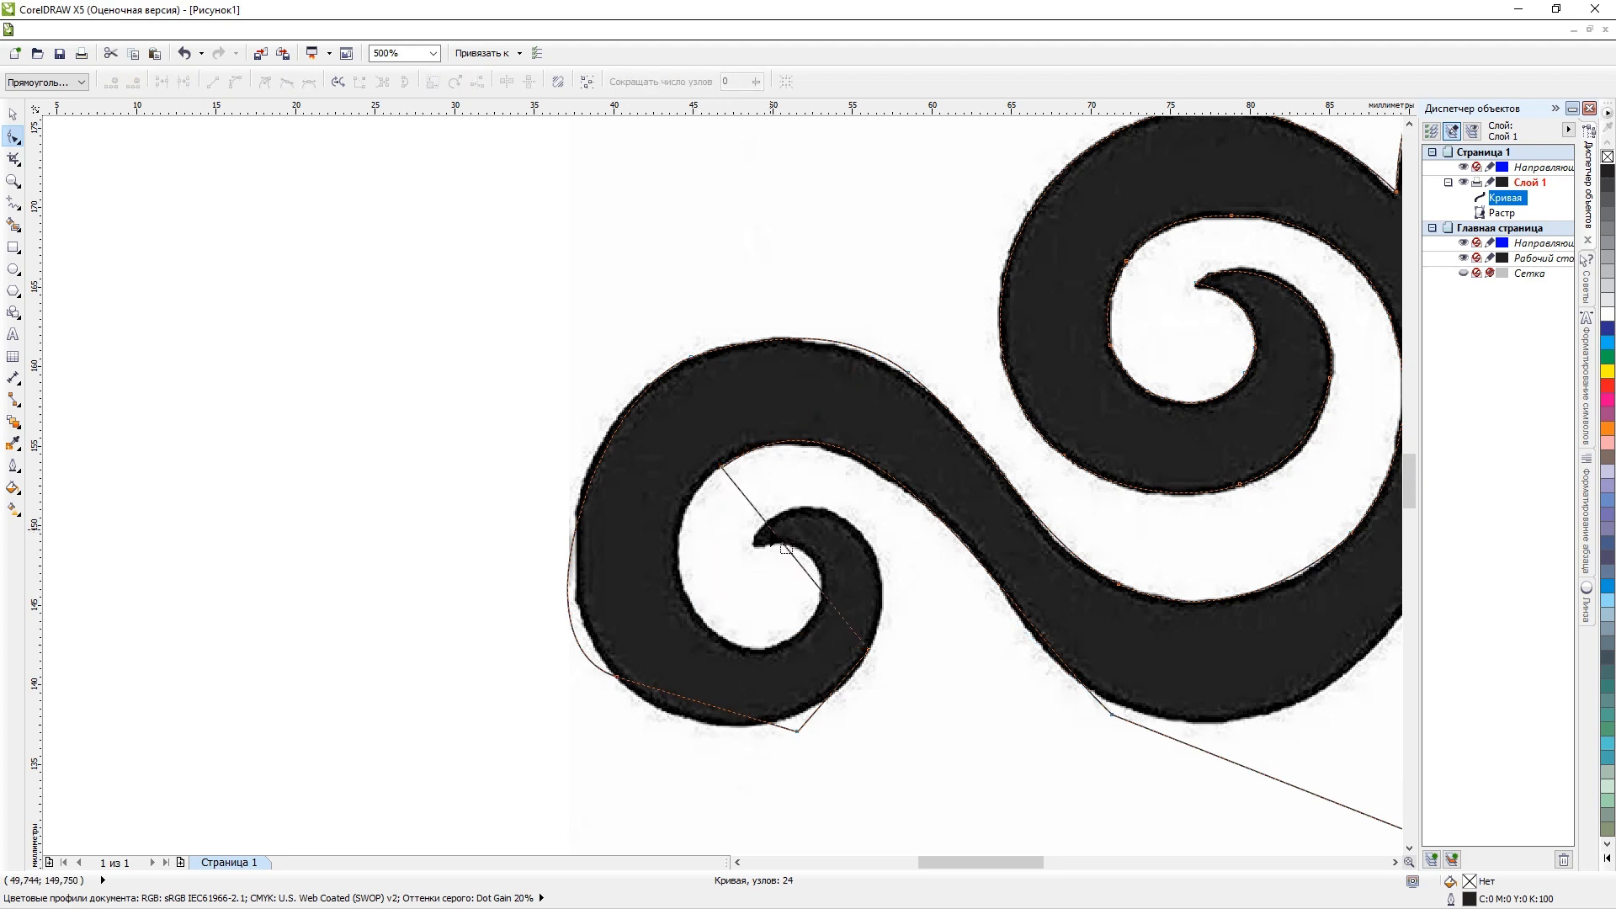
left_click(771, 530)
right_click(771, 530)
left_click(783, 545)
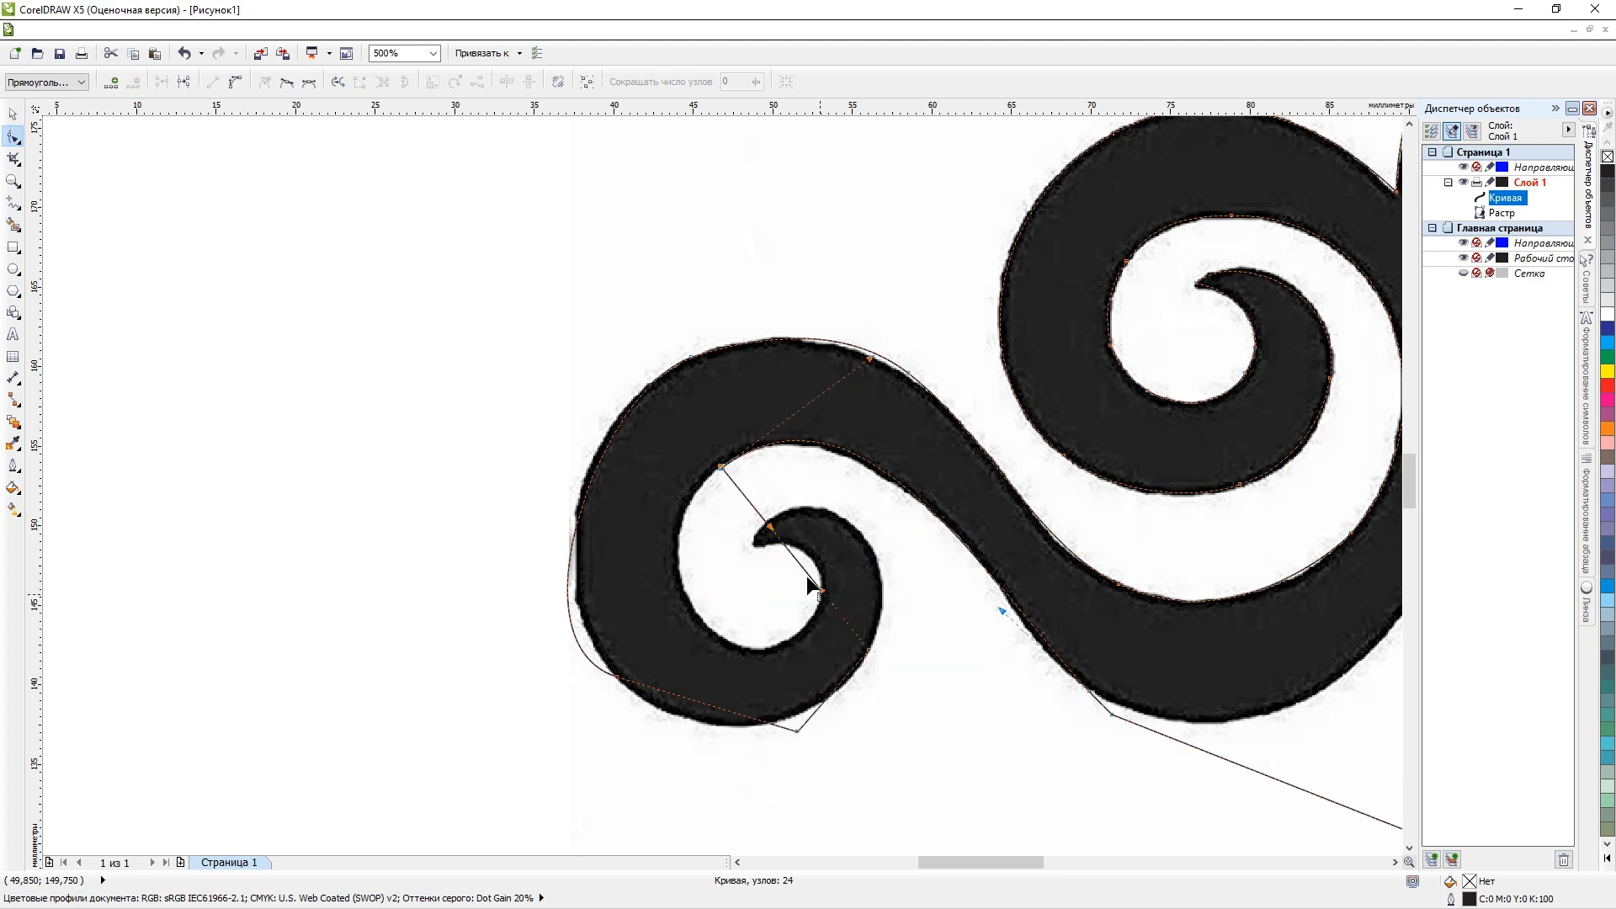
Curve the segment crossing the hook around the scroll's inner left side and move its end node to the hook's inner edge.
right_click(775, 536)
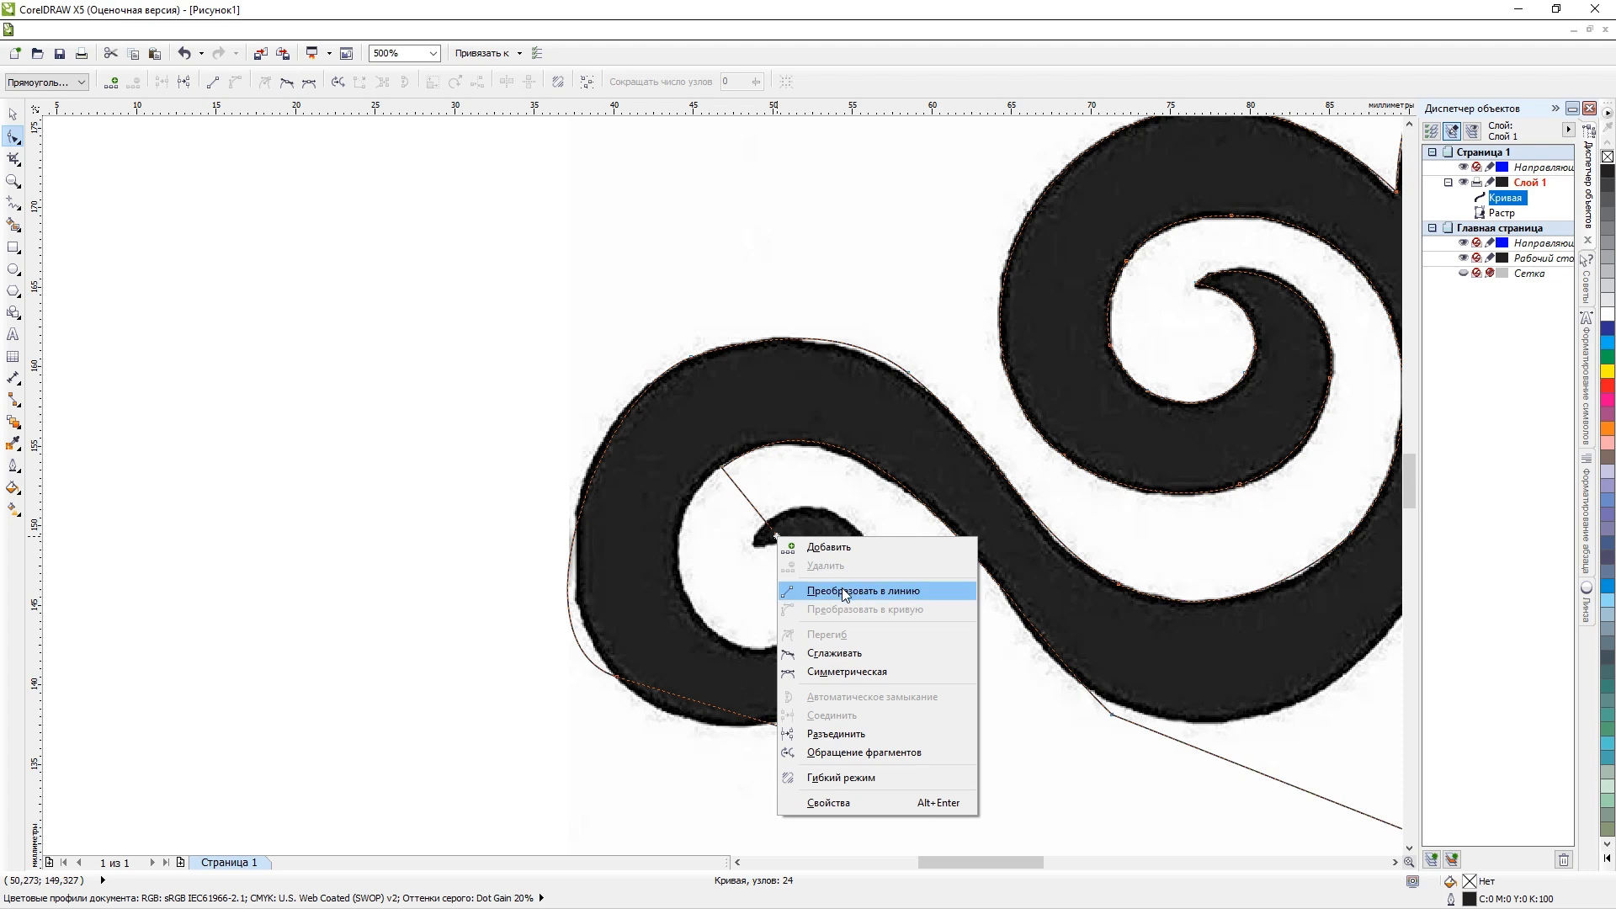
left_click(758, 513)
left_click(722, 468)
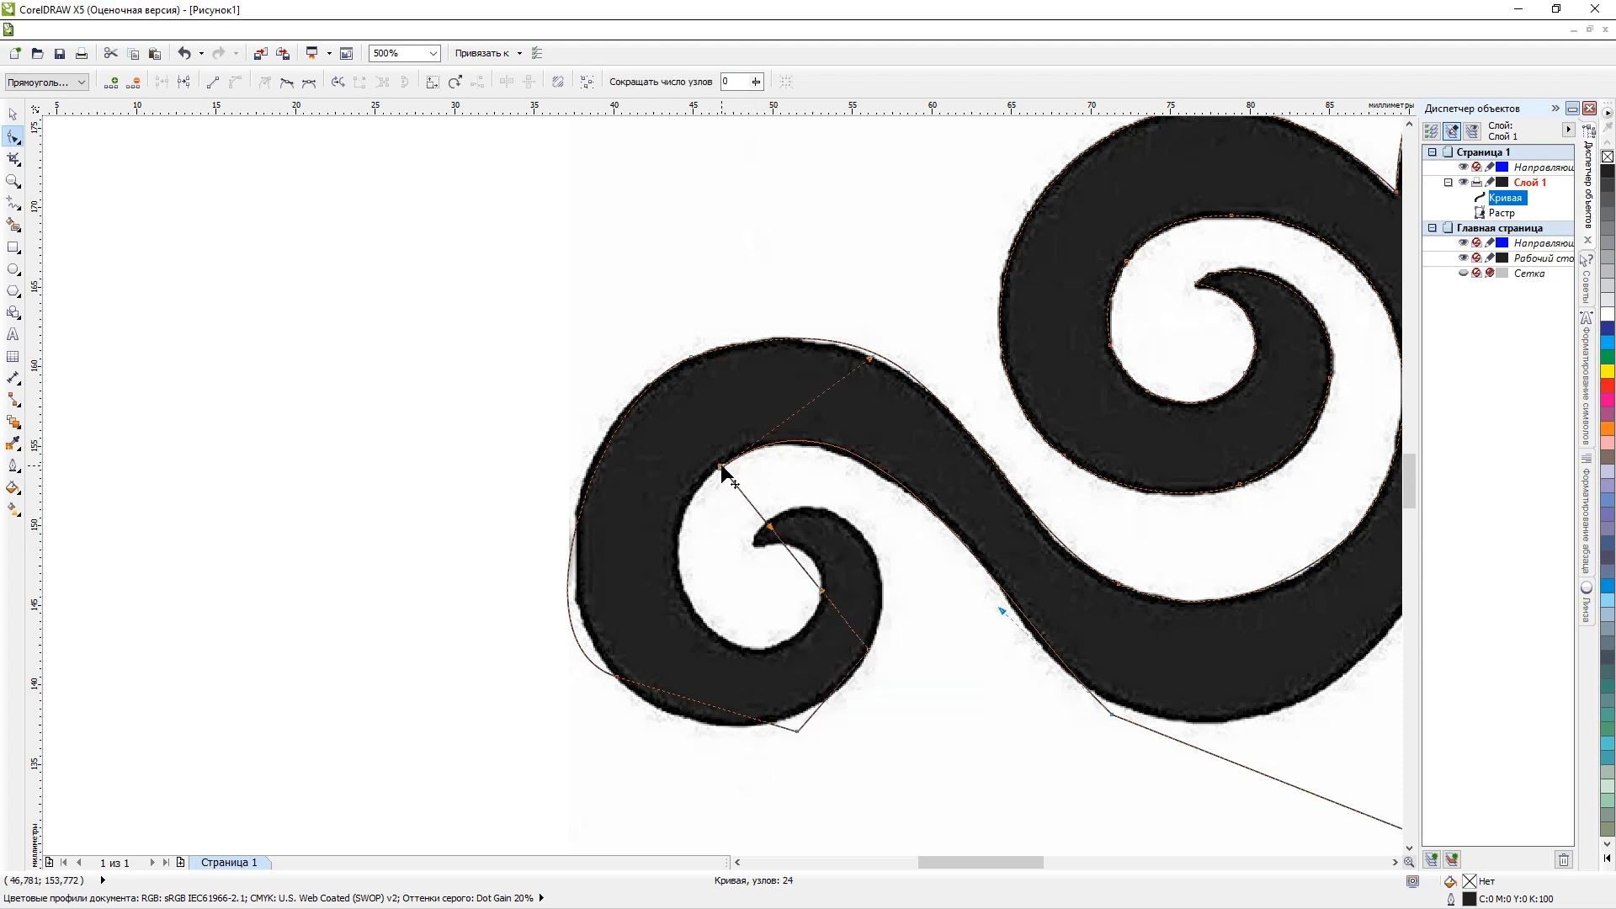
left_click_drag(773, 539, 575, 627)
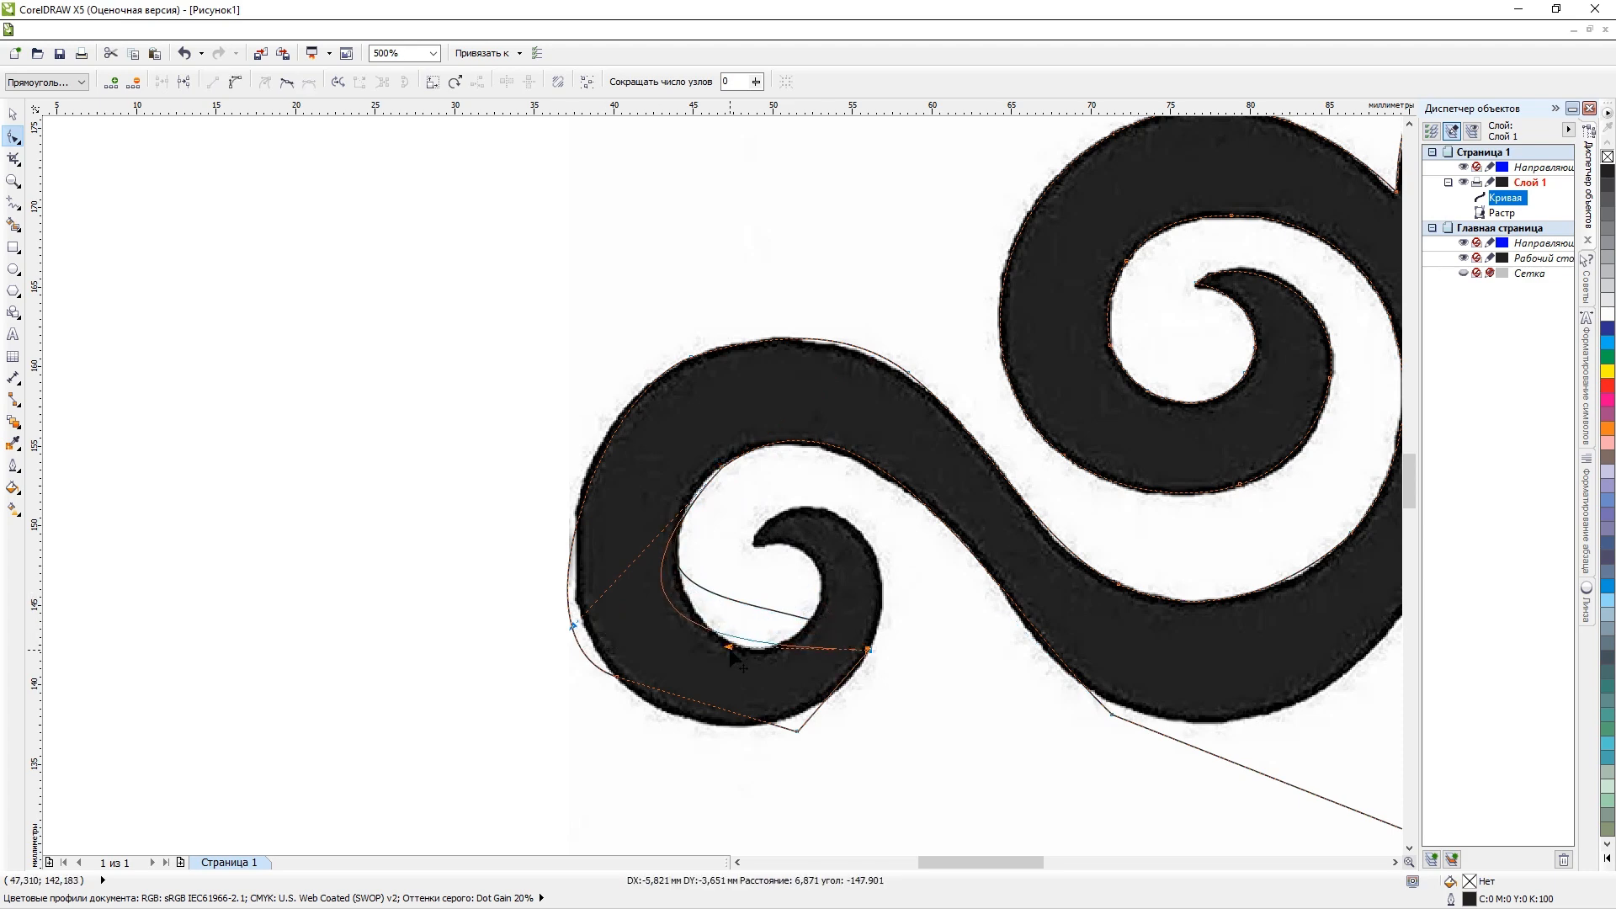
left_click_drag(869, 652, 847, 583)
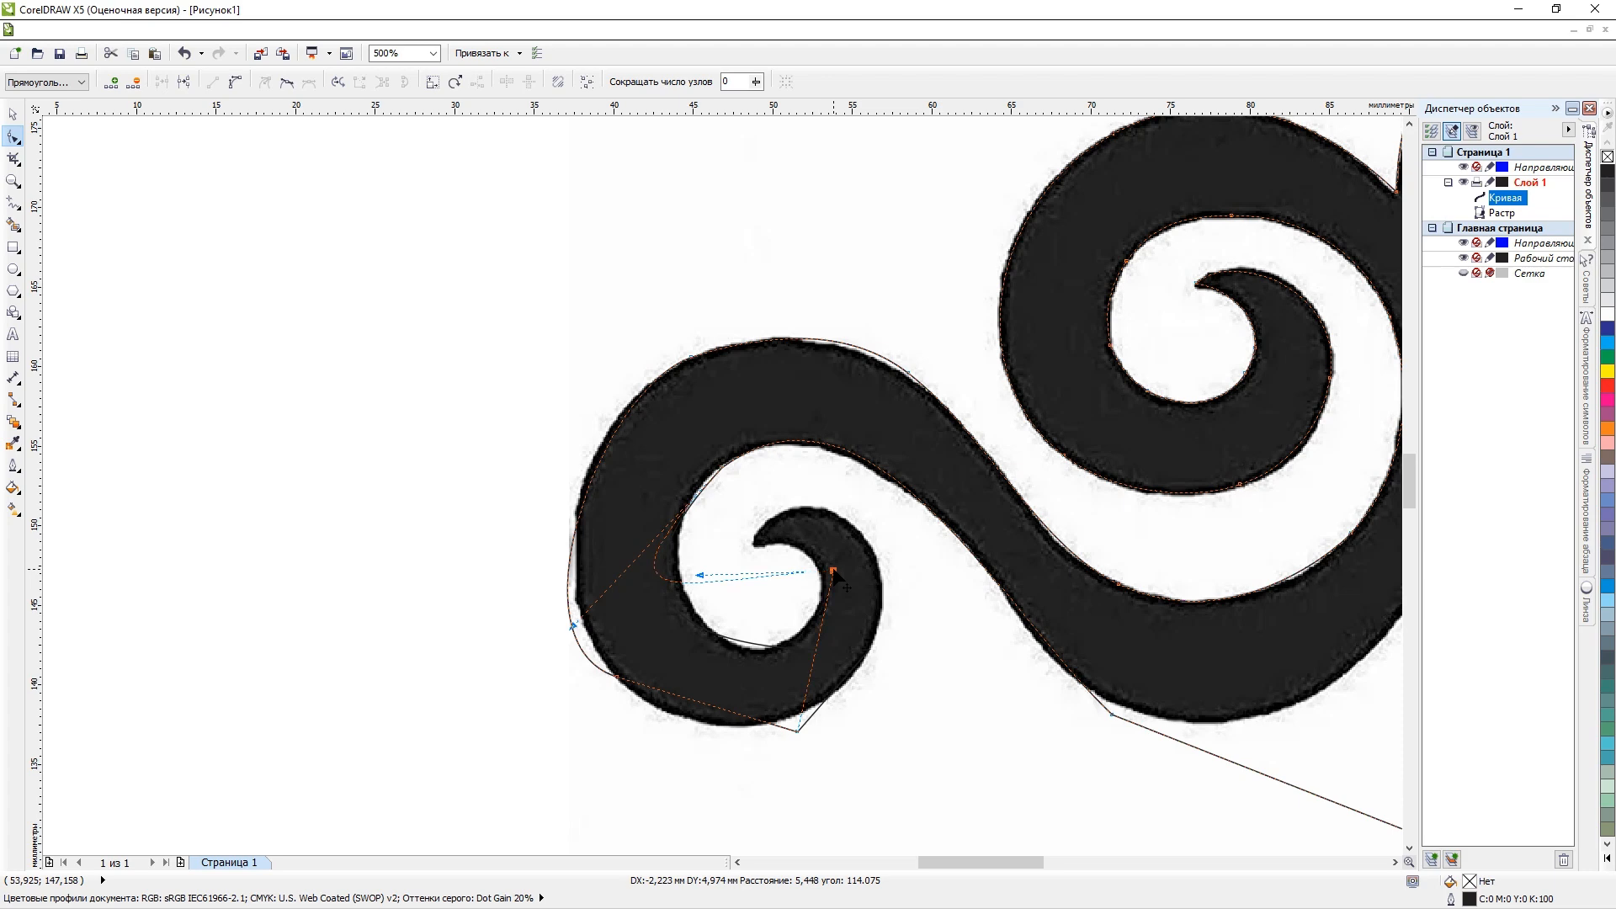
Add a node on the scroll's lower inner edge and move the segment's end node onto the hook's tip.
double_click(712, 581)
left_click_drag(712, 581, 775, 648)
left_click_drag(835, 572, 757, 541)
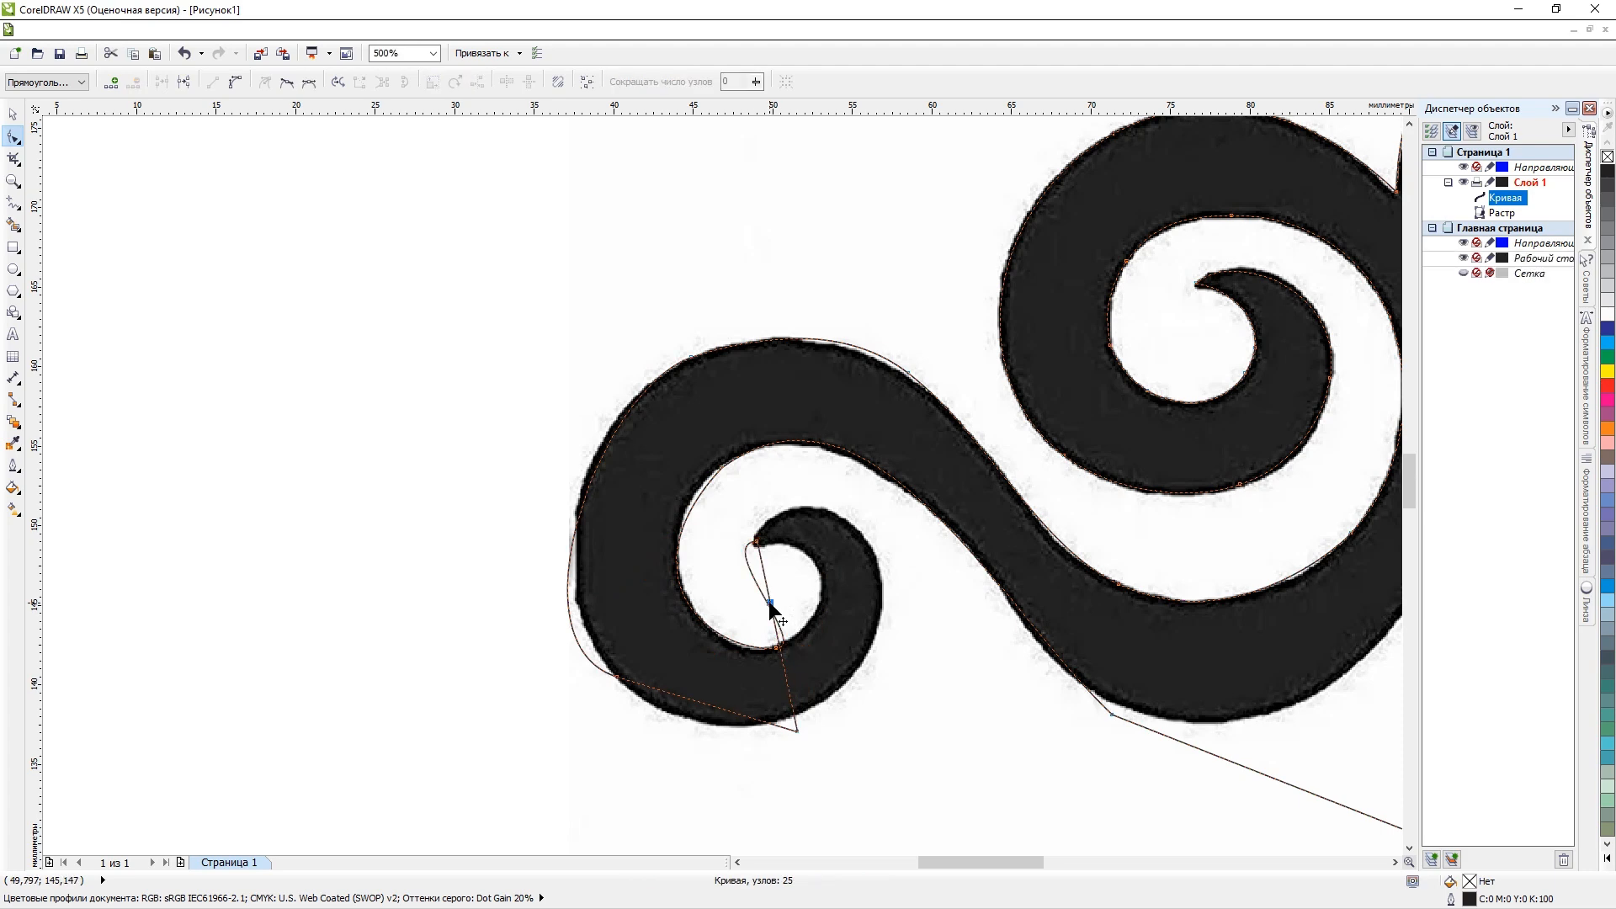
Add a node below the hook's tip, move it above the hook, and adjust the tip's handle to follow the inner edge.
double_click(769, 601)
left_click_drag(769, 601, 884, 491)
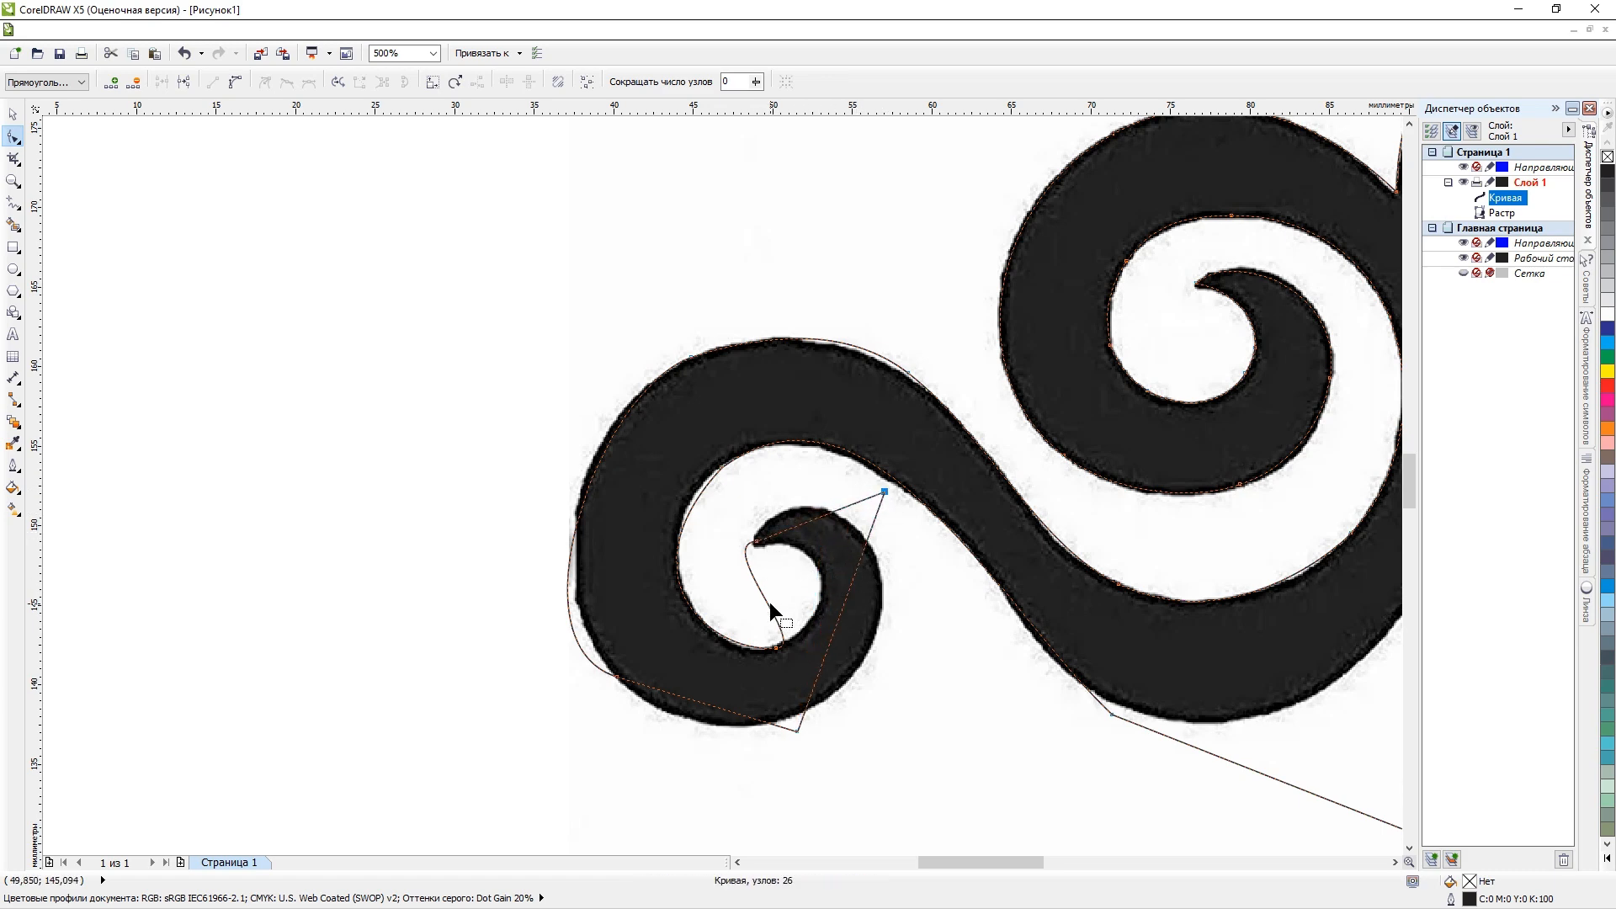
left_click(757, 542)
left_click_drag(715, 539, 873, 554)
scroll(786, 650, "up", 2)
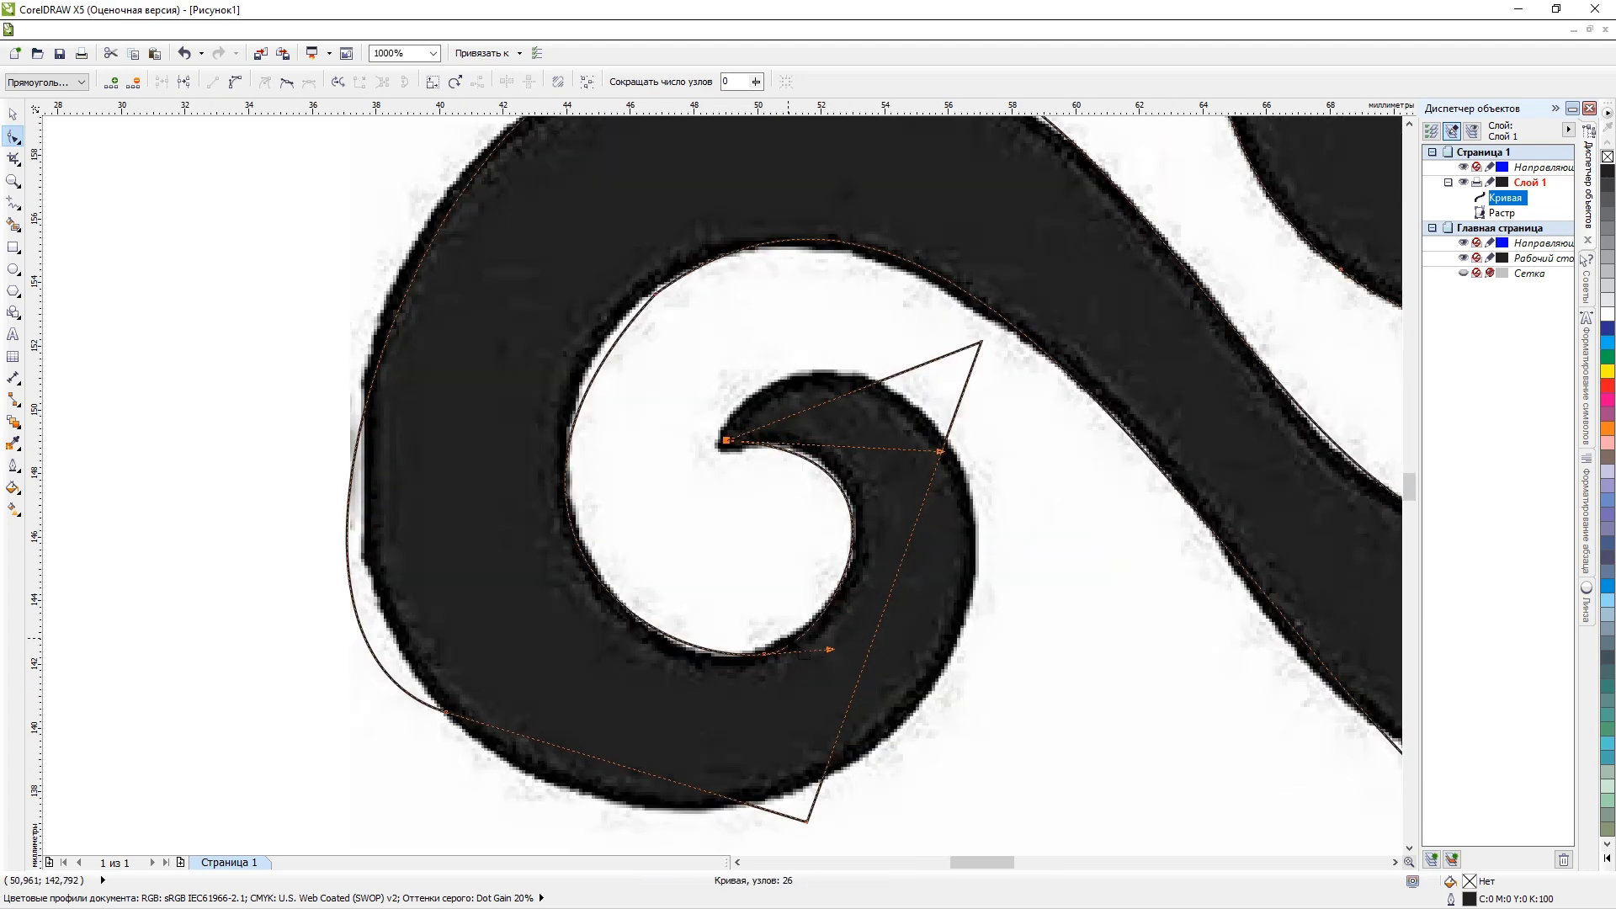
scroll(759, 477, "down", 2)
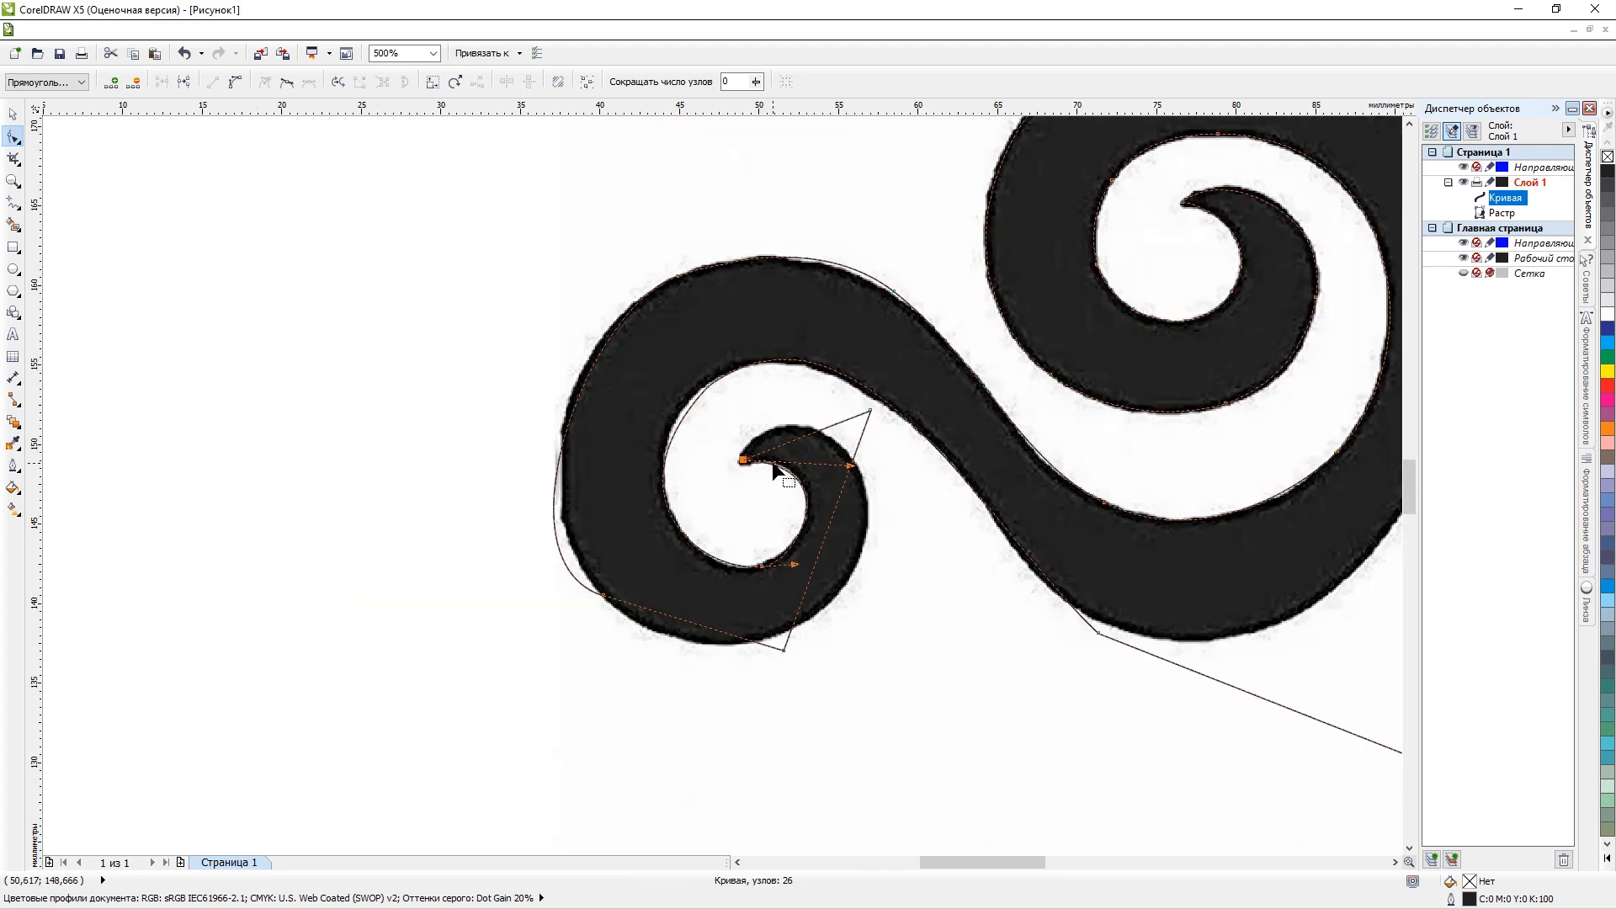
Delete the node above the hook and convert the line from the hook's tip to the lower corner into a curve.
key("Delete")
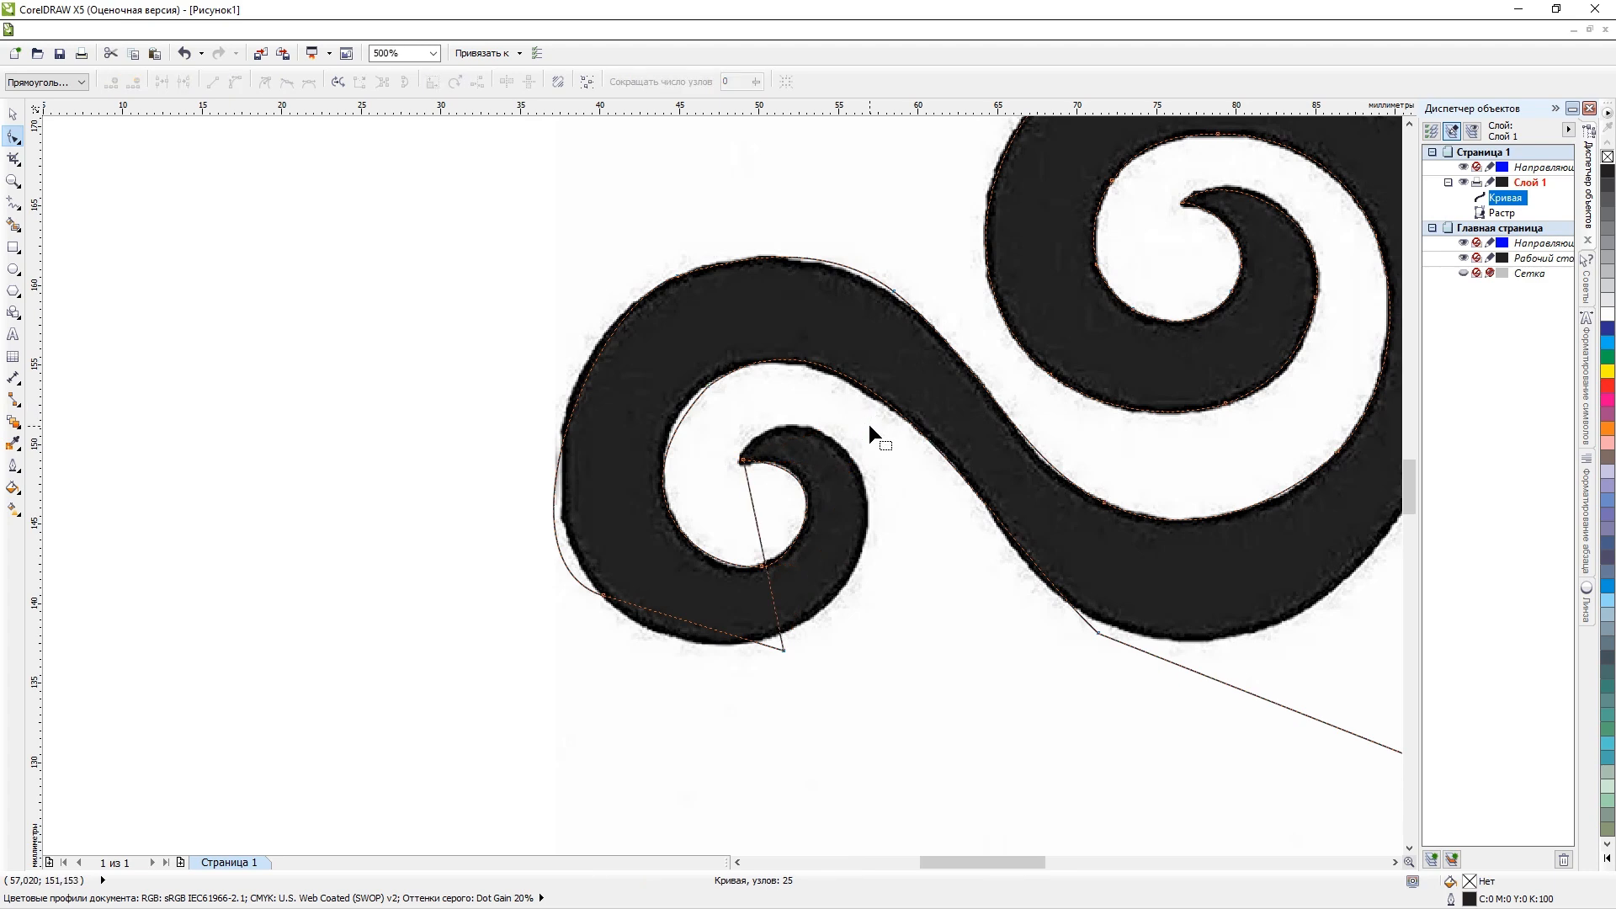
right_click(760, 543)
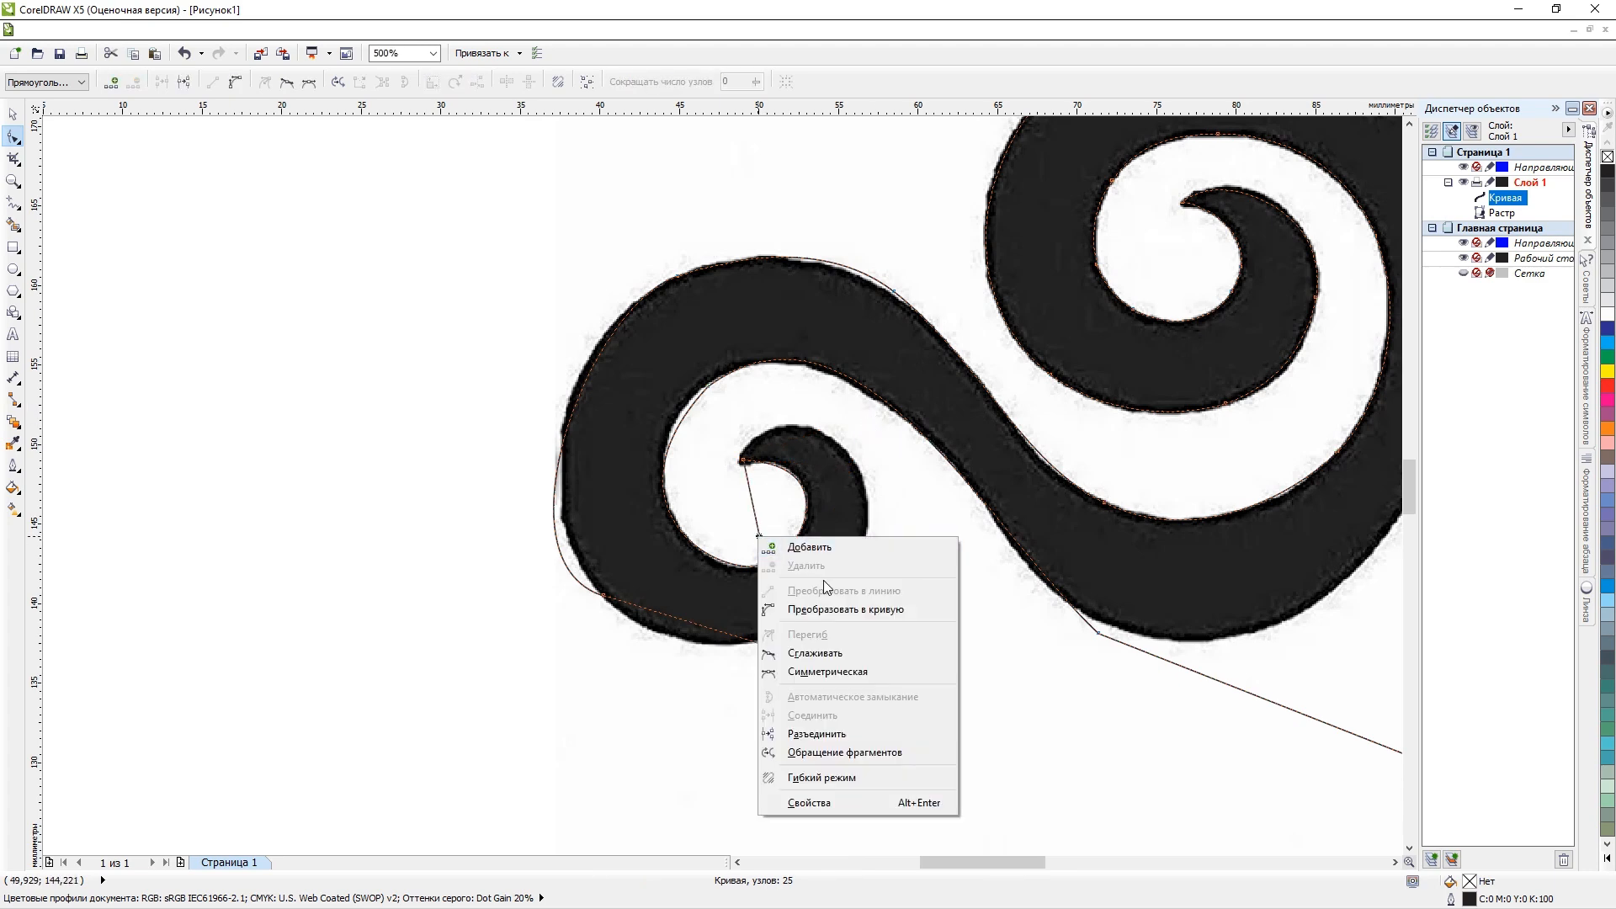
left_click(833, 609)
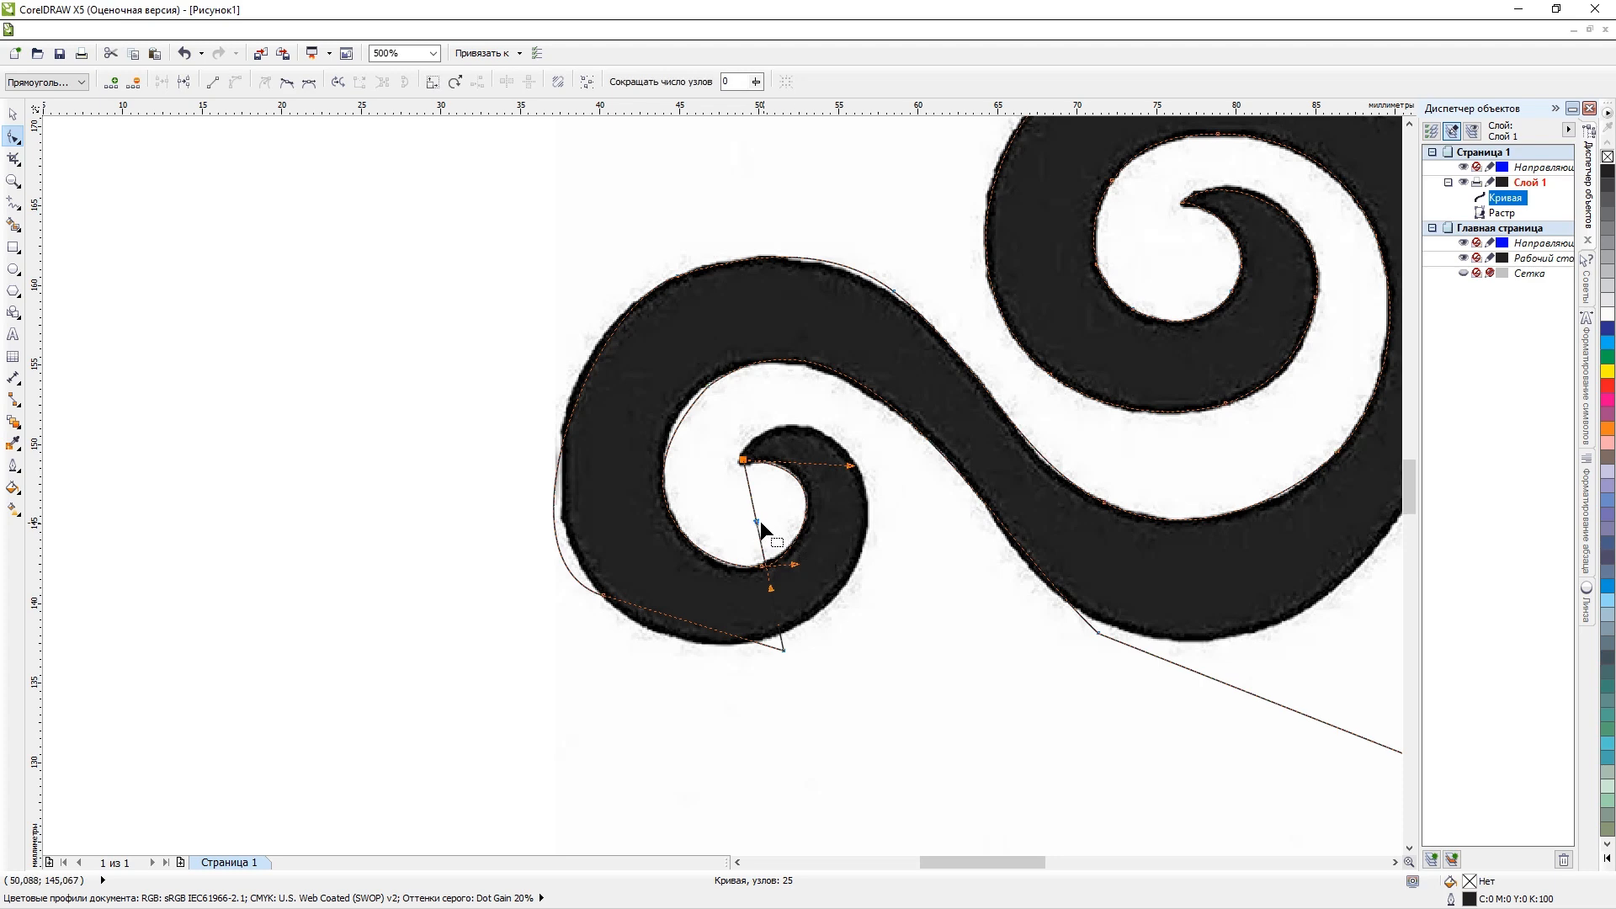
Bend the converted curve over the hook's top and place a new node on the hook's right outer edge.
left_click_drag(756, 521, 885, 319)
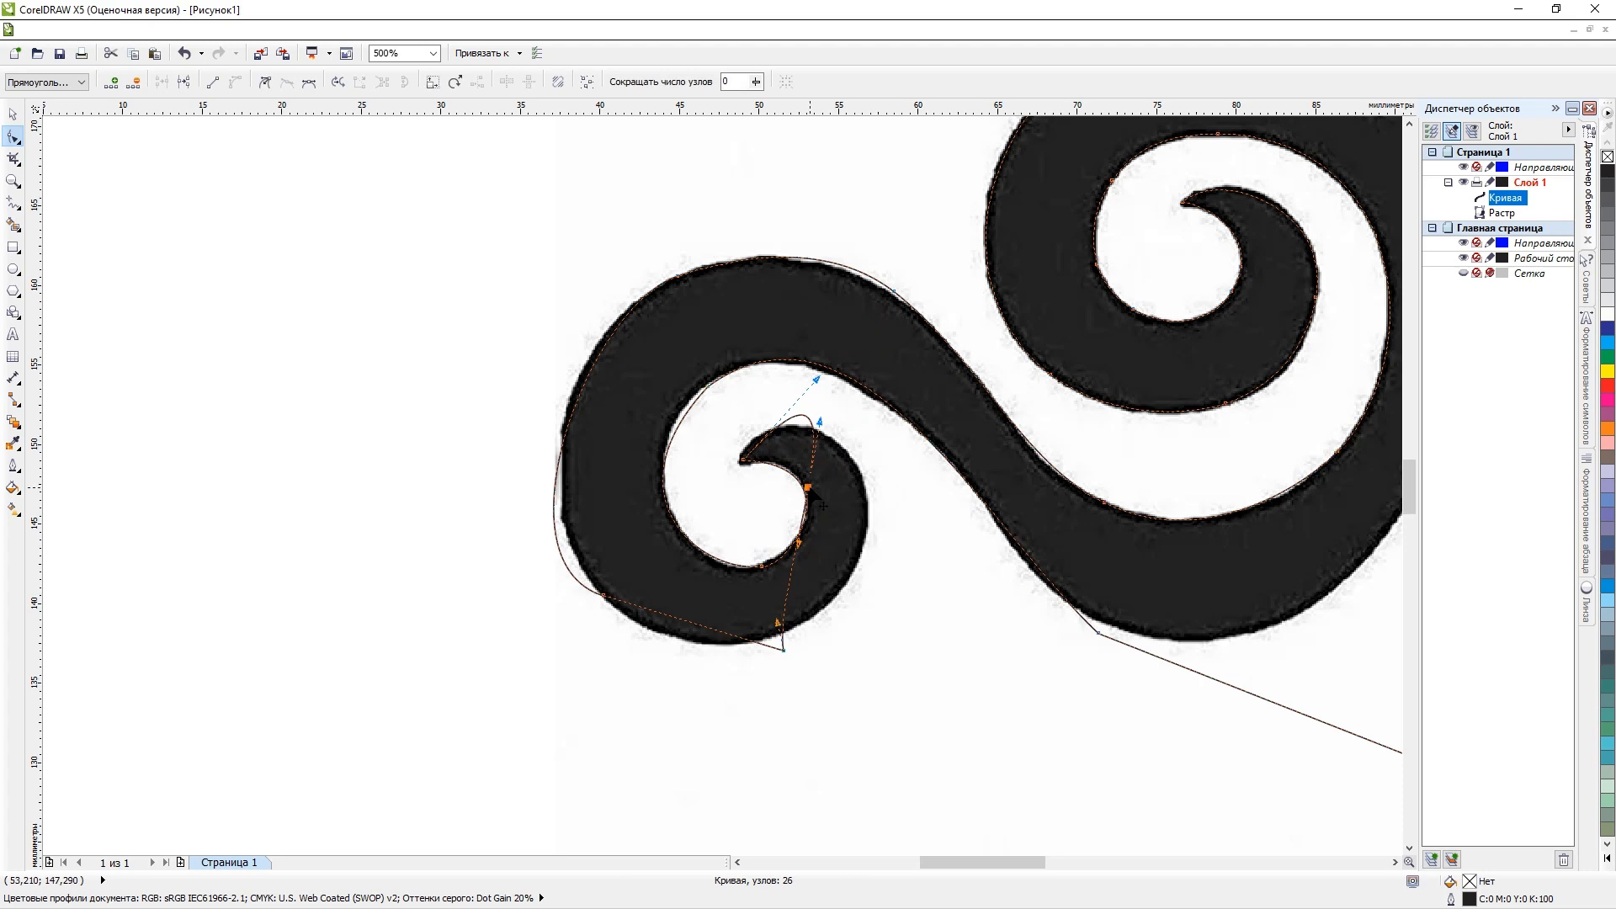
left_click_drag(814, 494, 867, 539)
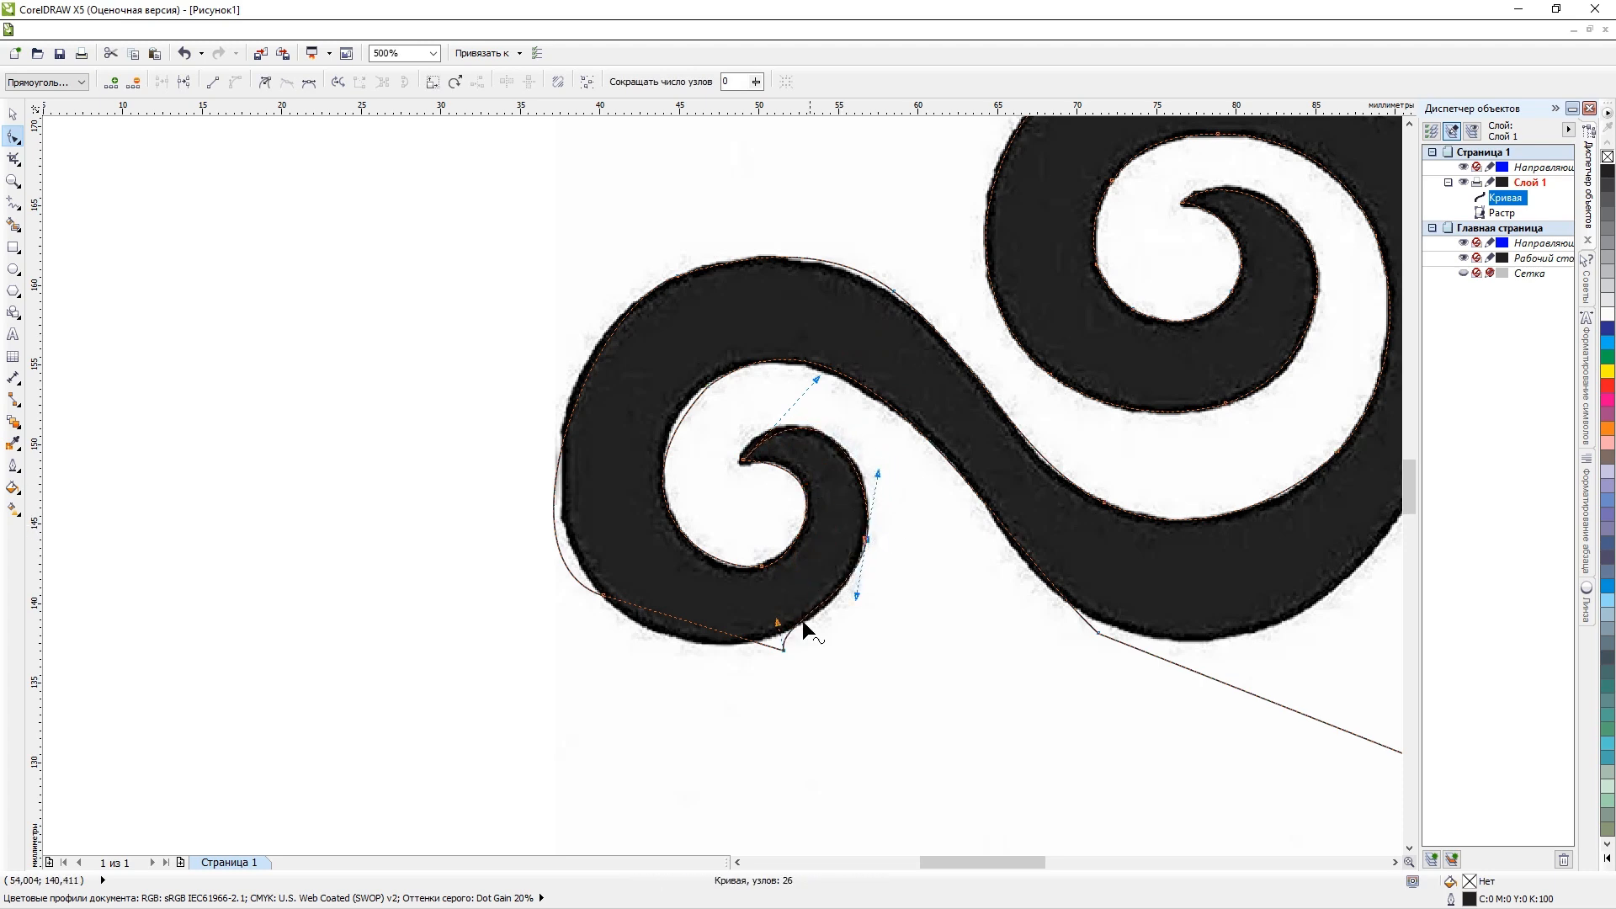
Delete the corner node and the lower left node under the scroll, and place a new node on its left outer edge.
double_click(782, 650)
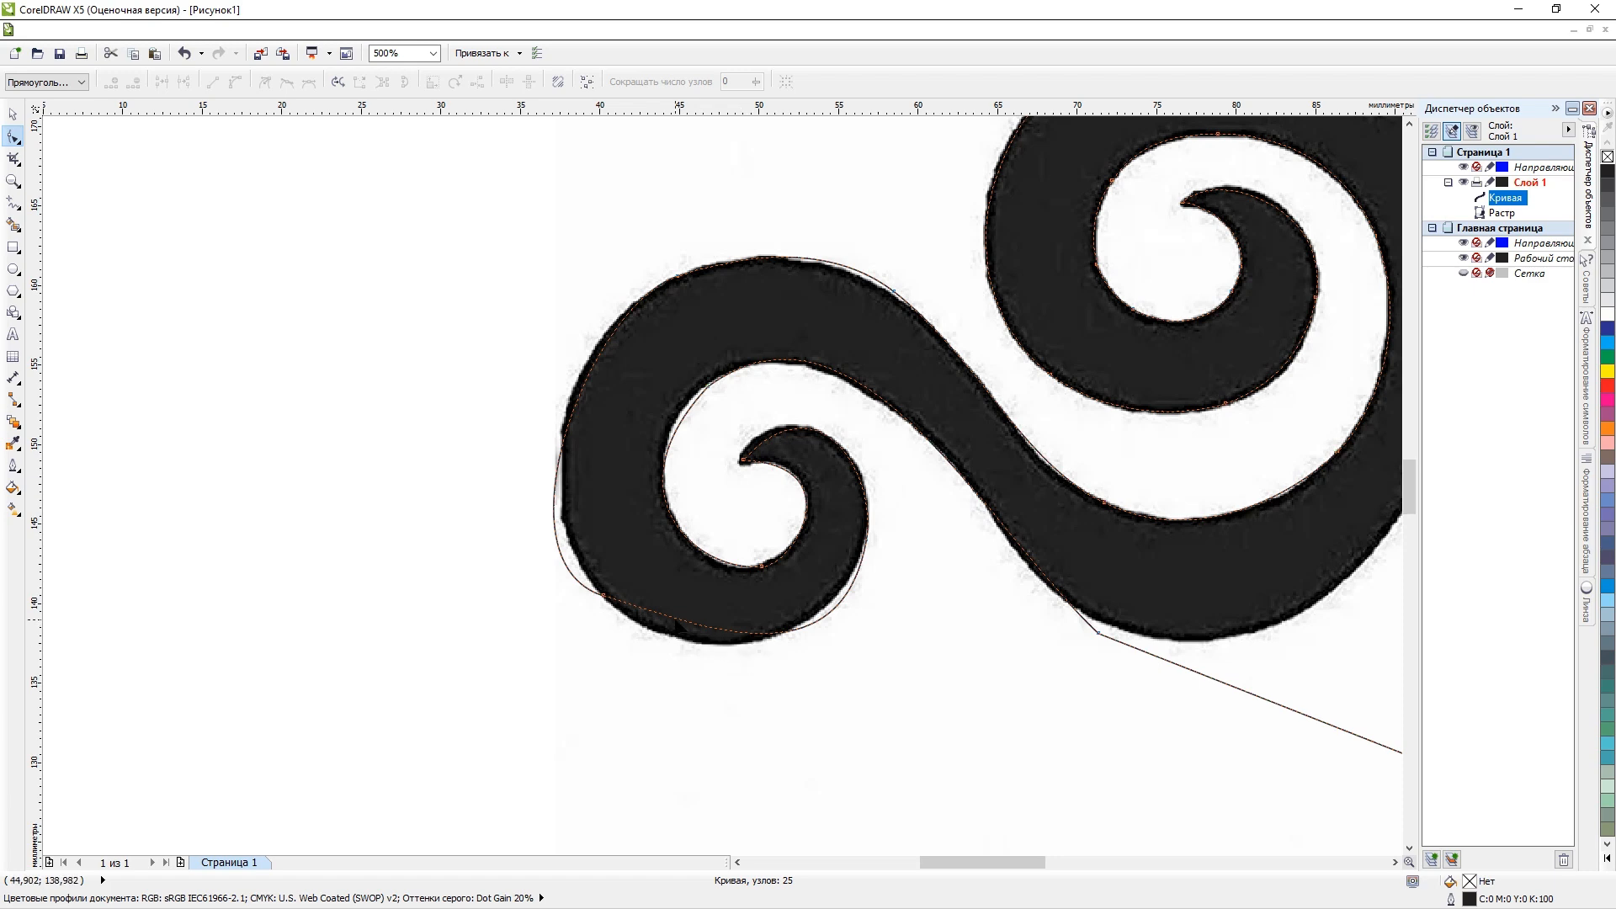
double_click(603, 596)
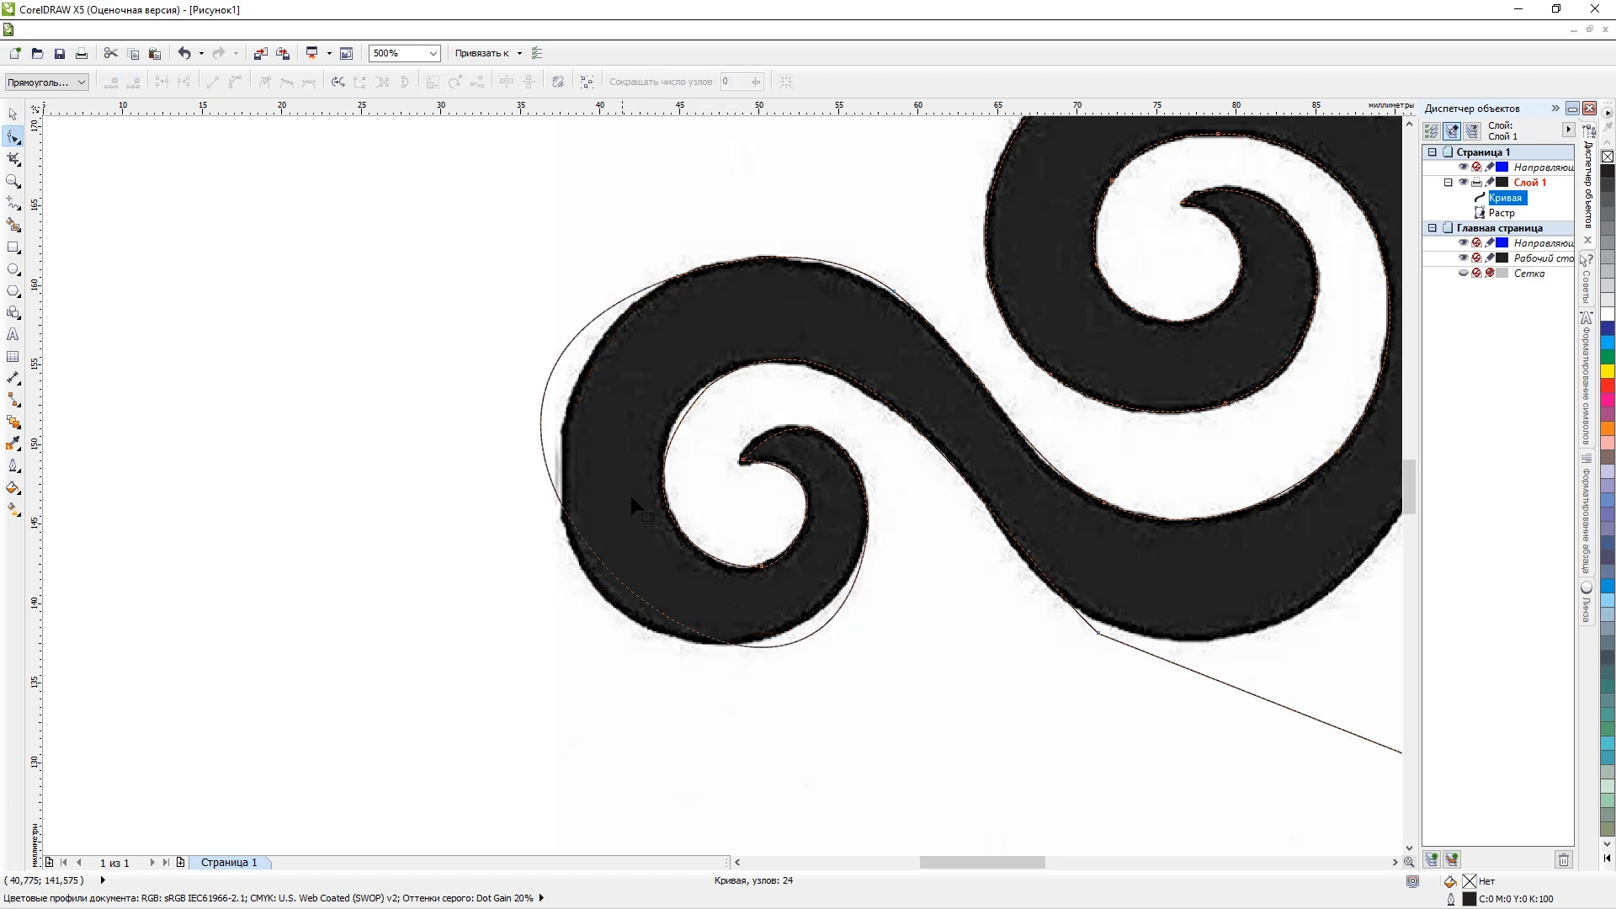
double_click(543, 396)
left_click_drag(544, 396, 562, 429)
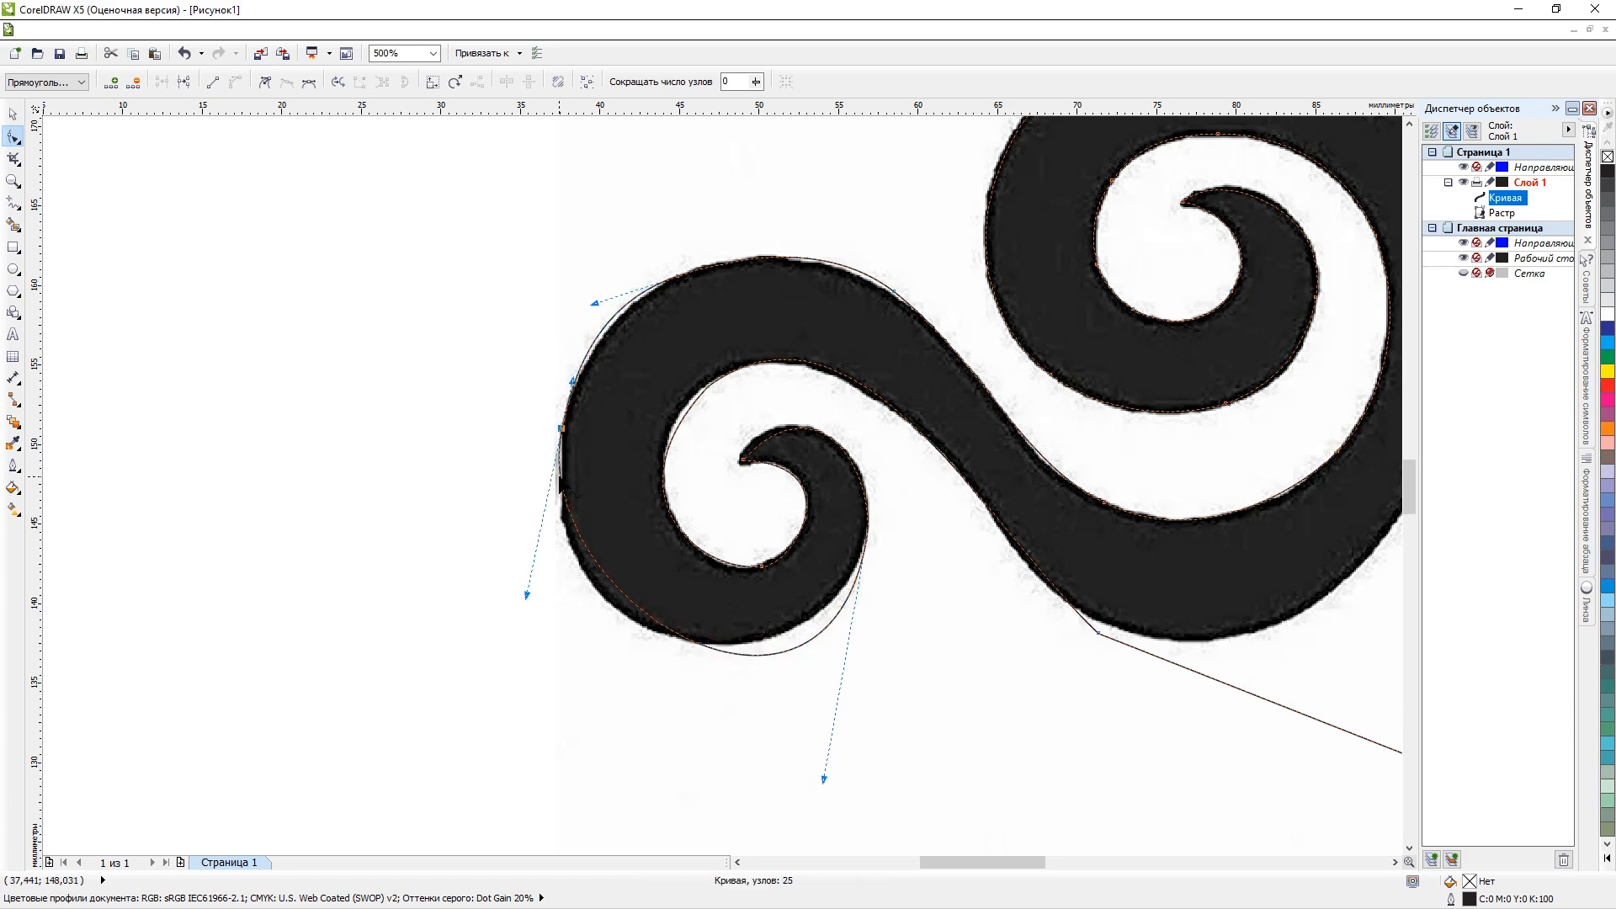
Add nodes at the scroll's lower left and bottom outer edge and fit the curve to the raster's outline there.
scroll(600, 570, "up", 1)
double_click(587, 572)
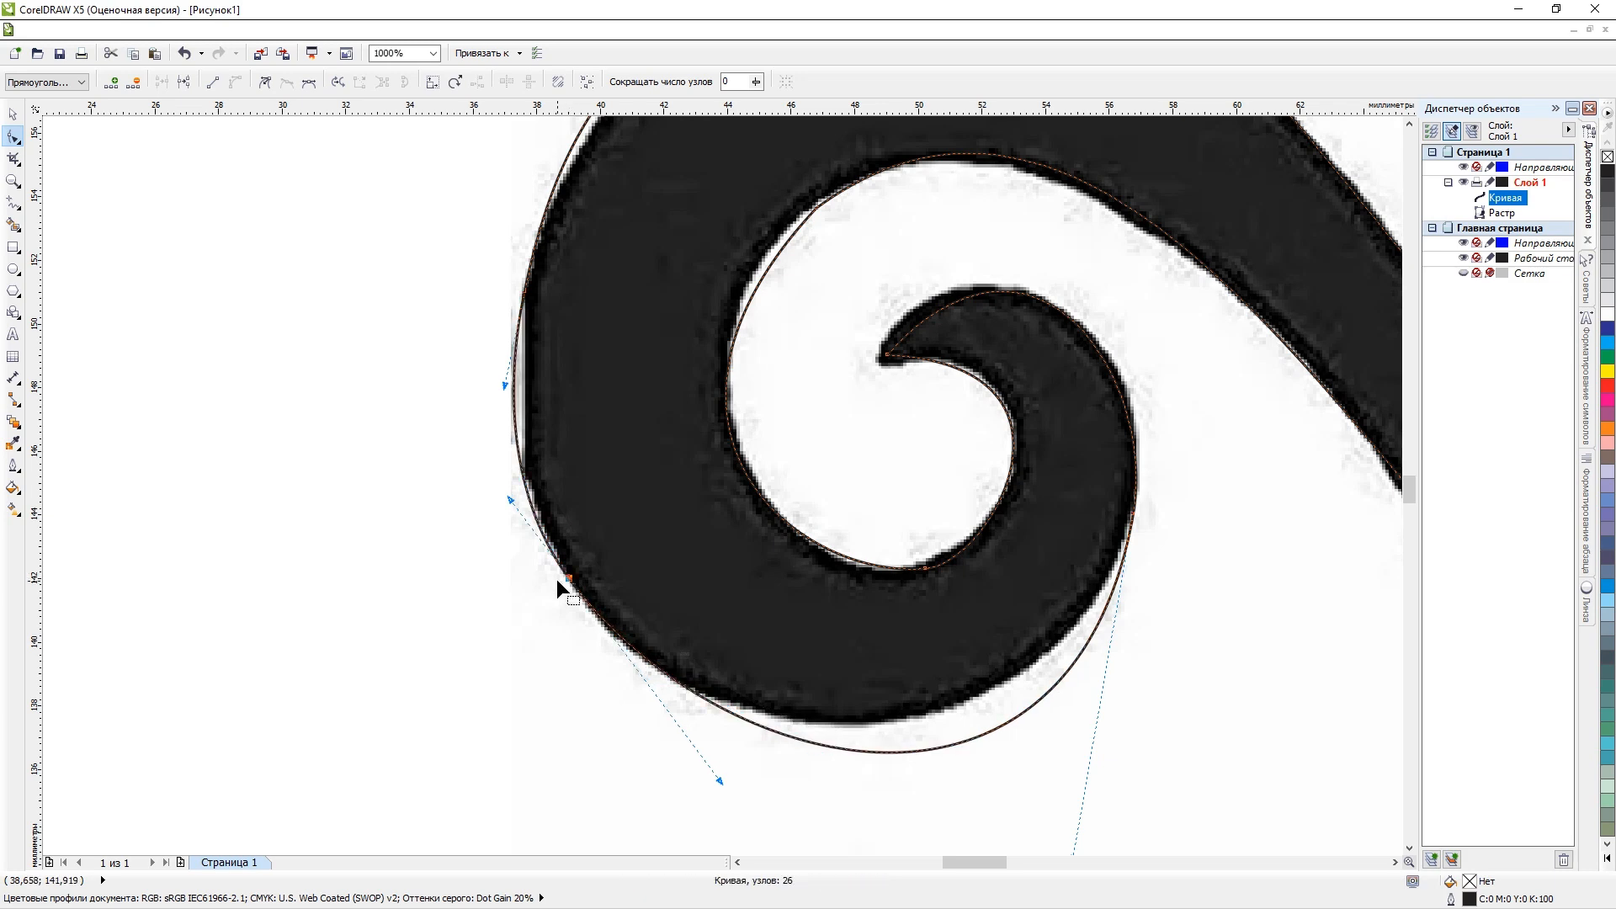
double_click(962, 739)
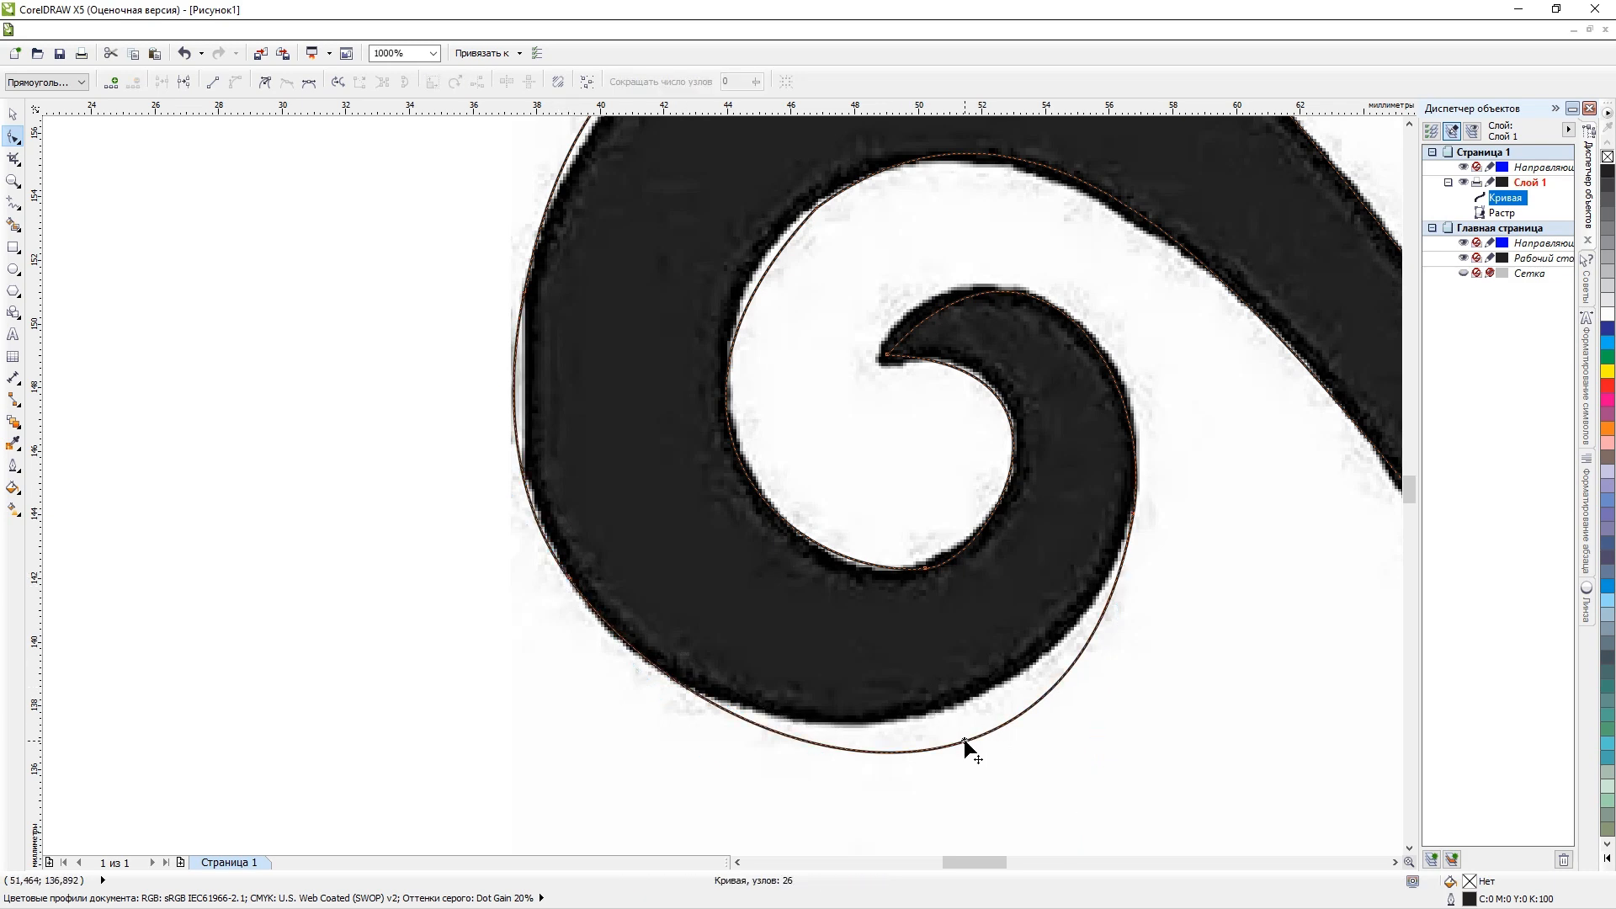
left_click_drag(963, 739, 958, 705)
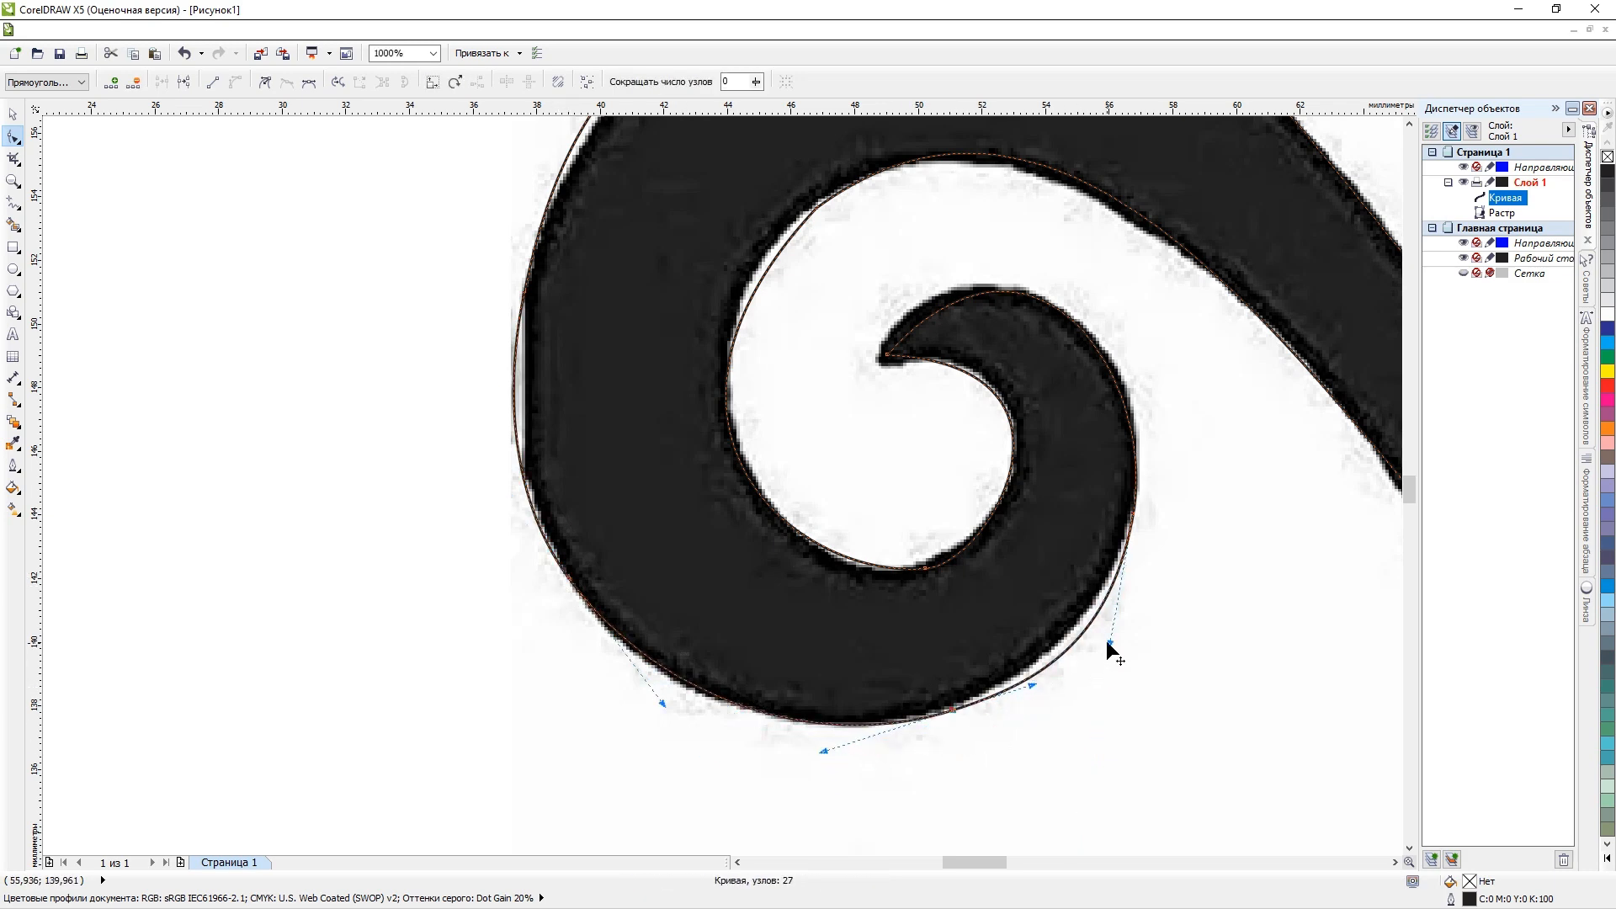
left_click(1094, 649)
scroll(1087, 652, "down", 1)
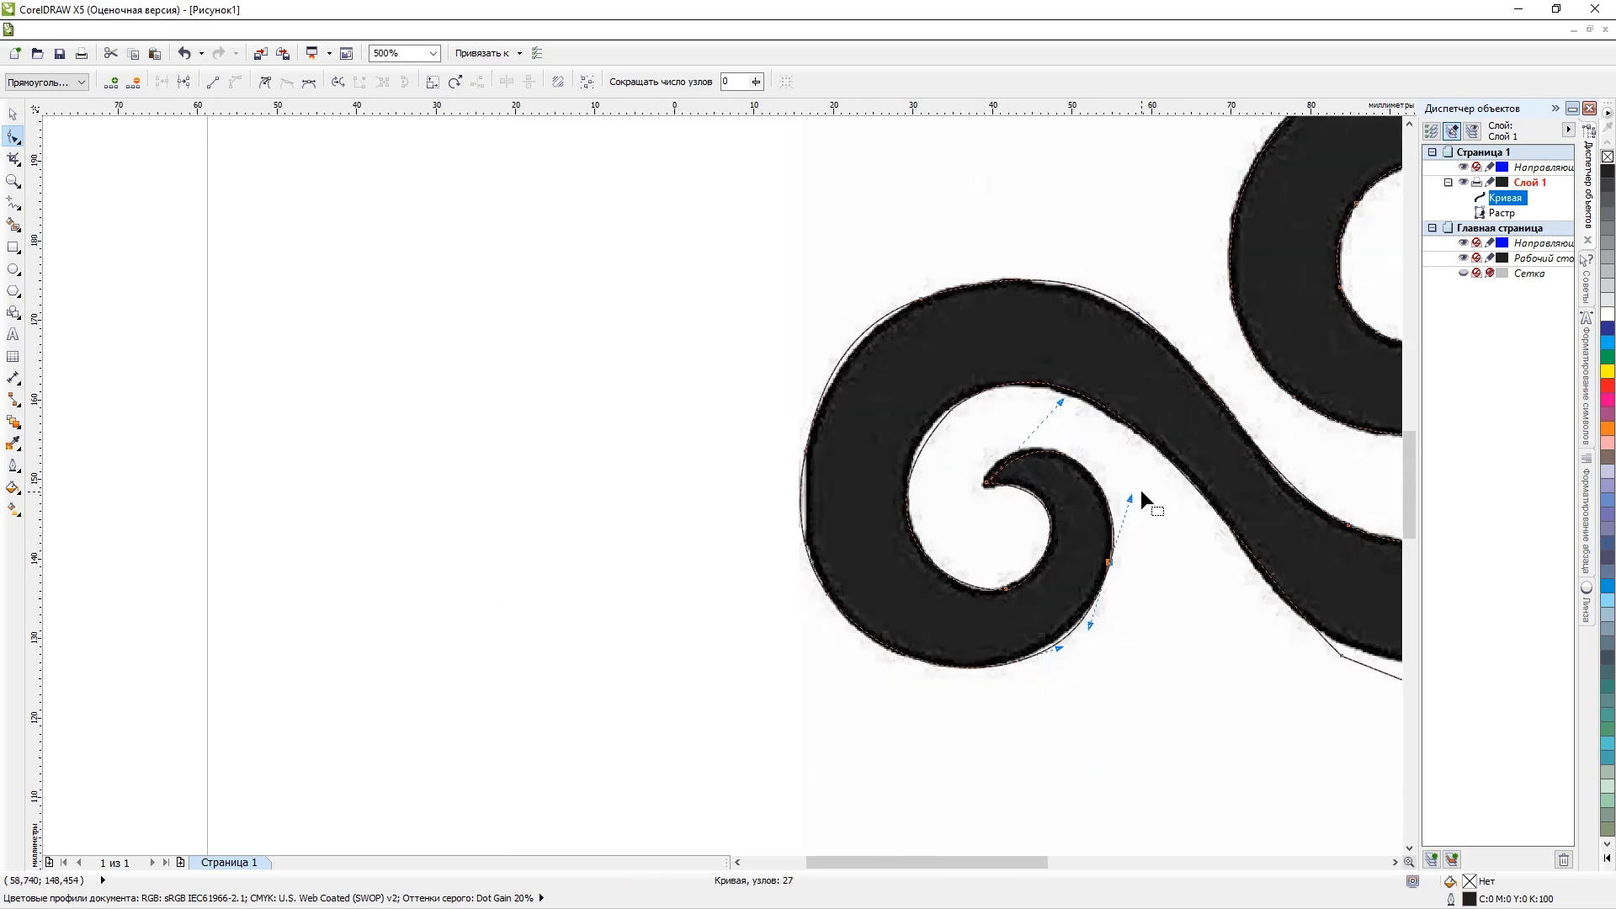
scroll(1153, 488, "down", 1)
scroll(1179, 454, "up", 2)
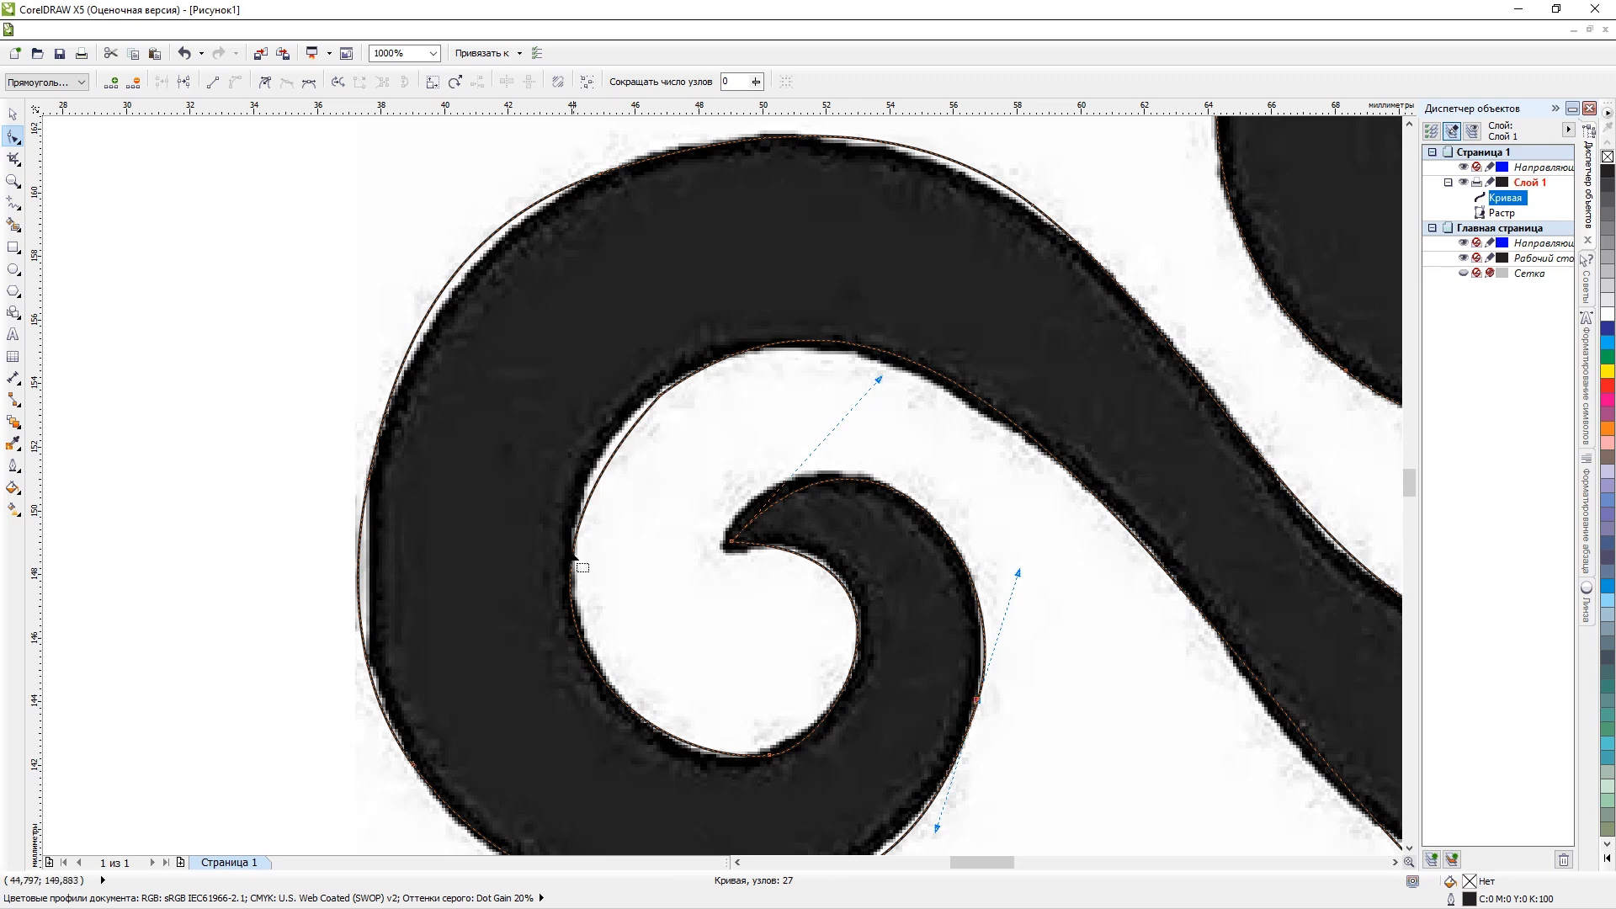
left_click(600, 486)
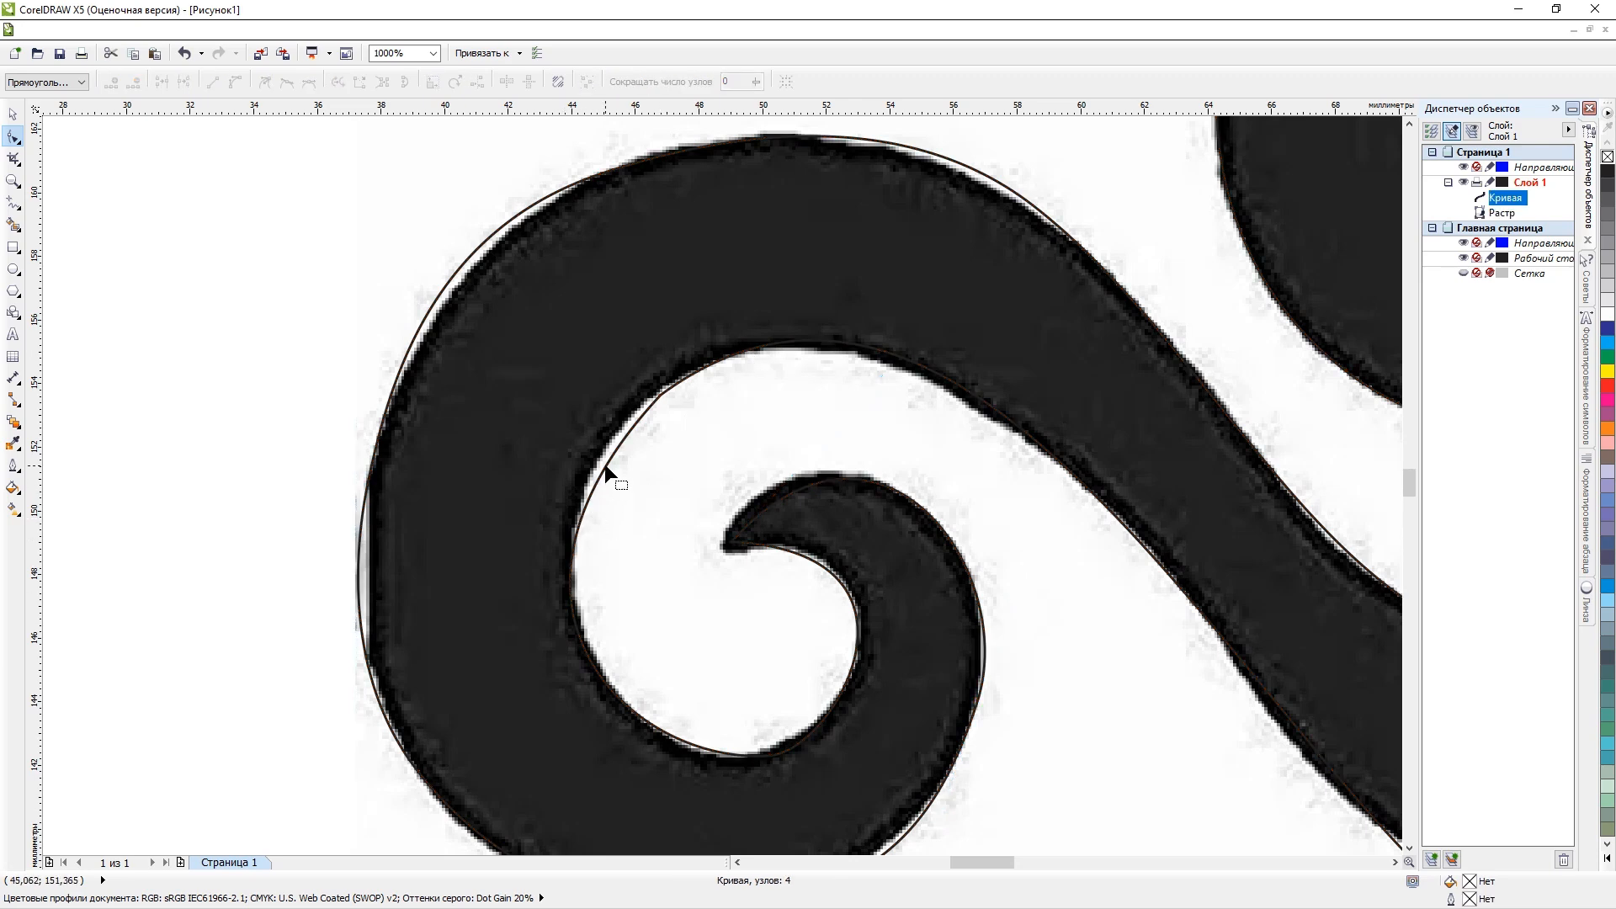
left_click(658, 391)
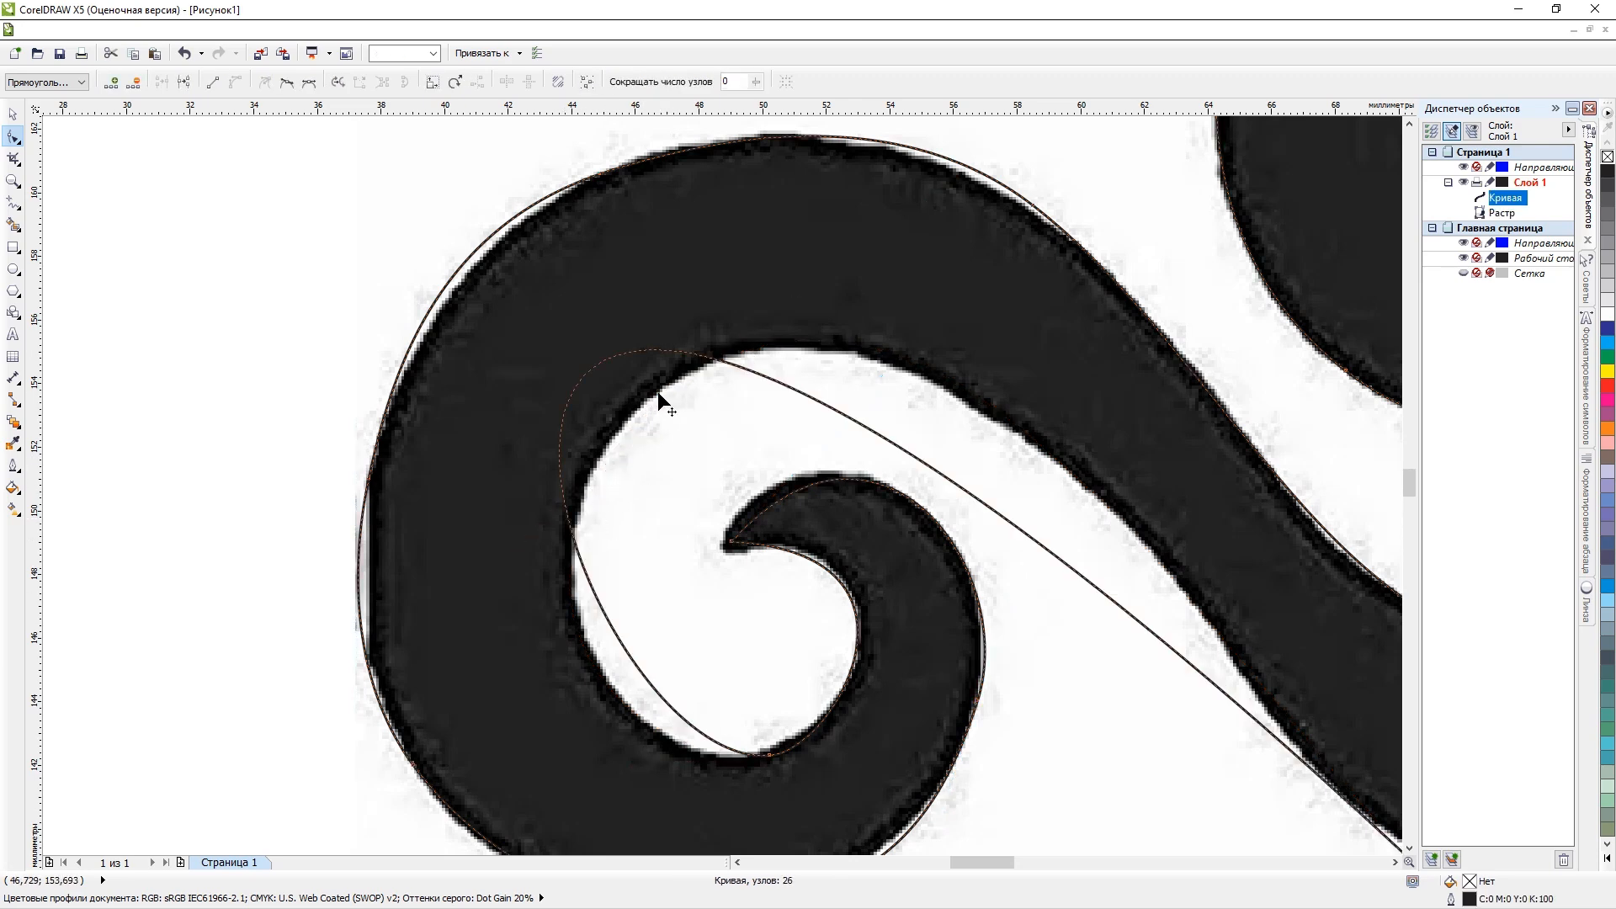
key("Delete")
key("ctrl+z")
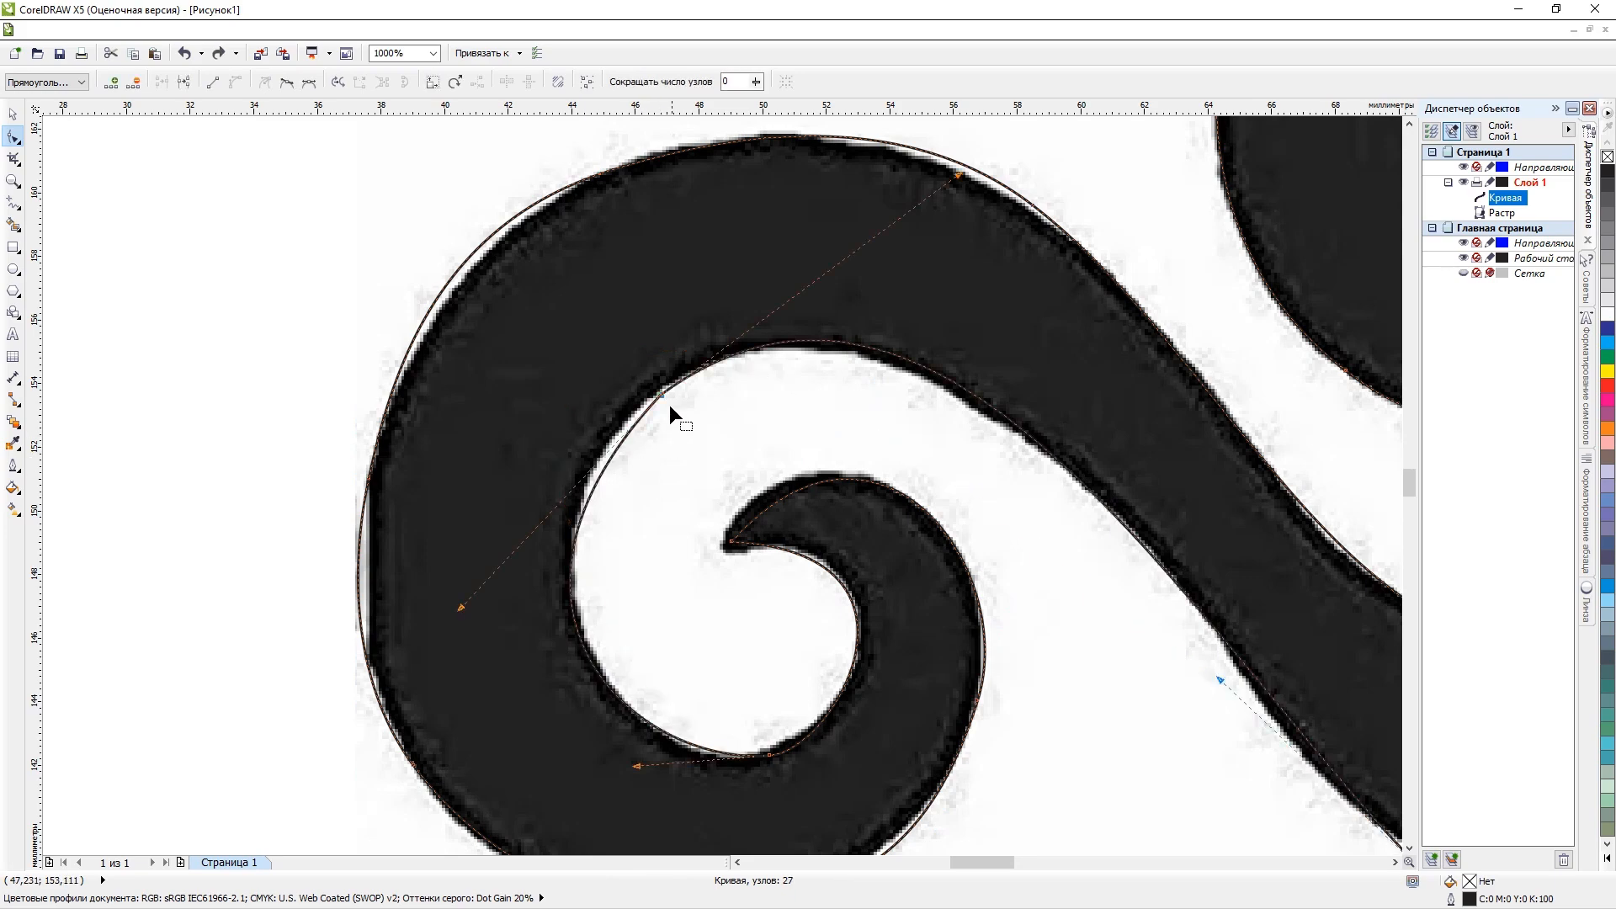
Move the node at the scroll's upper left inner edge outward and adjust its lower handle to follow the inner outline.
left_click_drag(661, 396, 641, 398)
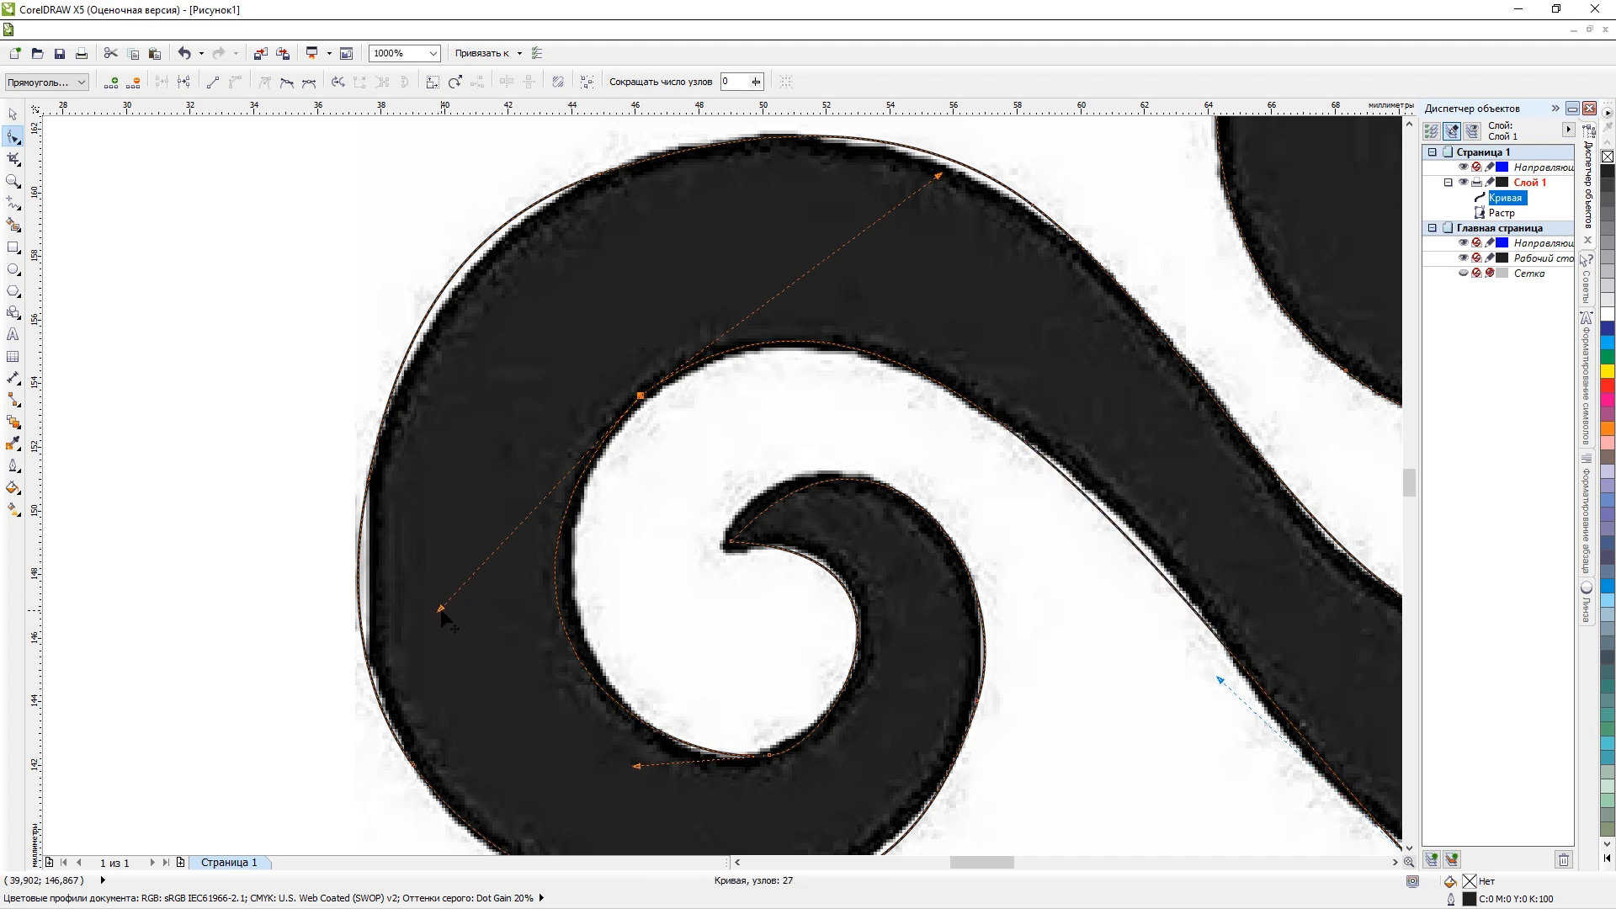
left_click_drag(440, 608, 478, 619)
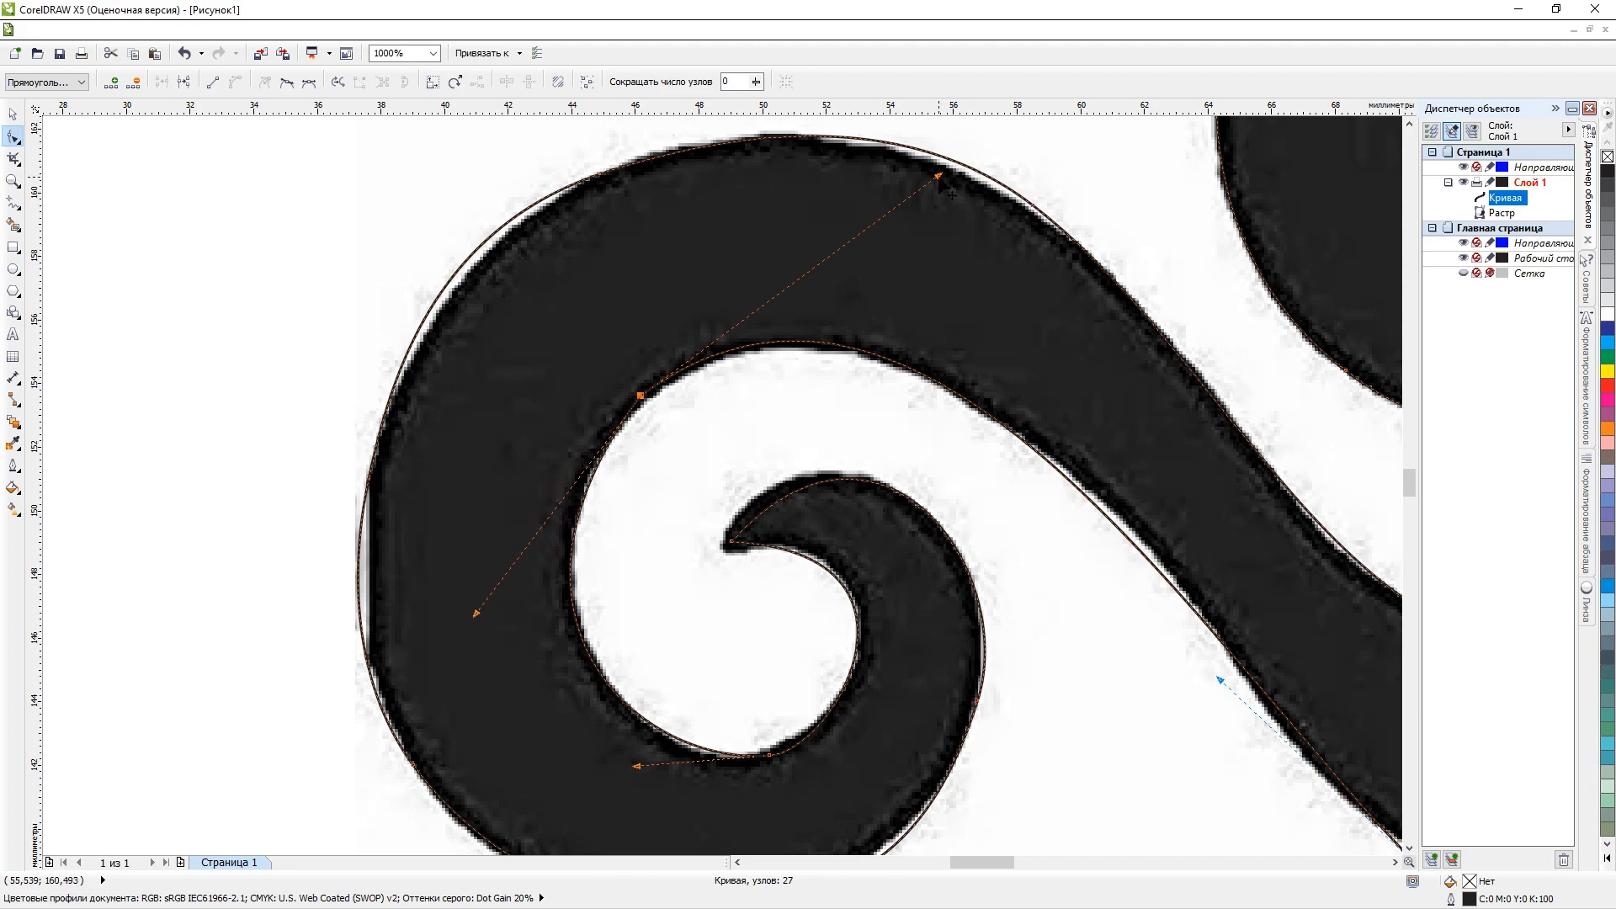
mouse_move(941, 177)
left_mouse_down()
mouse_move(872, 217)
mouse_move(943, 176)
mouse_move(774, 131)
mouse_move(763, 189)
mouse_move(686, 200)
mouse_move(875, 263)
mouse_move(1044, 438)
mouse_move(906, 205)
mouse_move(922, 252)
mouse_move(867, 305)
mouse_move(669, 392)
mouse_move(670, 456)
mouse_move(1171, 99)
mouse_move(1024, 326)
mouse_move(944, 314)
mouse_move(905, 335)
mouse_move(941, 309)
left_mouse_up()
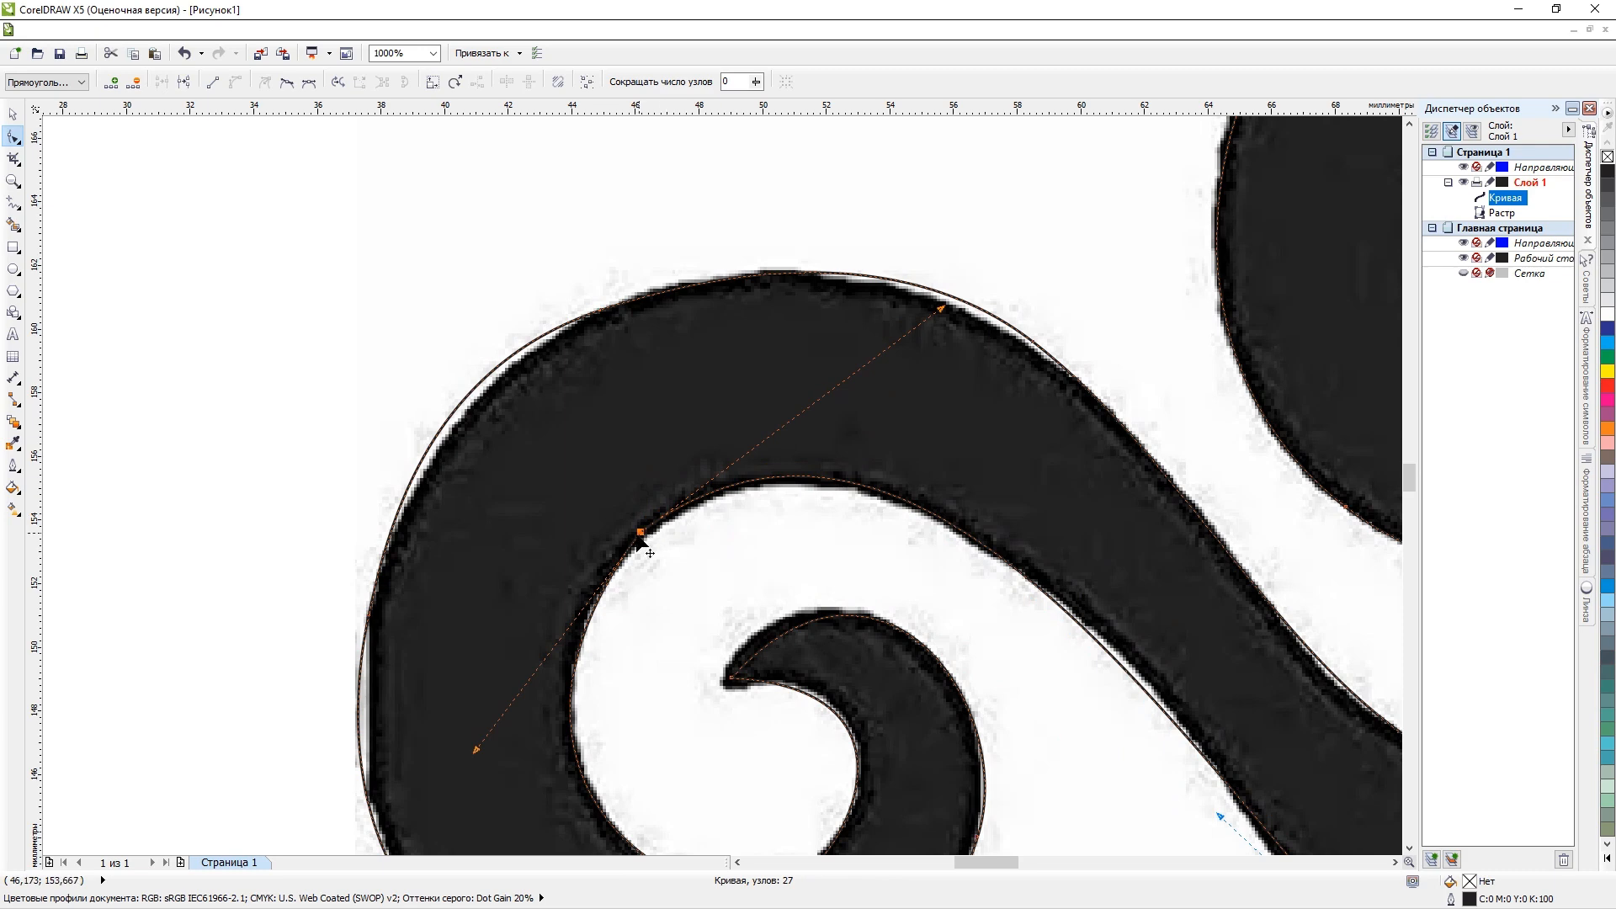
left_click_drag(640, 532, 644, 539)
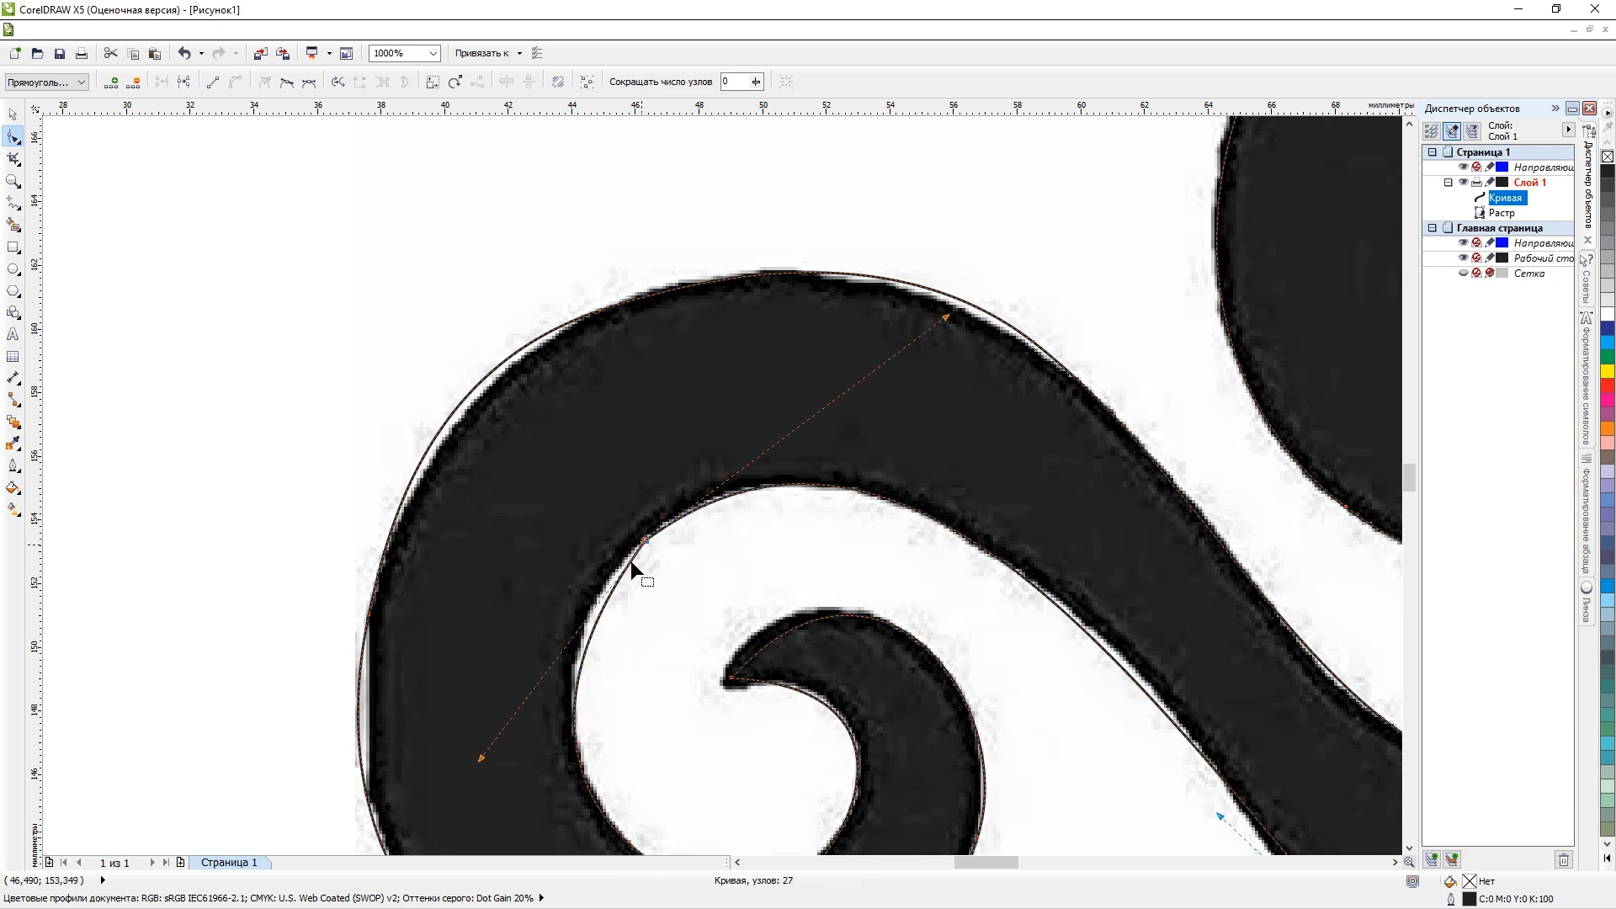
double_click(591, 618)
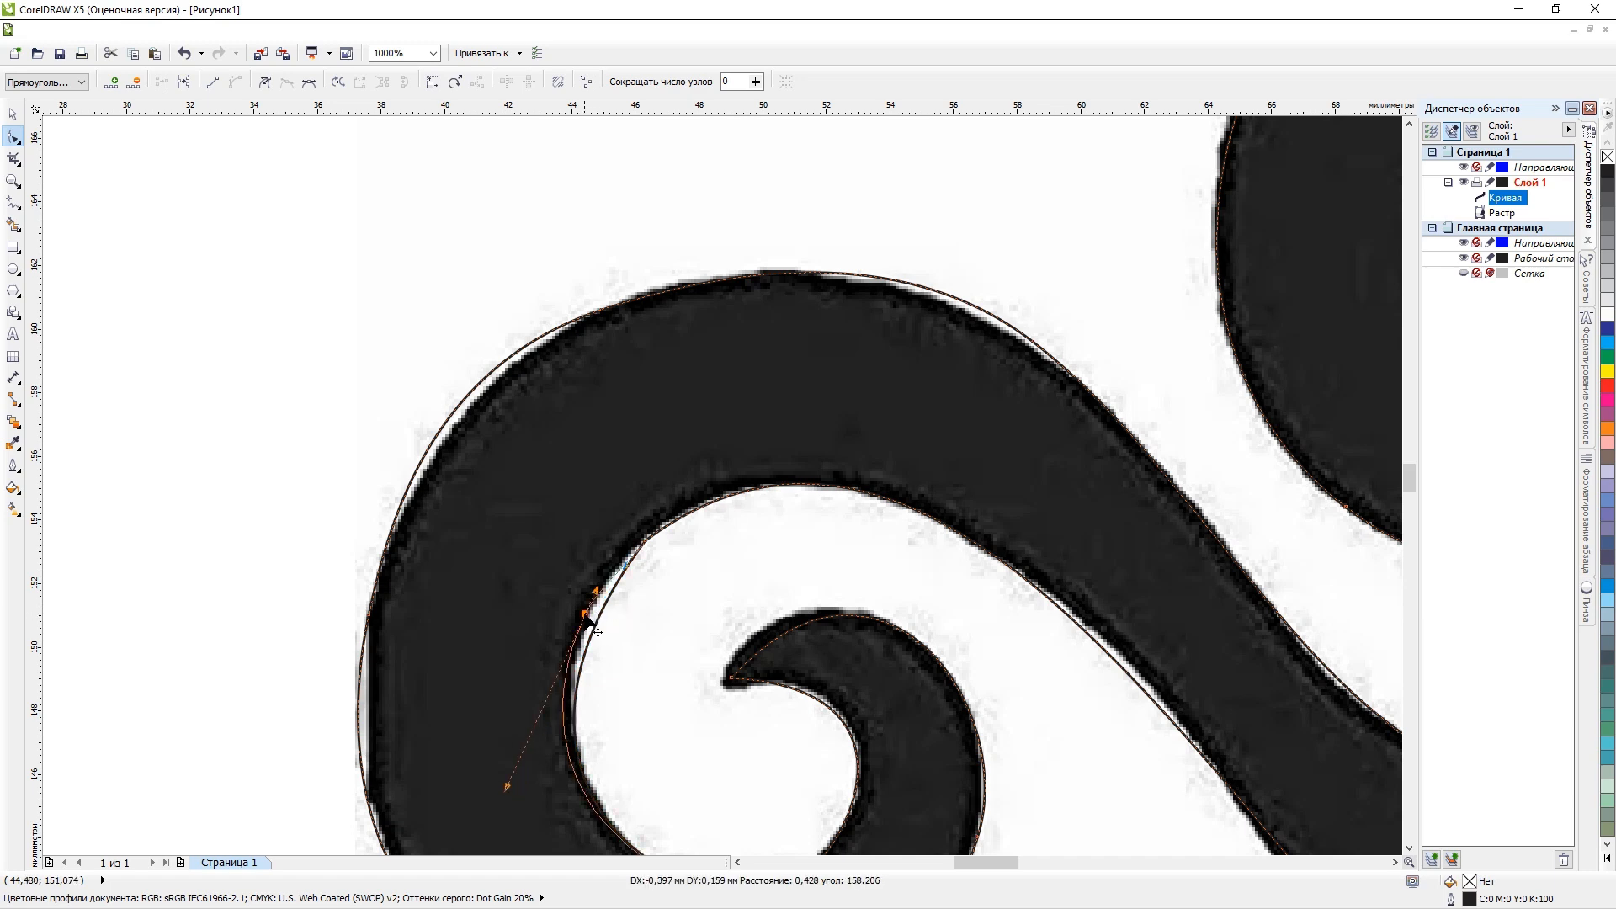
key("ctrl+z")
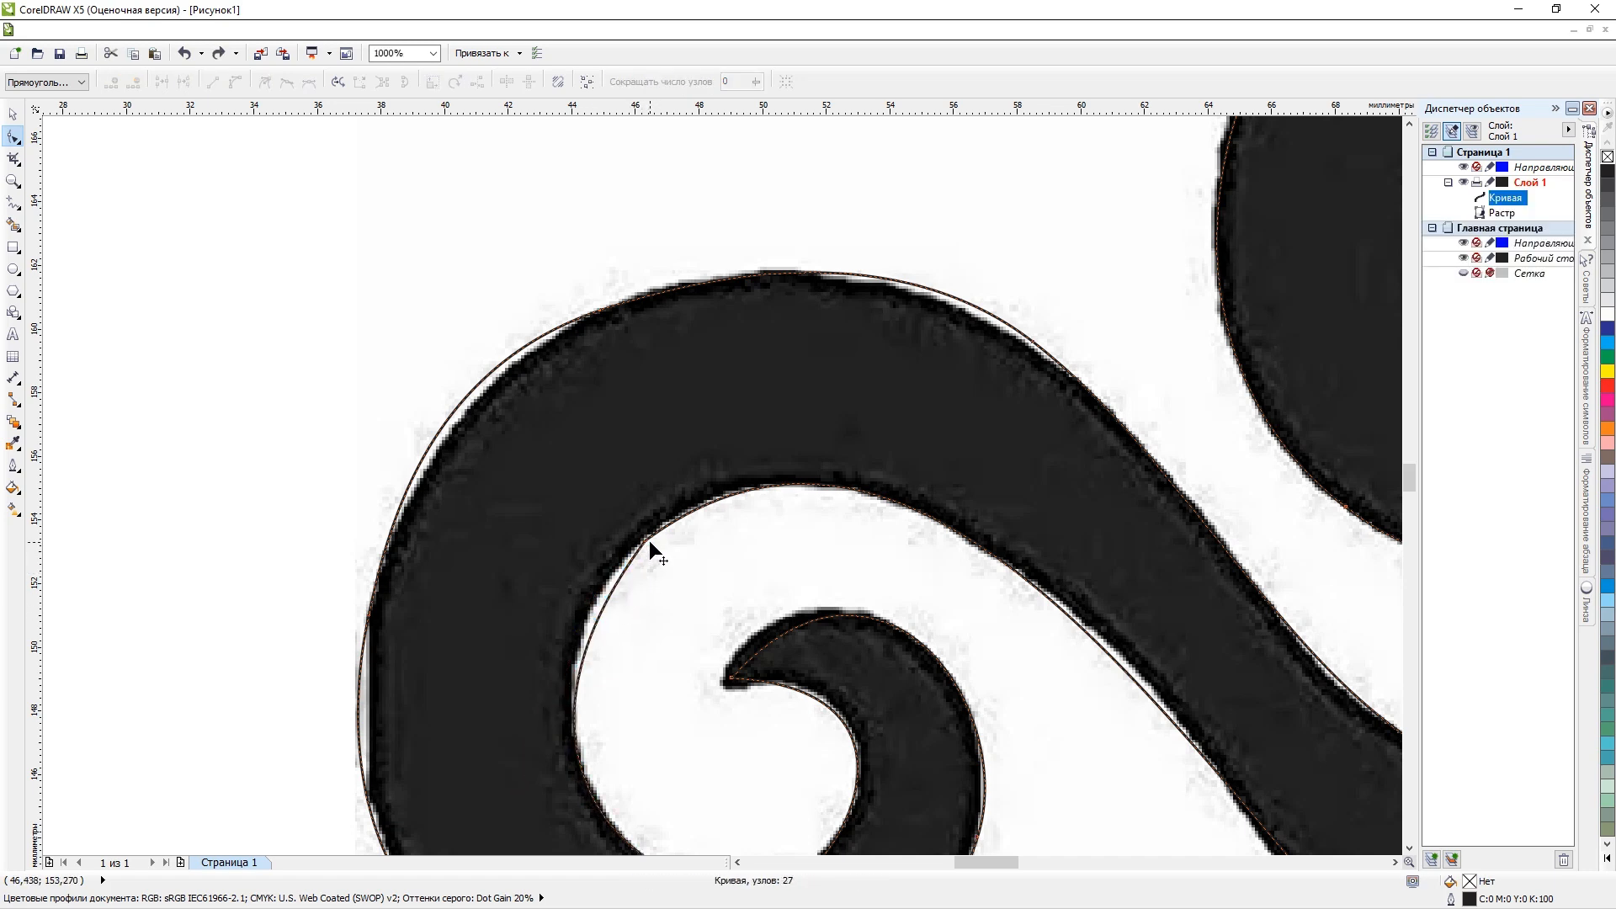
key("ctrl+z")
Nudge the node at the scroll's upper left inner edge slightly down onto the raster's outline.
left_click_drag(641, 532, 641, 541)
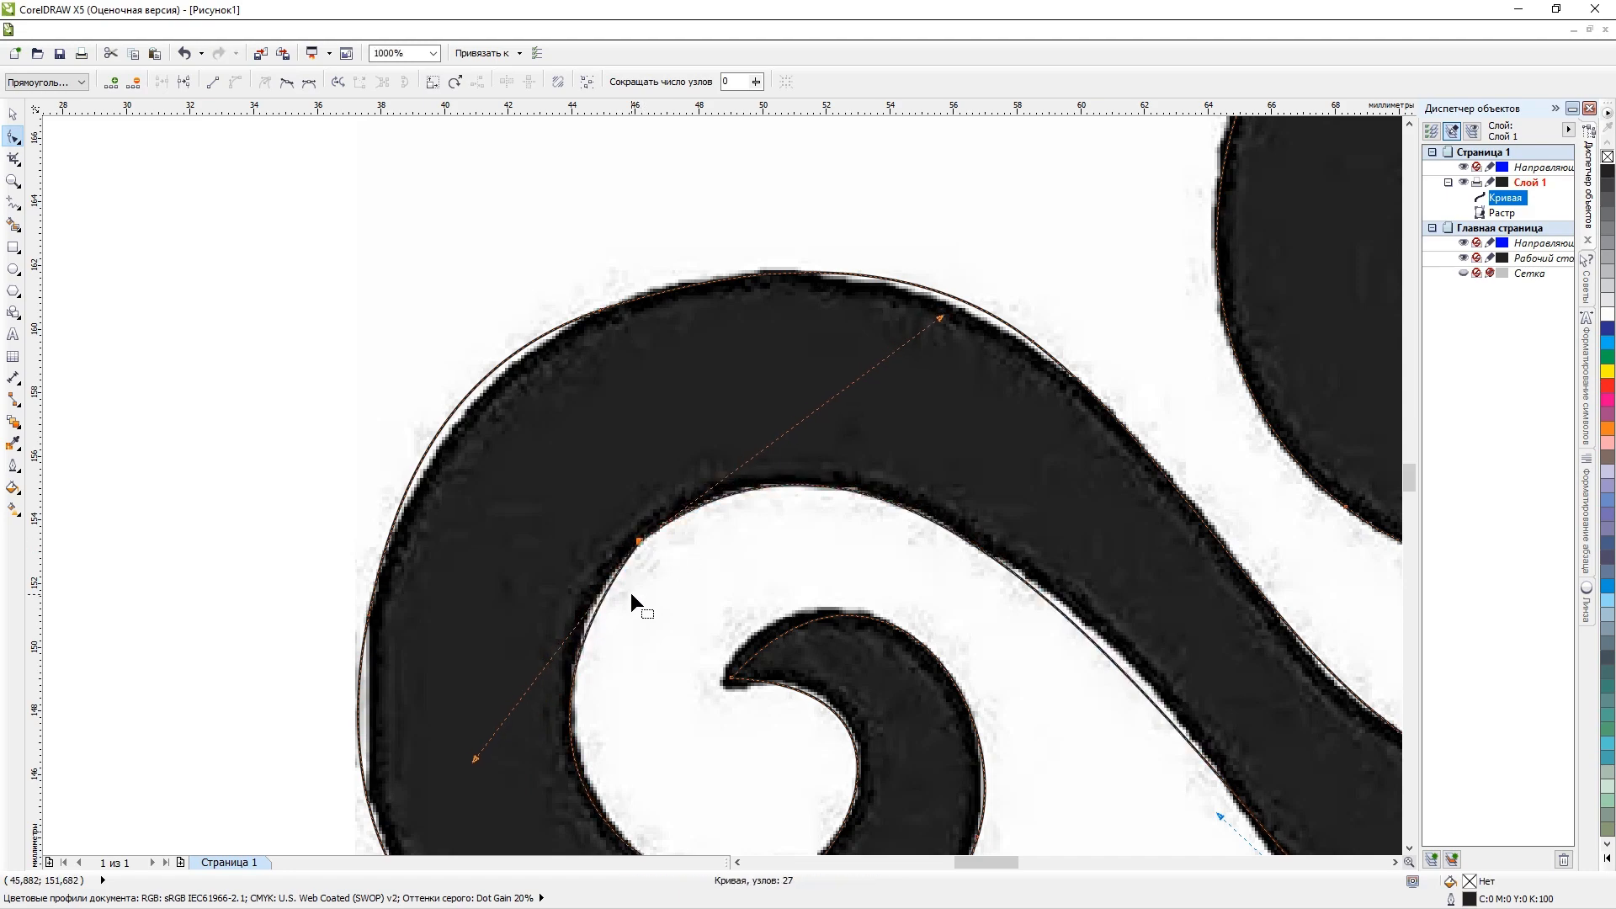
scroll(630, 593, "down", 4)
scroll(658, 653, "up", 2)
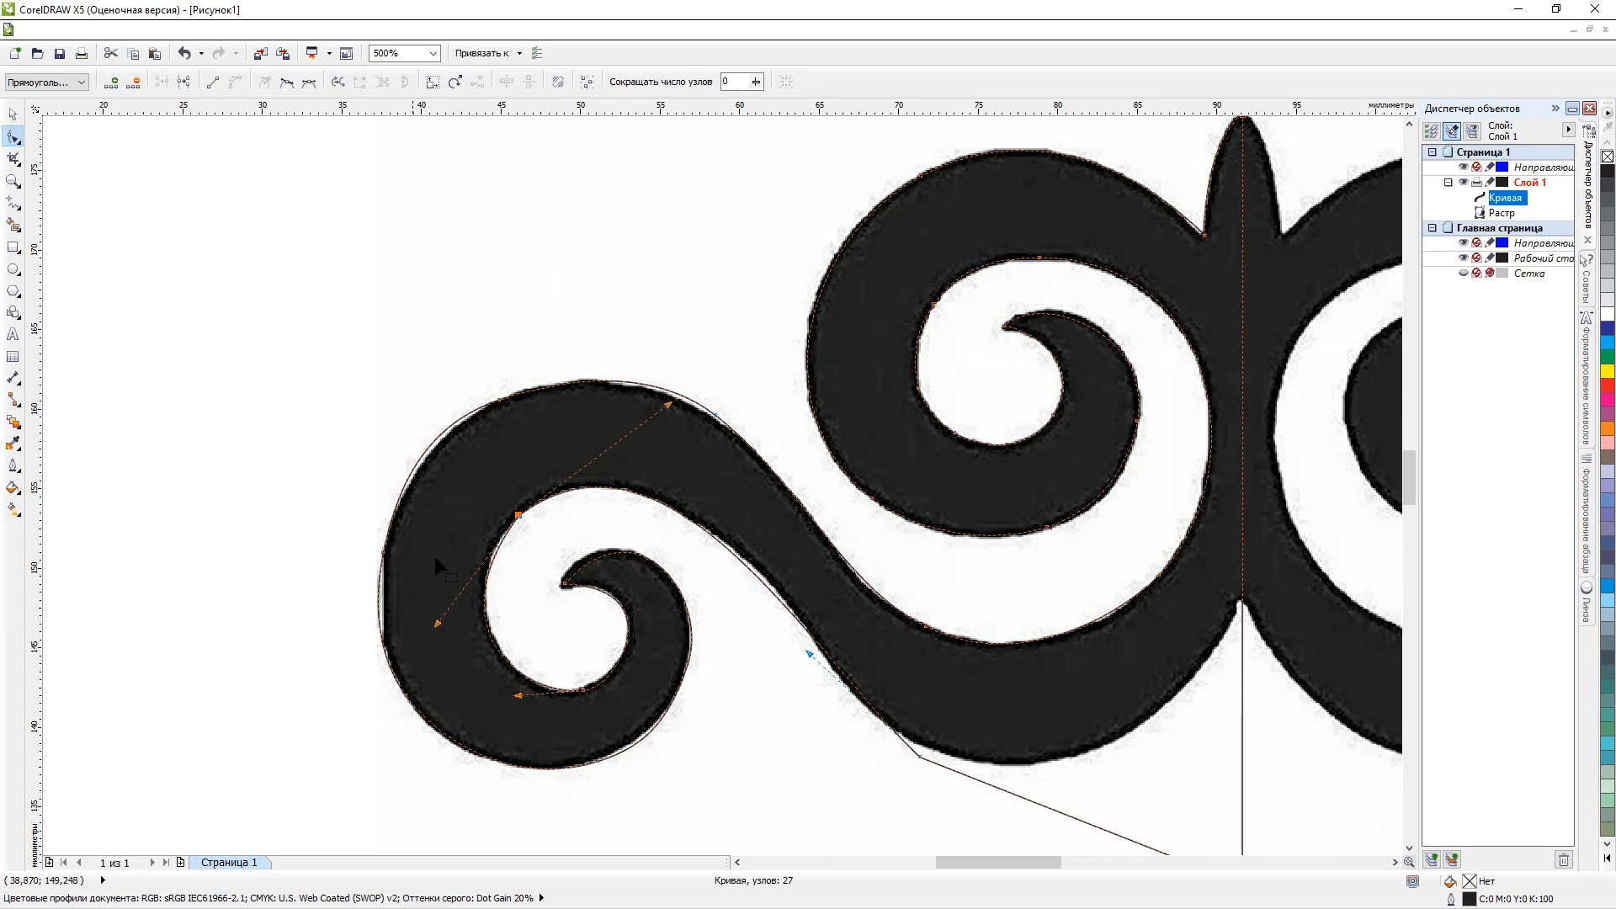
Move the node on the scroll's left outer edge inward and adjust the upper left node's handle to fit the outer outline.
scroll(405, 461, "up", 1)
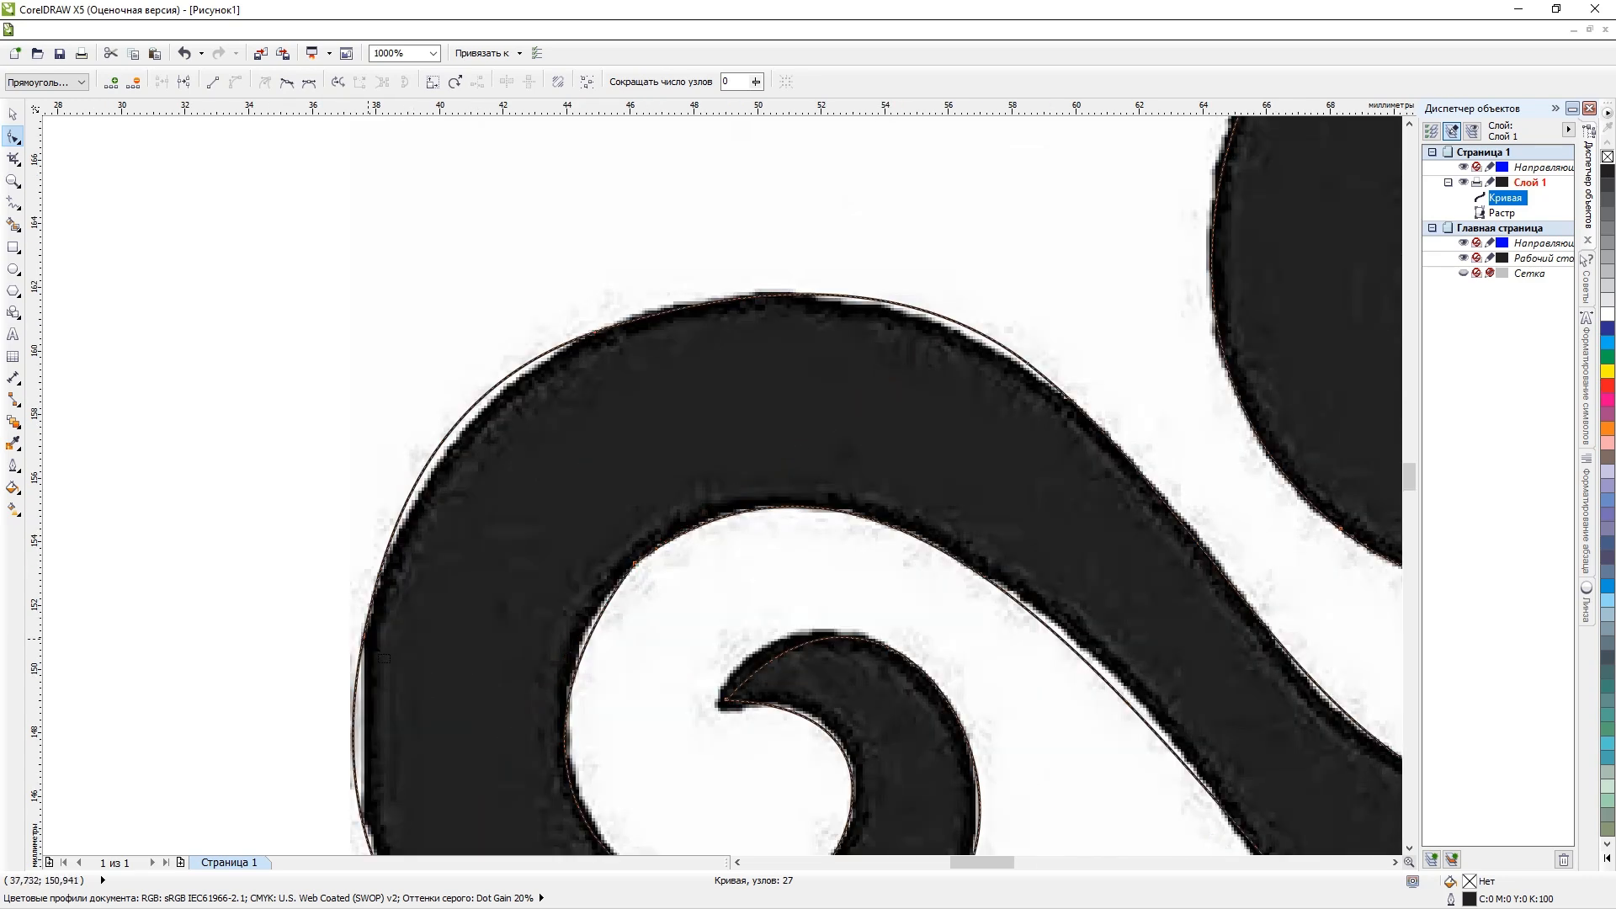
left_click(380, 652)
left_click_drag(365, 638, 380, 643)
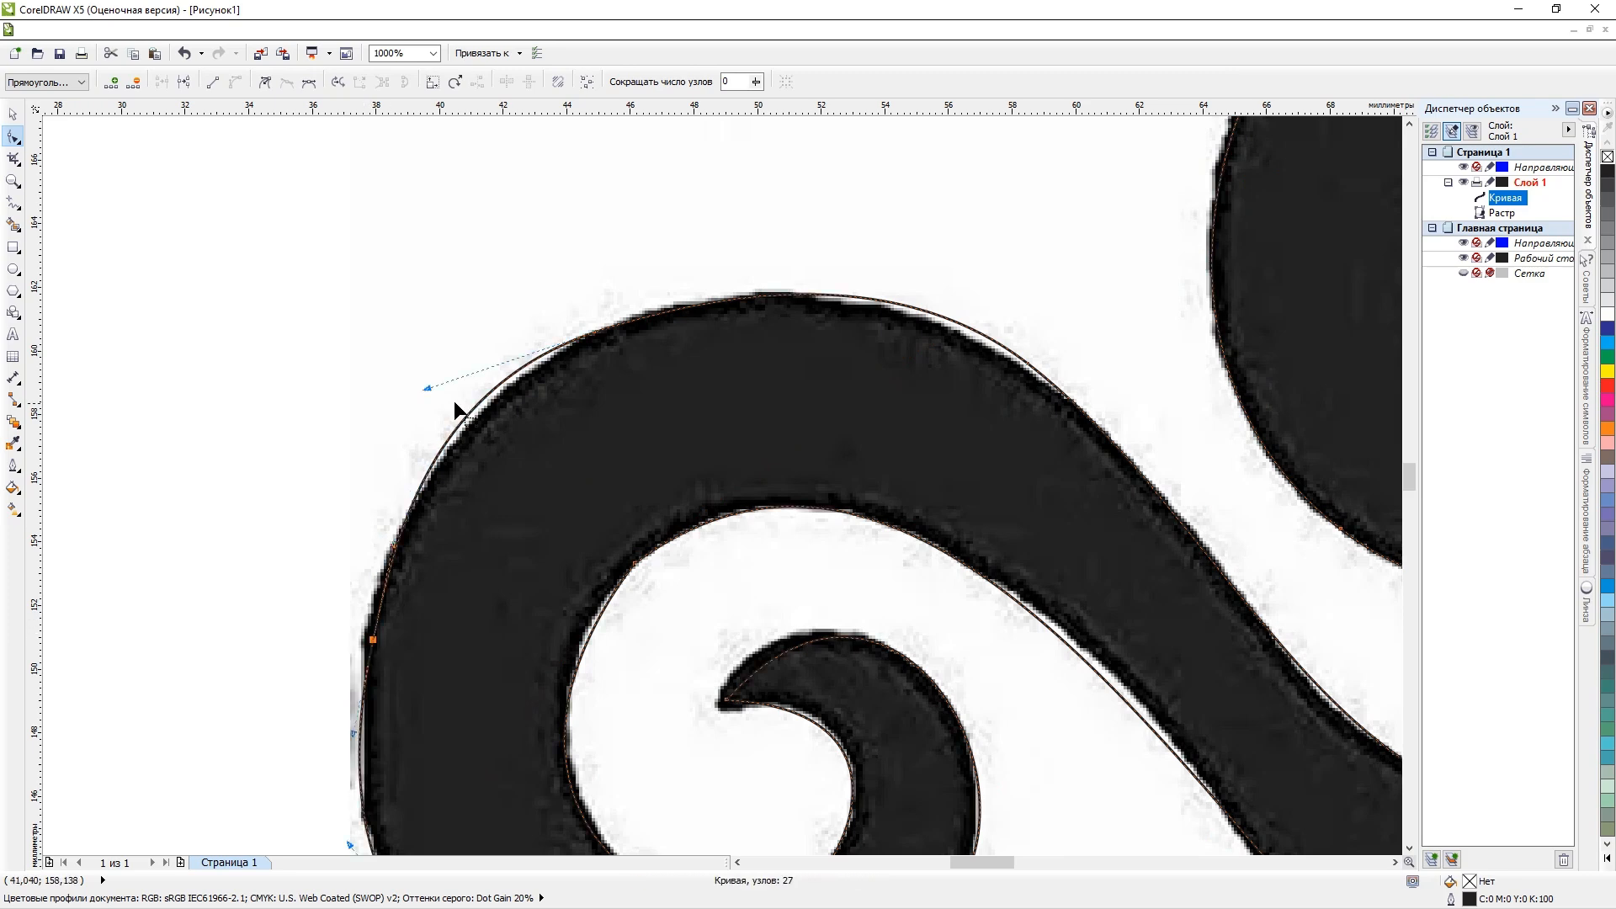
left_click_drag(427, 387, 456, 384)
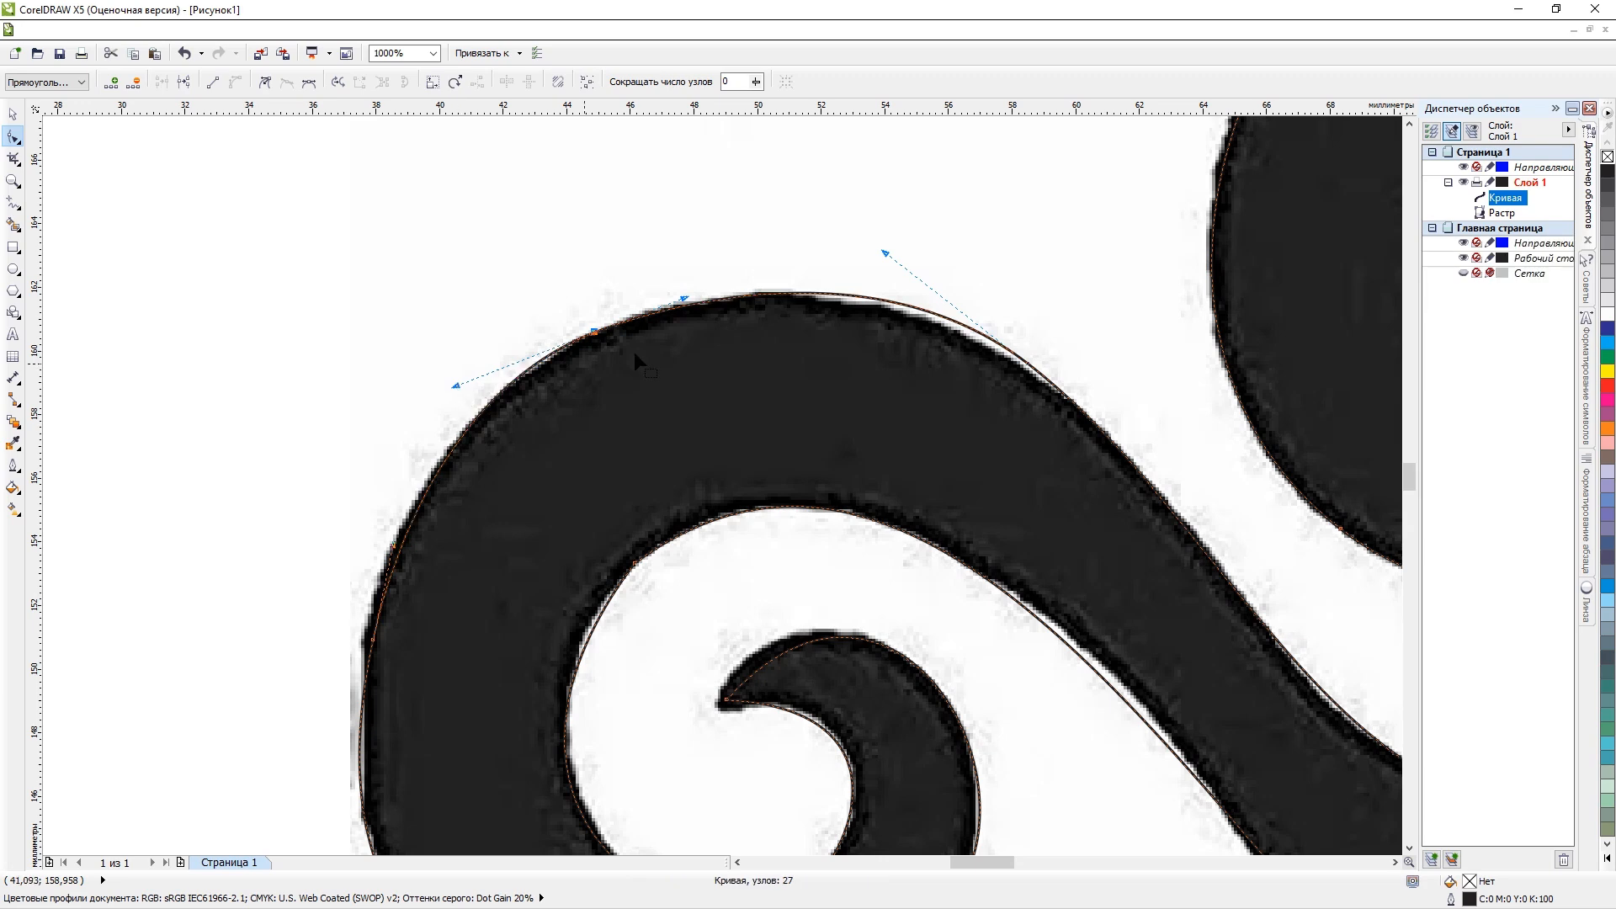
Move the node on the lower left scroll's upper right outer edge inward and adjust its handle to fit the top outline.
scroll(660, 346, "down", 2)
scroll(660, 345, "up", 2)
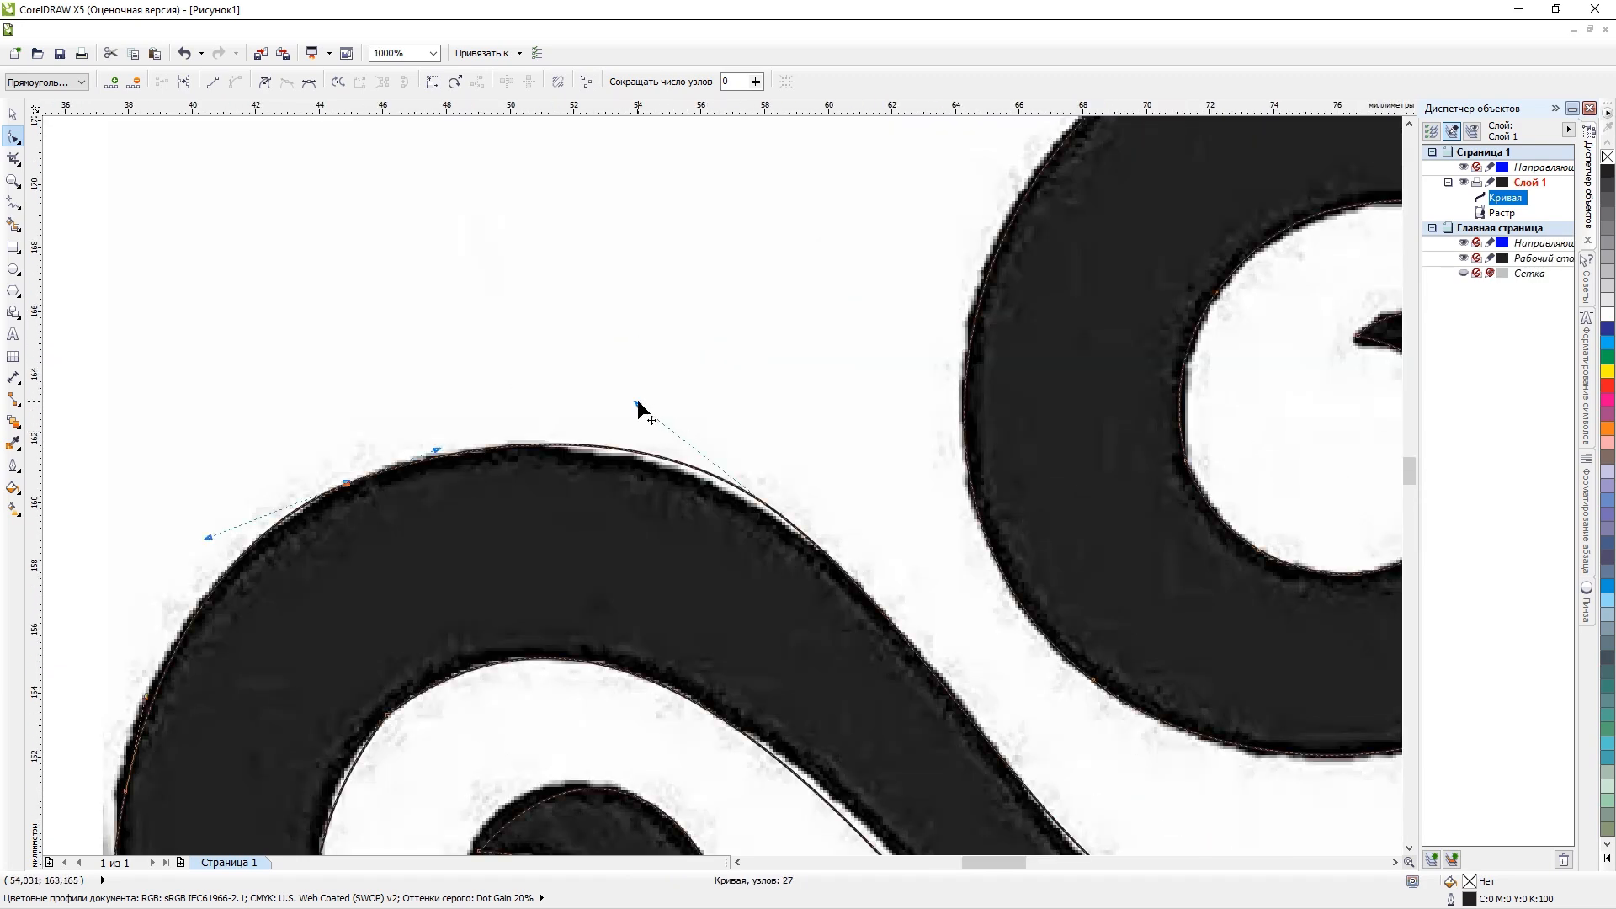
left_click_drag(637, 404, 659, 427)
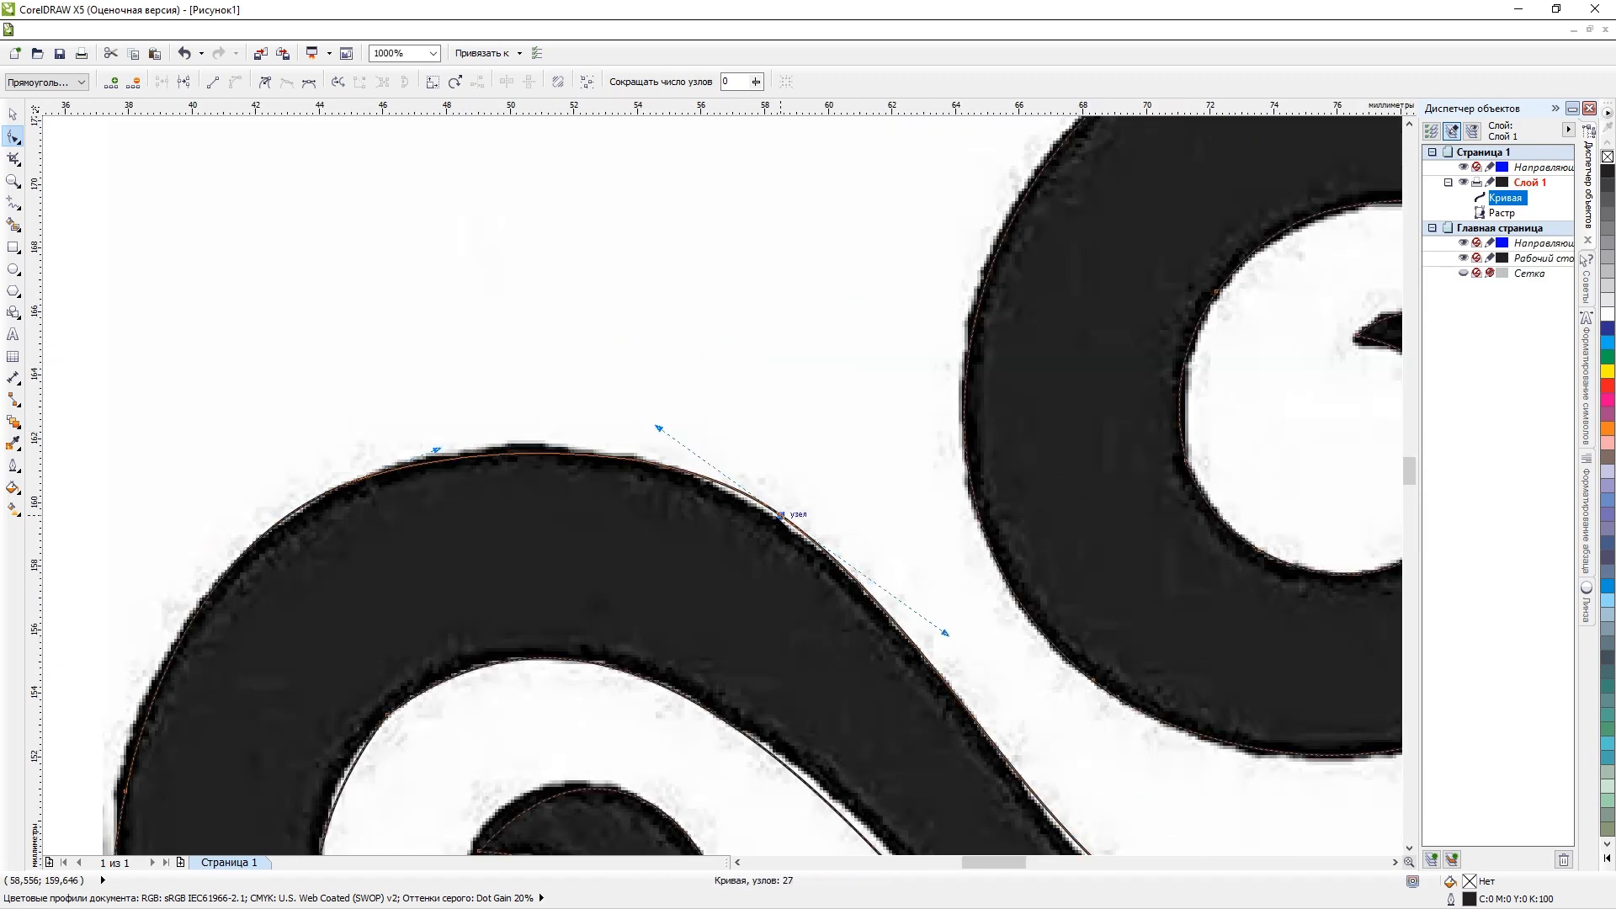
left_click_drag(782, 514, 769, 516)
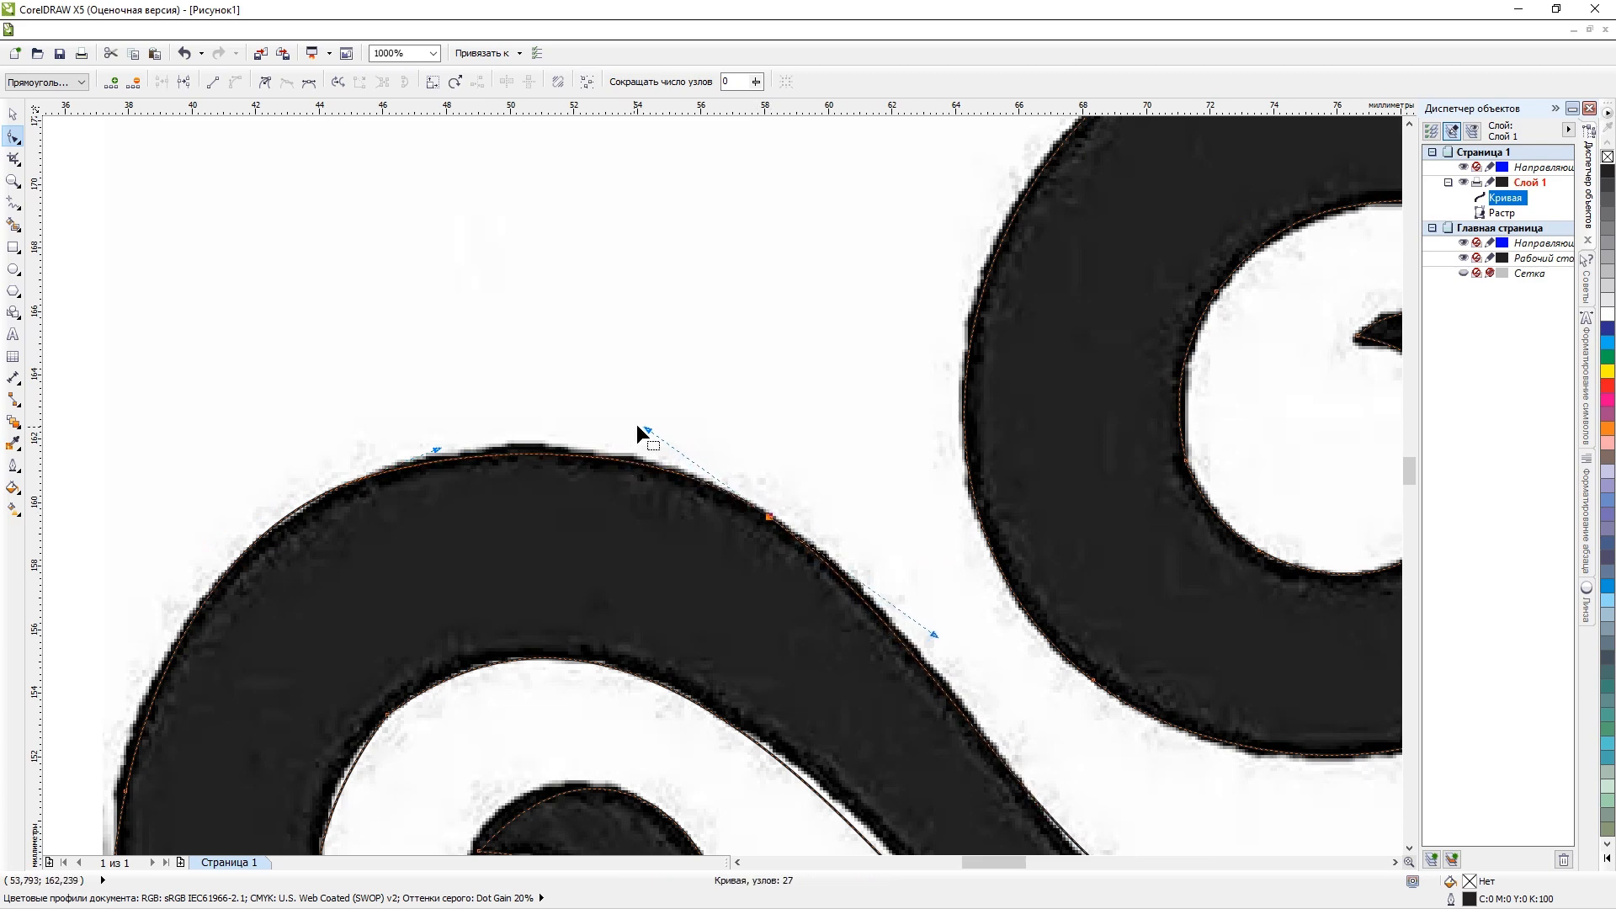
left_click_drag(646, 430, 625, 414)
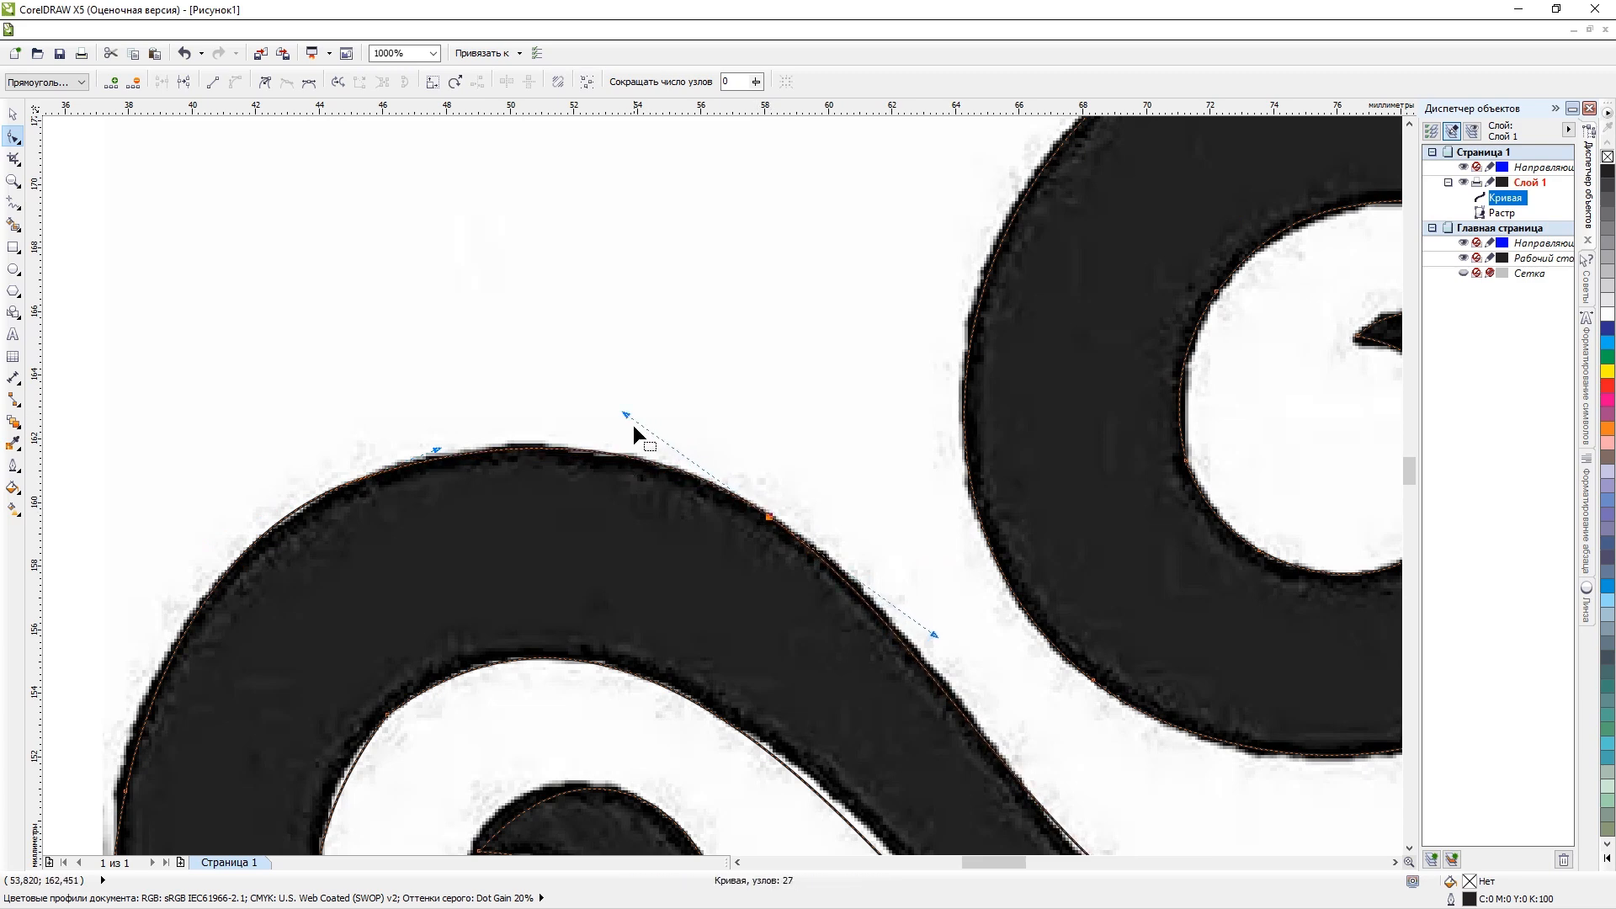
scroll(633, 426, "down", 3)
scroll(677, 497, "up", 1)
scroll(759, 567, "up", 2)
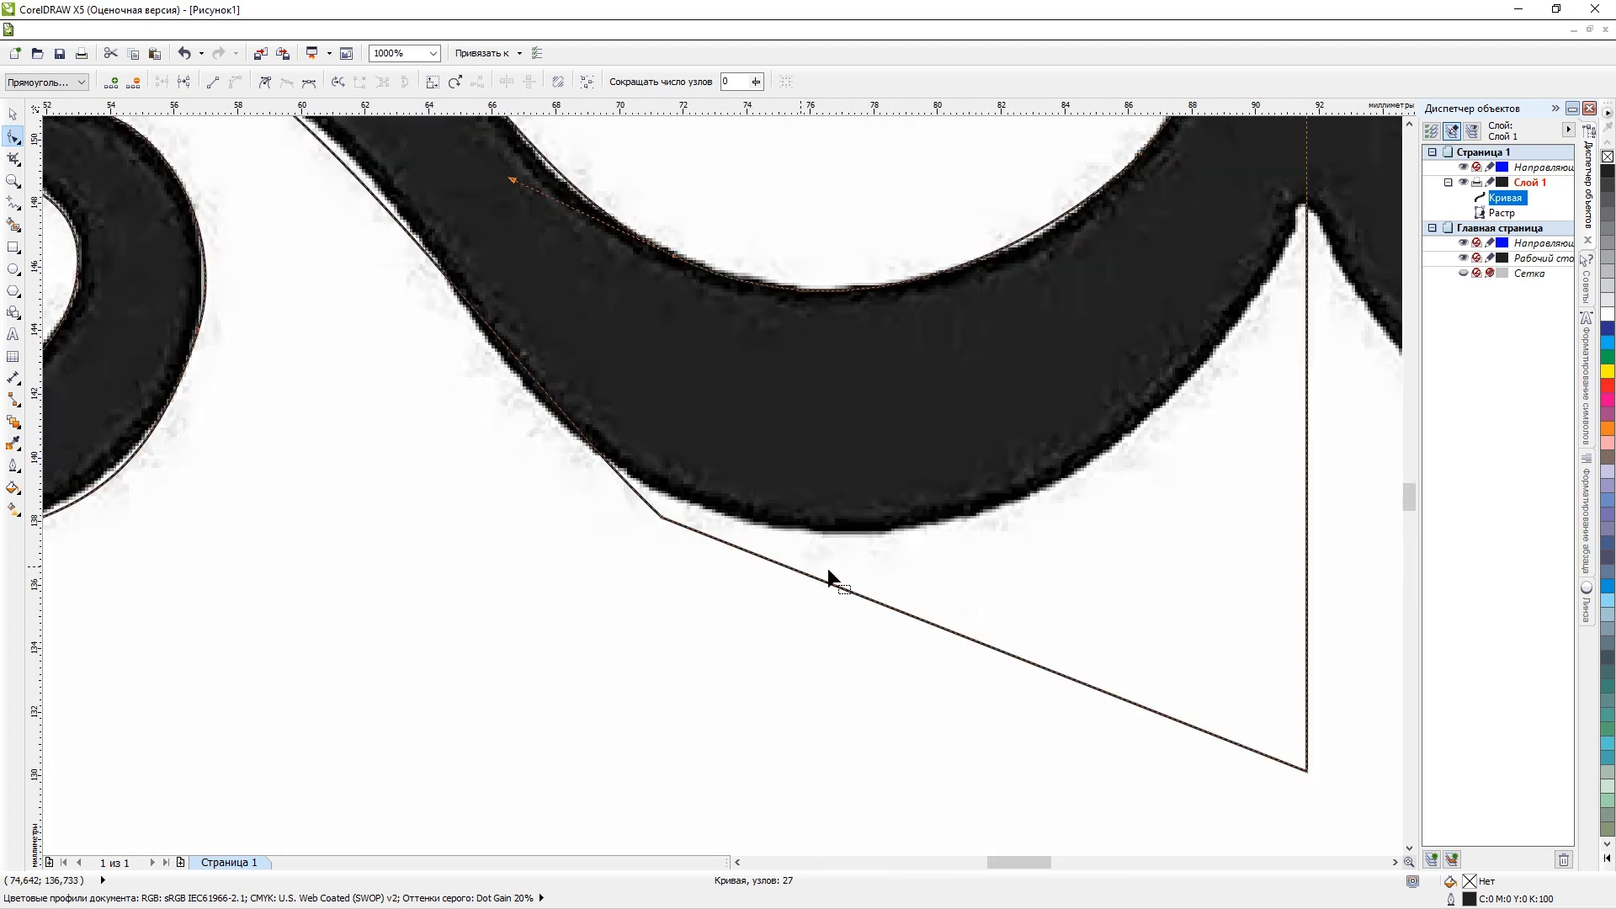
scroll(968, 569, "down", 2)
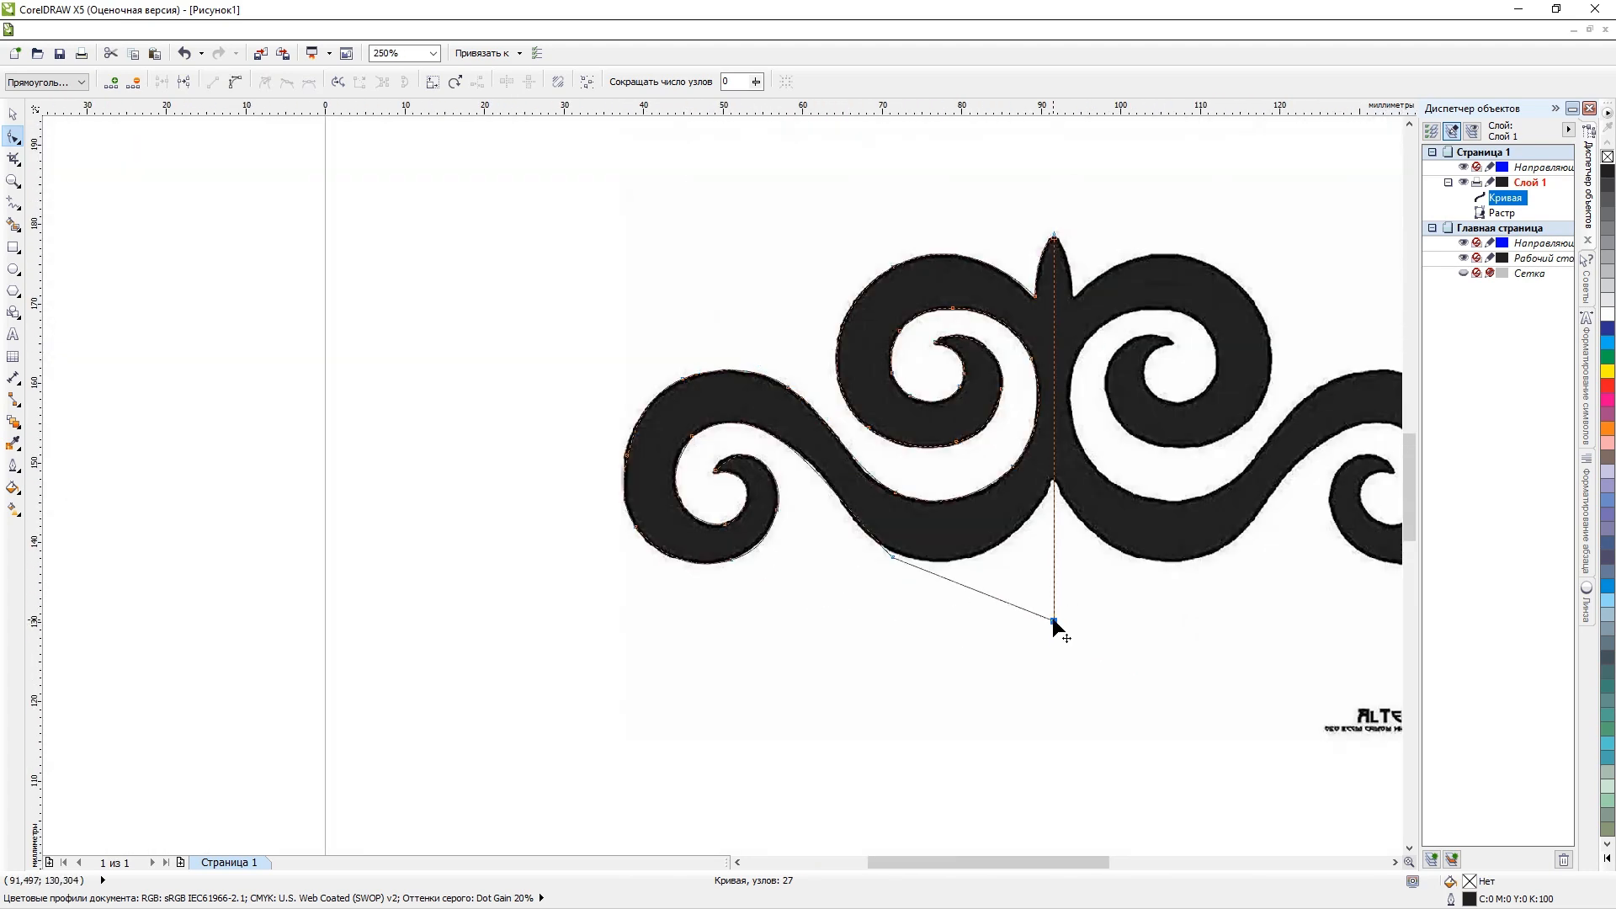
key("Delete")
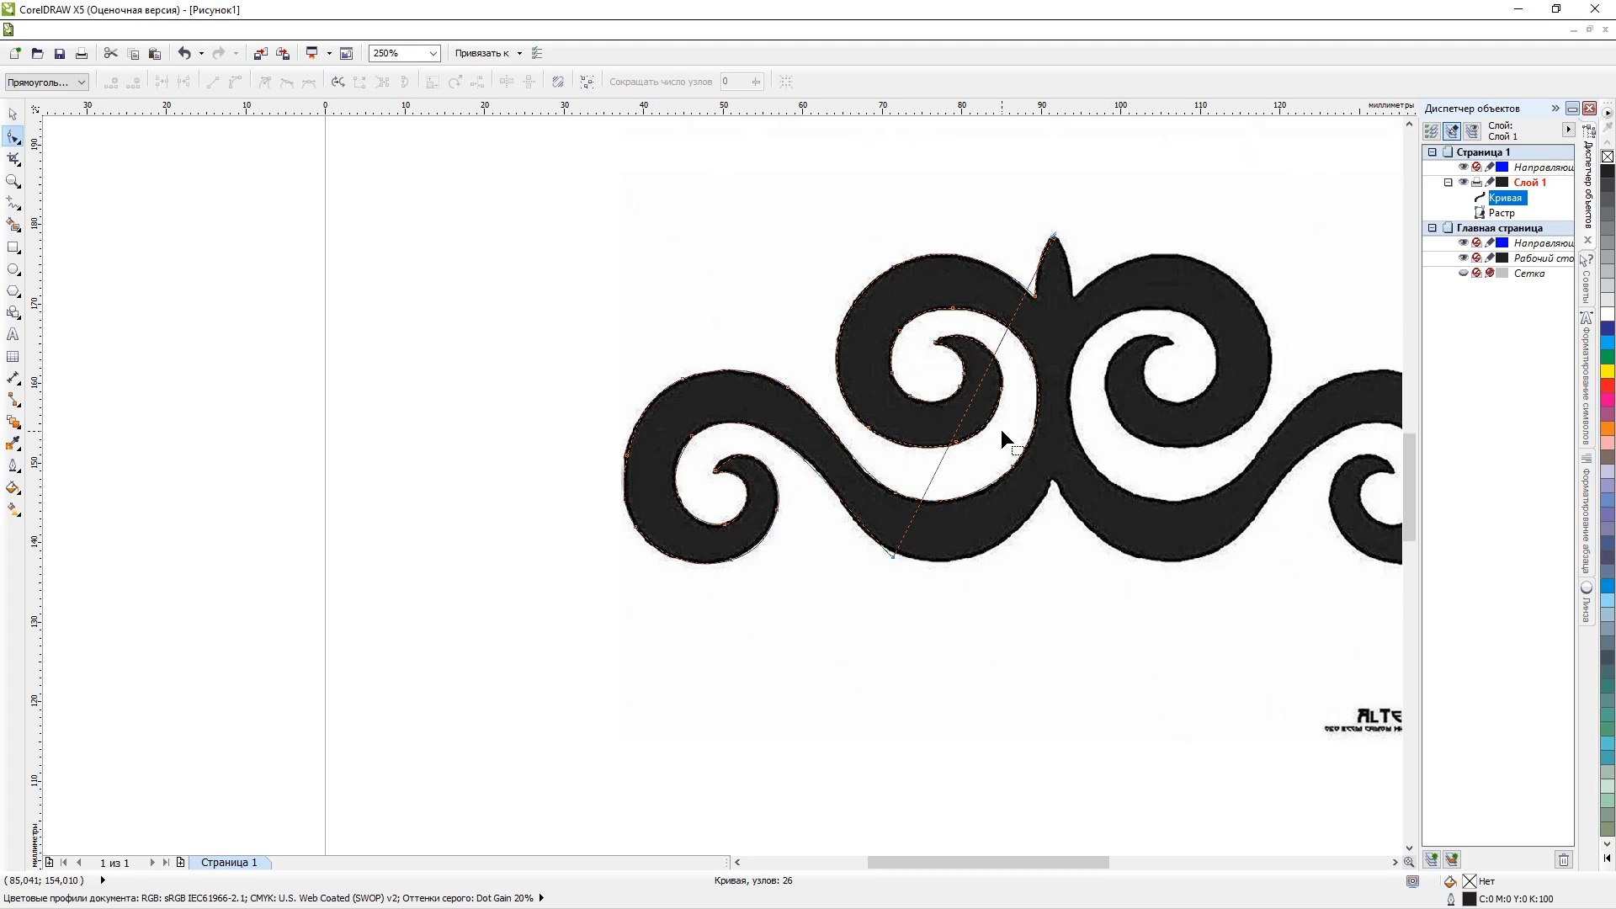
key("ctrl+z")
Add a node on the centre axis at the notch between the lower arms and delete the corner node below it.
scroll(1055, 493, "up", 3)
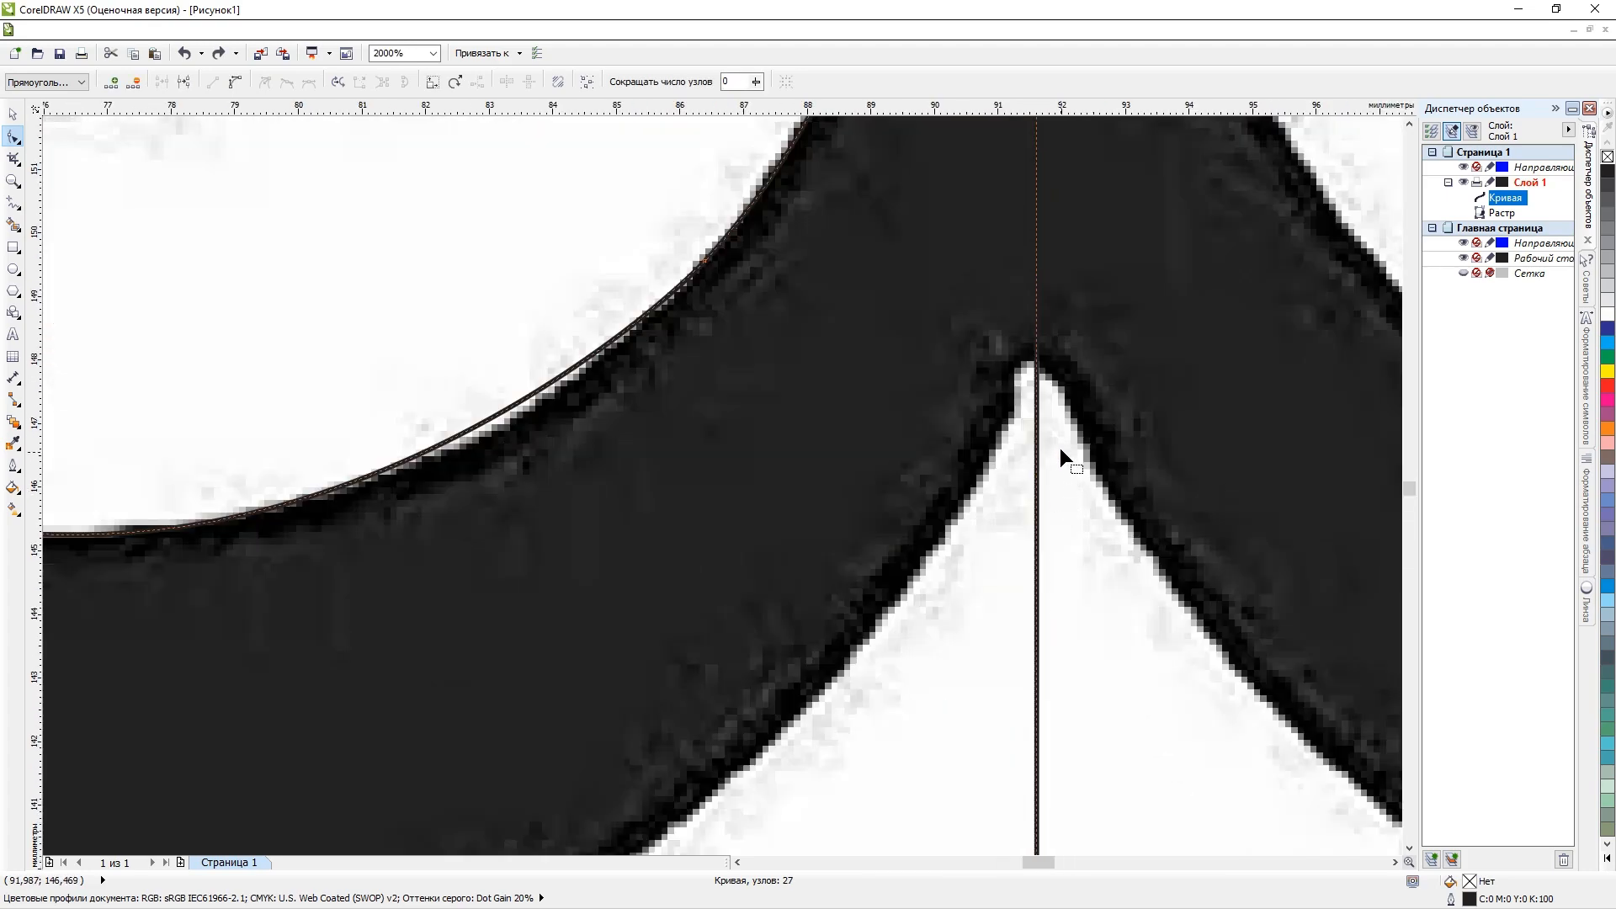
double_click(1036, 365)
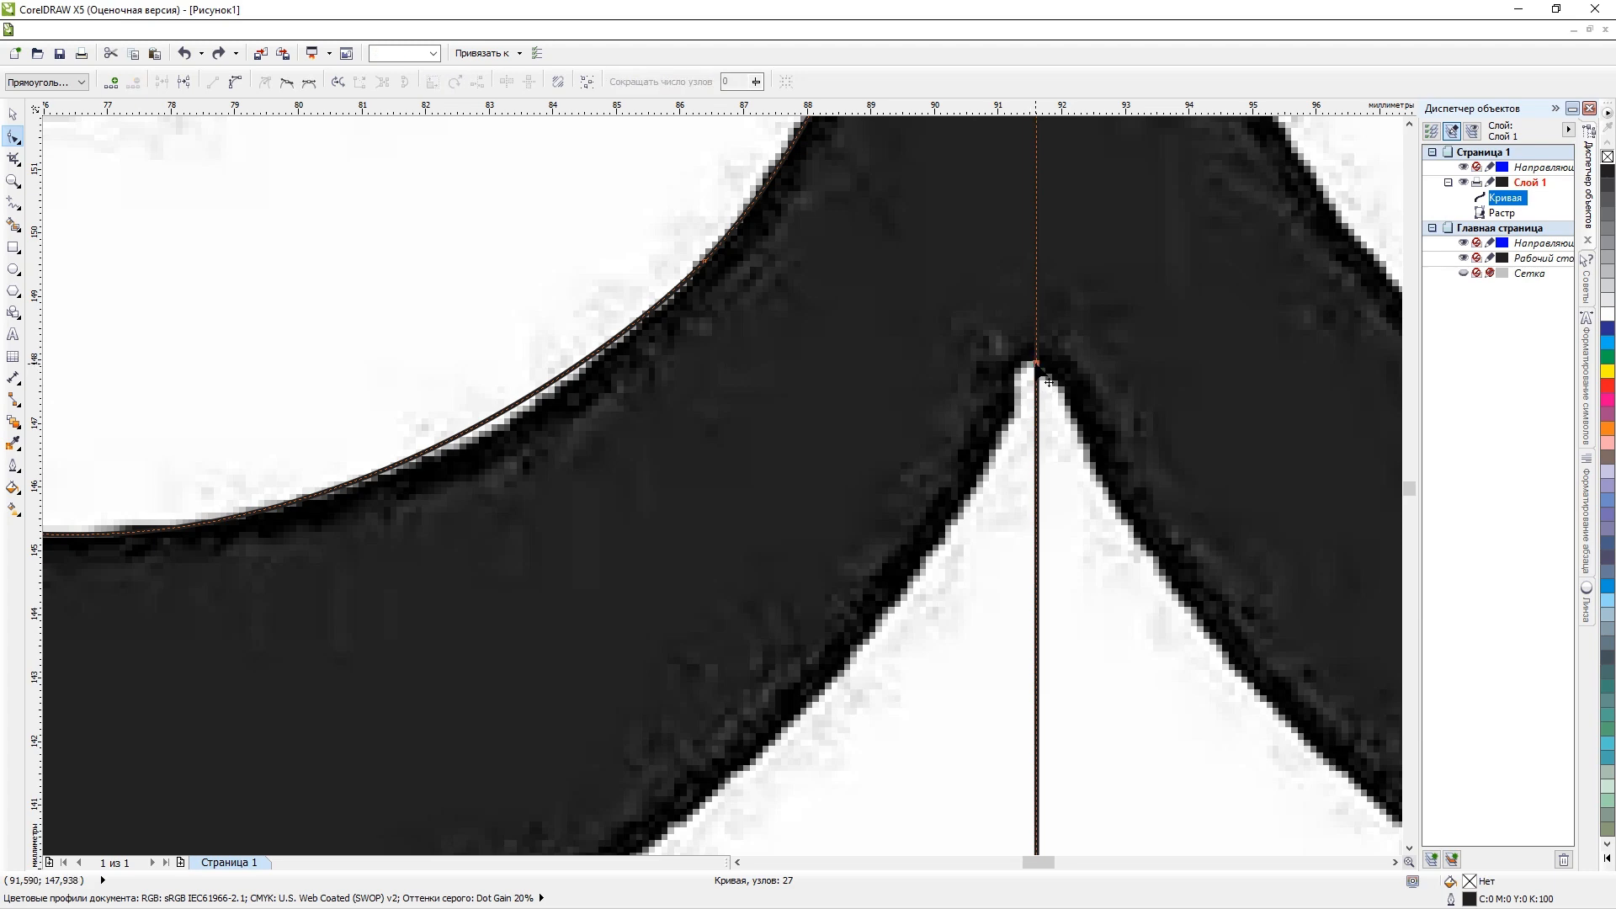
scroll(1058, 667, "down", 3)
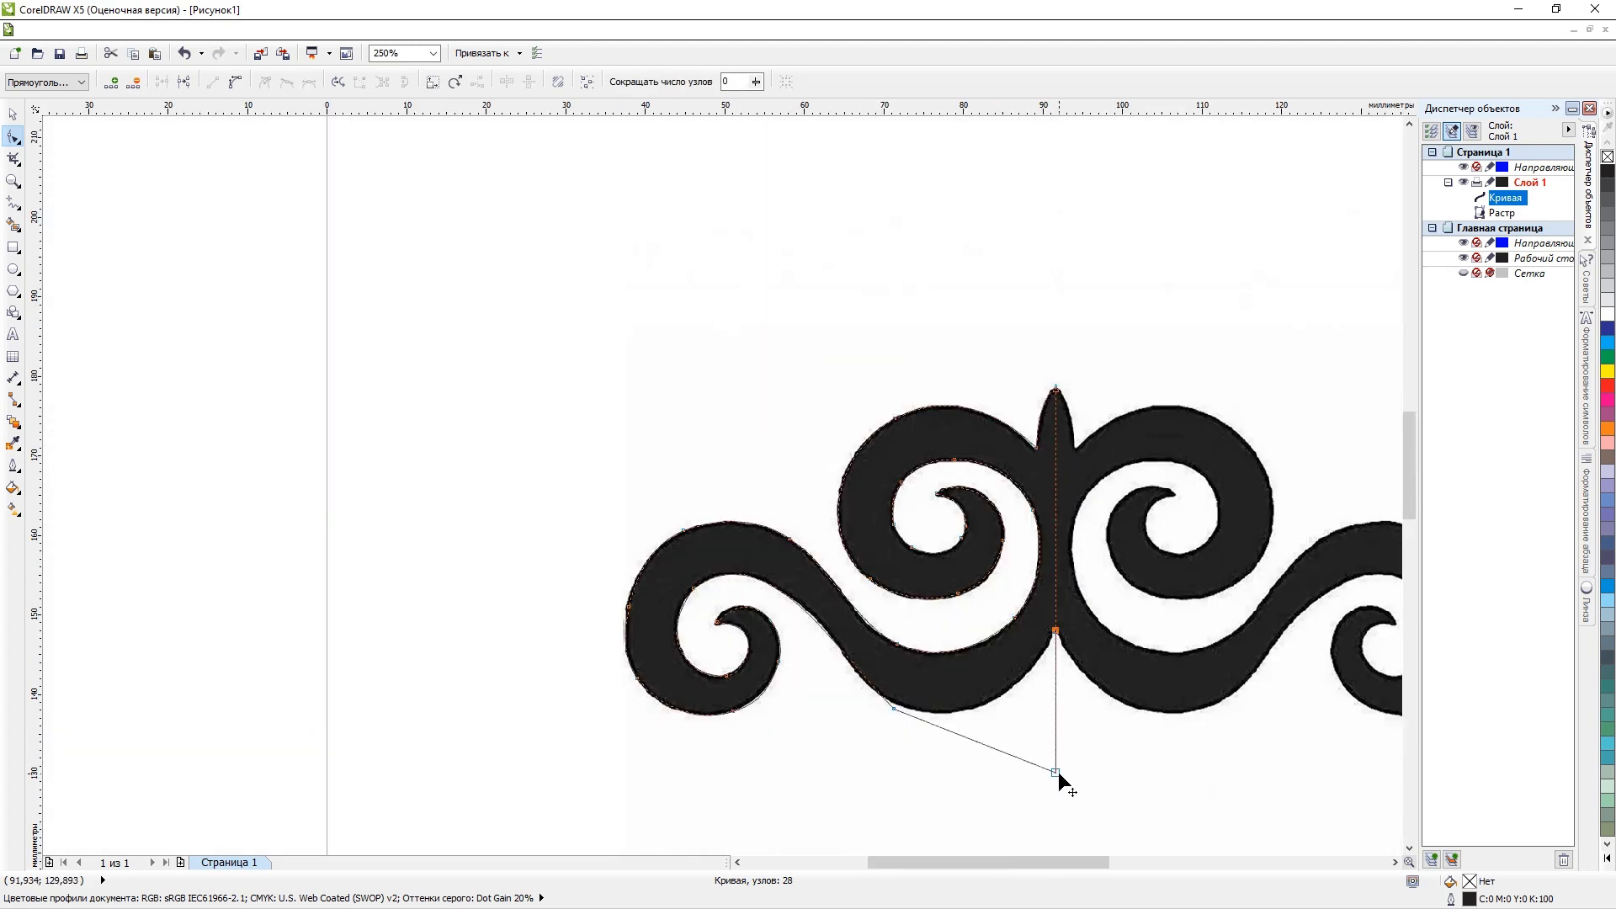
double_click(1056, 772)
Convert the straight segment between the notch and the lower arm to a curve and bend it along the arm's bottom outline.
right_click(983, 662)
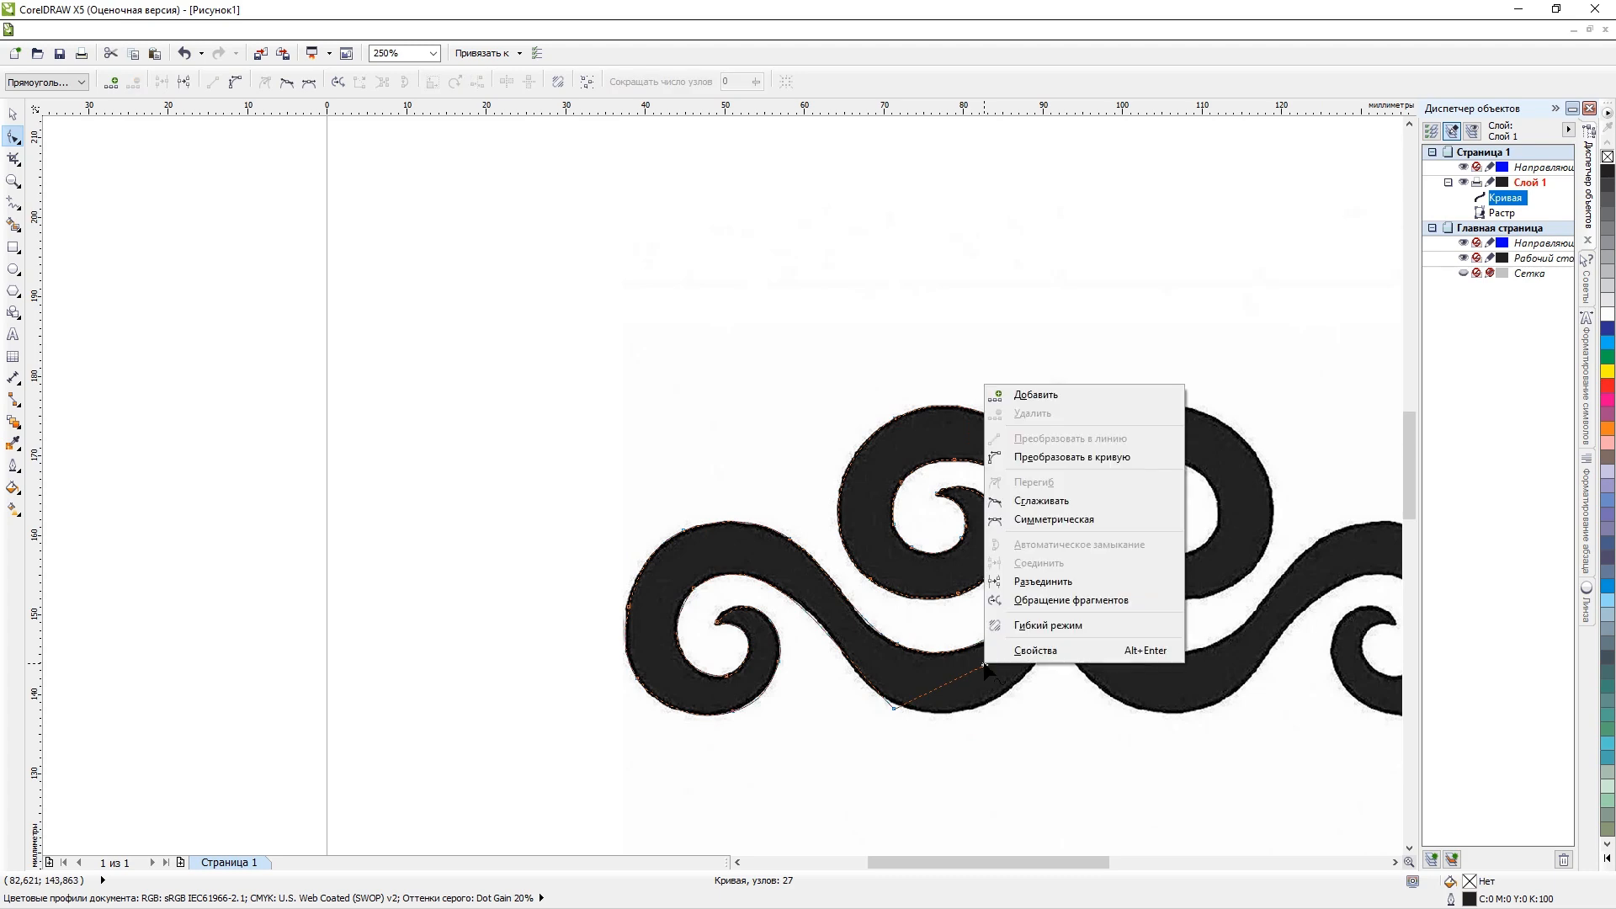
left_click(1067, 457)
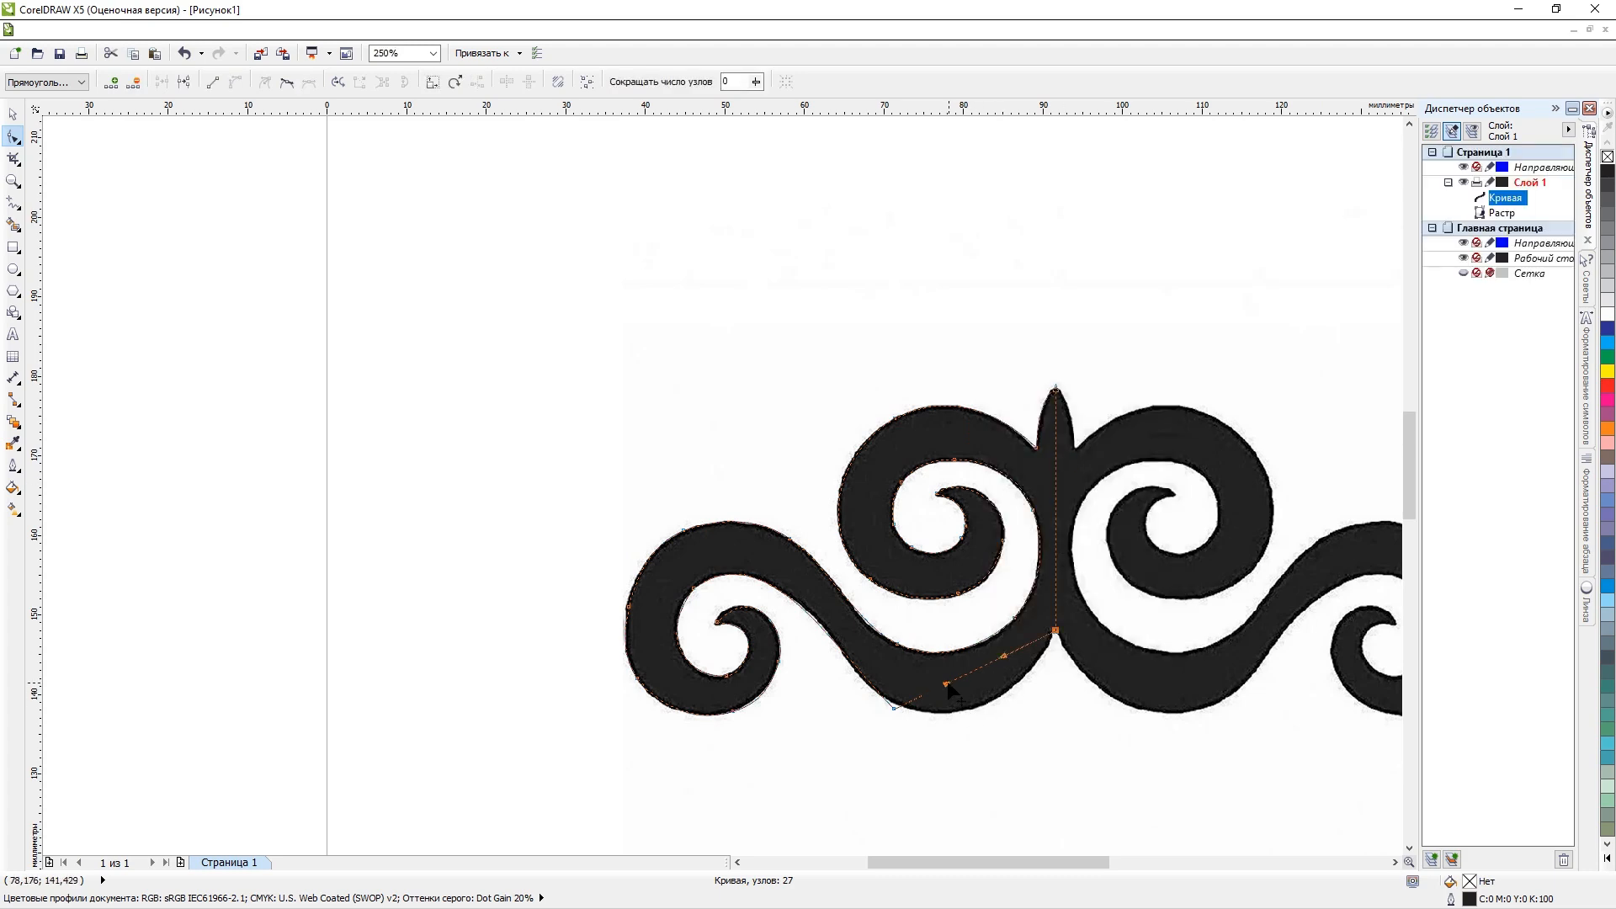
left_click_drag(946, 683, 1042, 732)
left_click(1023, 673)
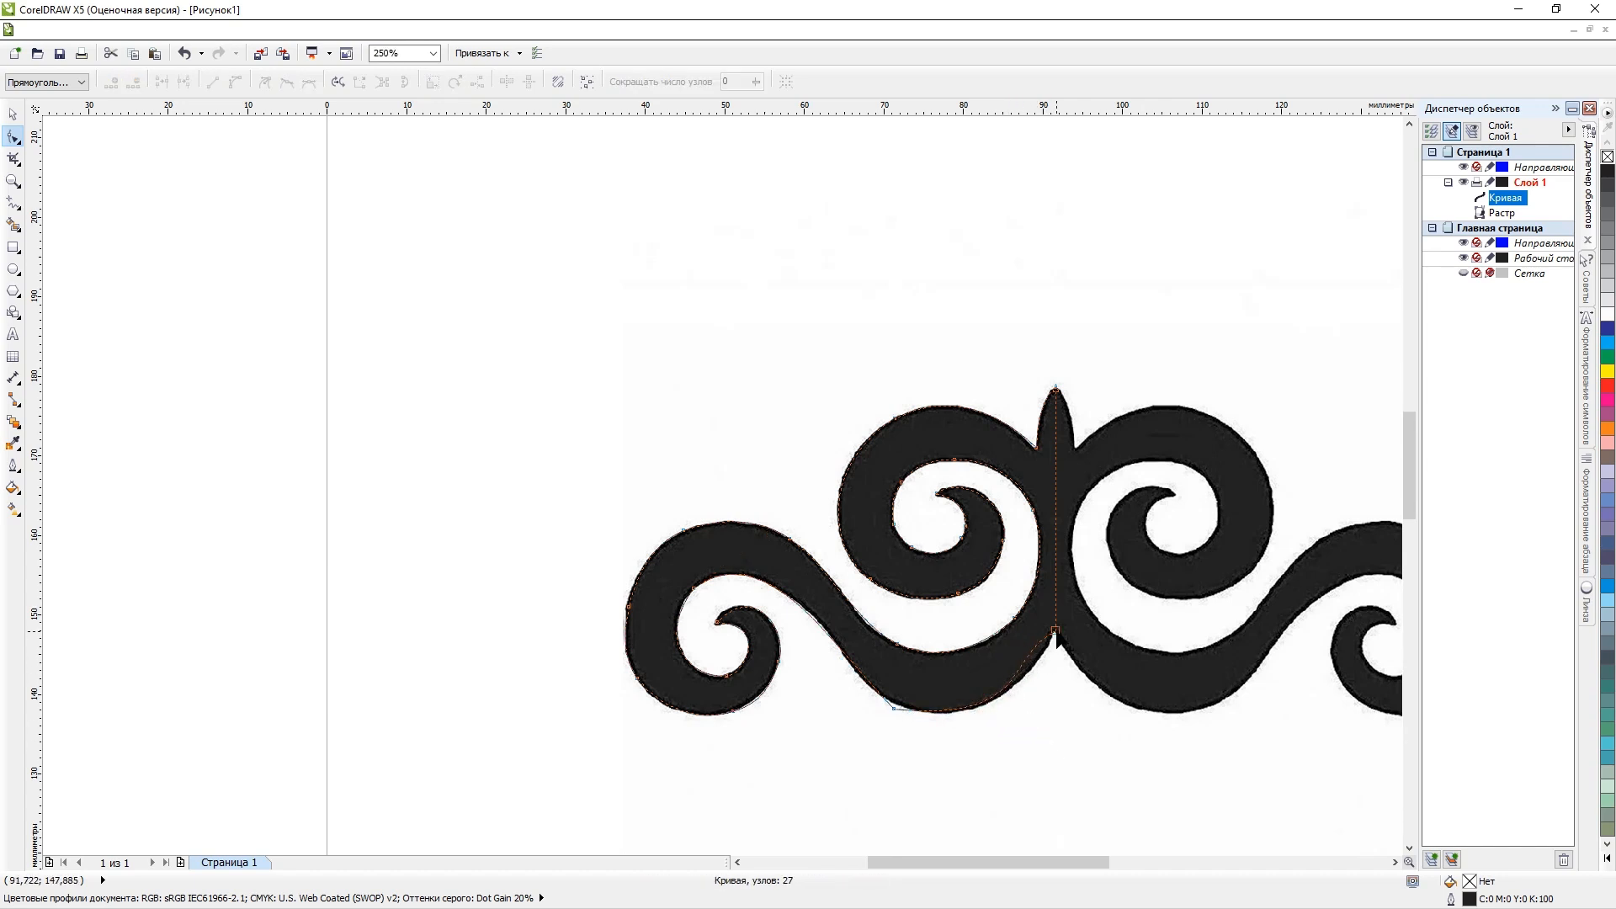
left_click(1008, 667)
left_click_drag(1005, 657, 1018, 672)
Delete the sharp corner node at the lower arm's bottom left outer edge.
scroll(918, 714, "up", 5)
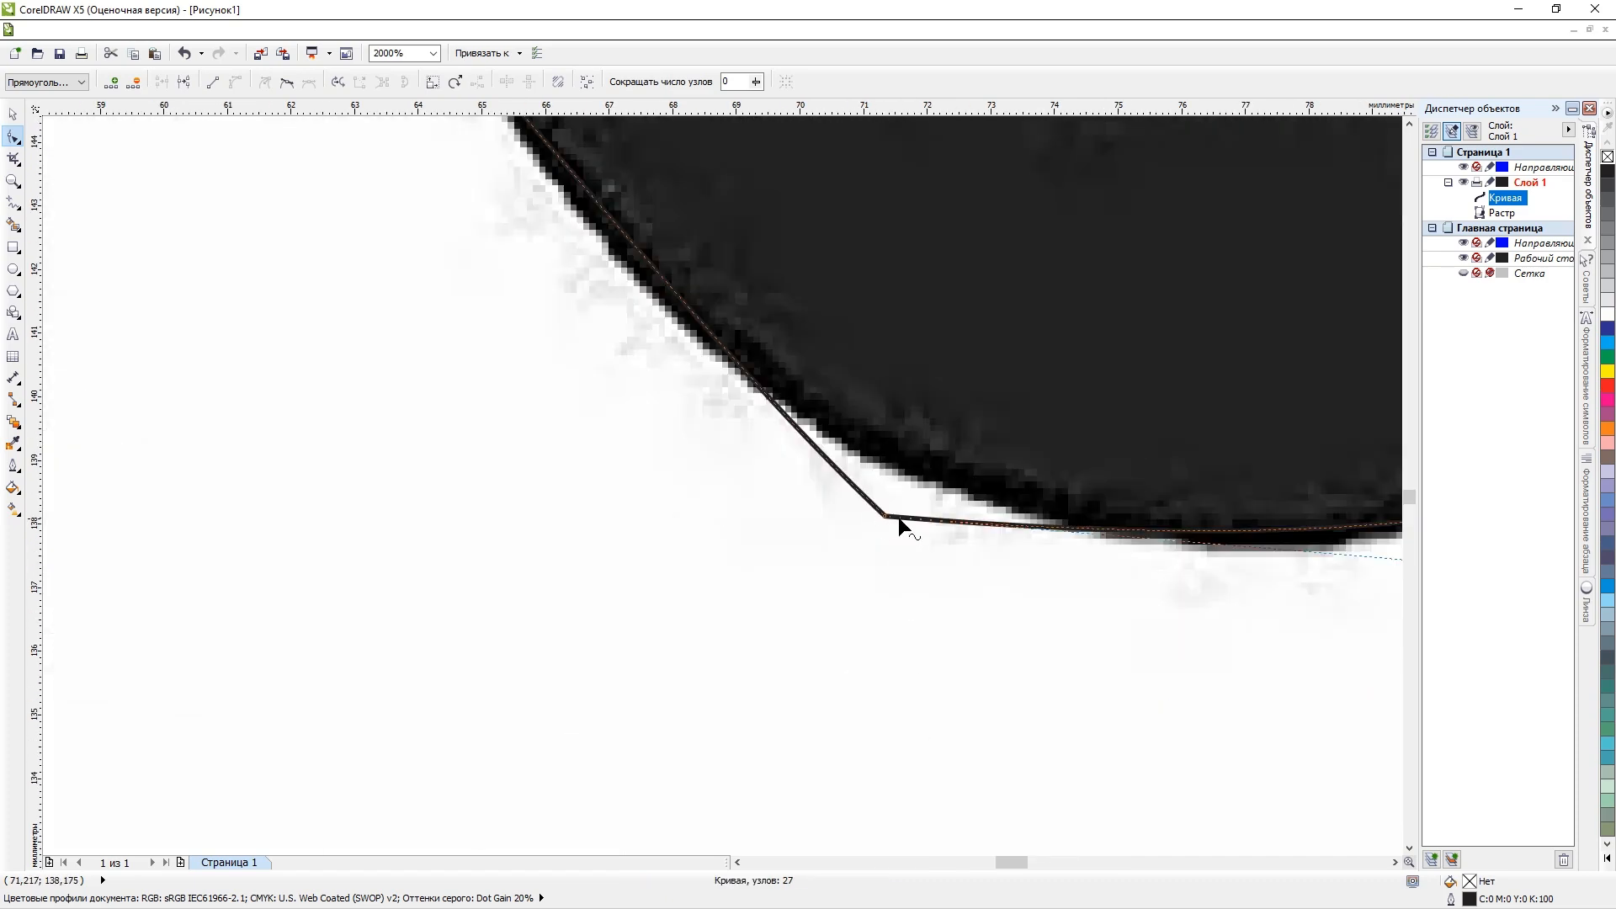
left_click(886, 516)
scroll(889, 519, "down", 6)
scroll(888, 516, "up", 3)
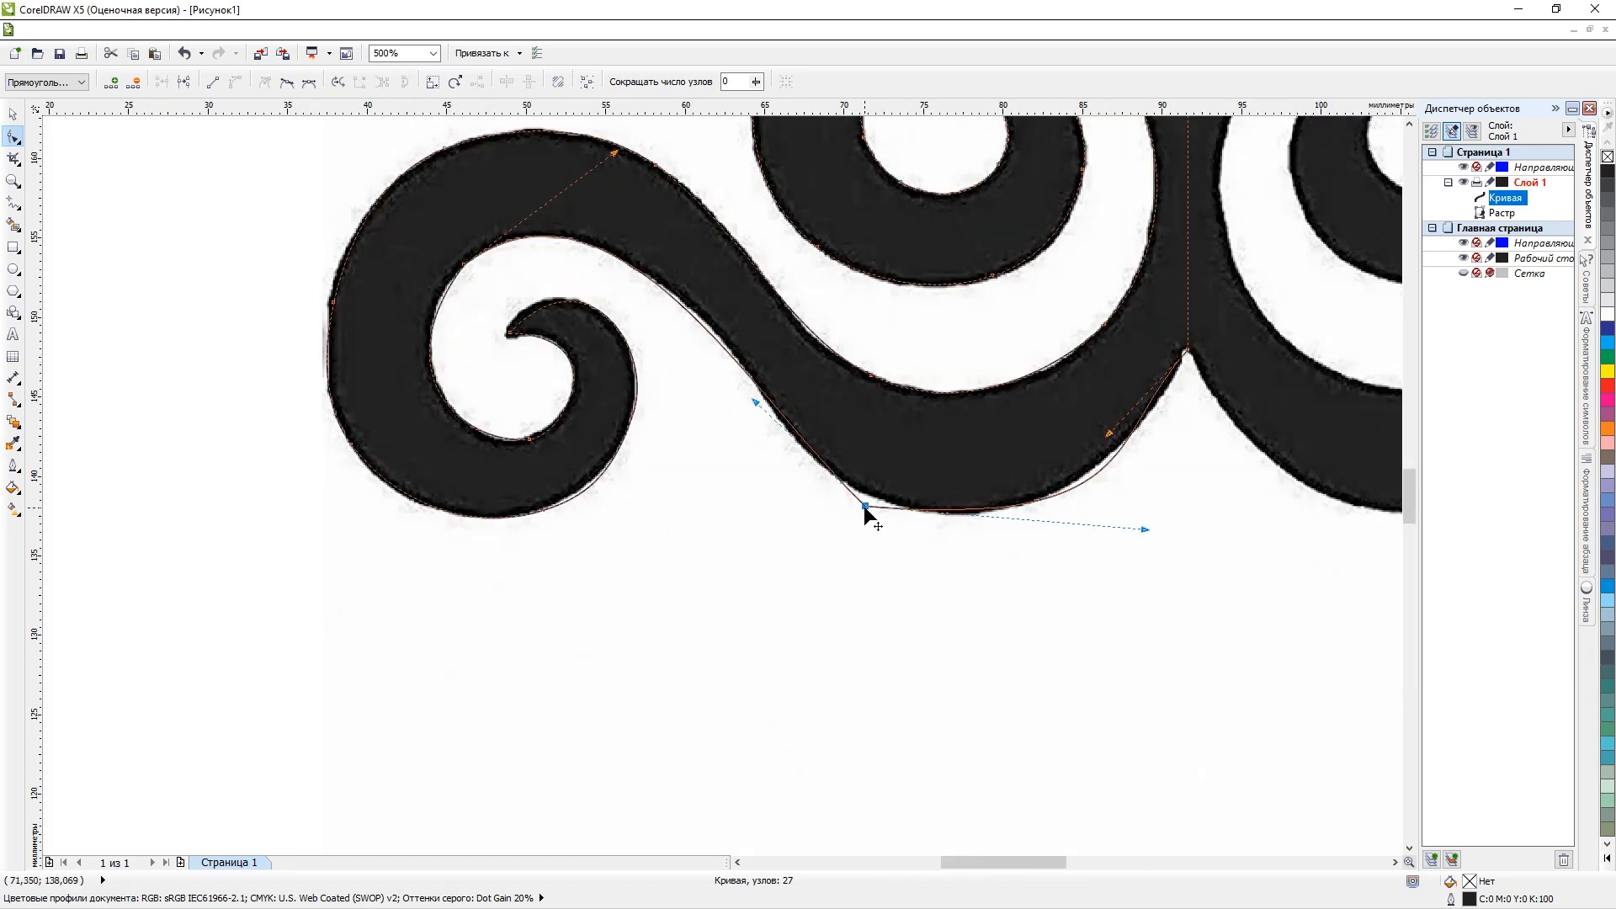
key("Delete")
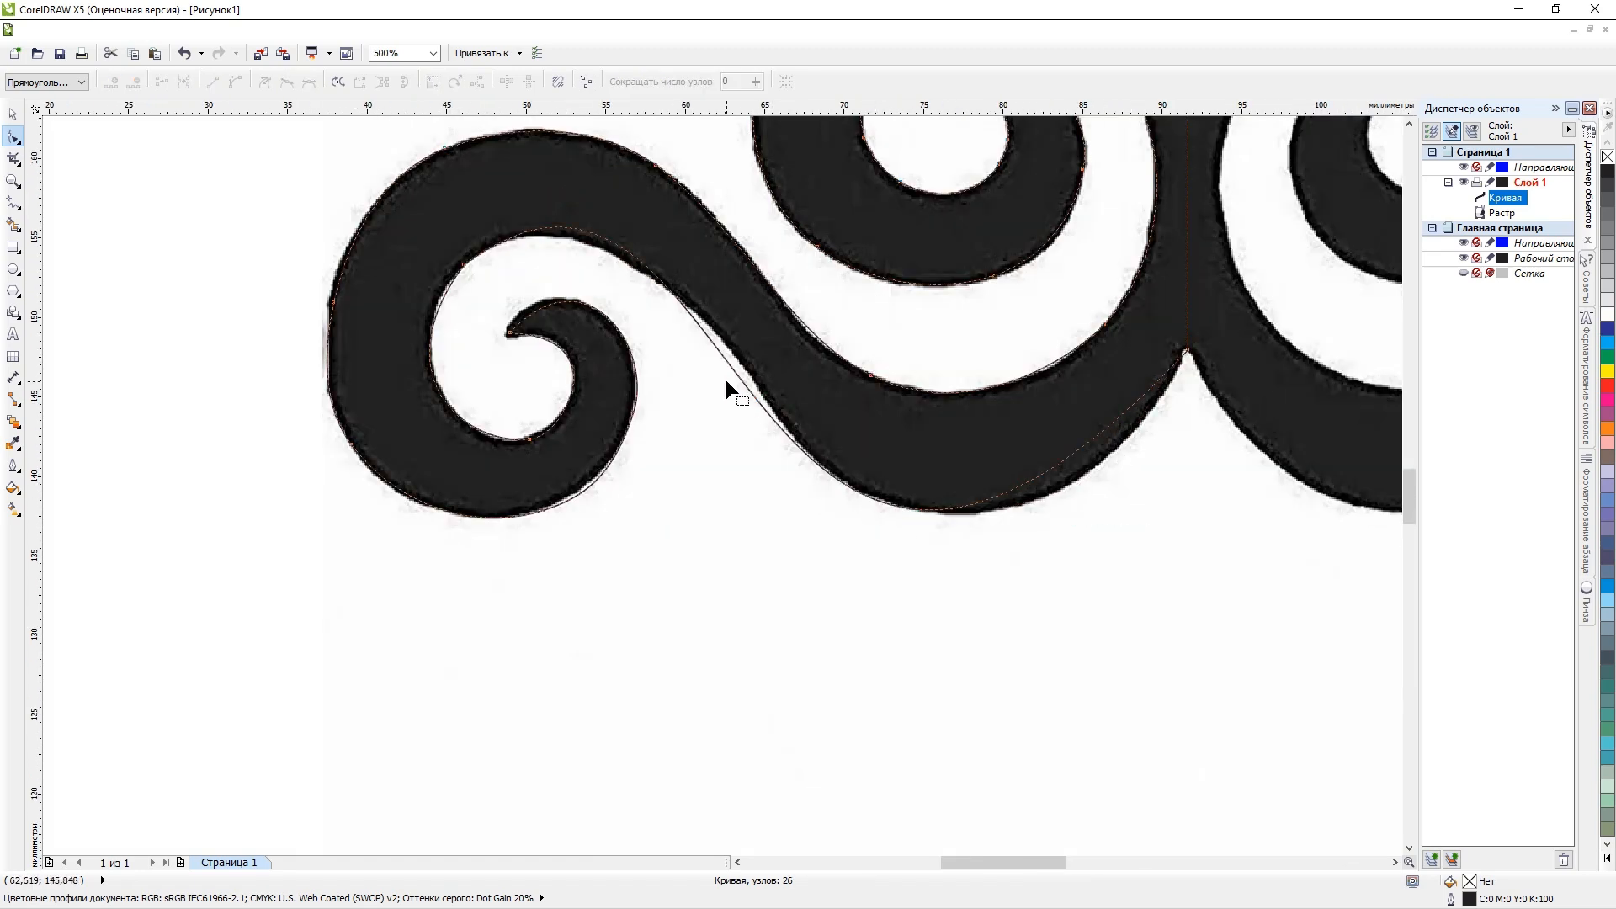
key("ctrl+z")
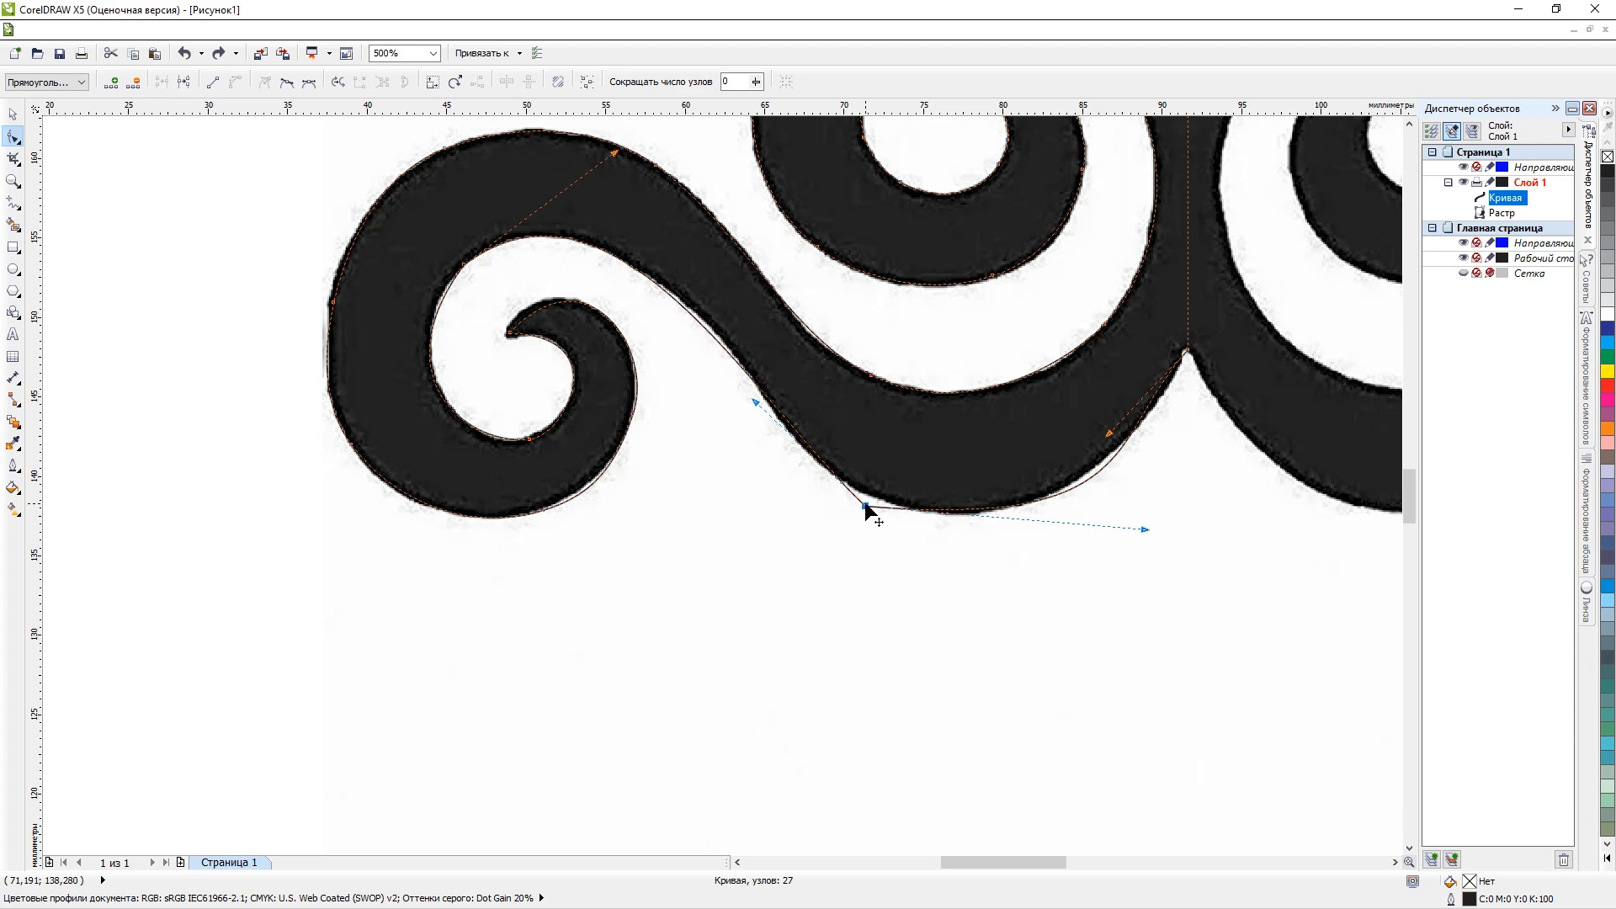
key("Delete")
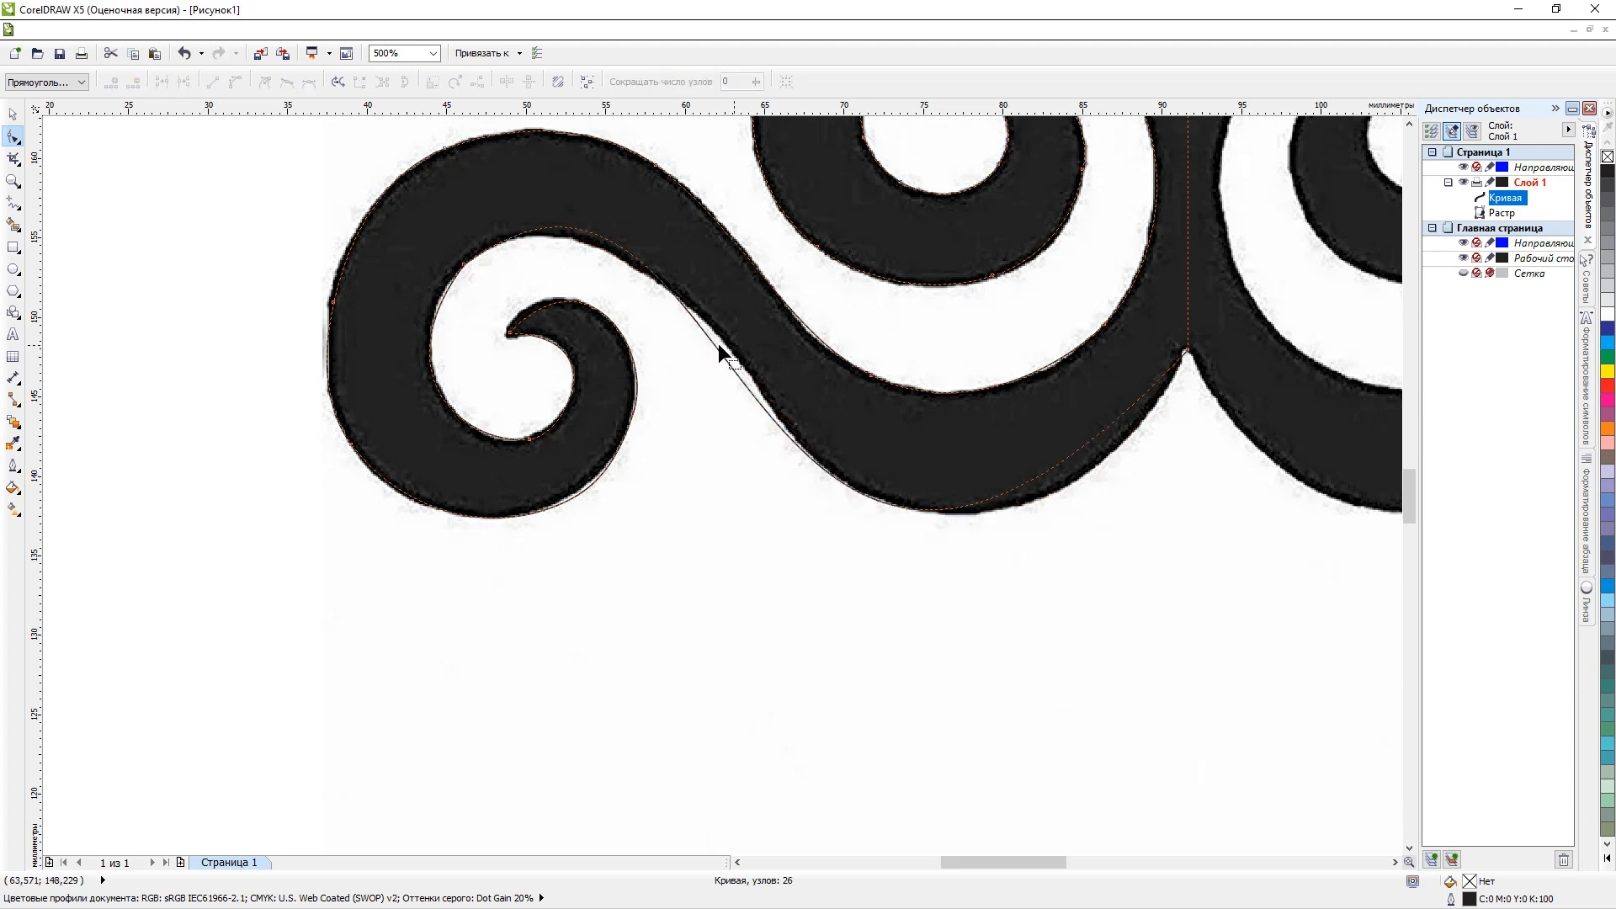
Add nodes at the top of the scroll's inner edge and along the arm's descending lower edge, placing both on the raster's outline.
scroll(700, 290, "up", 1)
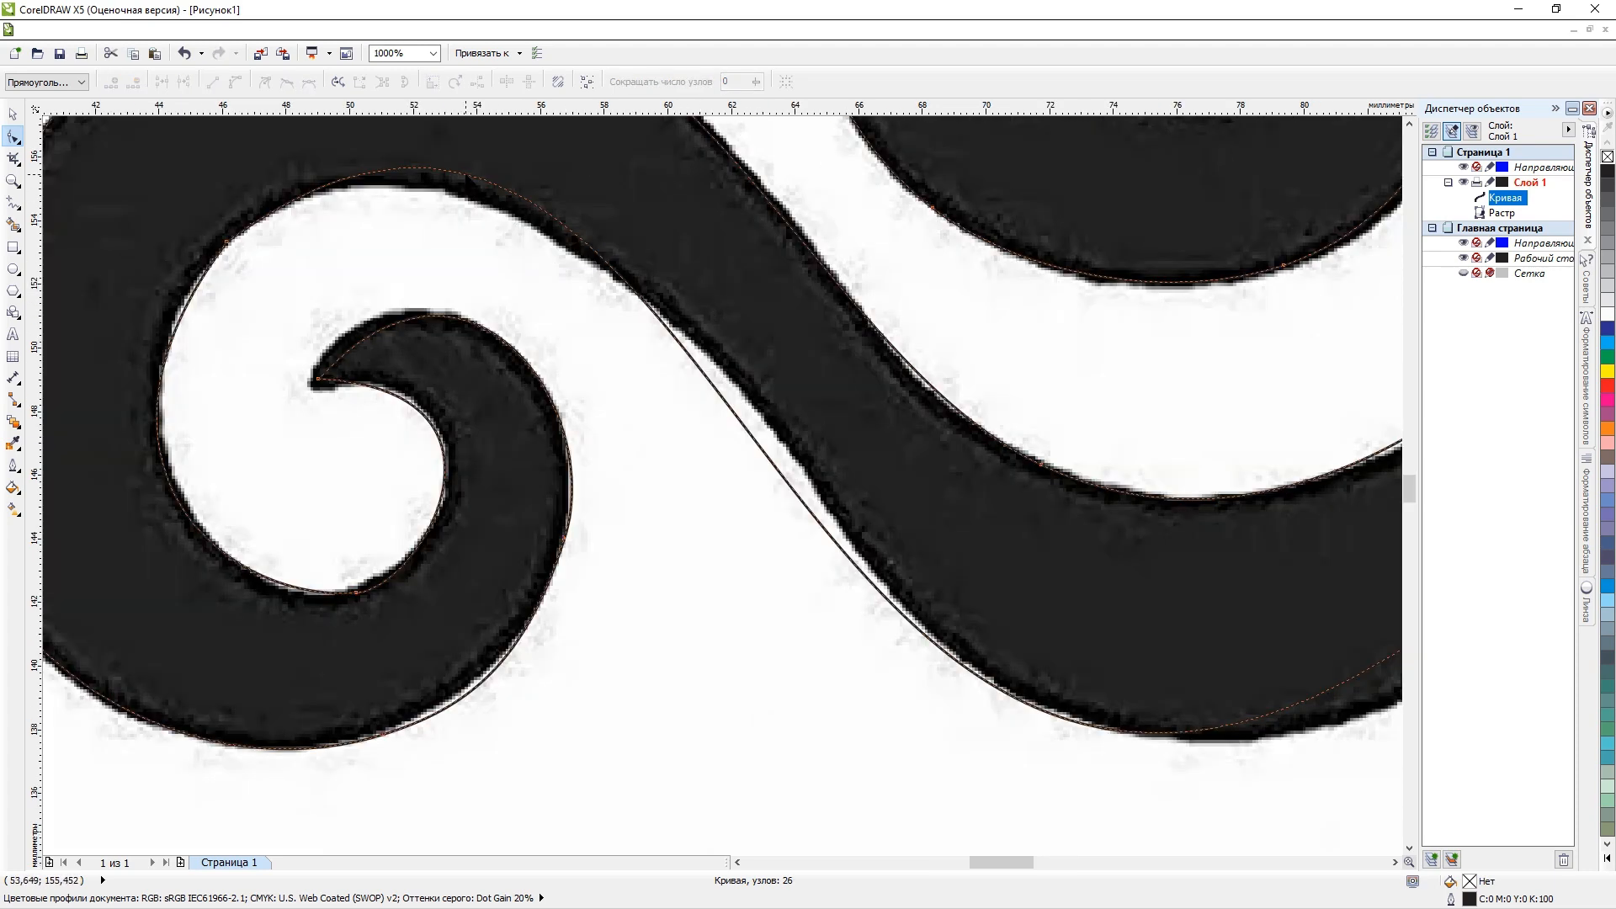
double_click(466, 174)
left_click_drag(465, 174, 453, 192)
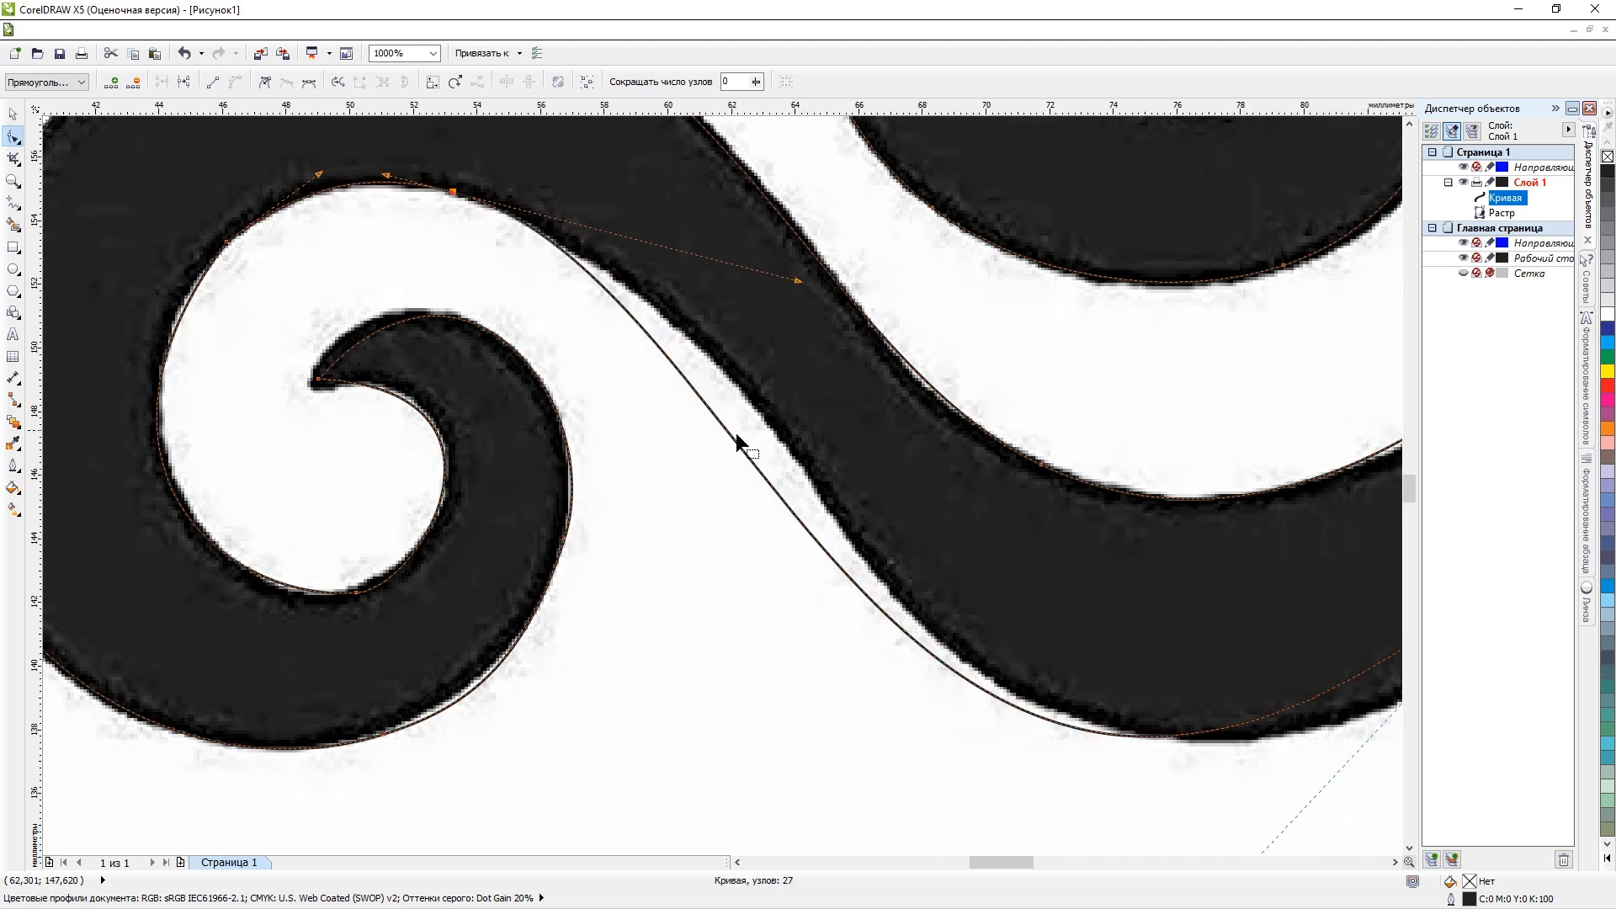
left_click_drag(716, 418, 758, 404)
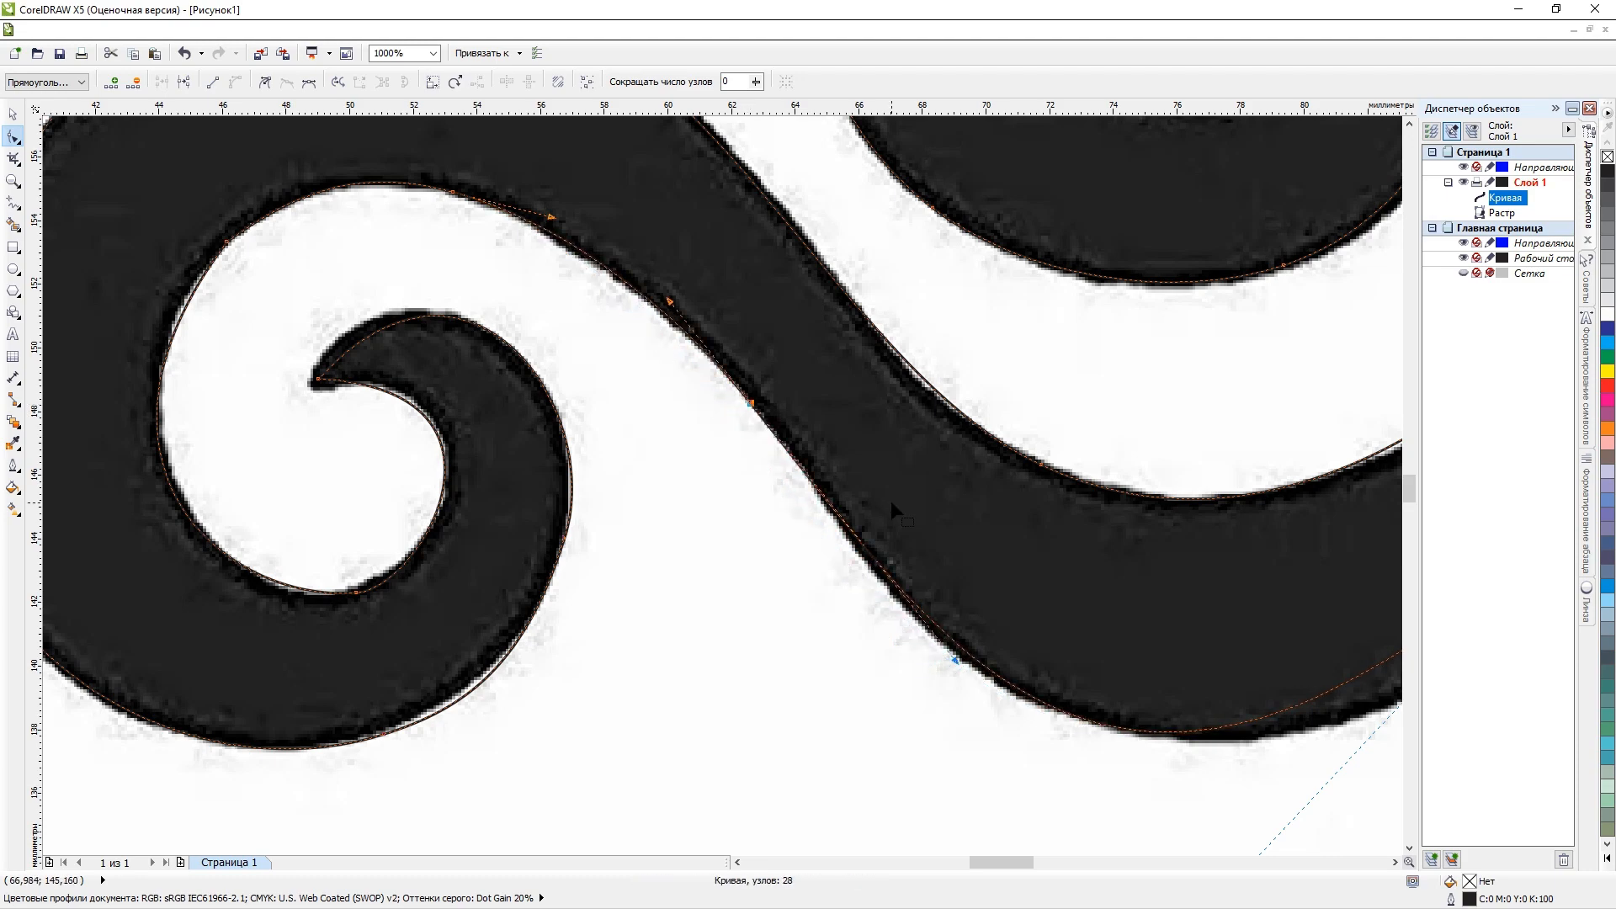
Add a node on the lower arm's bottom right edge and adjust the notch node's handle to follow the raster's outline.
scroll(889, 496, "down", 2)
scroll(1052, 572, "up", 1)
scroll(1020, 459, "up", 1)
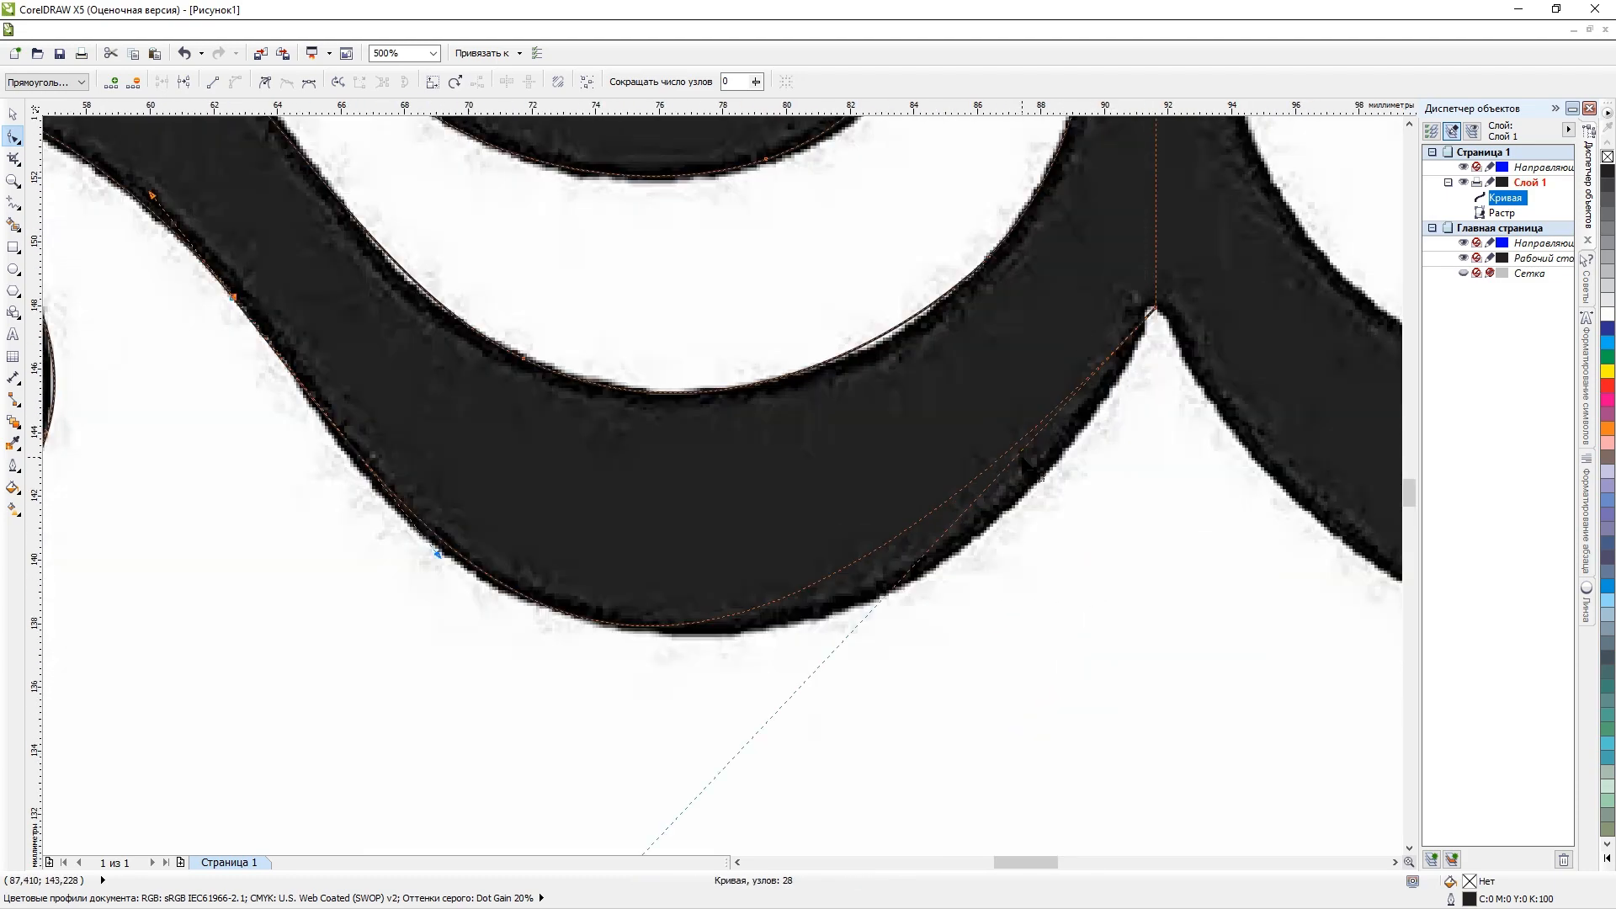
left_click_drag(962, 488, 1002, 511)
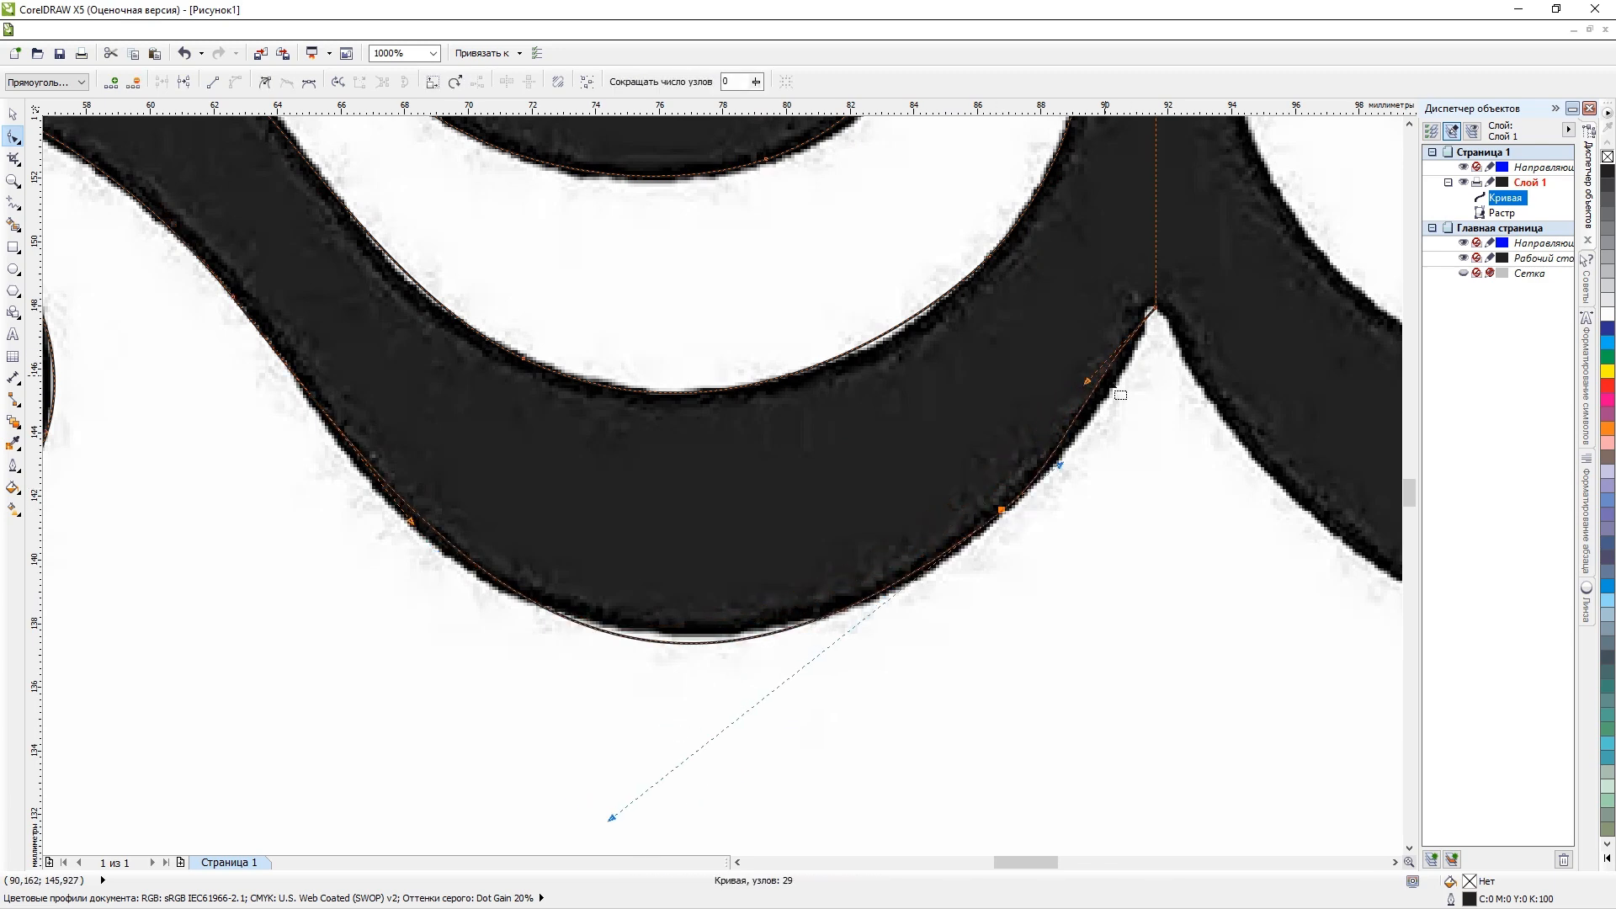
left_click_drag(1088, 383, 1118, 401)
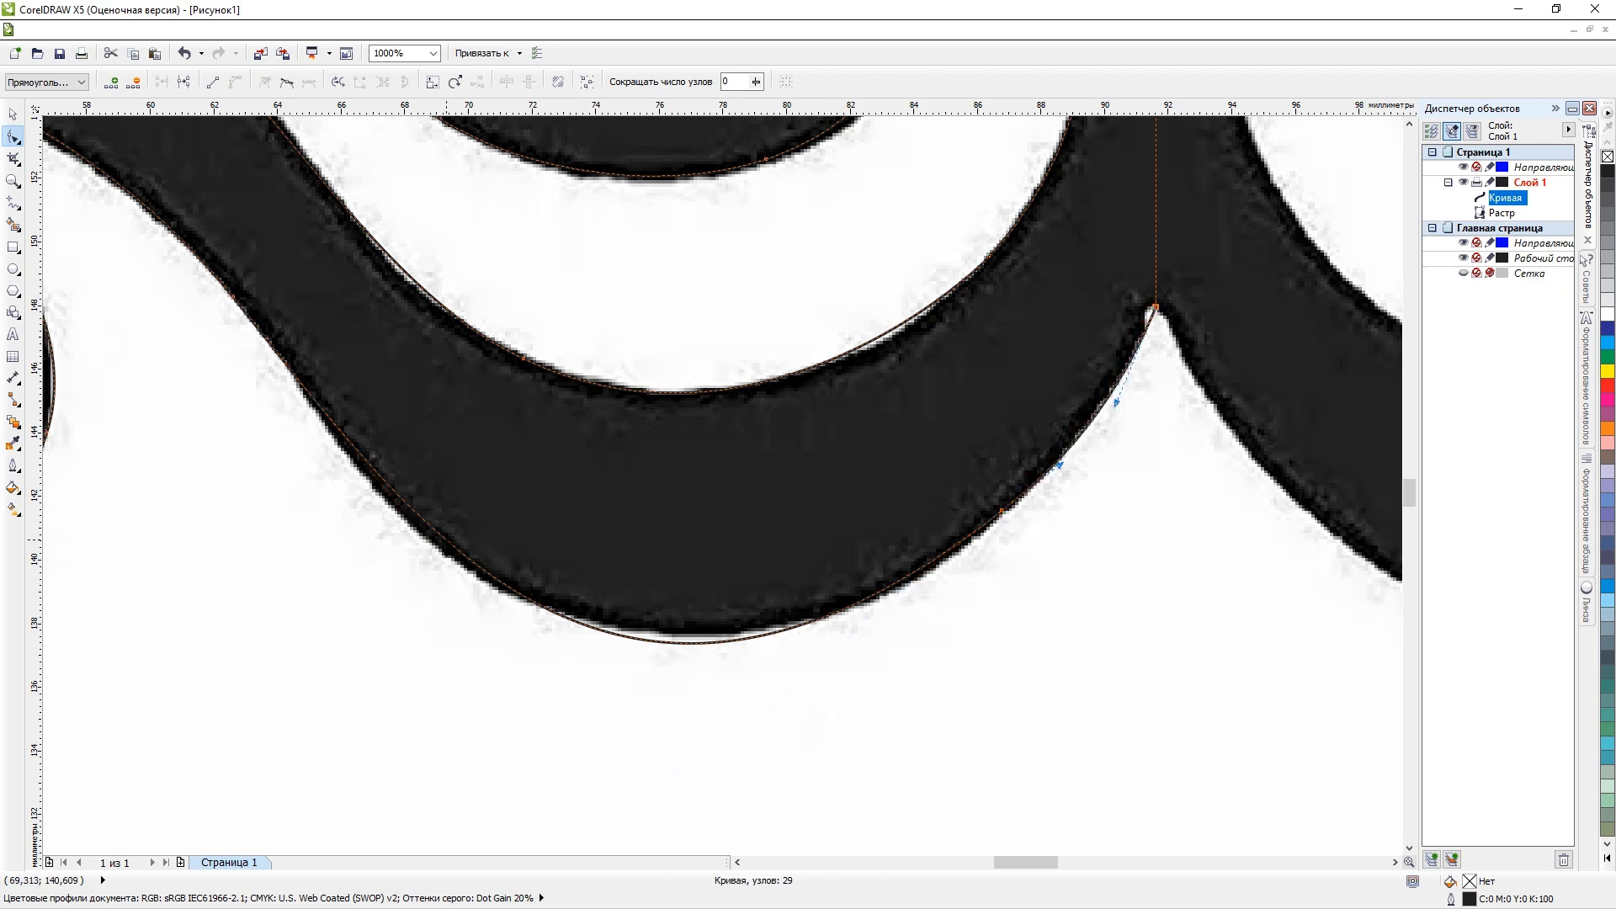
Add a node on the lower arm's bottom left edge and place it on the raster's outline.
scroll(392, 509, "up", 2)
scroll(445, 491, "down", 2)
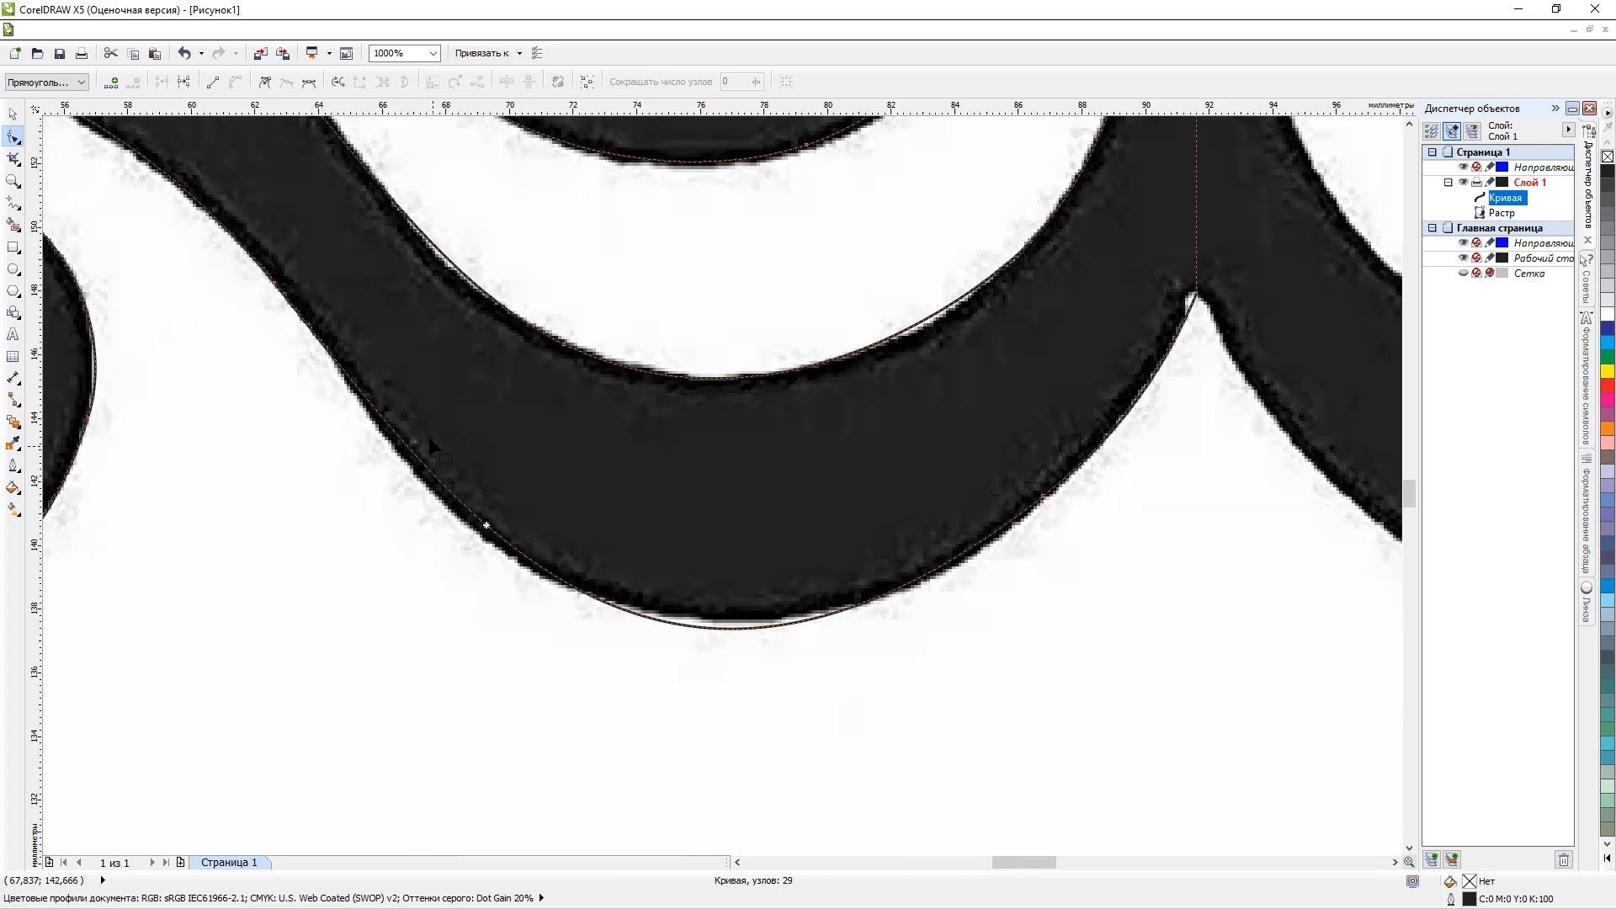
left_click(307, 331)
left_click(292, 303)
left_click(279, 289)
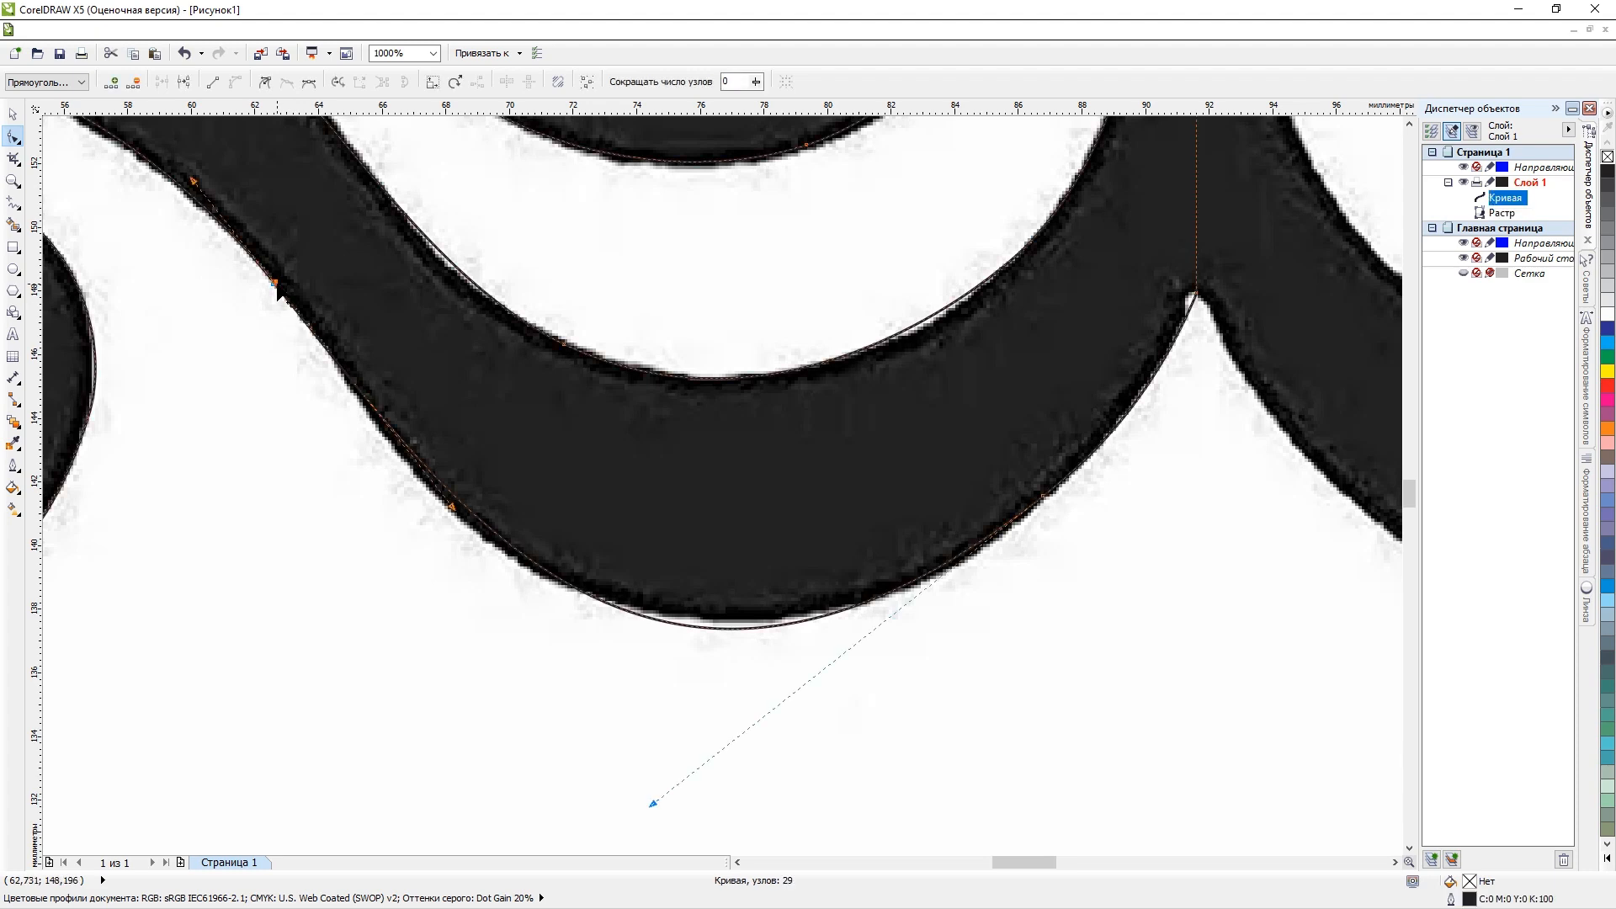
left_click_drag(450, 509, 434, 510)
scroll(448, 479, "up", 1)
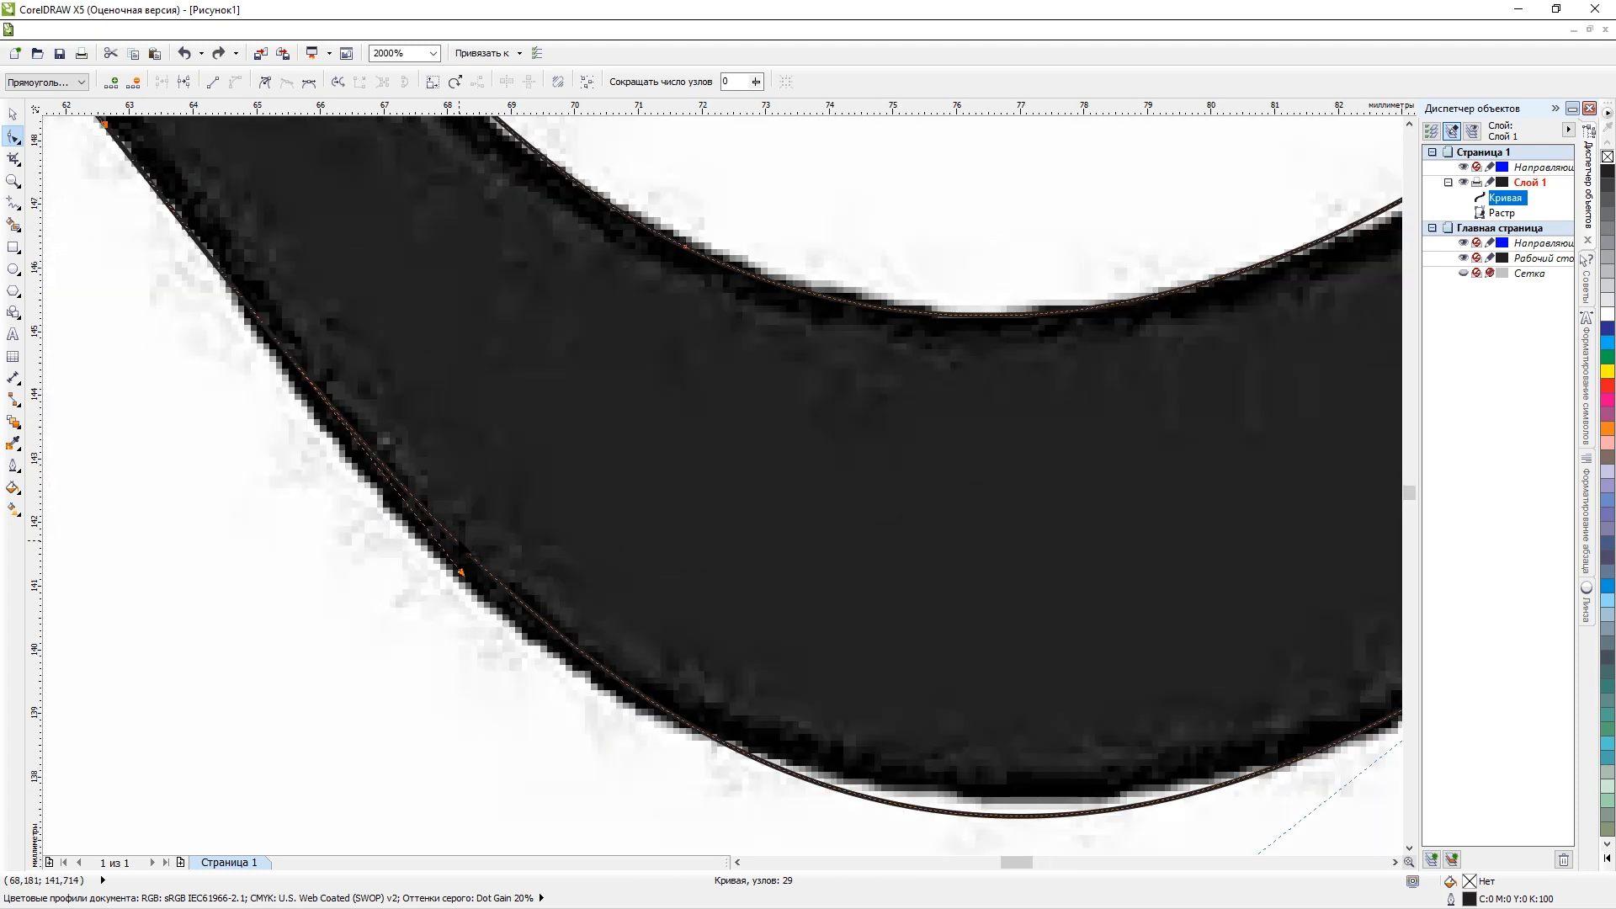
left_click_drag(459, 540, 443, 553)
scroll(444, 553, "down", 2)
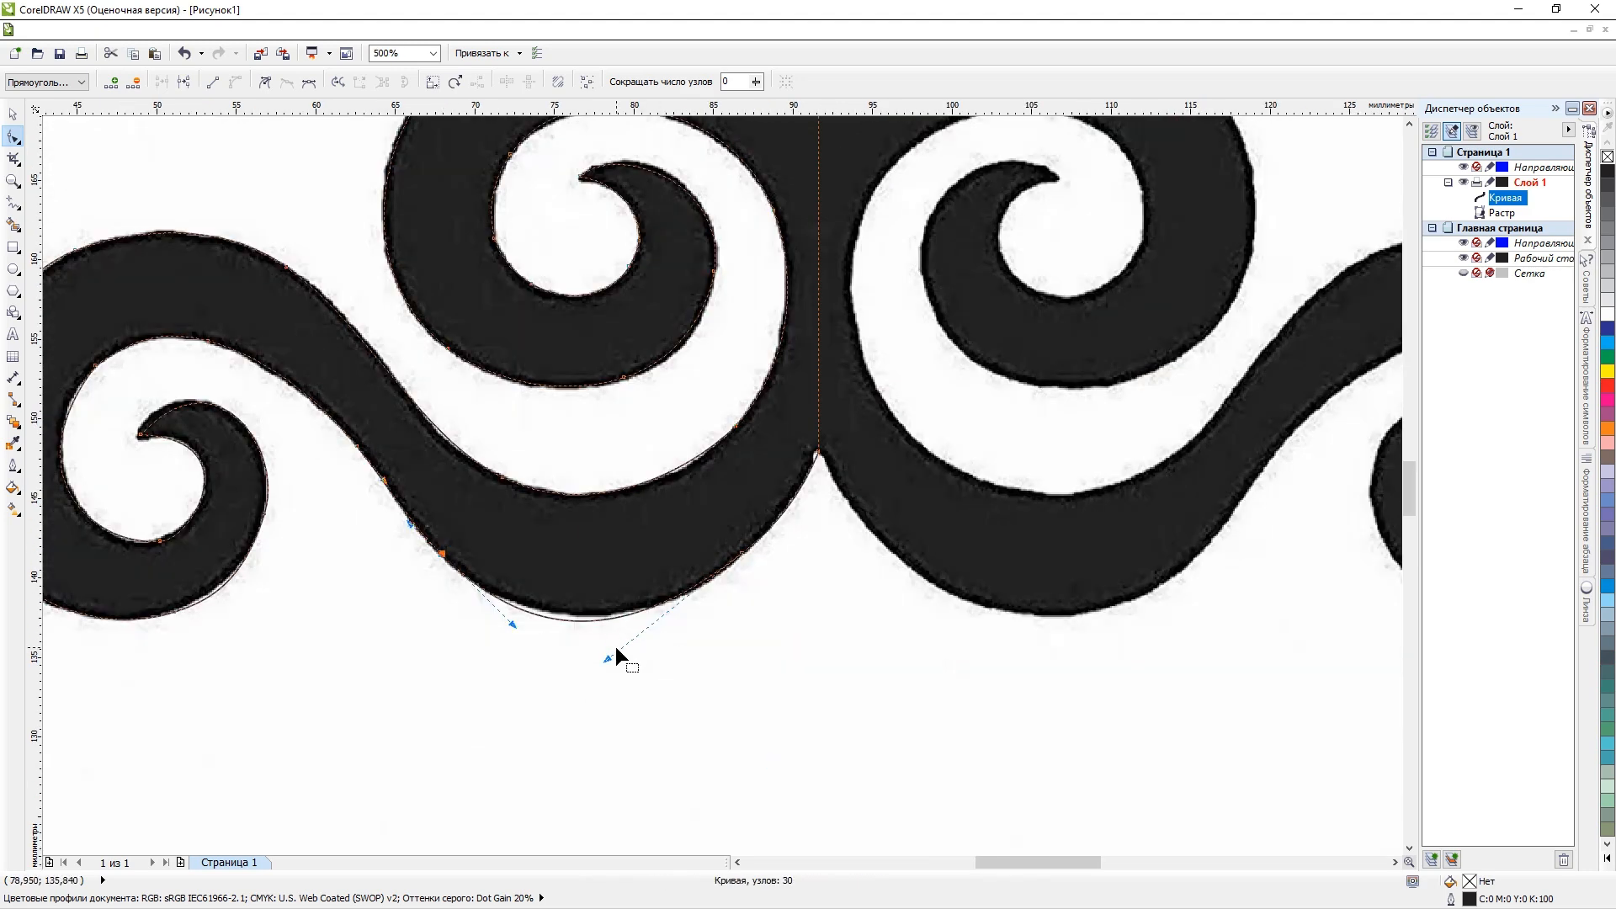
Shorten the long handle of the node on the lower arm's bottom right edge to fit the curve to the arm's bottom.
scroll(615, 648, "up", 1)
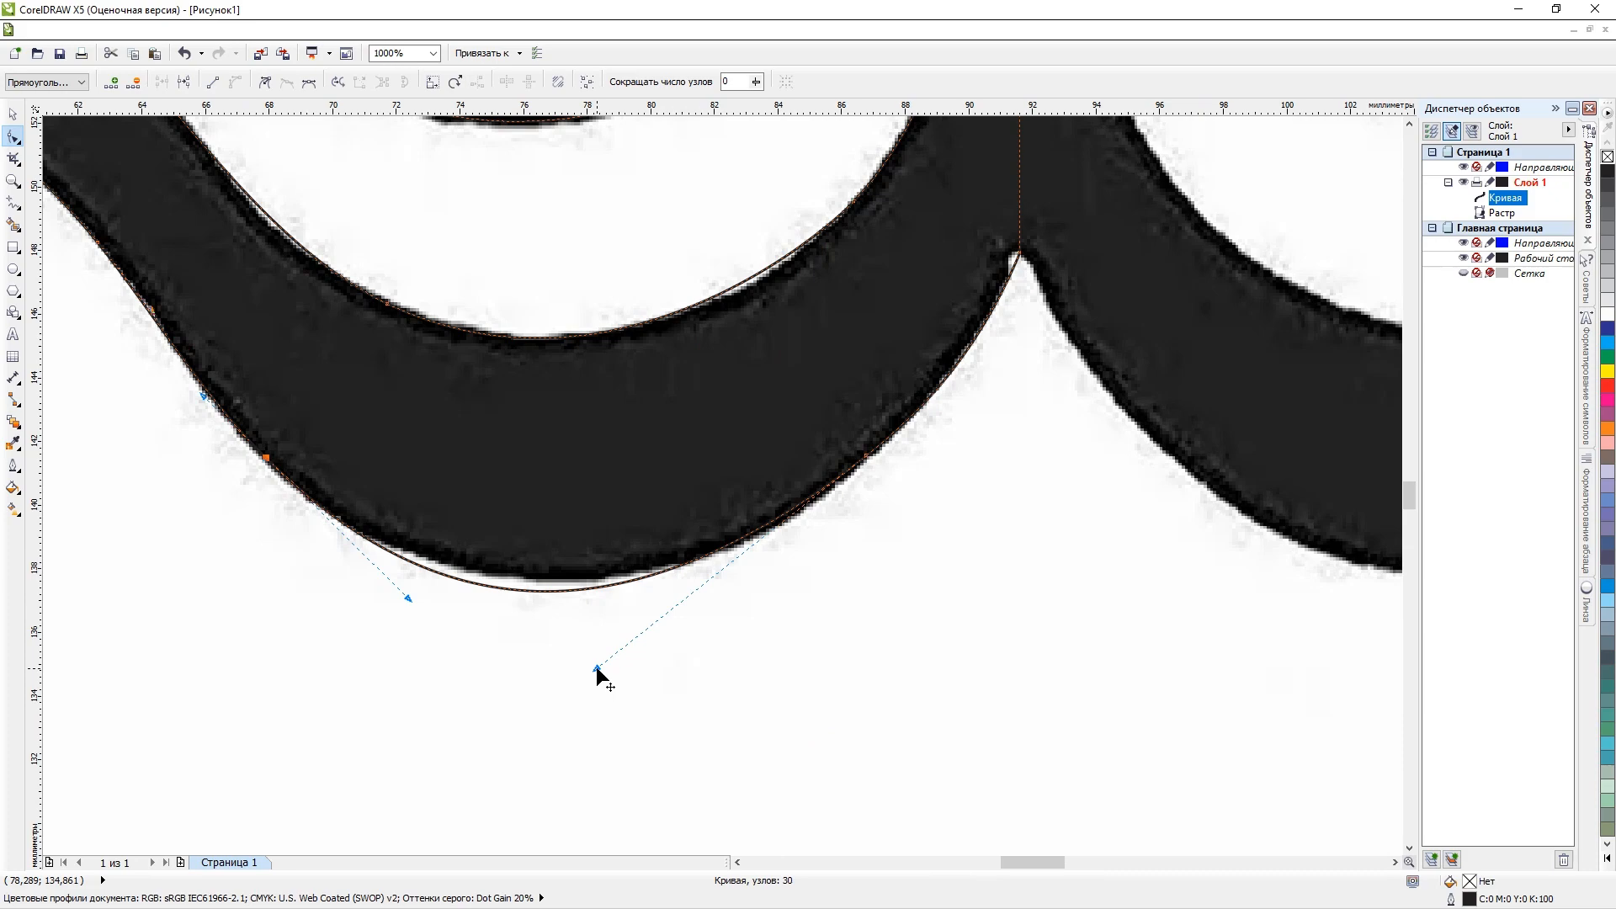
left_click_drag(595, 665, 636, 642)
scroll(638, 624, "down", 2)
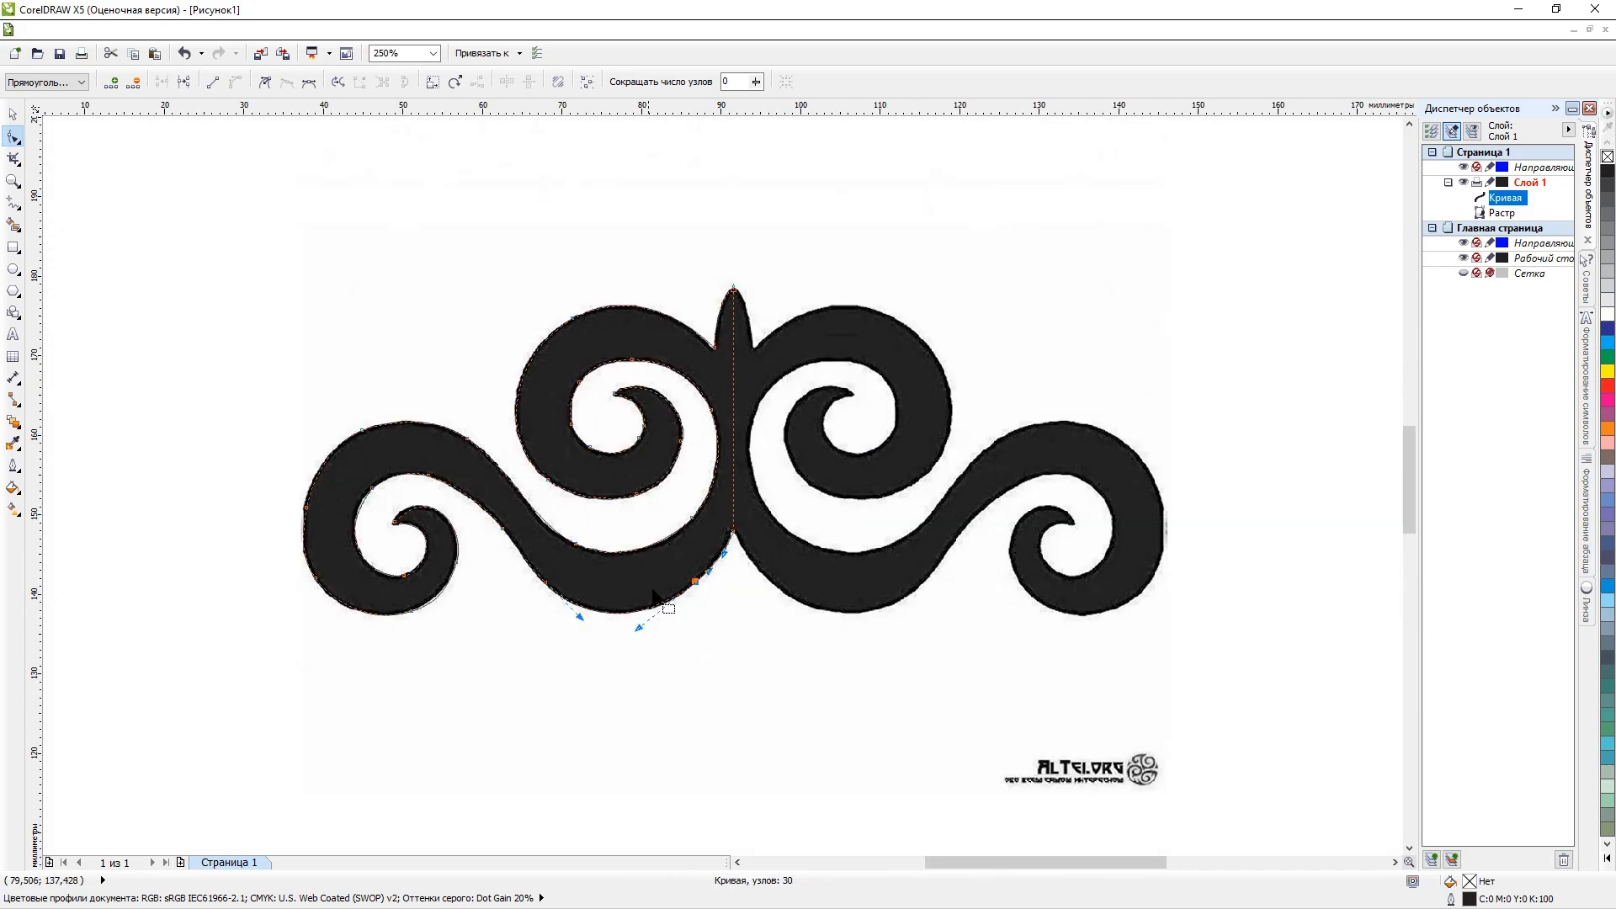
Shift the node at the scroll's upper left inner edge outward and delete it to smooth the inner outline.
scroll(477, 457, "up", 2)
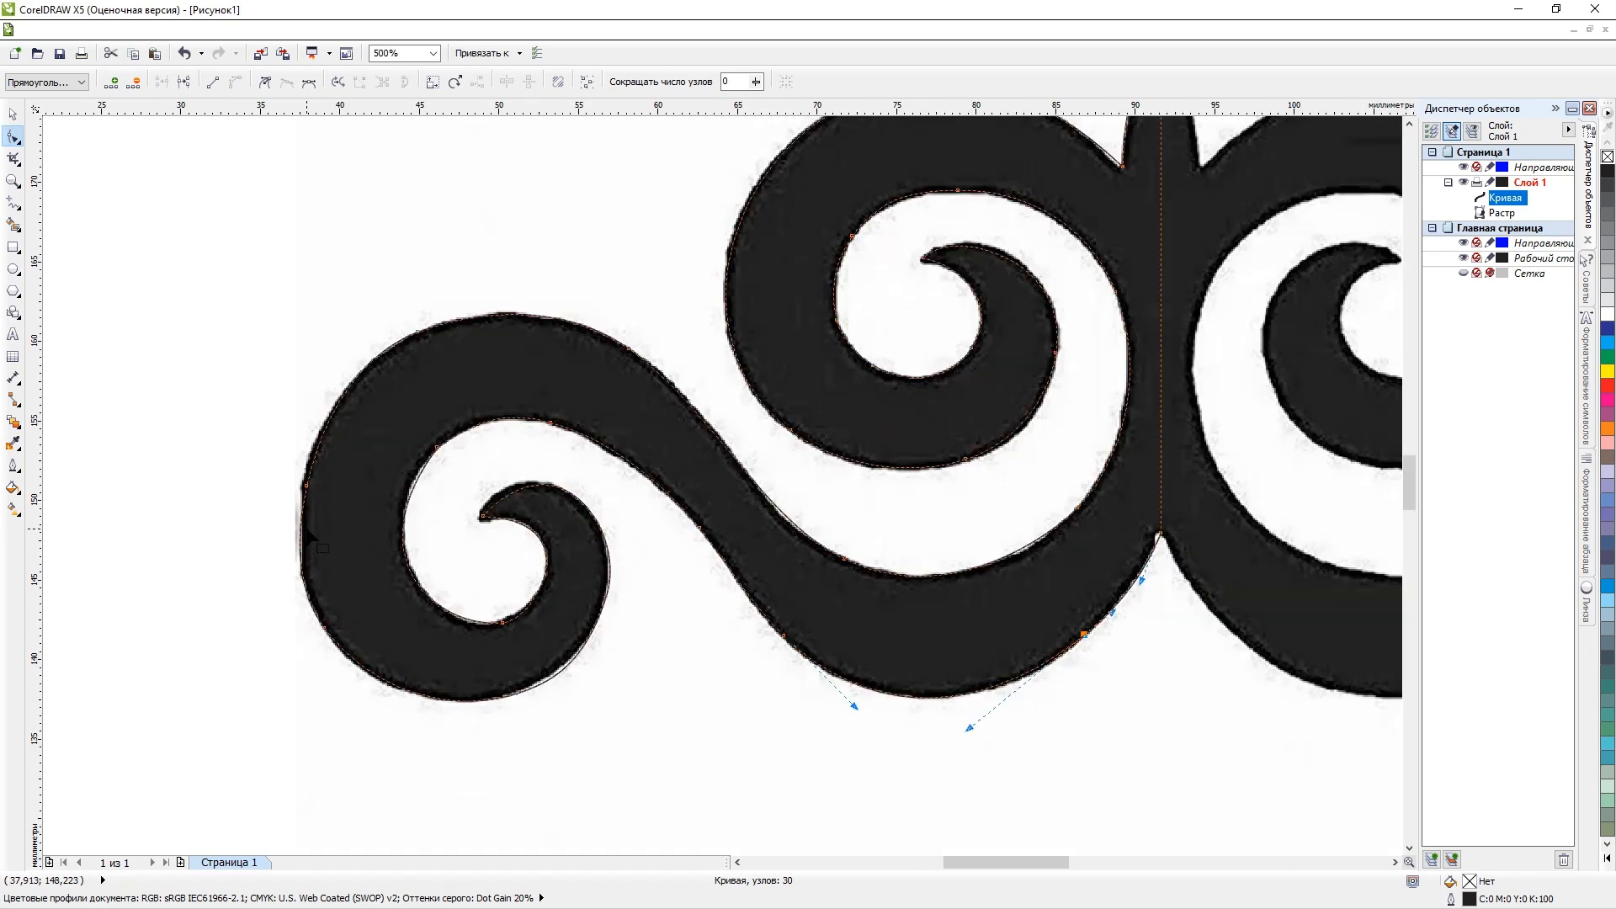
left_click(570, 368)
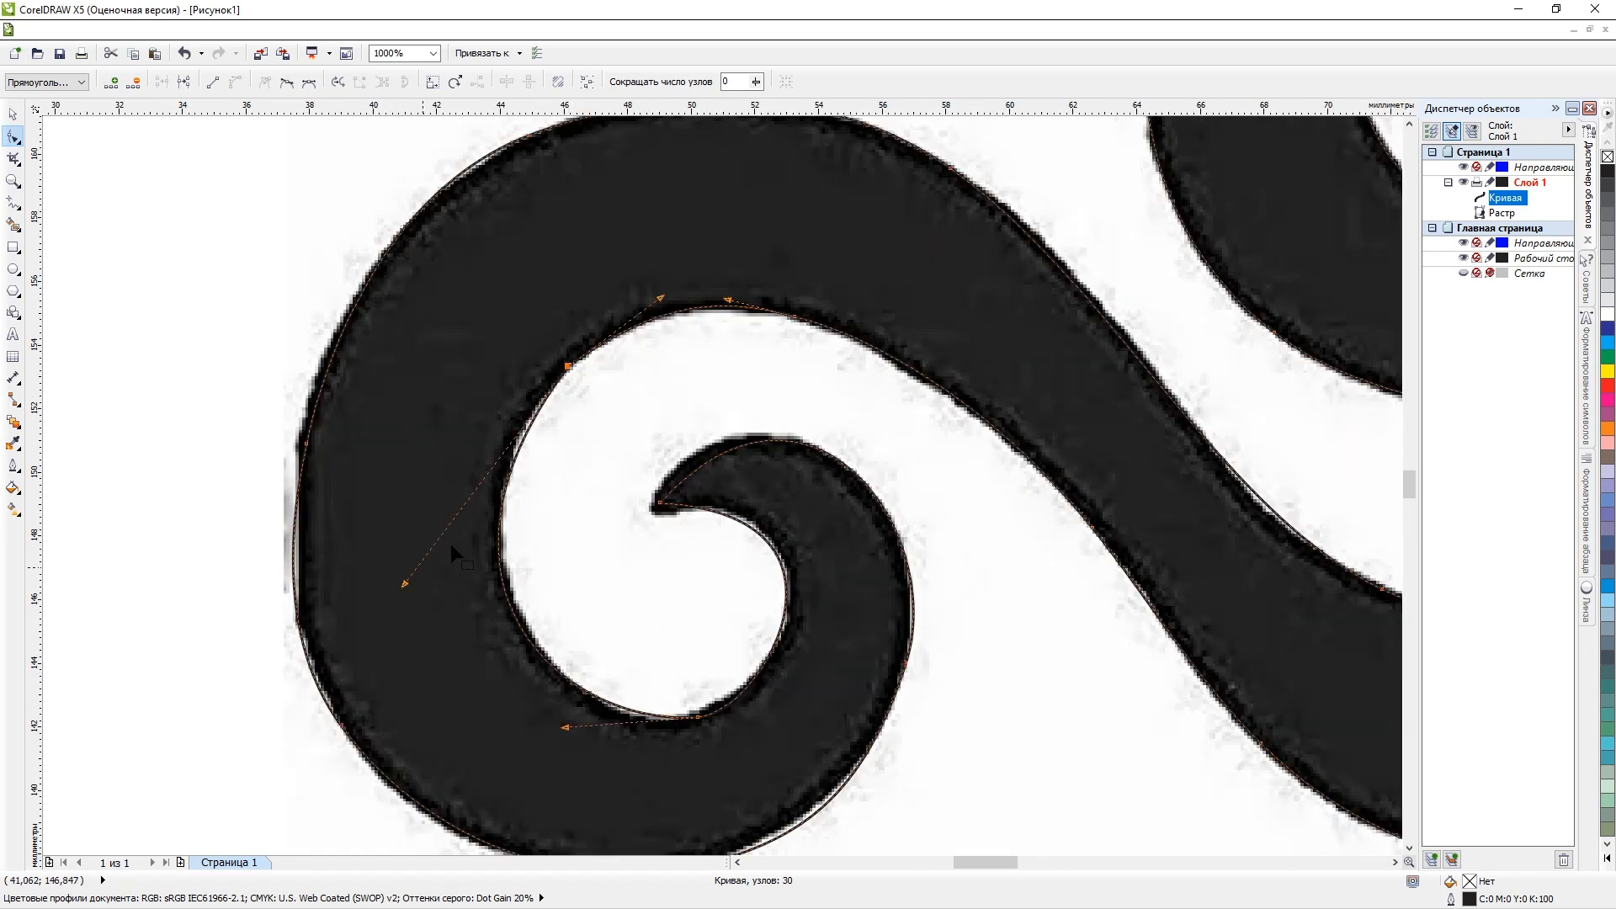
scroll(557, 397, "up", 1)
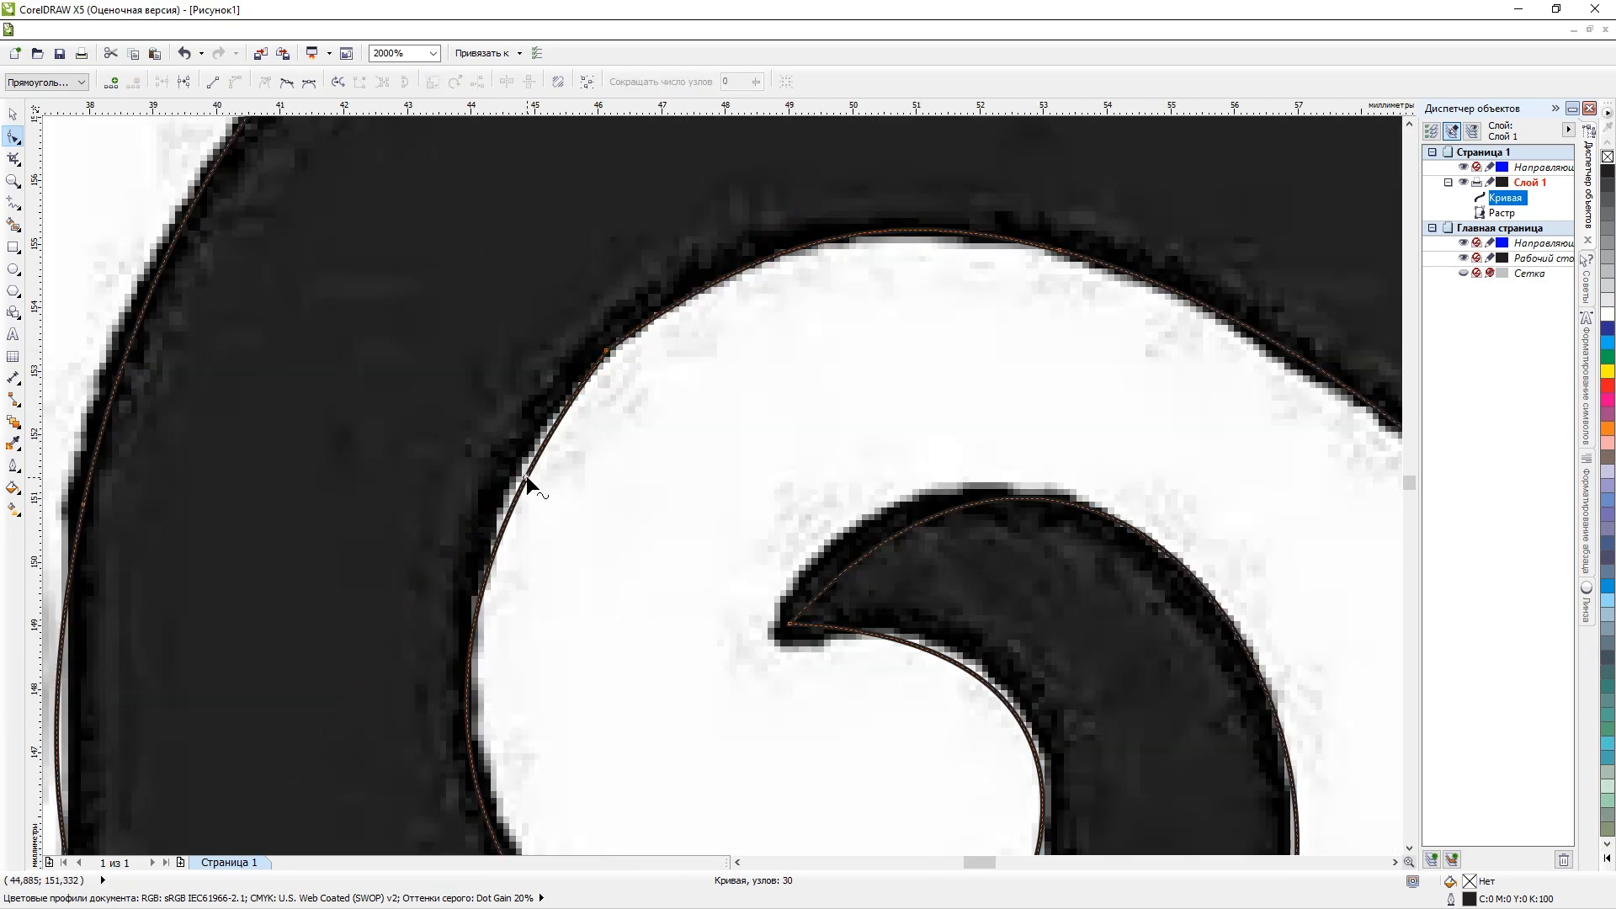
left_click_drag(606, 351, 591, 347)
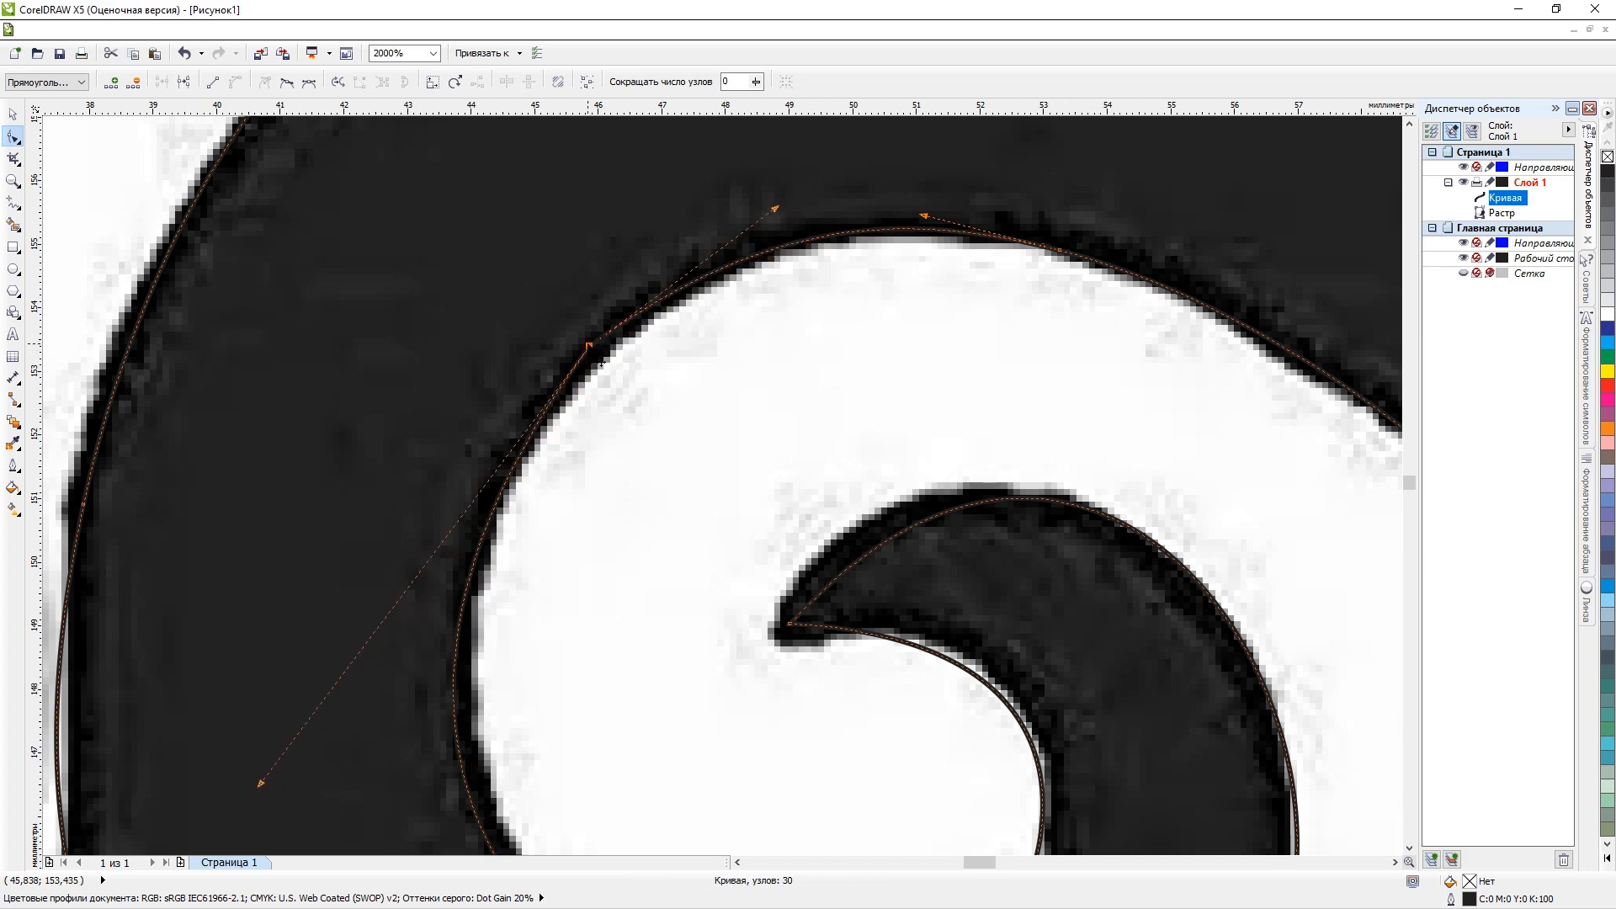
key("Delete")
scroll(604, 357, "down", 4)
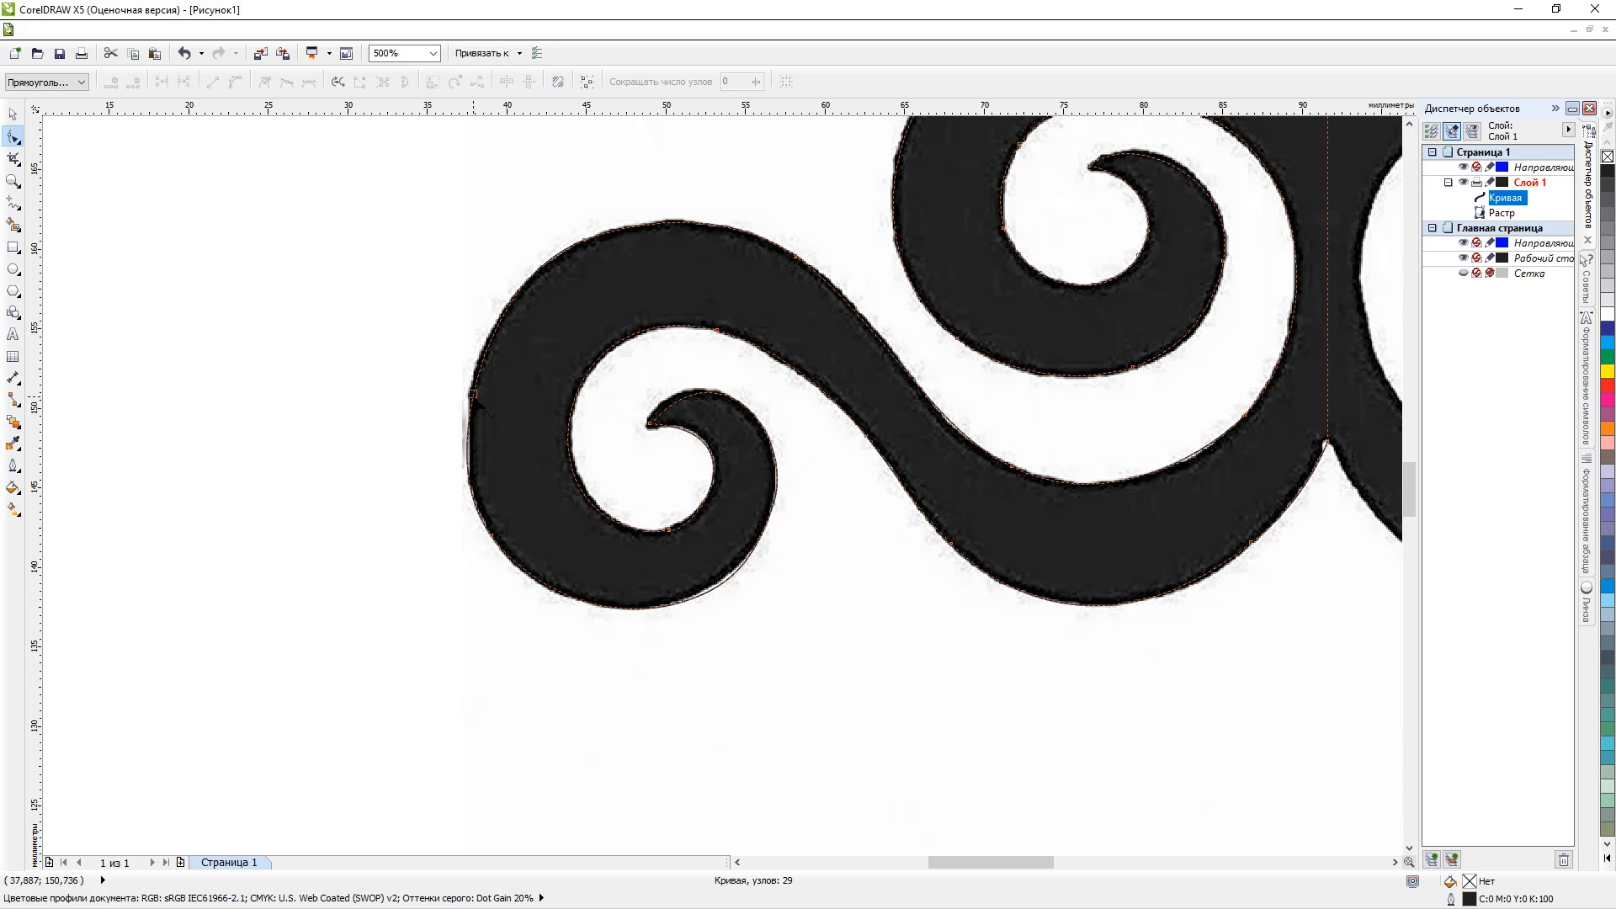
Lengthen the upper handle of the upper scroll's tip node to fit the curl's top edge to the raster.
scroll(483, 387, "down", 3)
scroll(397, 215, "up", 3)
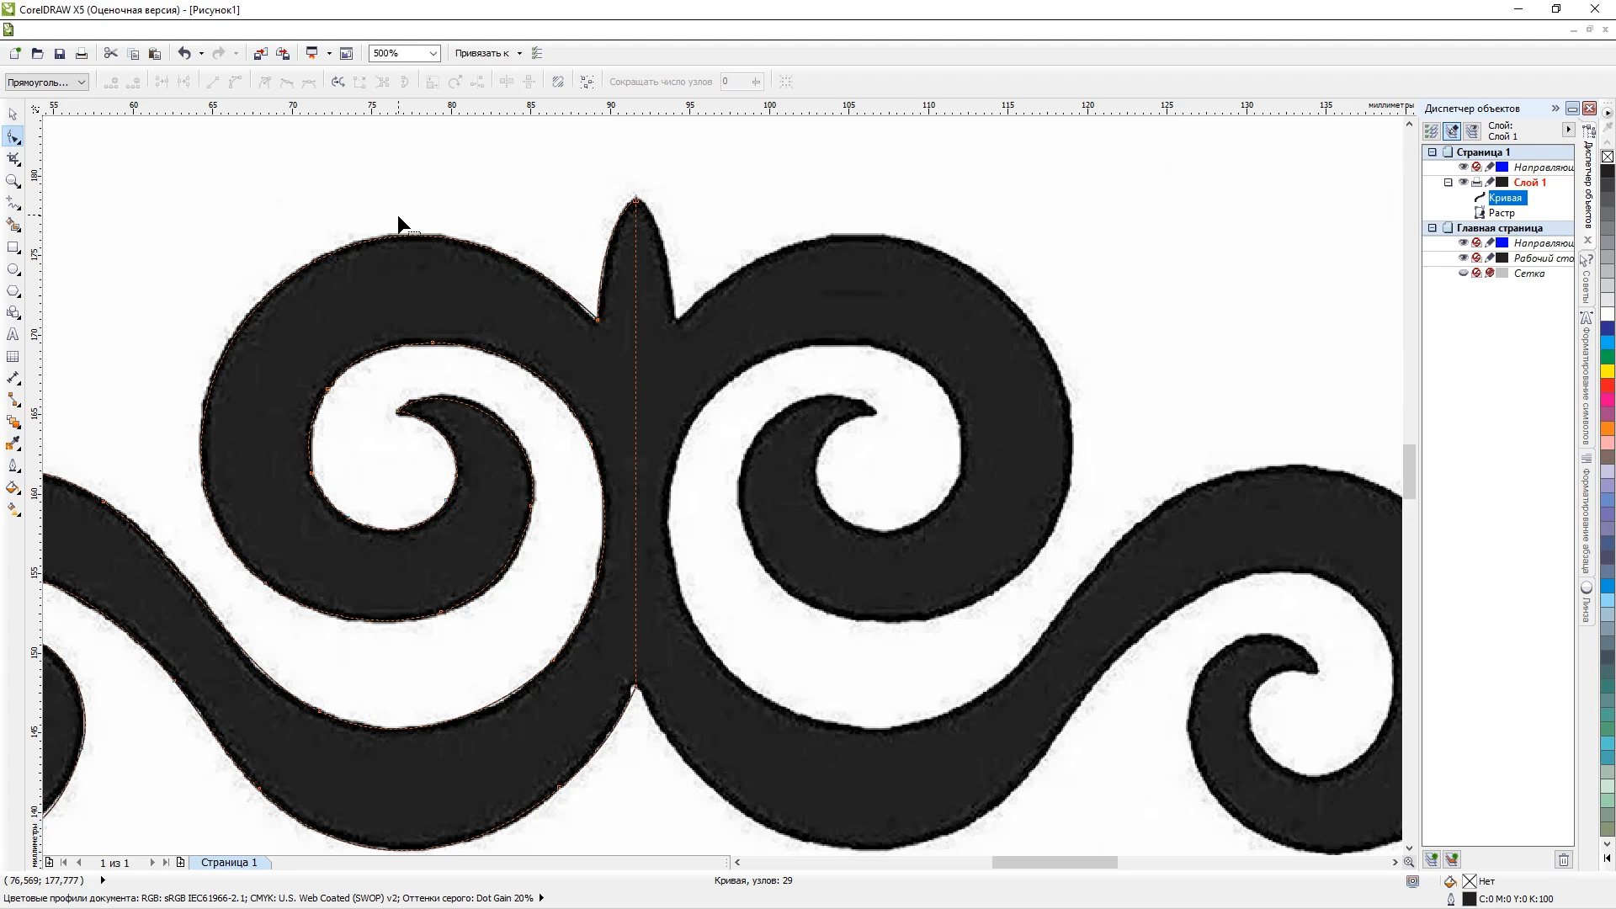
scroll(397, 215, "up", 2)
scroll(468, 394, "down", 4)
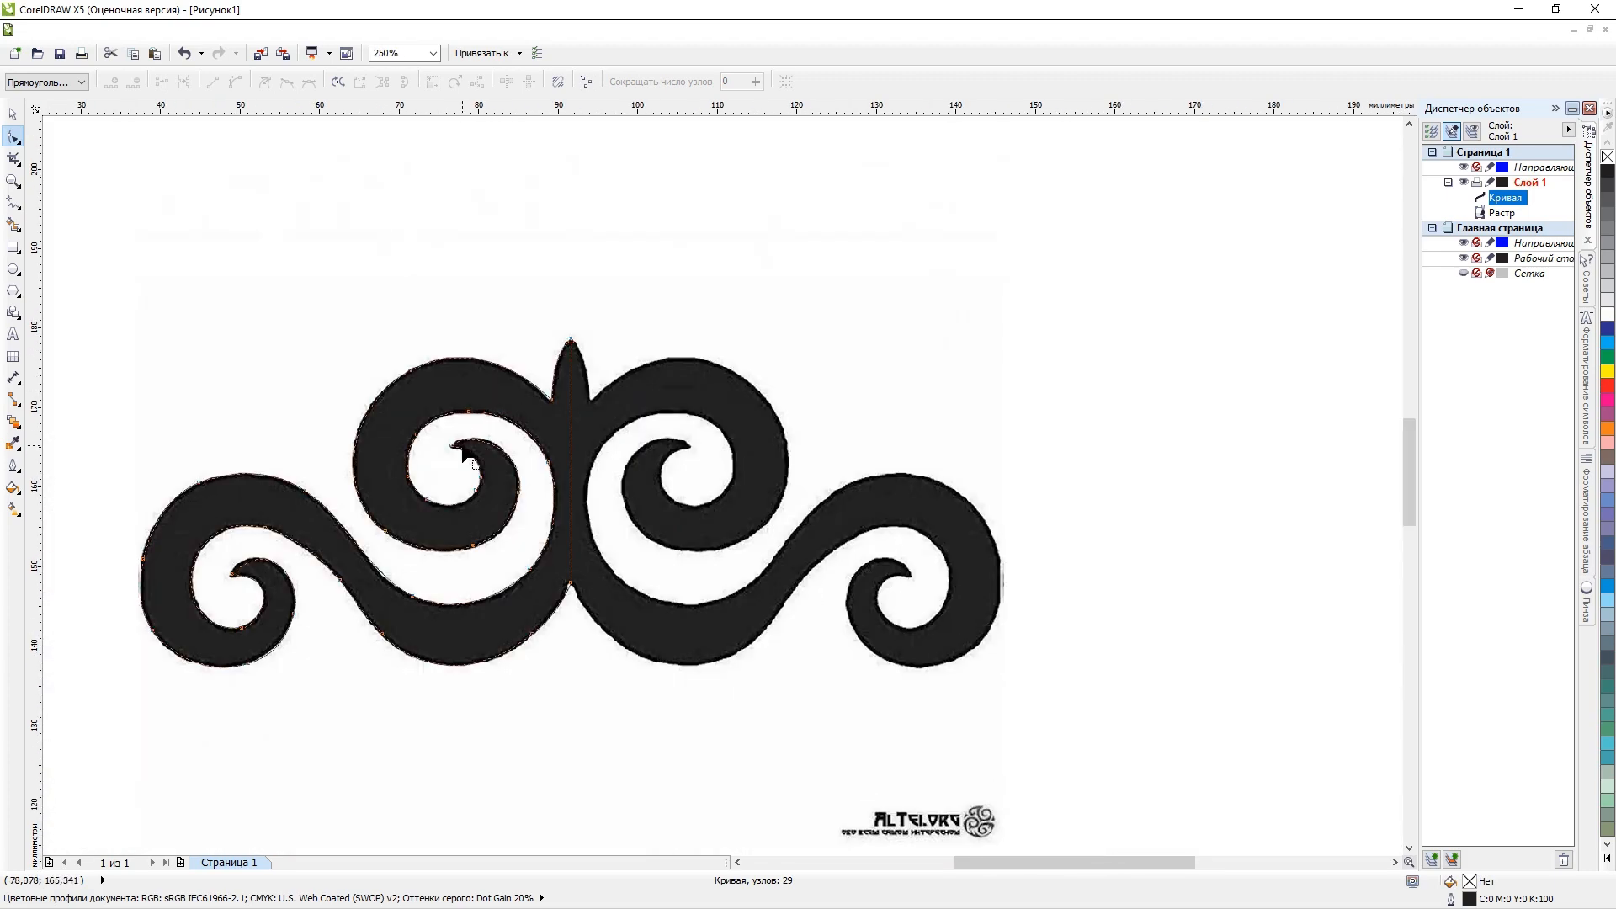
left_click(461, 447)
scroll(465, 451, "up", 4)
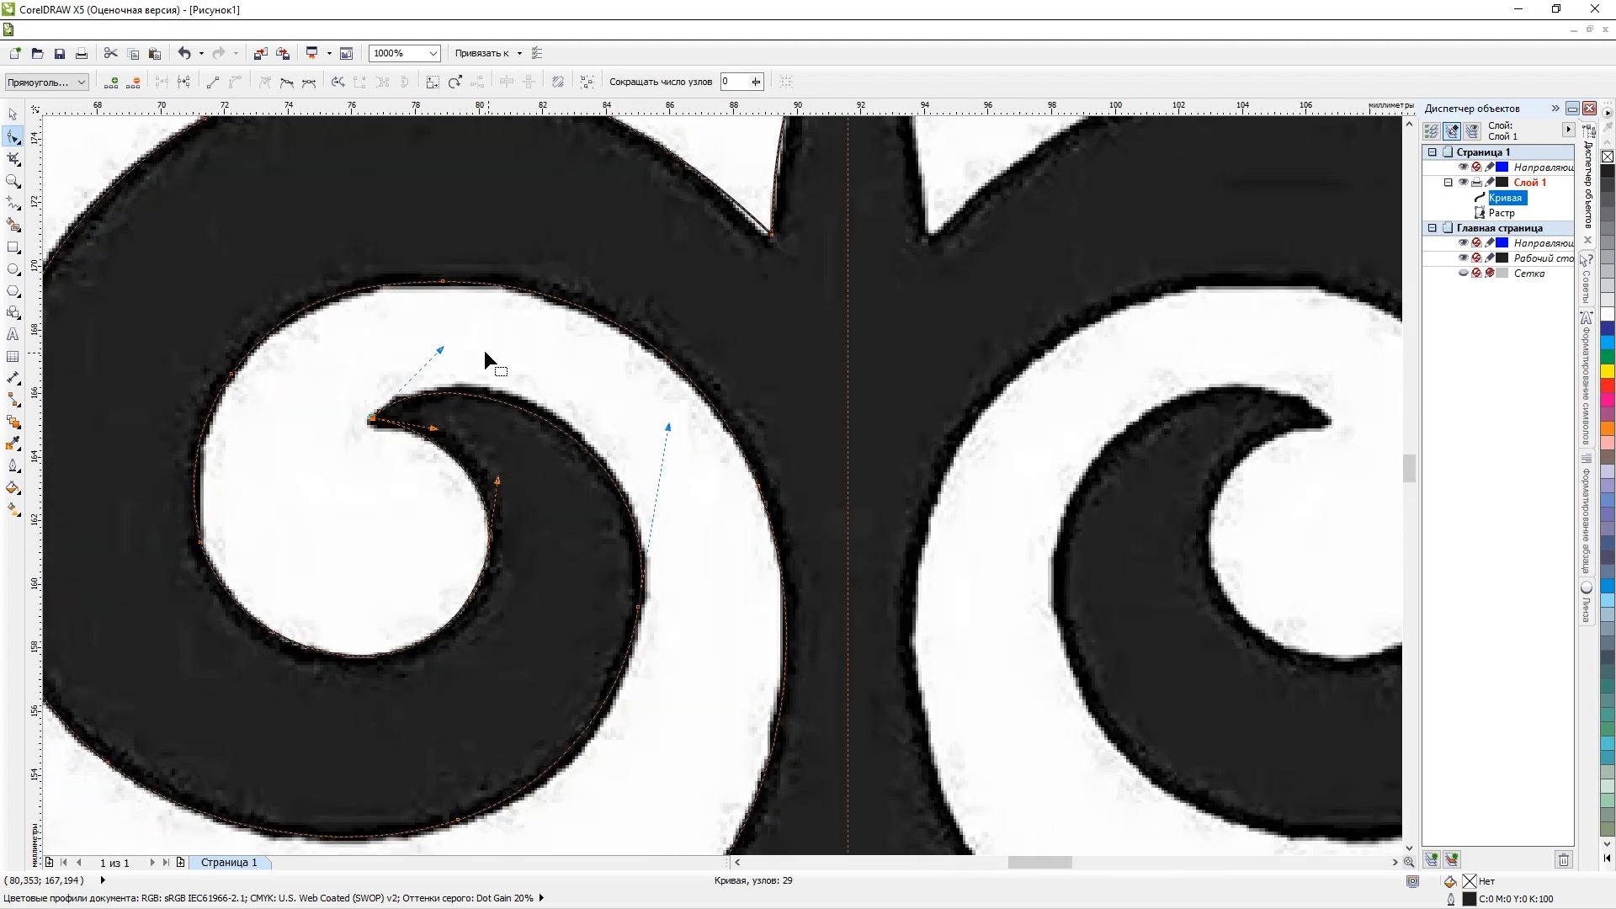
left_click_drag(441, 347, 463, 340)
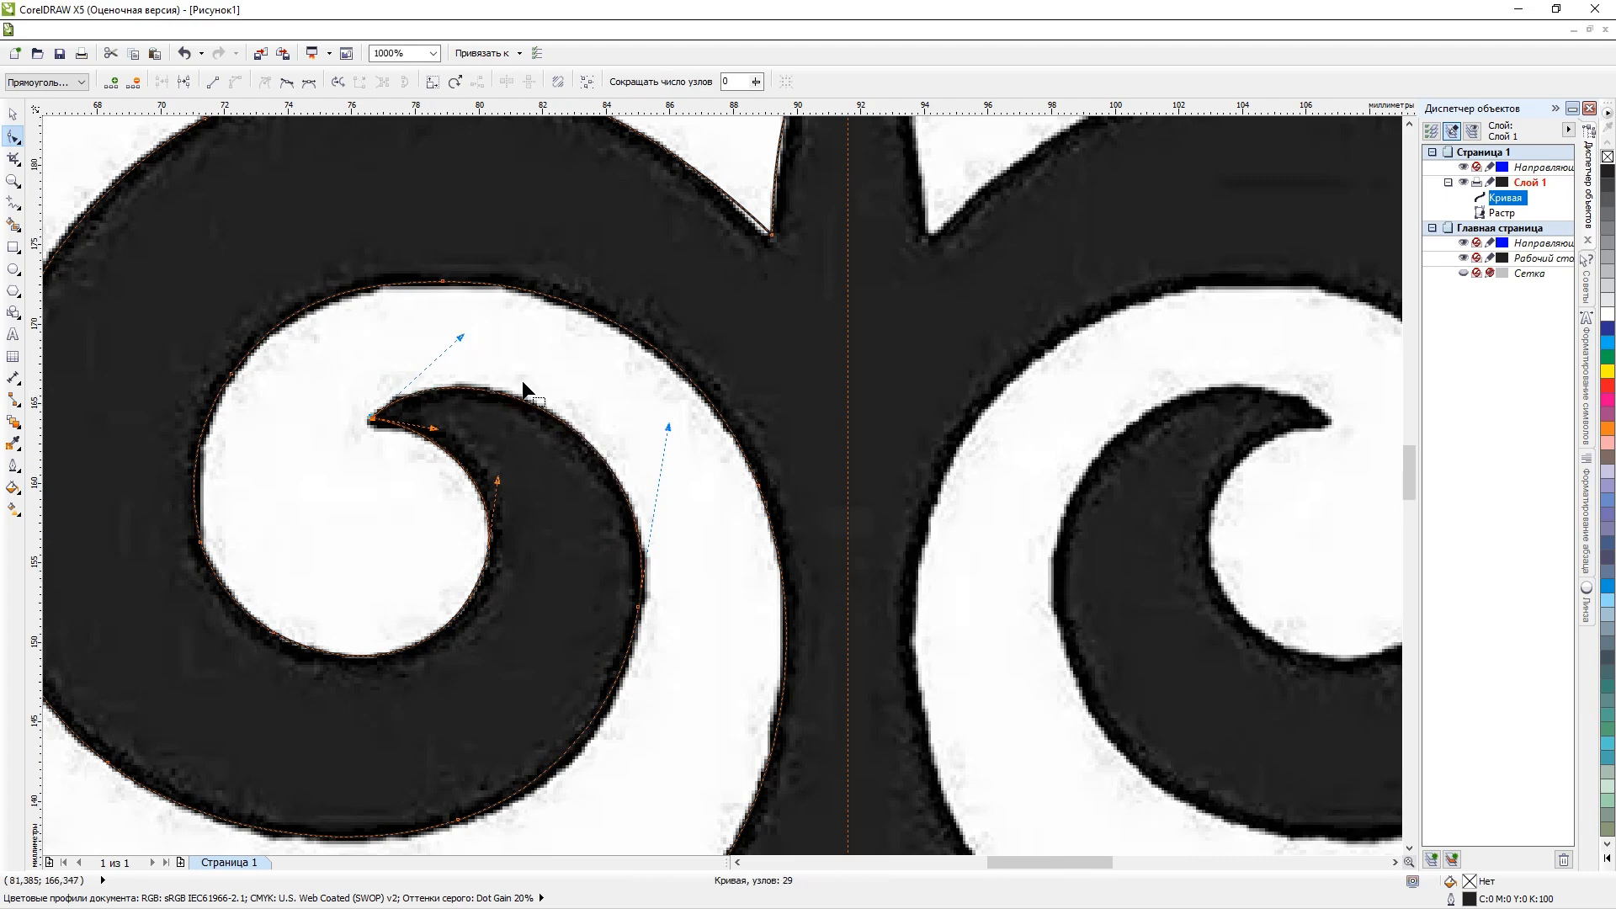
Lengthen the lower handle of the node on the upper scroll's right outer edge to follow the raster's outline.
scroll(522, 387, "down", 2)
scroll(573, 546, "down", 2)
scroll(562, 557, "up", 4)
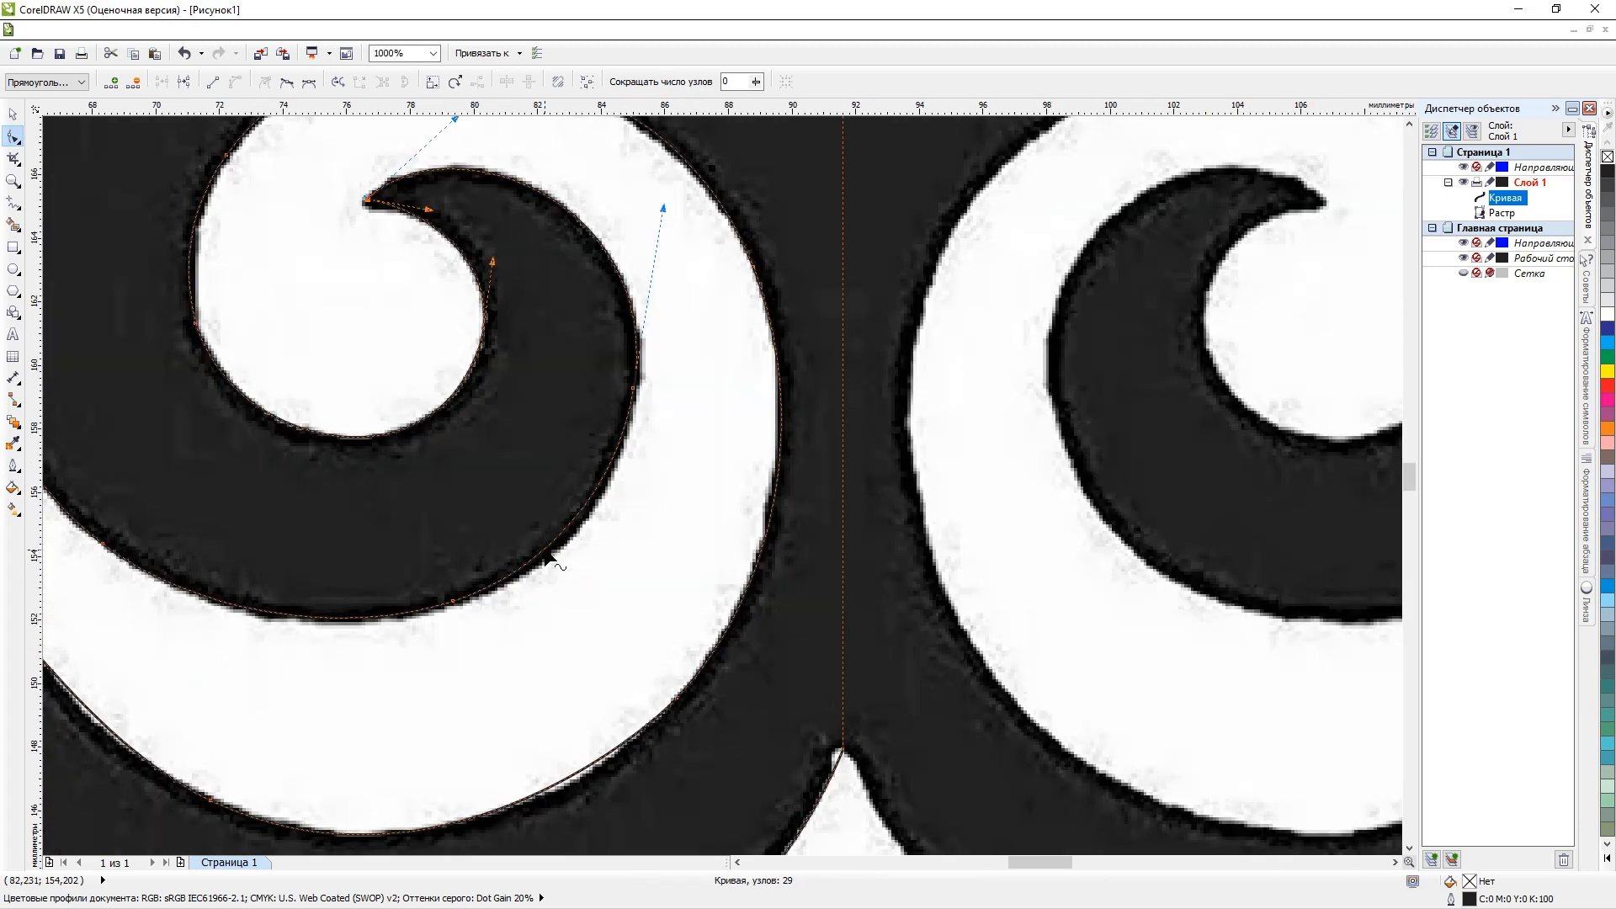
left_click(633, 388)
left_click_drag(615, 487, 619, 508)
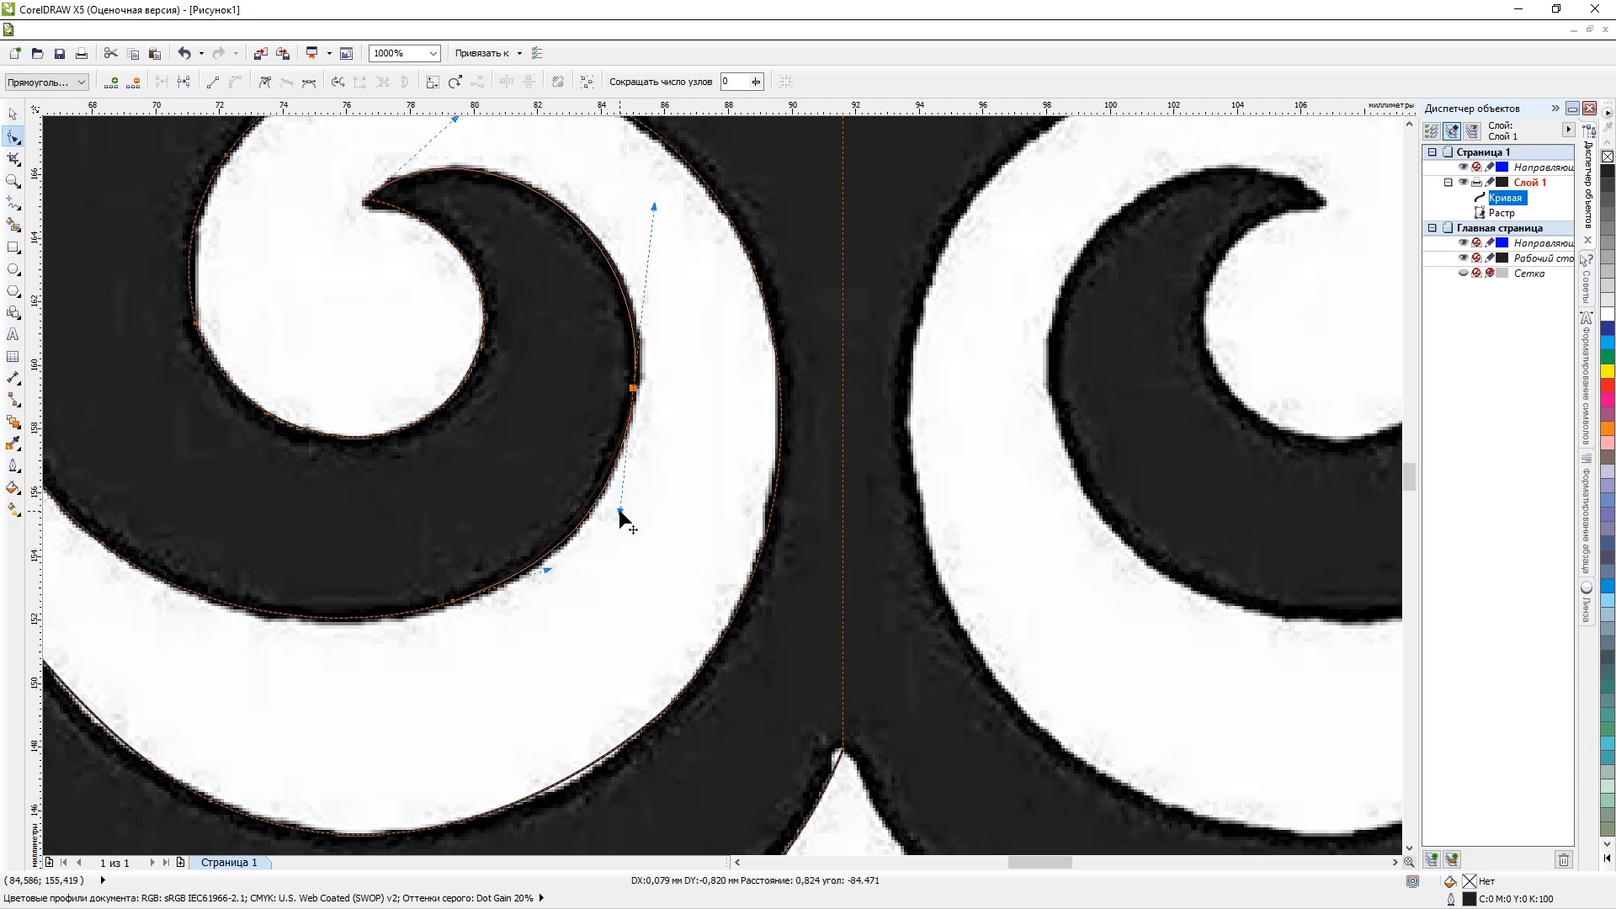
Move the lower handle of the node on the lower arm's upper edge, near the stem, to fit the raster's curve.
scroll(658, 431, "down", 3)
scroll(678, 560, "up", 3)
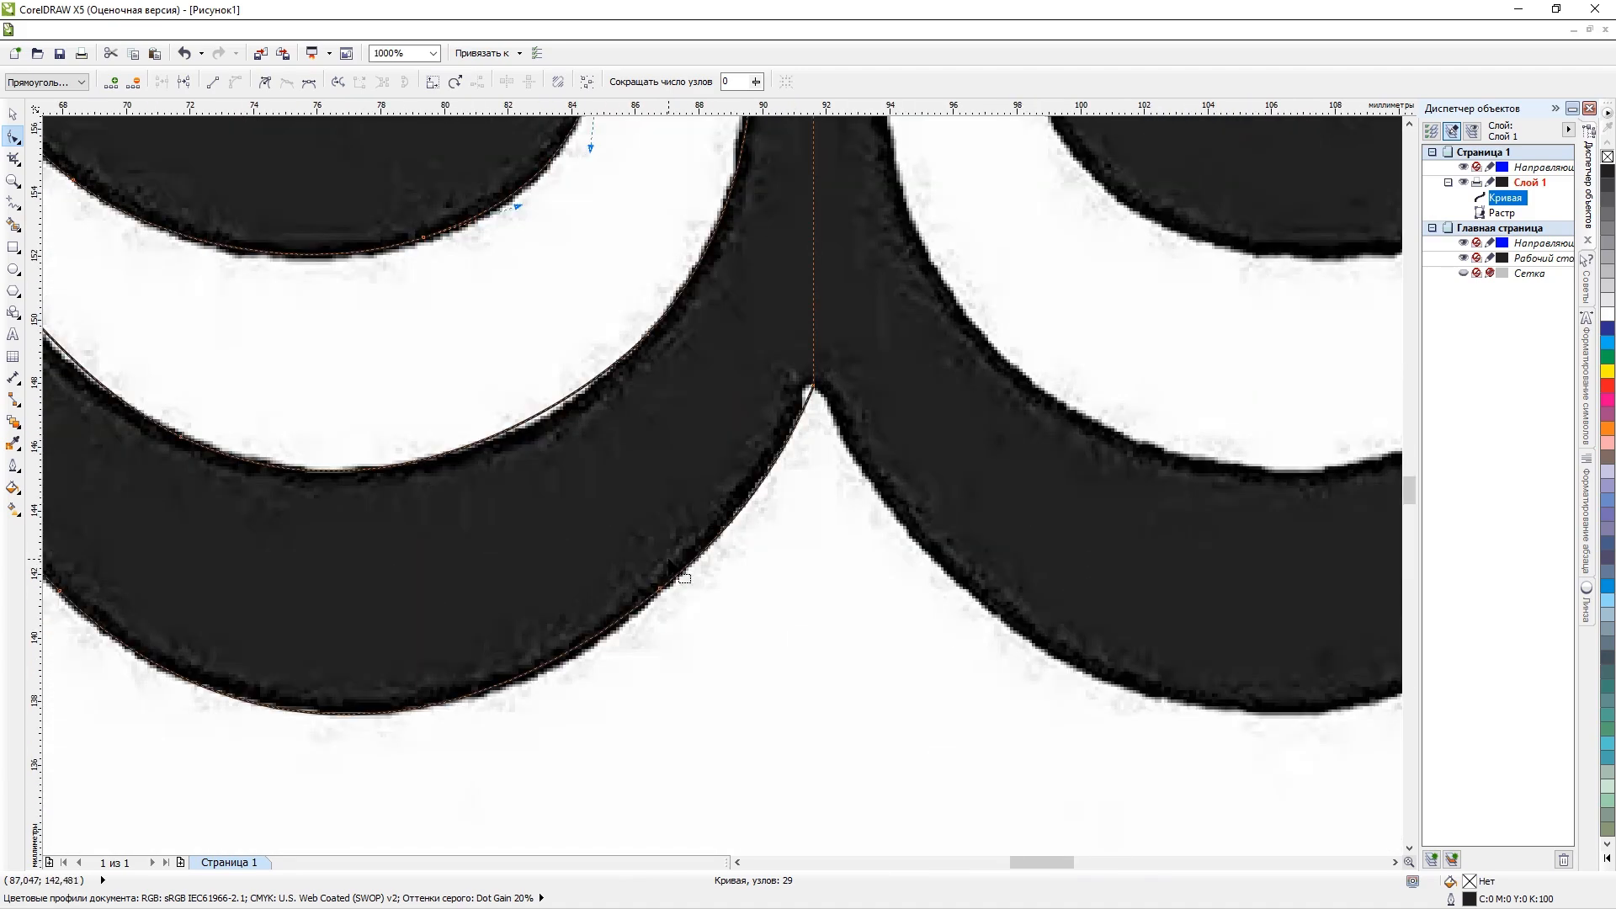
scroll(341, 462, "down", 2)
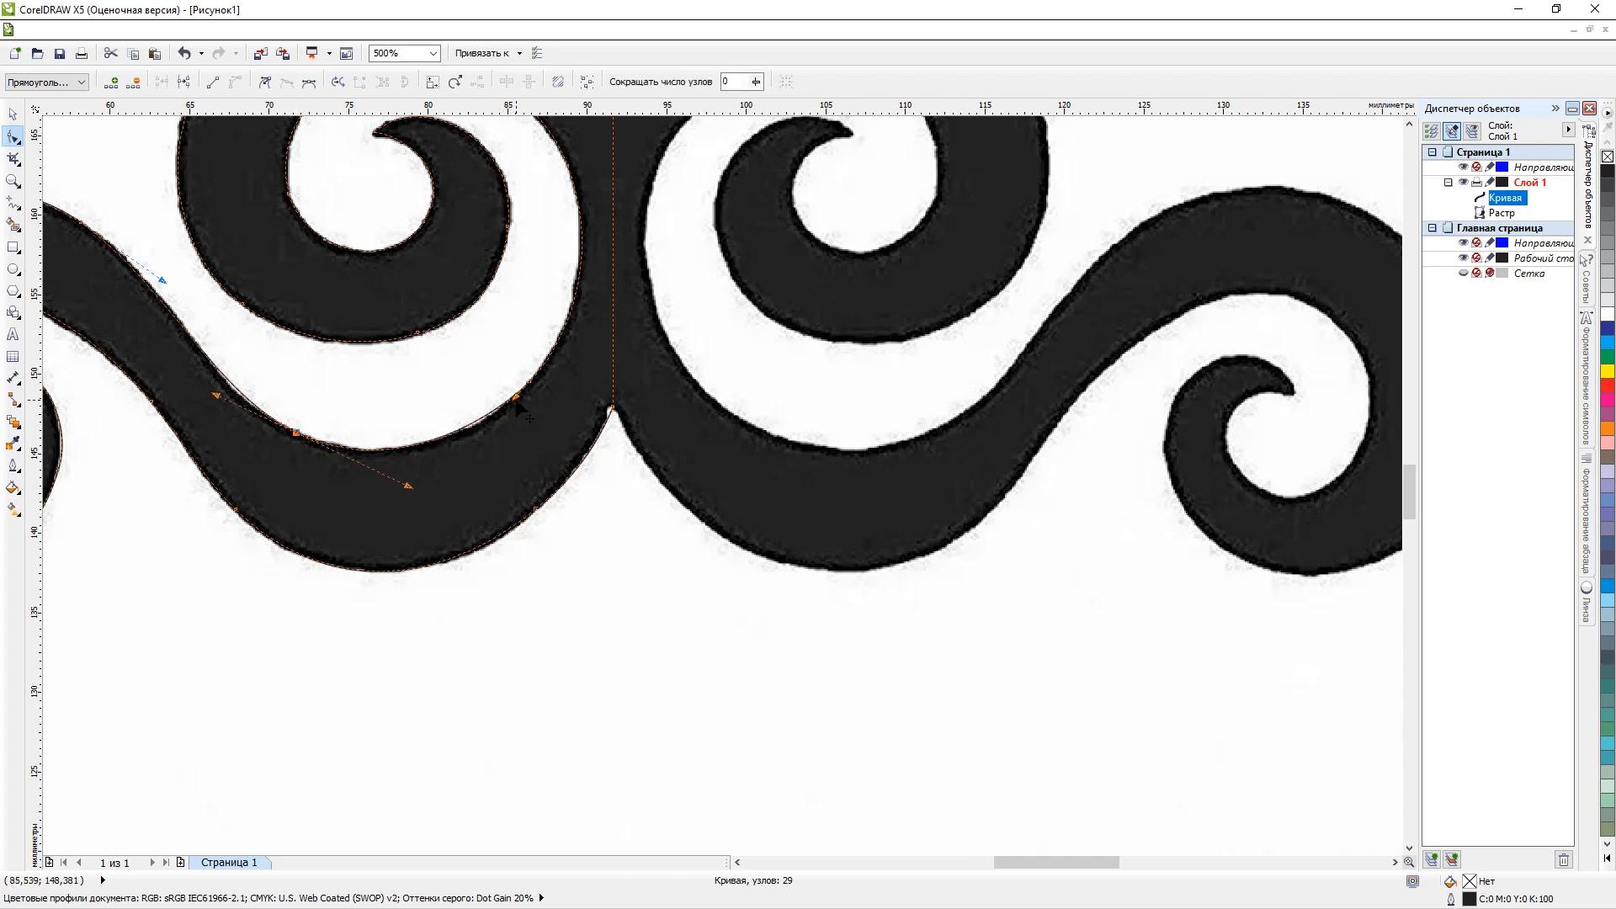
scroll(517, 406, "down", 2)
scroll(516, 406, "up", 3)
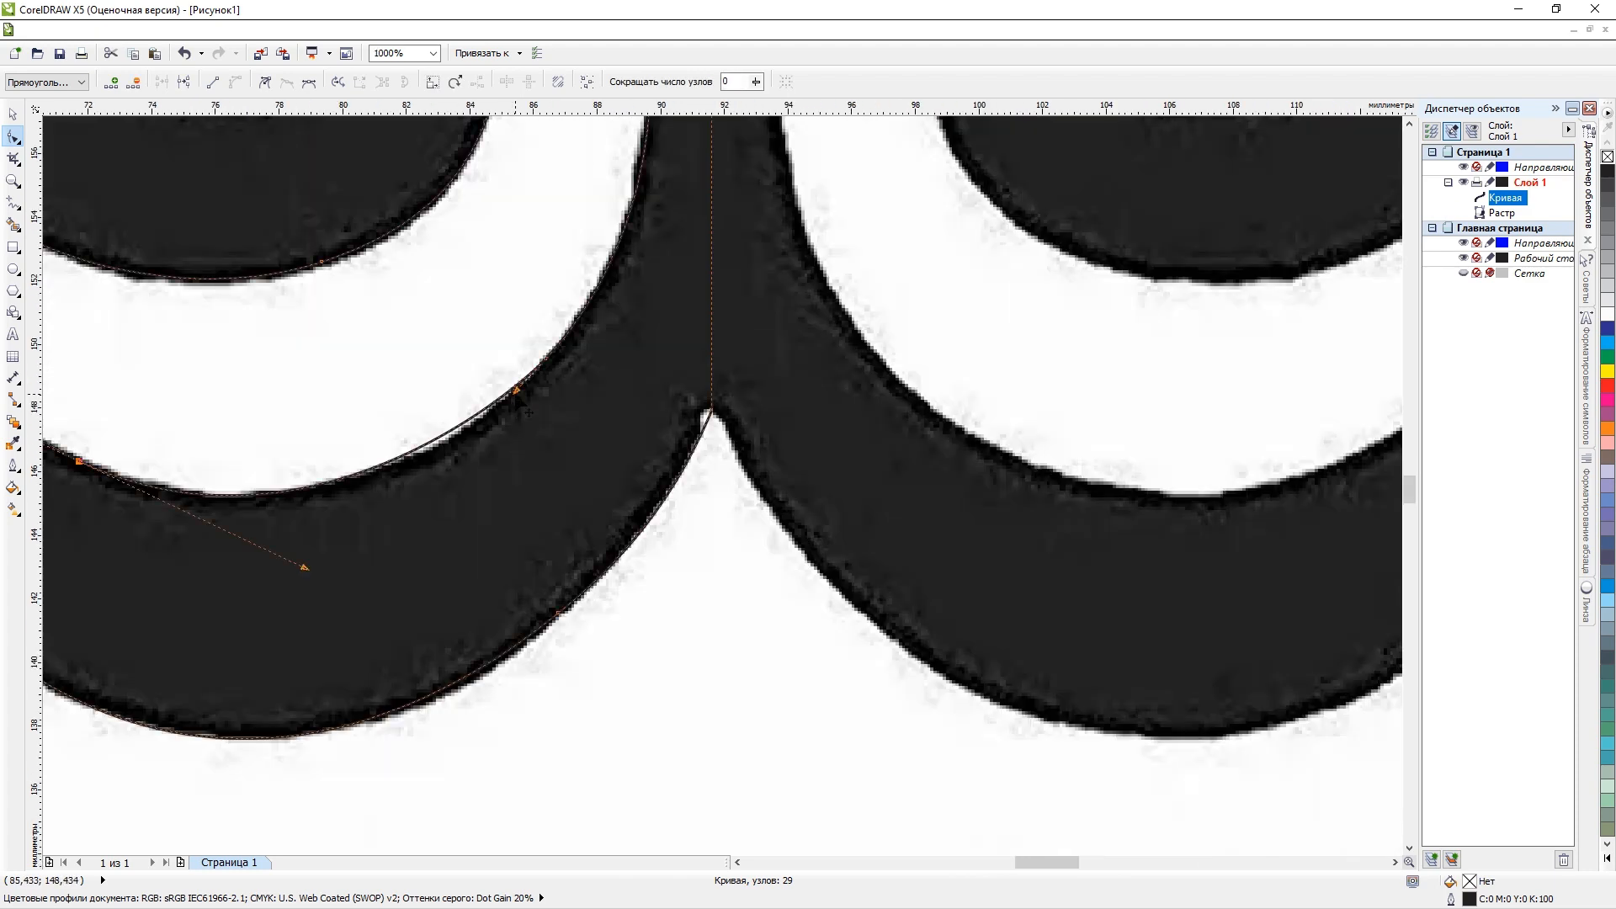
left_click_drag(517, 389, 511, 413)
left_click_drag(508, 411, 508, 410)
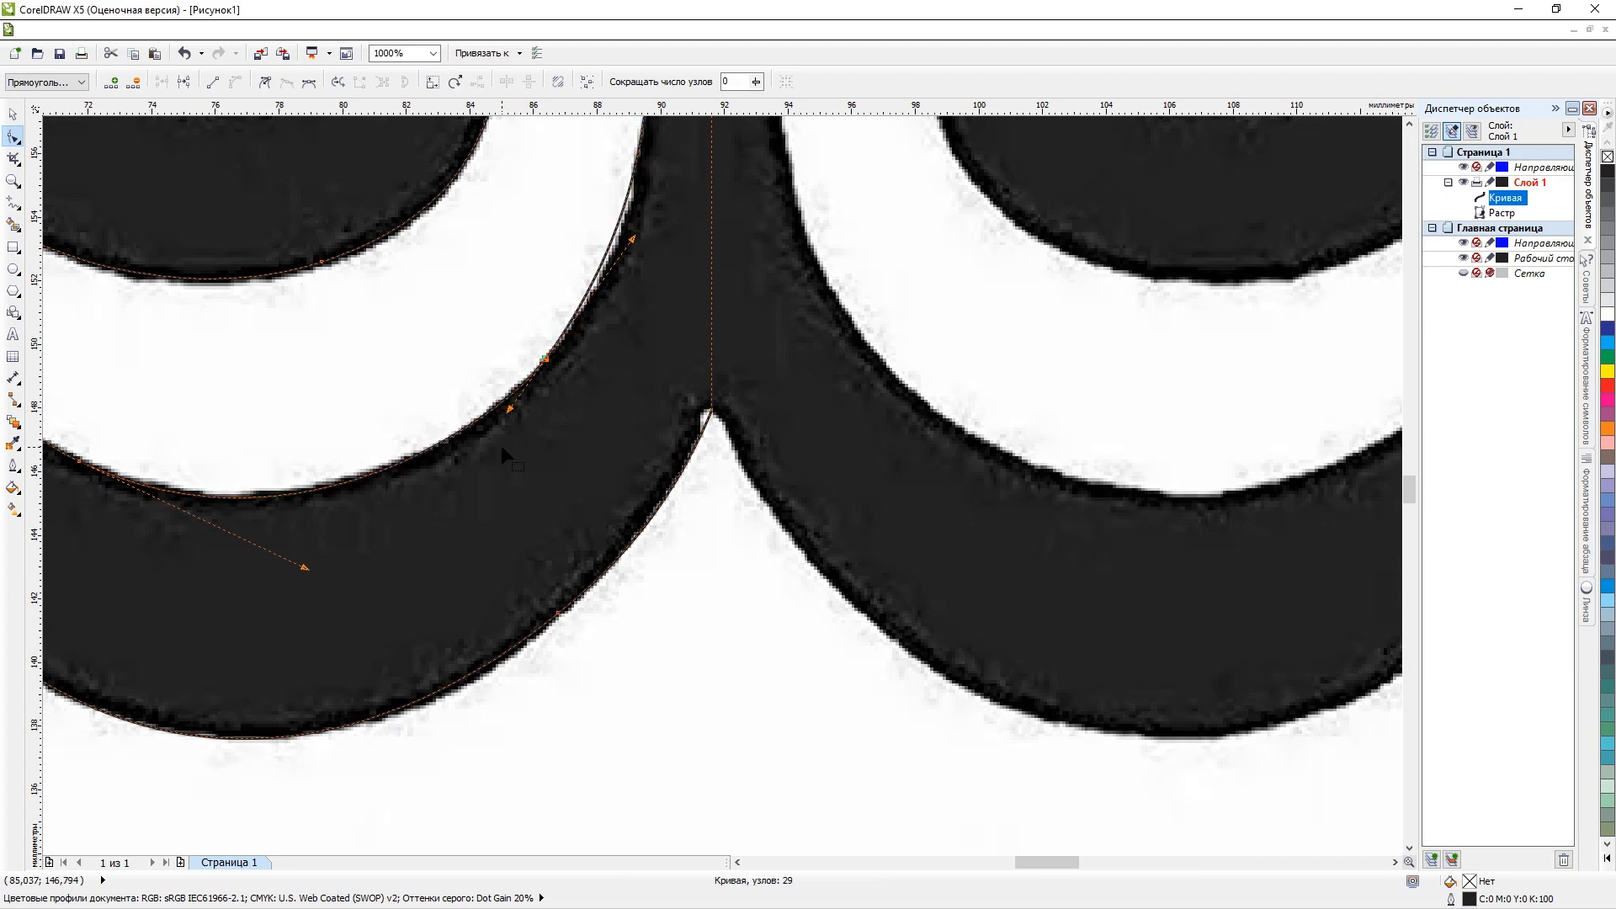
Add a node on the curve beside the stem's lower left edge and place it on the raster's outline.
scroll(503, 444, "down", 2)
scroll(527, 389, "up", 2)
scroll(538, 420, "up", 1)
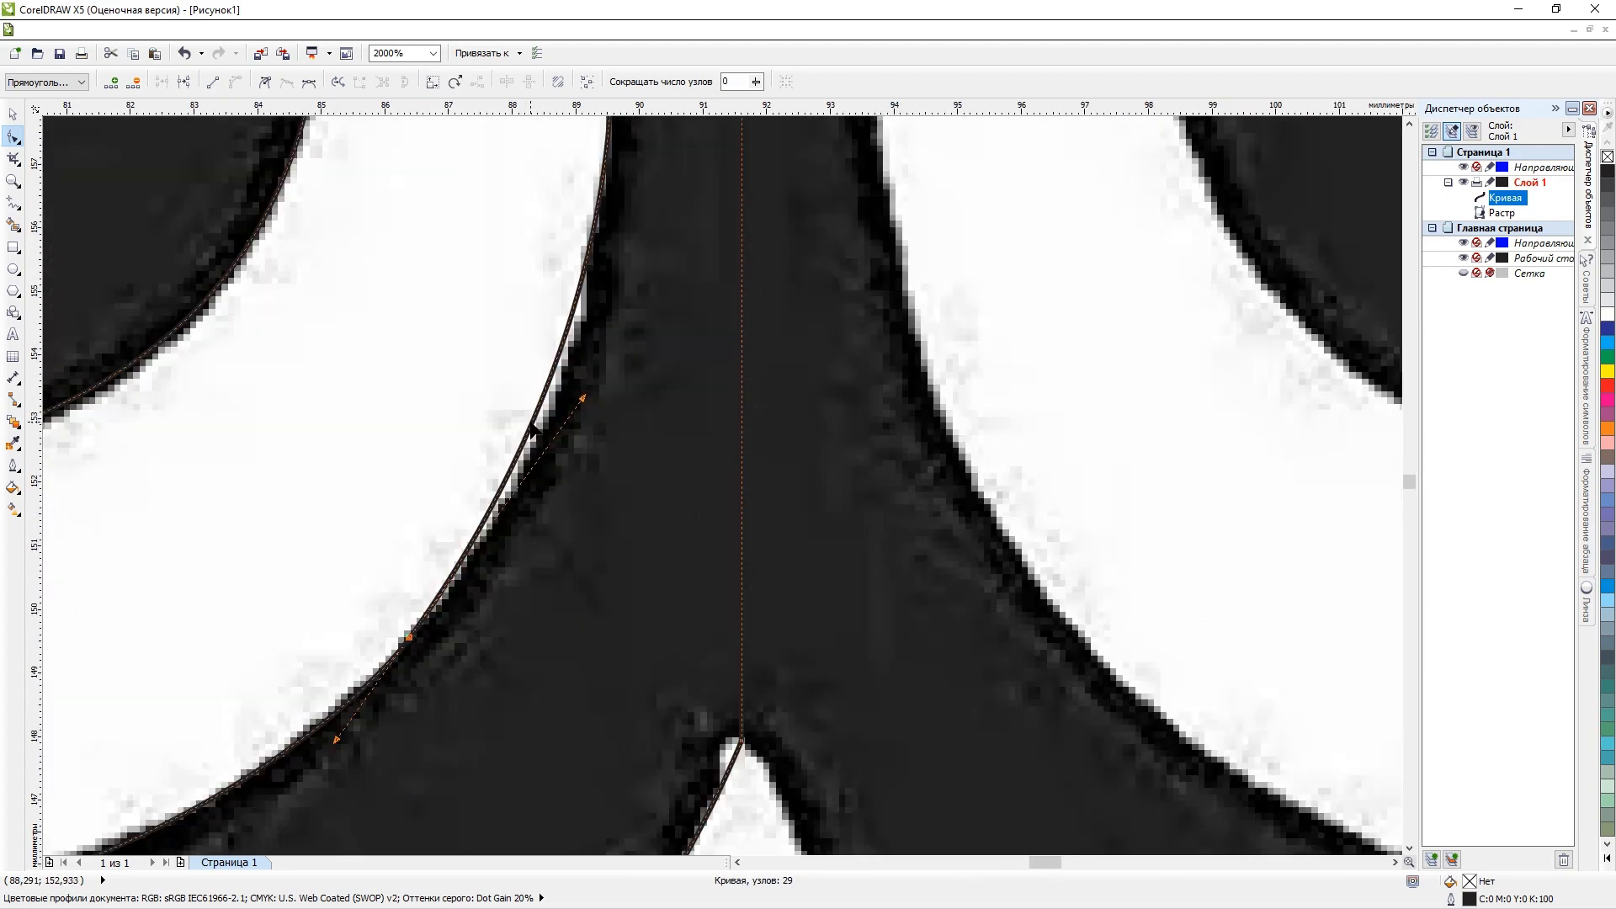
double_click(531, 422)
left_click_drag(531, 422, 541, 430)
scroll(543, 429, "down", 3)
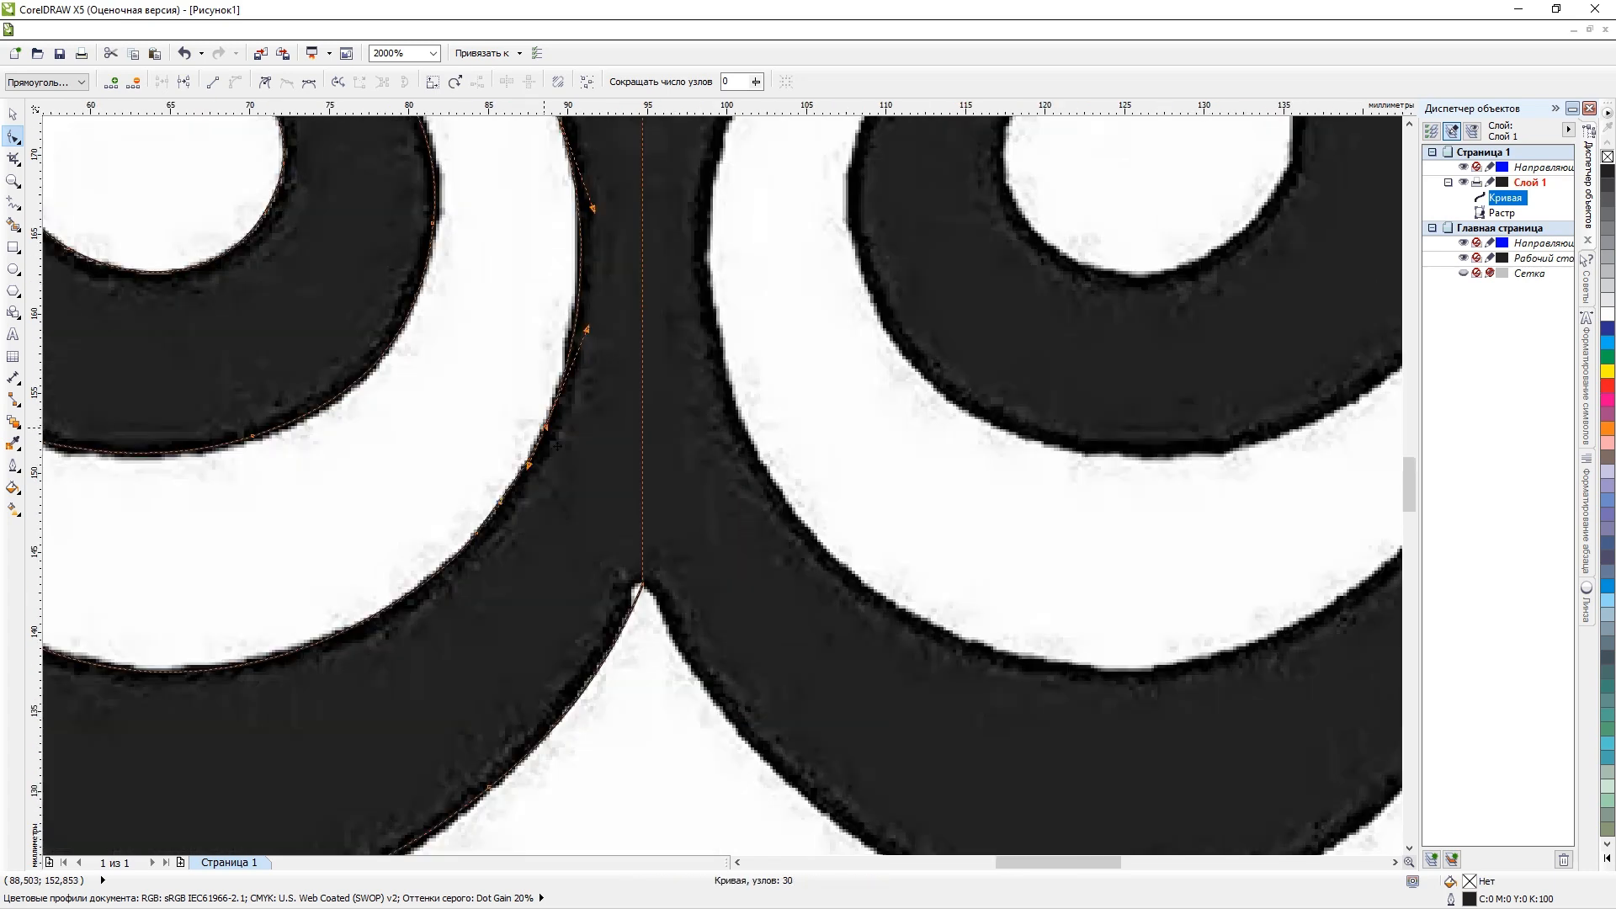
scroll(563, 375, "up", 2)
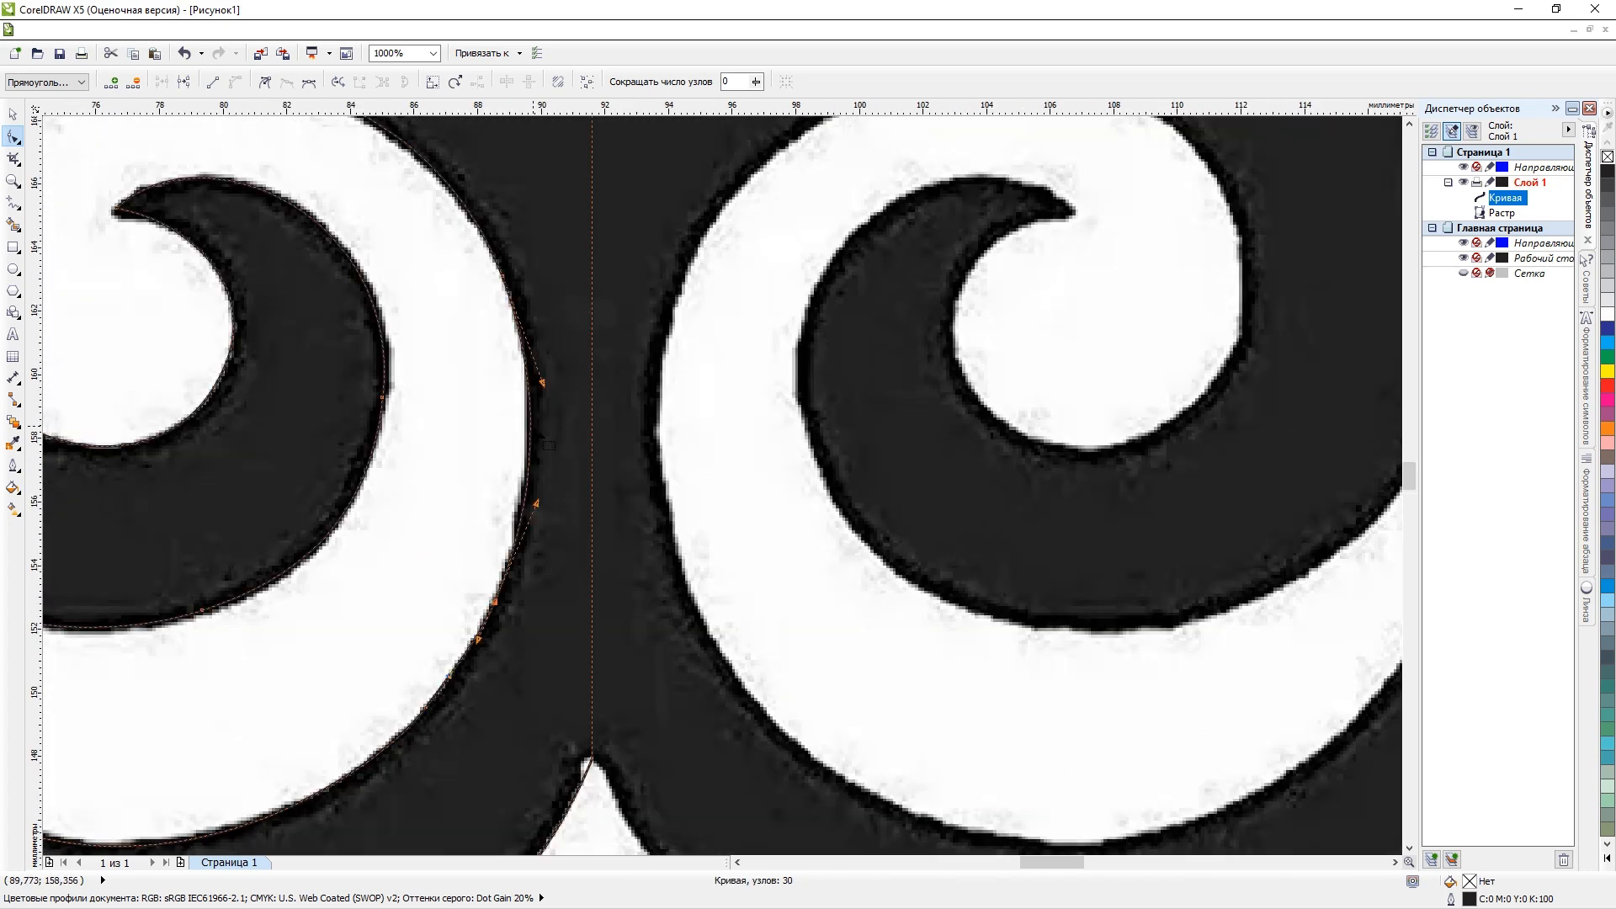
Move the raster image to the right, clear of the traced curve.
scroll(548, 445, "down", 3)
scroll(538, 442, "up", 2)
scroll(537, 442, "down", 1)
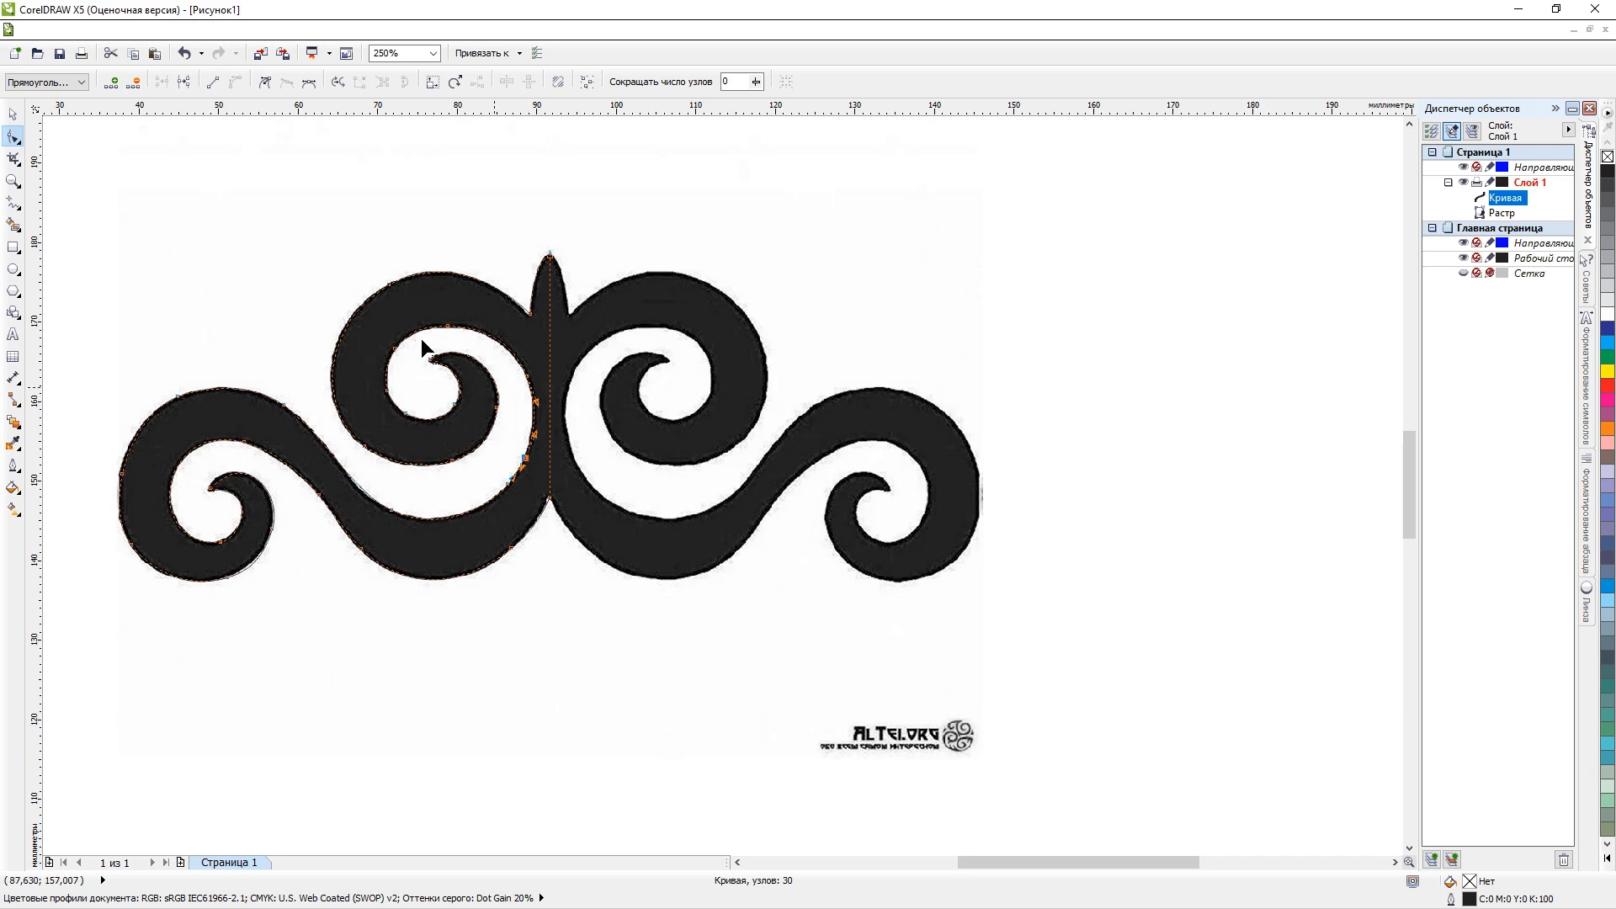
left_click(13, 113)
scroll(500, 379, "down", 1)
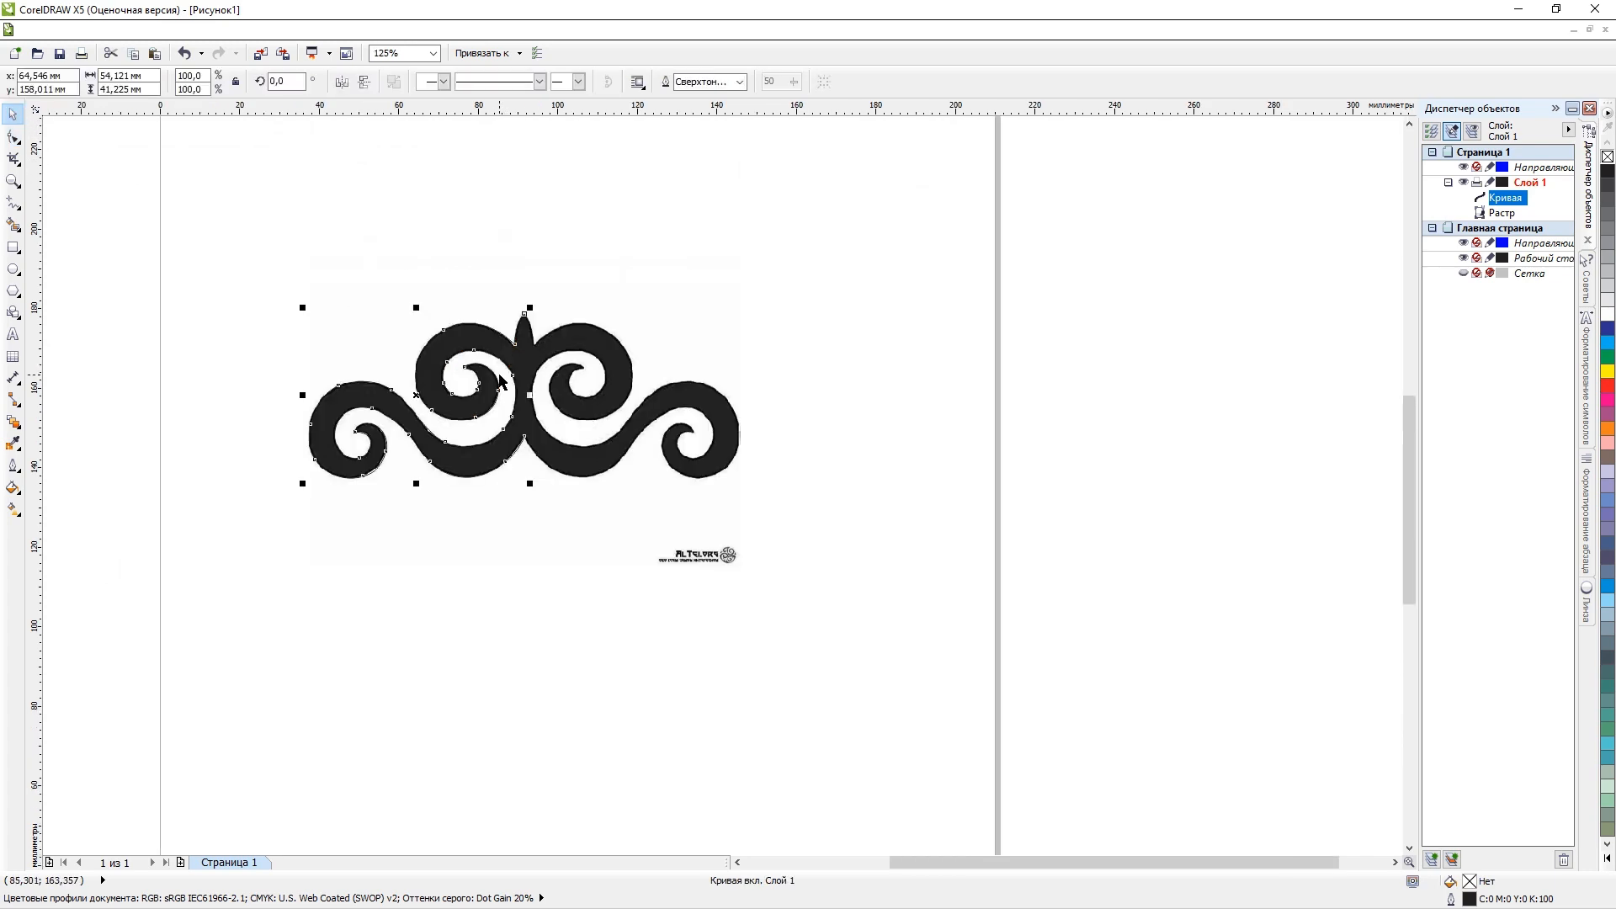
left_click(667, 396)
mouse_move(667, 395)
left_mouse_down()
mouse_move(657, 505)
mouse_move(873, 645)
mouse_move(1172, 401)
mouse_move(1192, 445)
left_mouse_up()
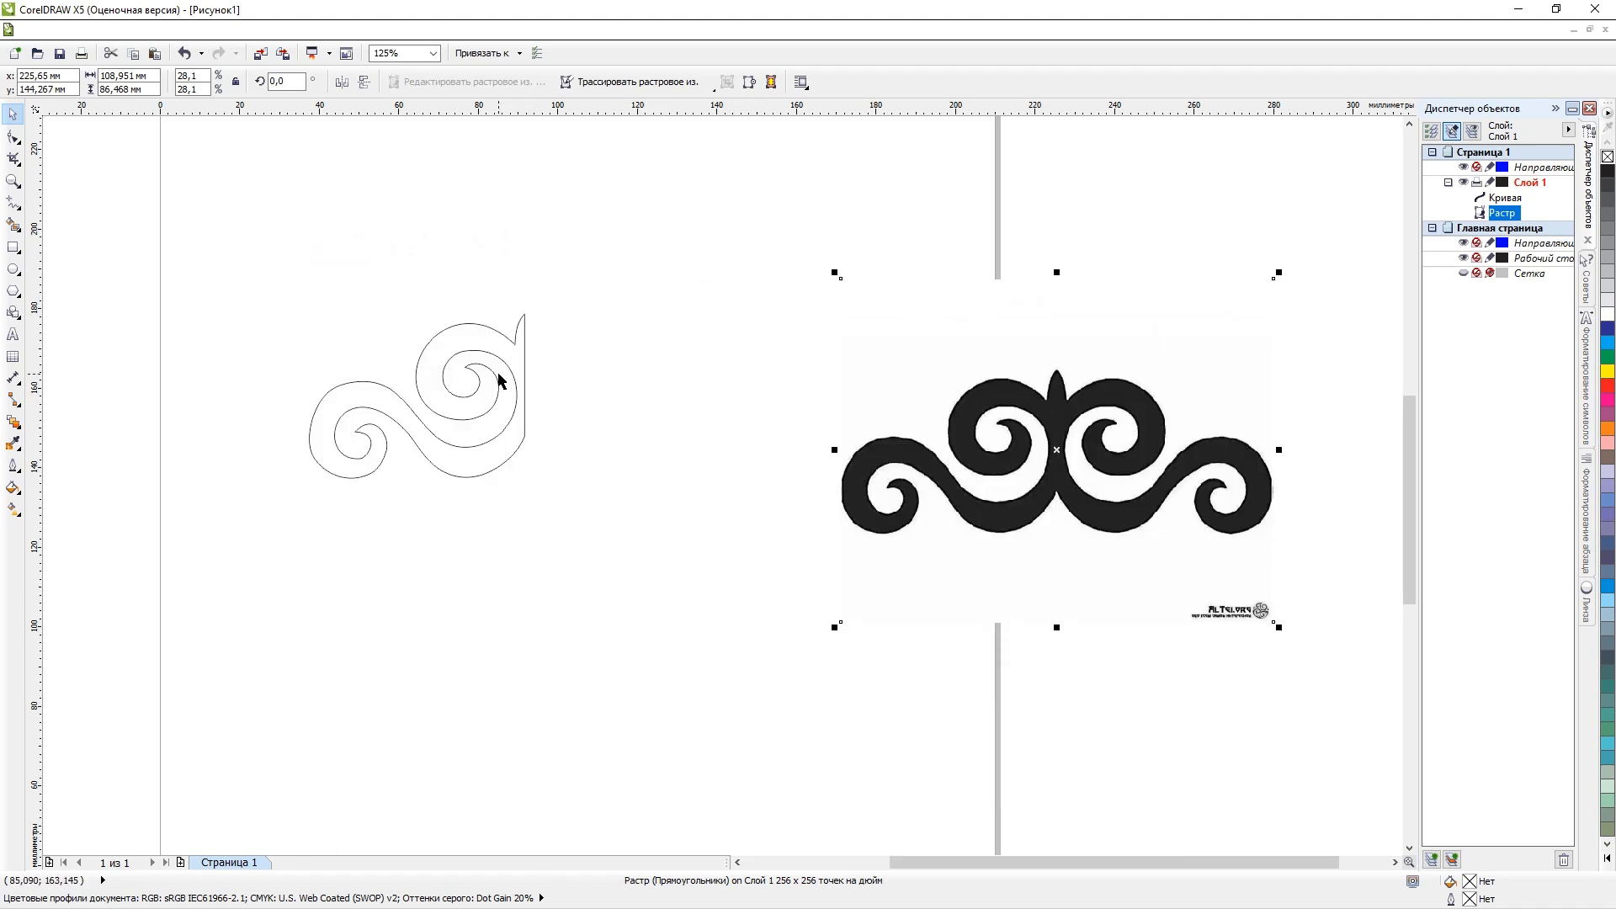
Try to delete the node at the bottom of the lower scroll's inner edge.
scroll(476, 402, "up", 2)
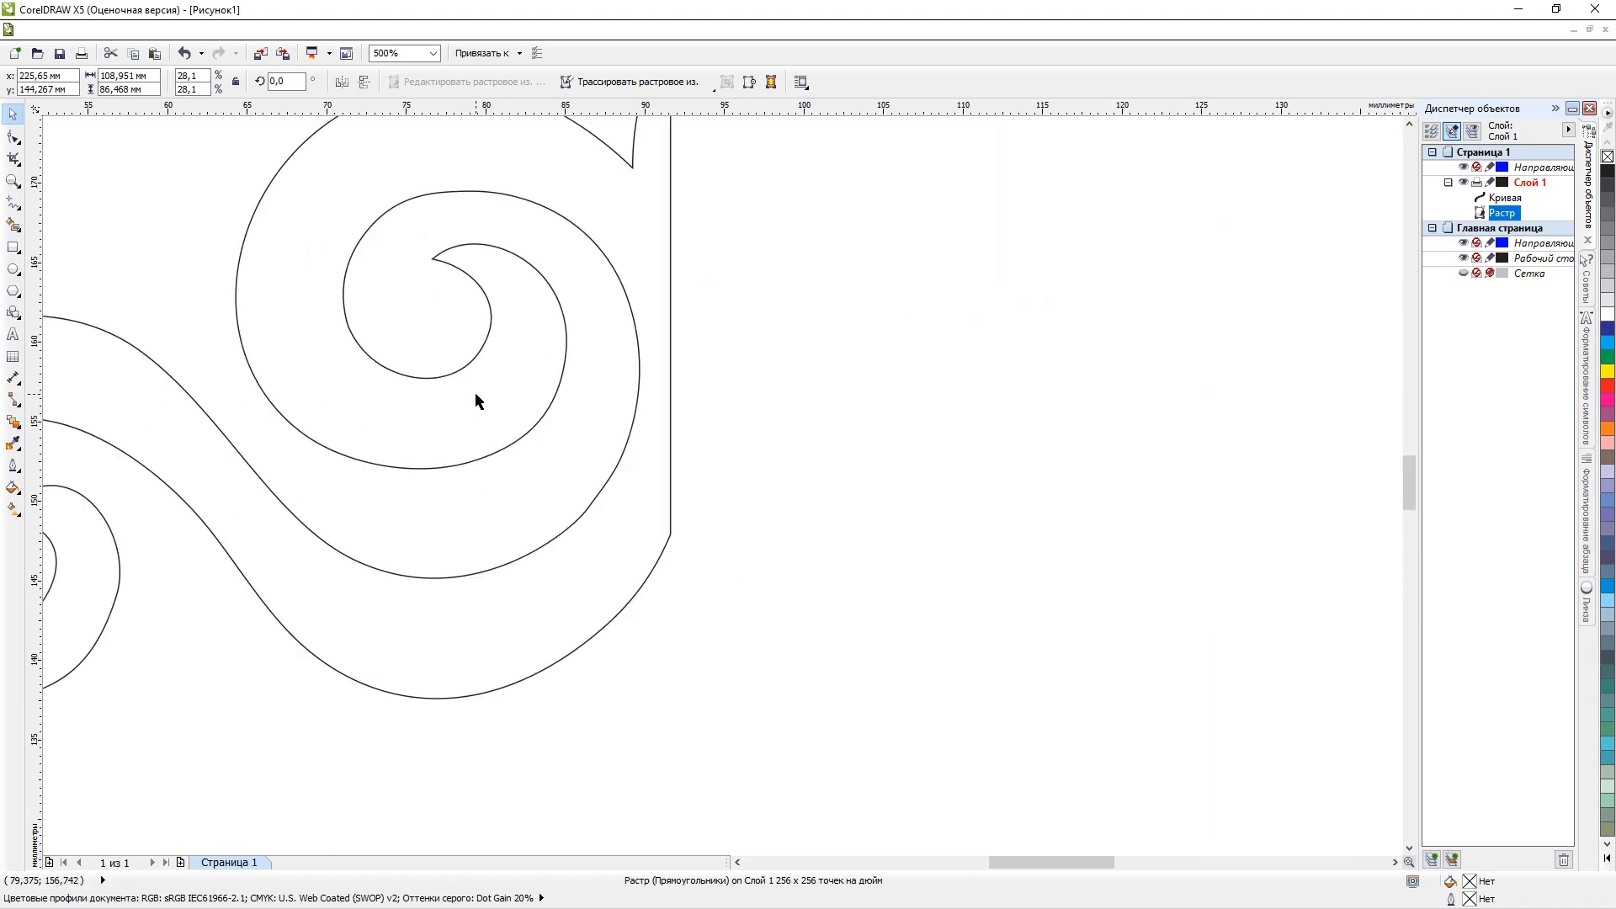
scroll(476, 402, "down", 1)
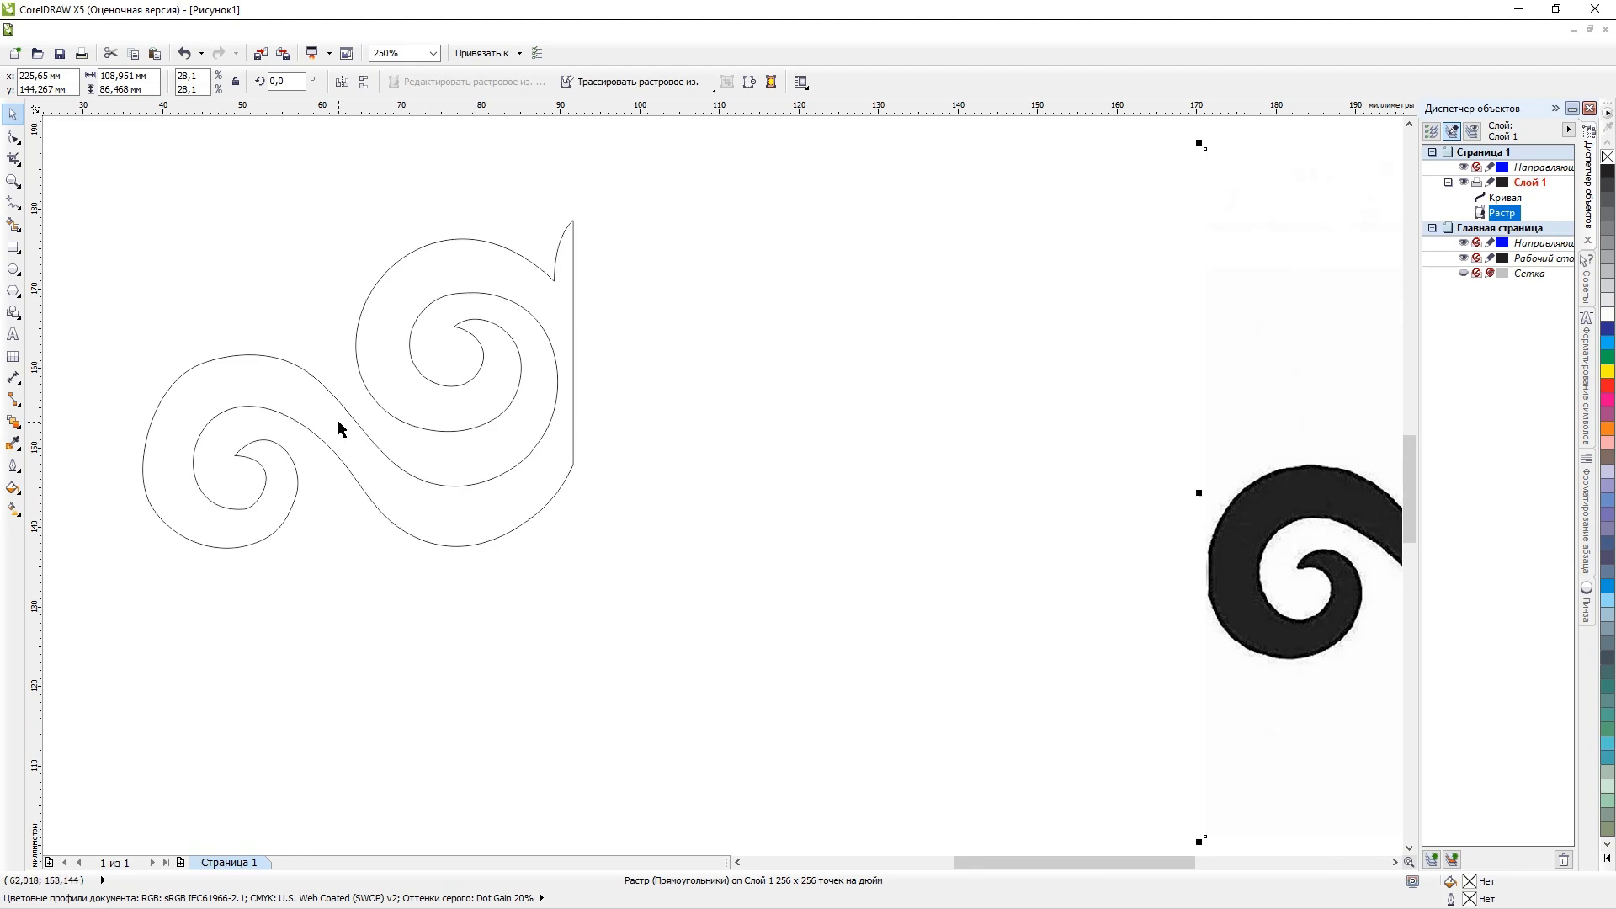
left_click(240, 515)
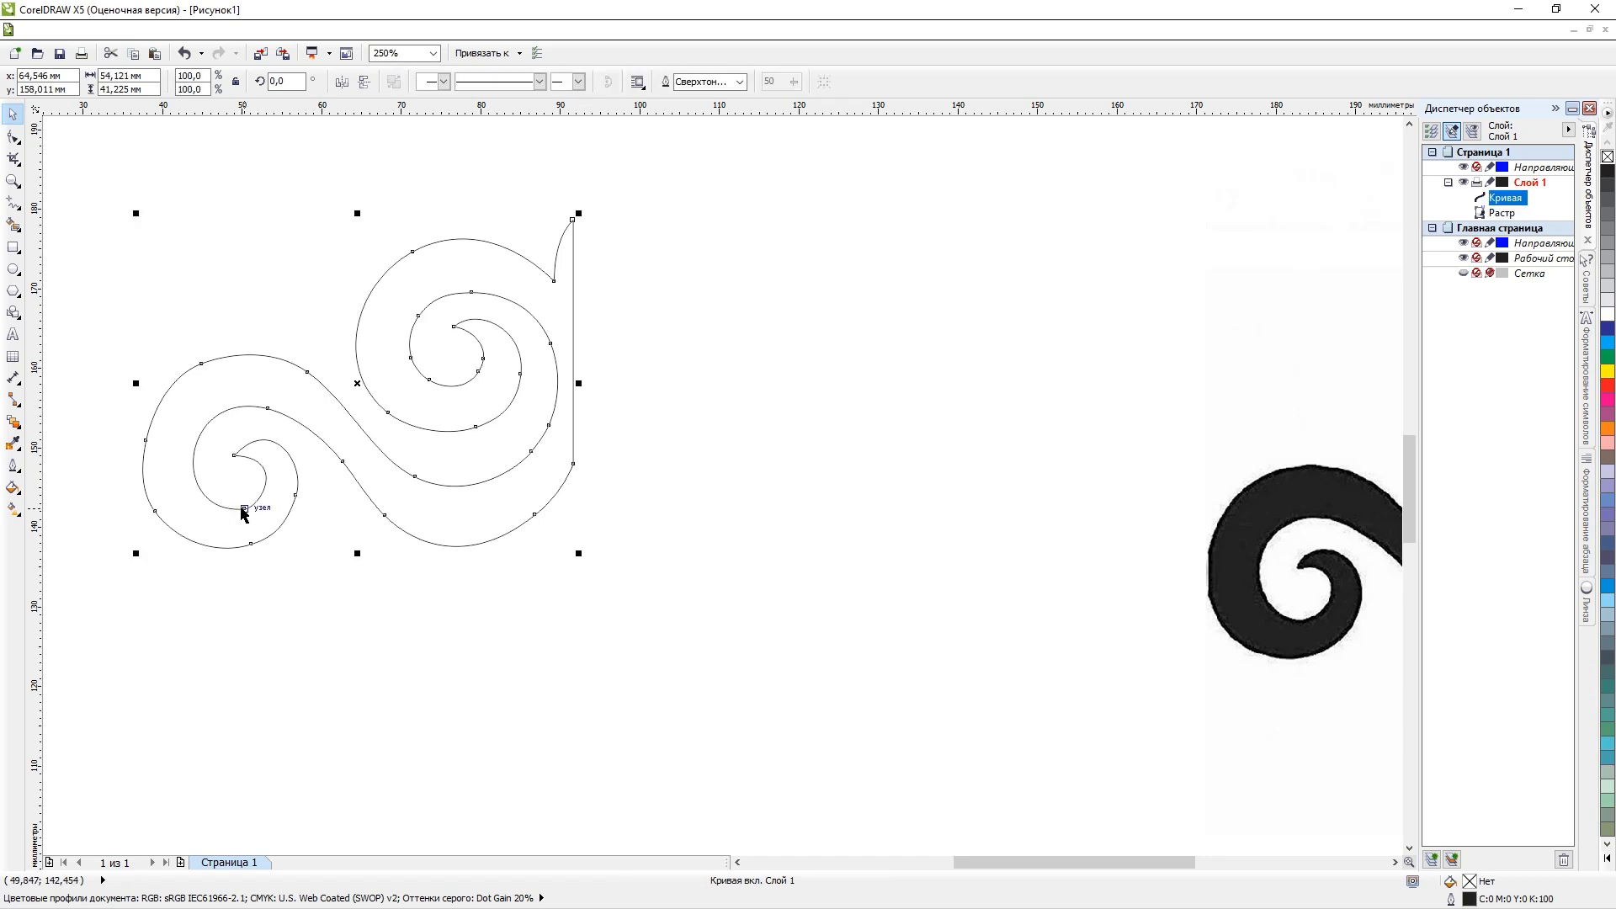
scroll(218, 515, "up", 2)
left_click(13, 138)
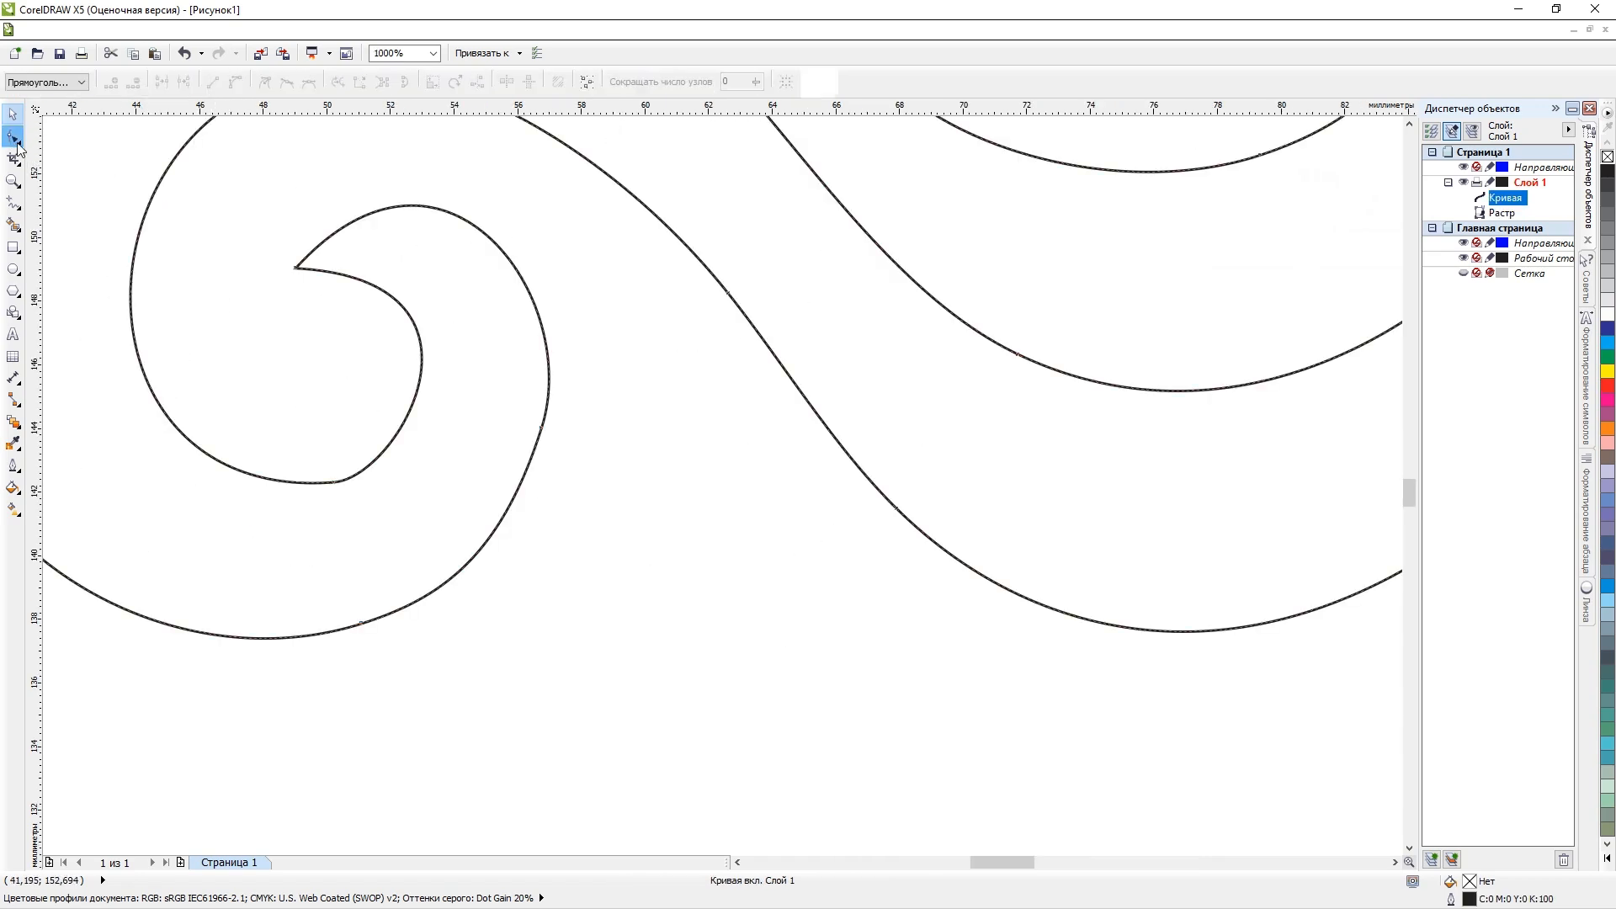
double_click(333, 482)
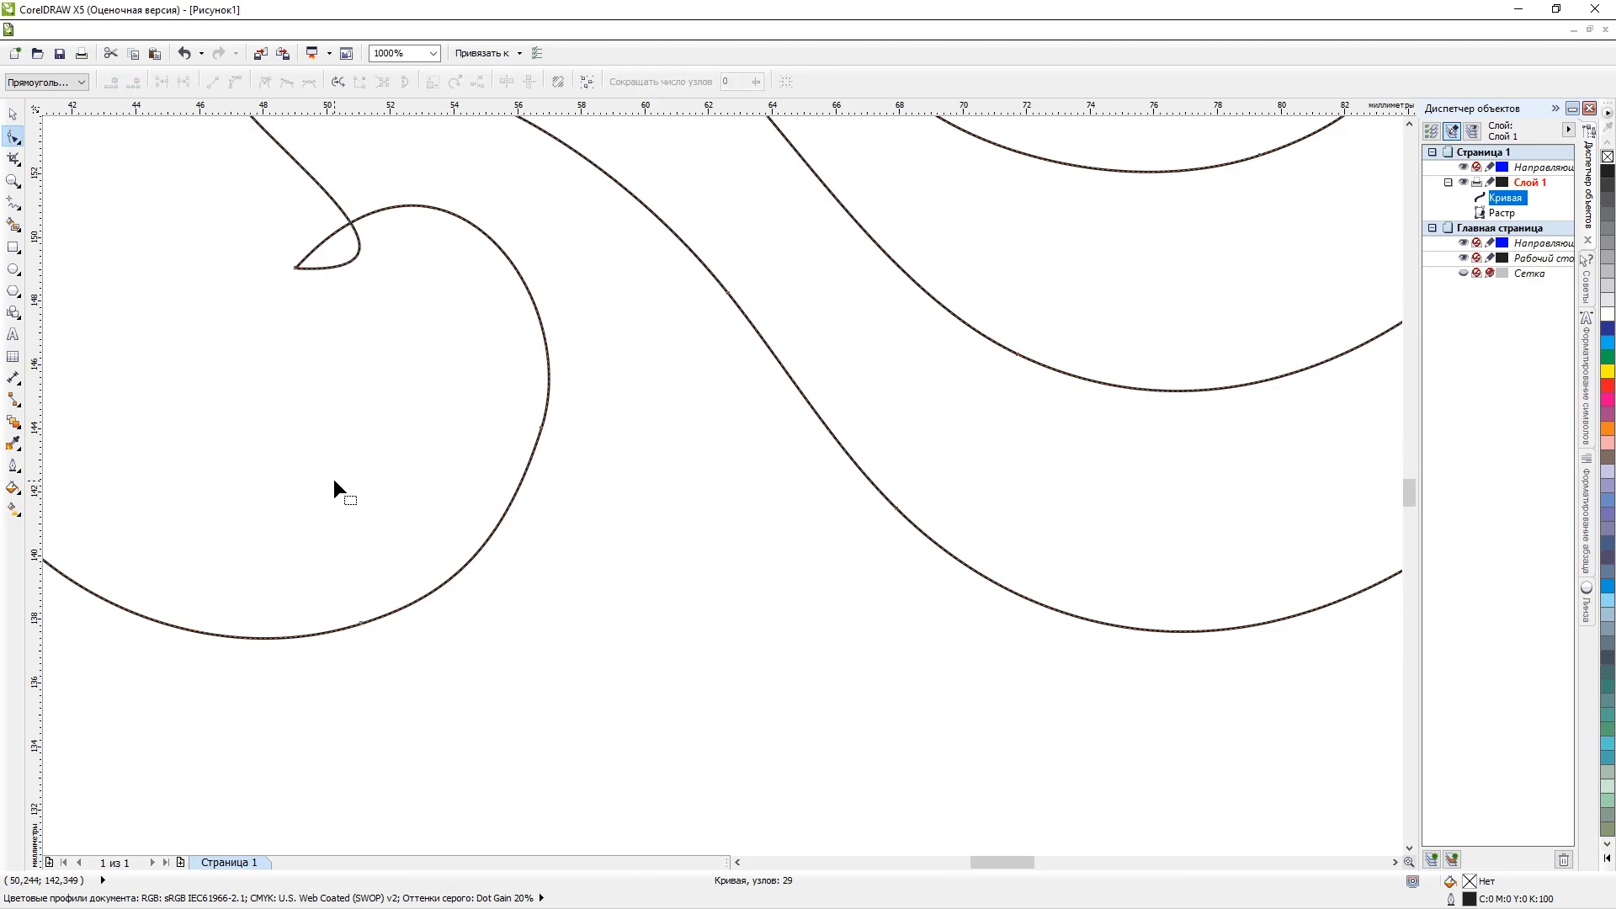
key("ctrl+z")
Try to smooth the bottom of the lower scroll's inner edge by shortening the node's handle and reshaping the curve.
scroll(328, 480, "up", 1)
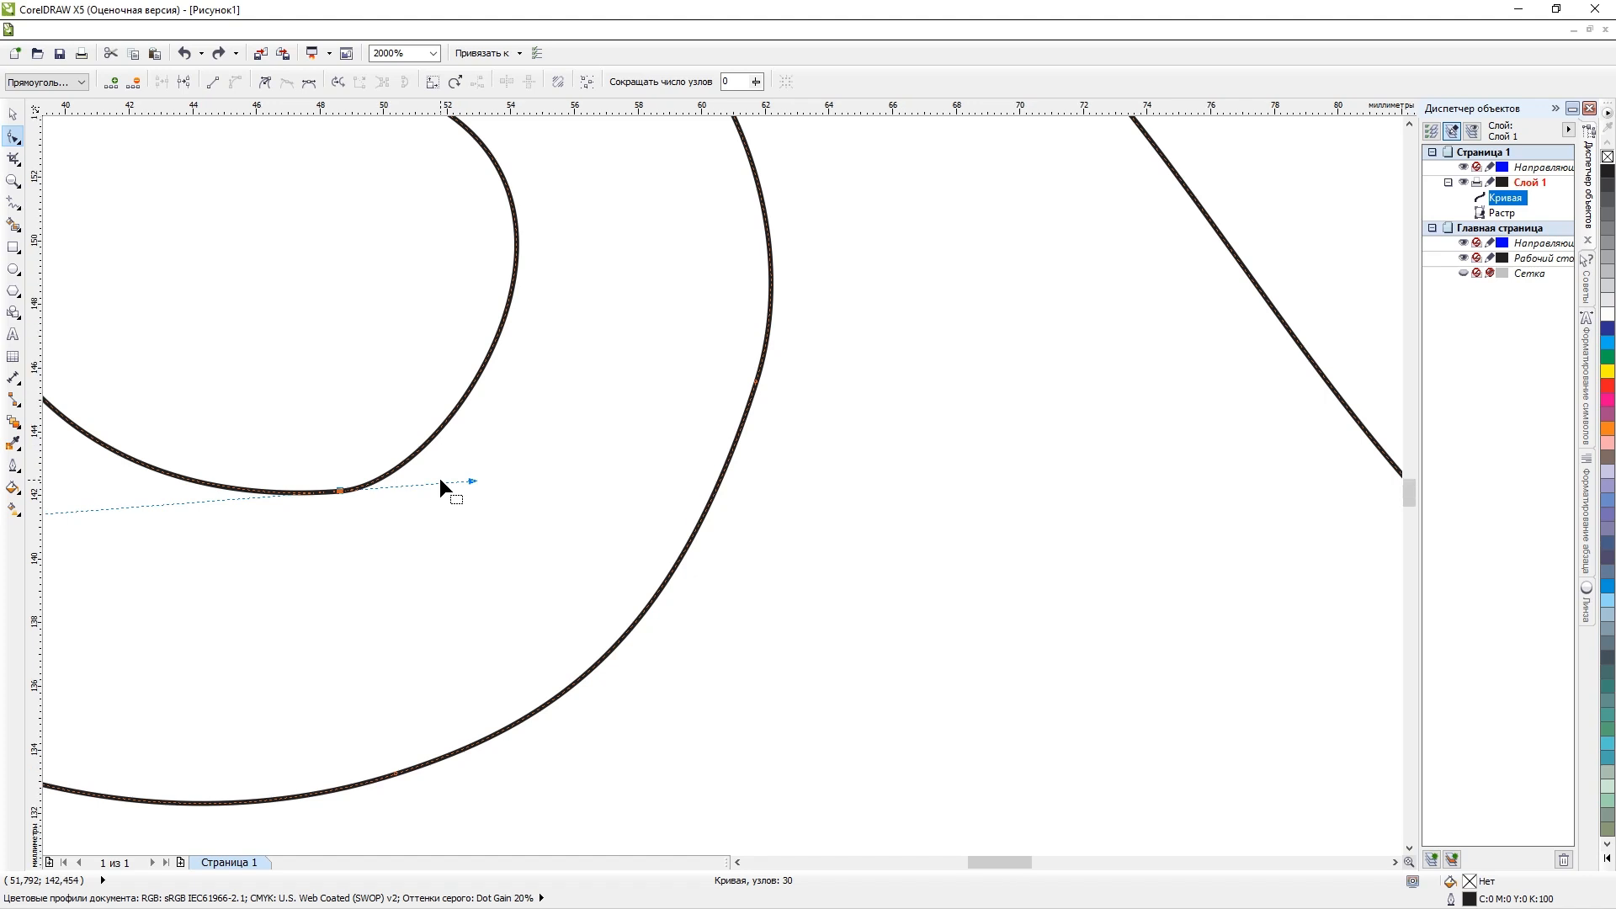
scroll(439, 478, "down", 1)
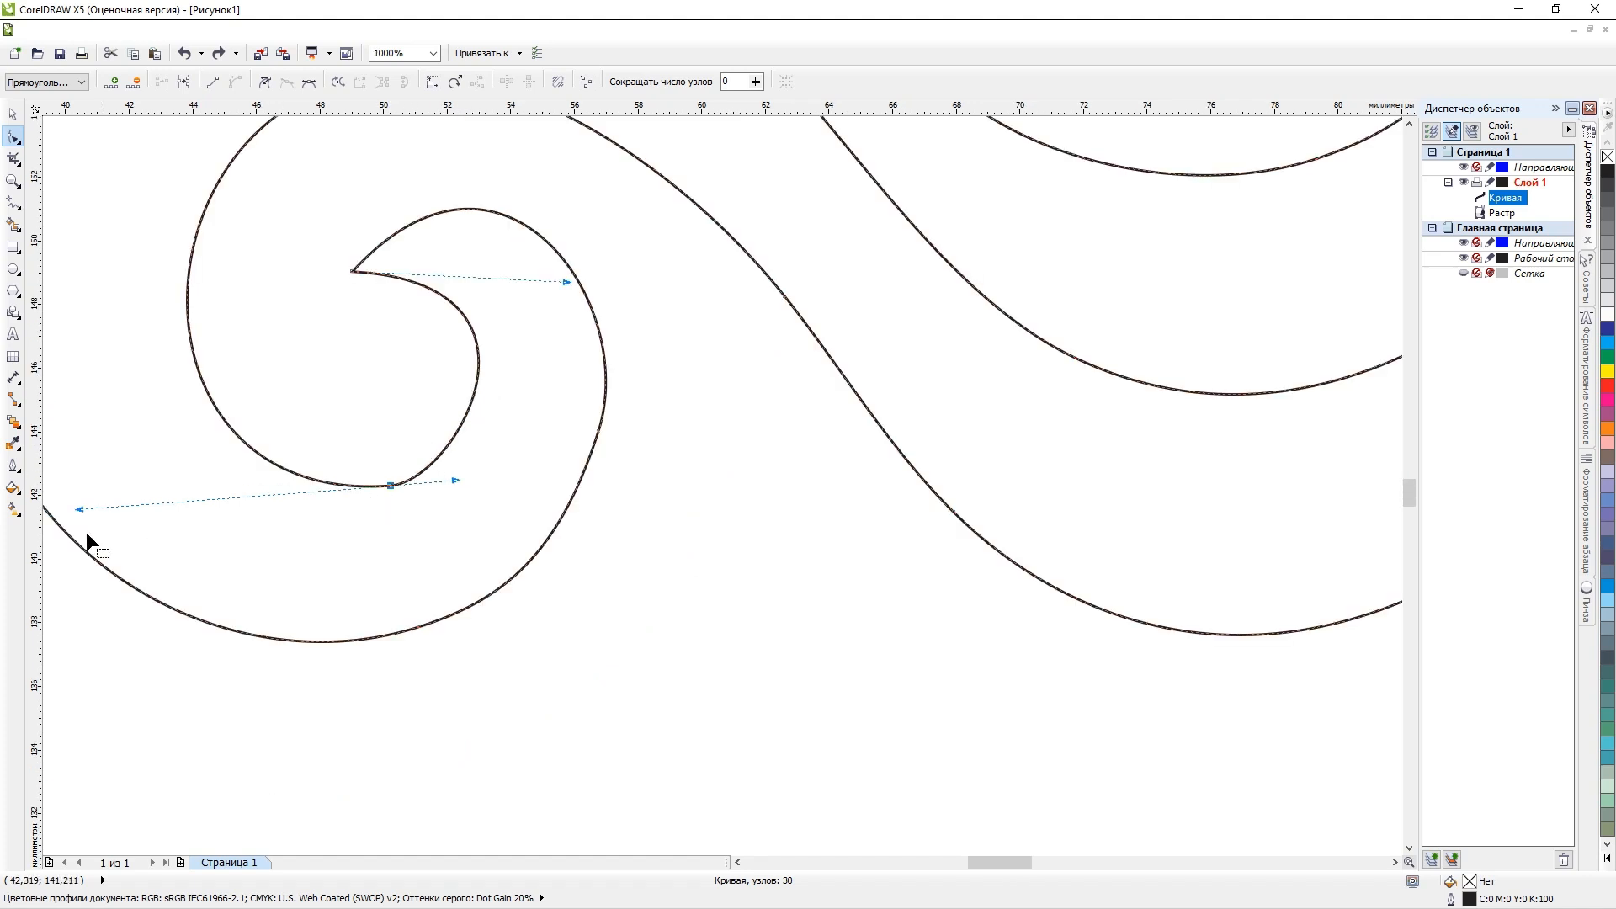
left_click_drag(79, 508, 128, 508)
key("ctrl+z")
scroll(416, 479, "up", 1)
scroll(417, 479, "up", 2)
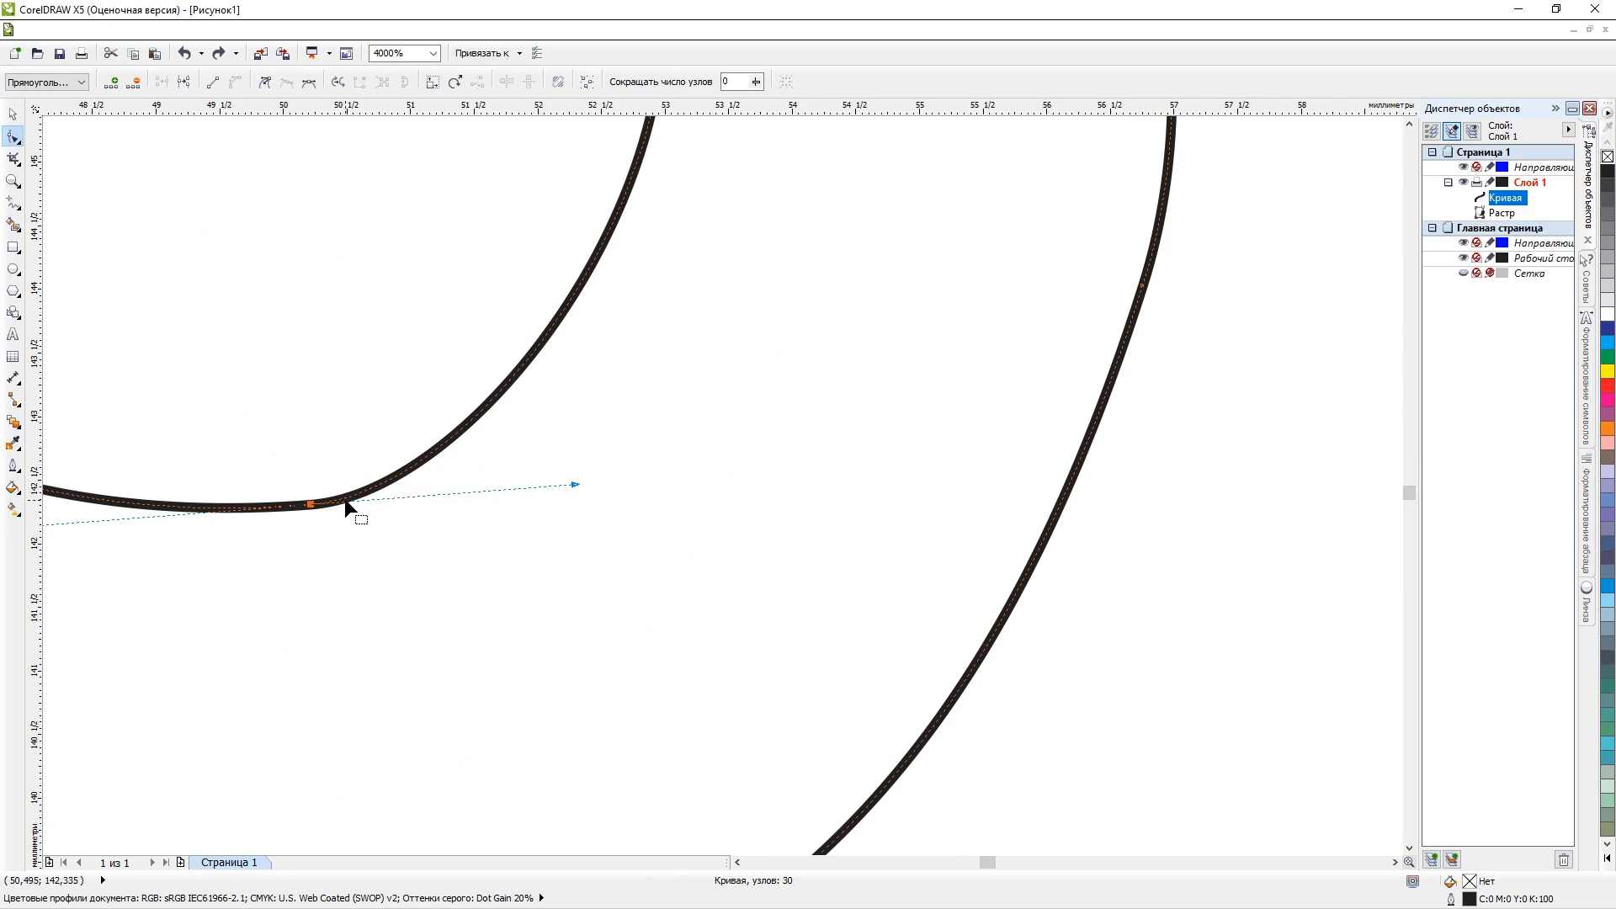
scroll(345, 504, "up", 2)
left_click_drag(346, 503, 347, 486)
key("ctrl+z")
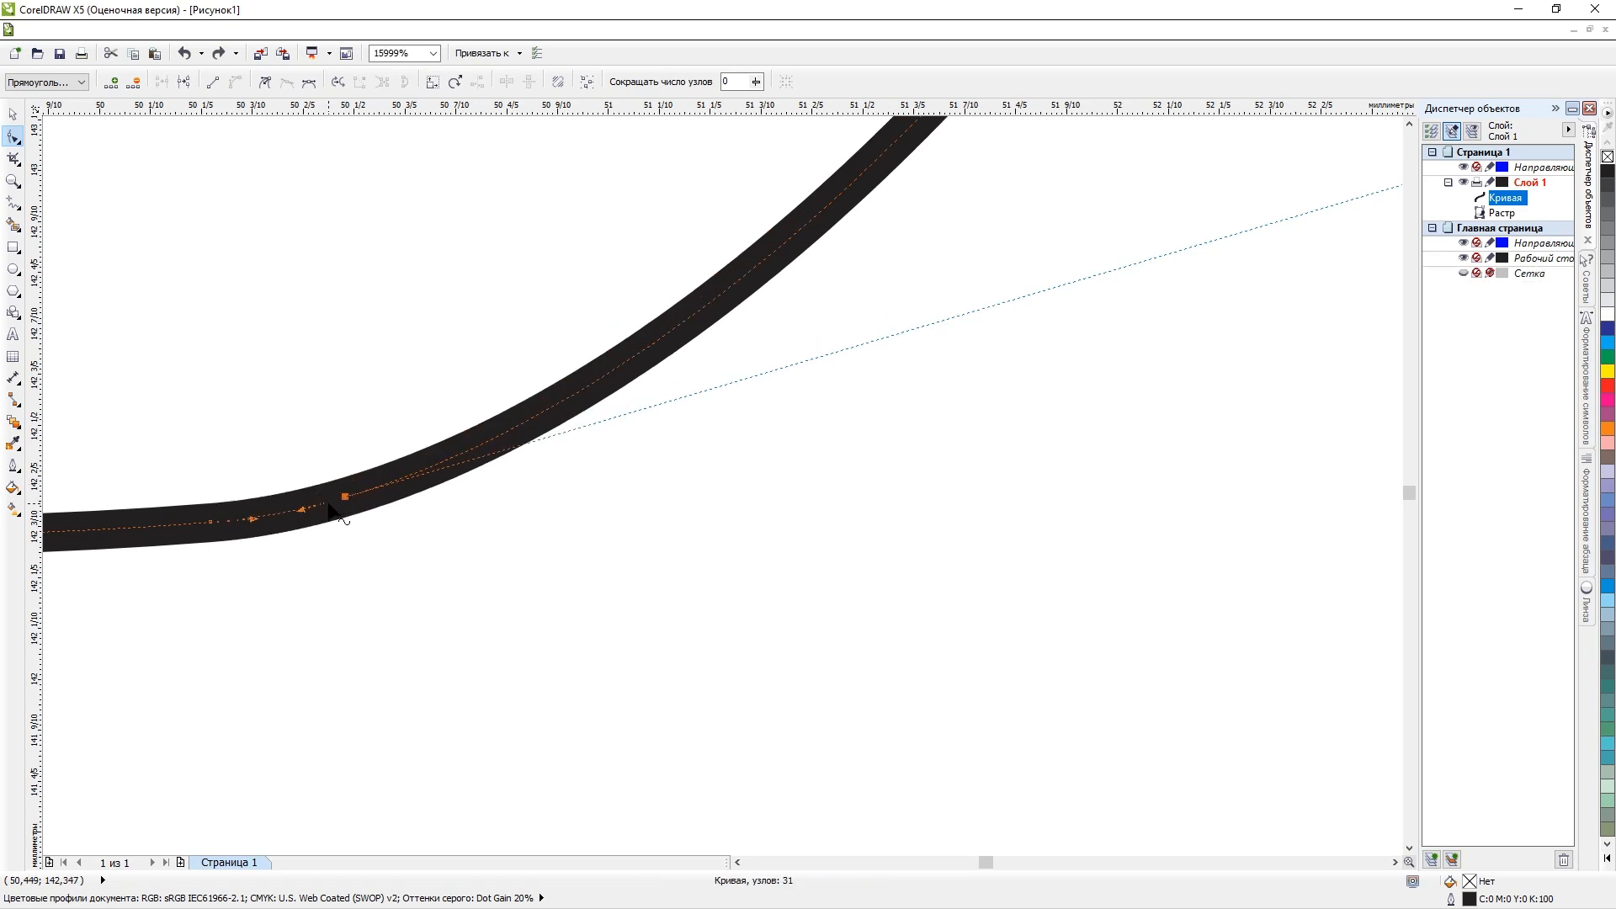
Select the whole traced half with the Pick tool.
scroll(320, 505, "down", 6)
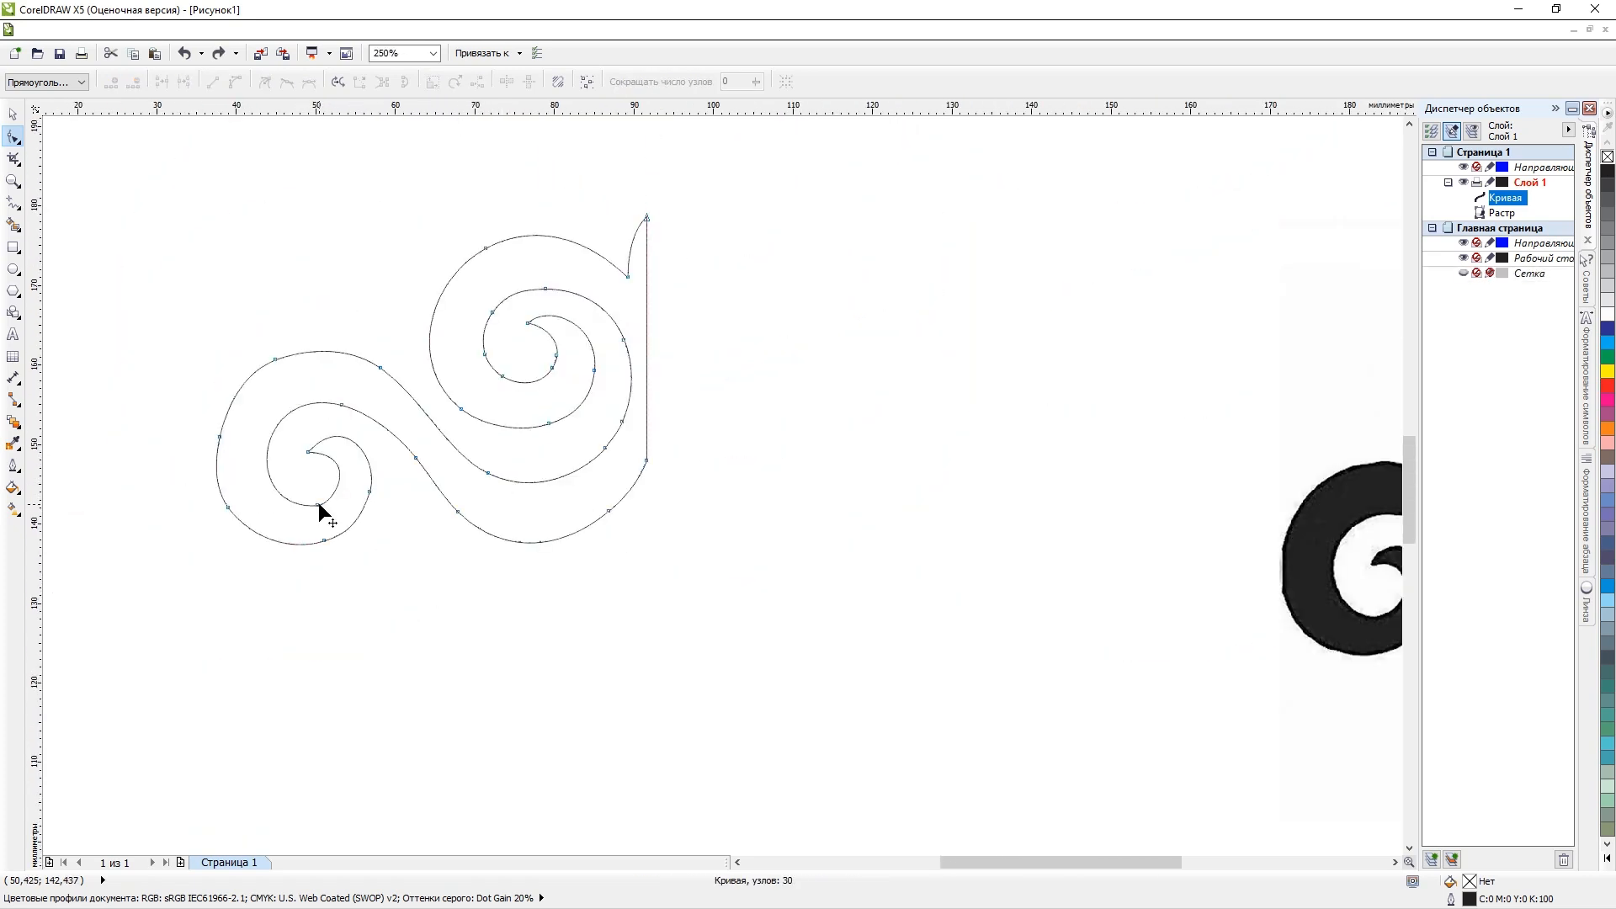
scroll(220, 437, "up", 1)
scroll(414, 445, "down", 2)
key("space")
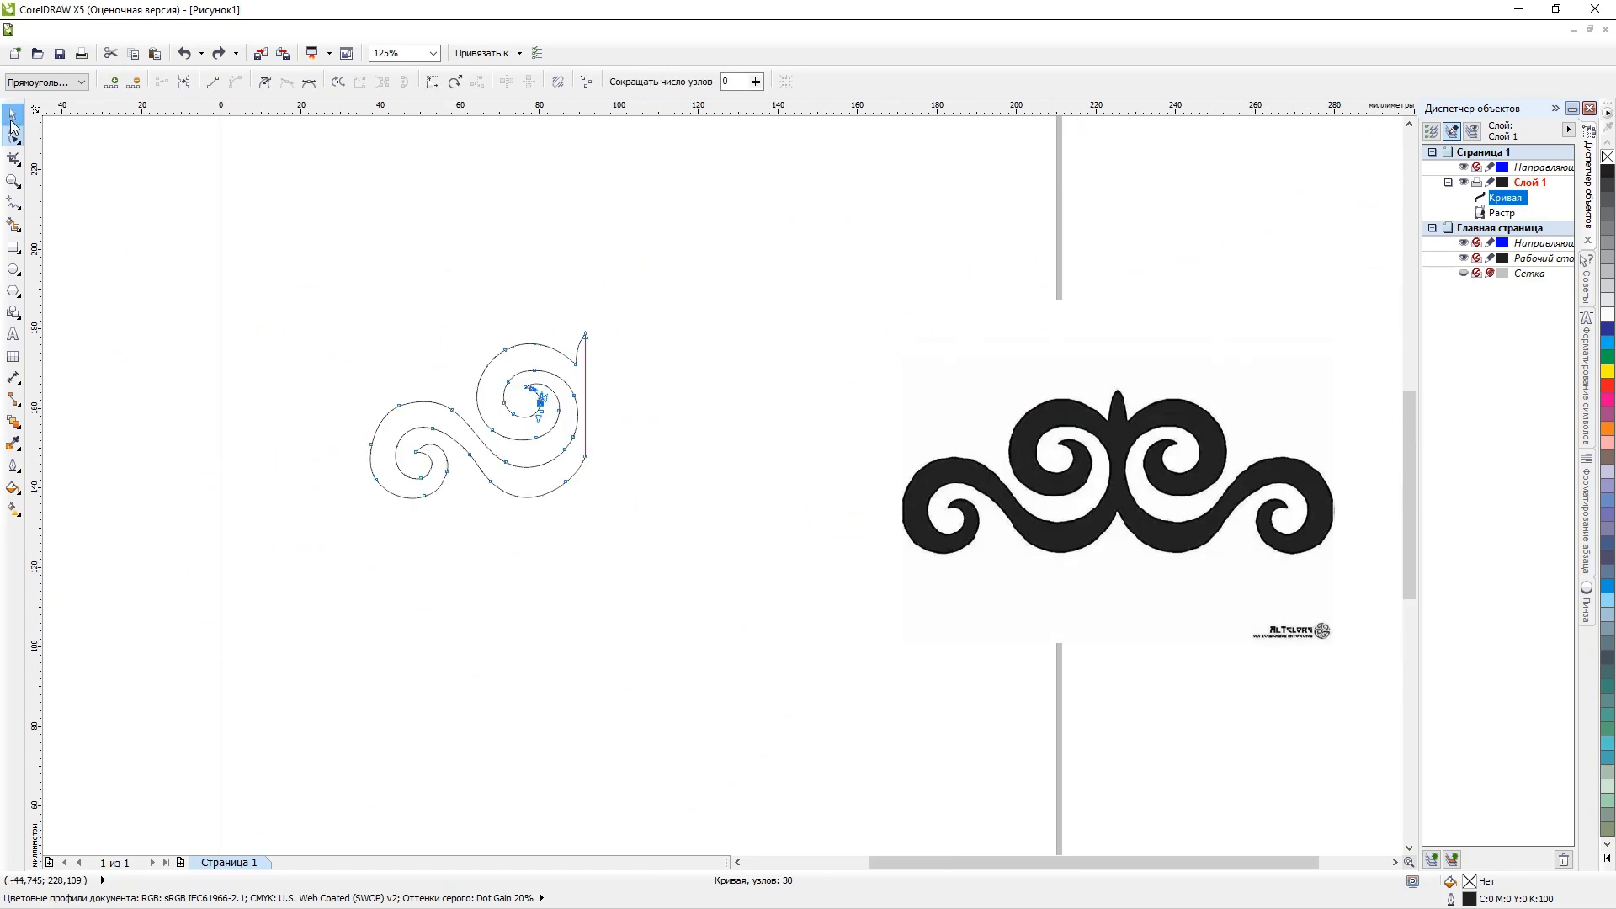
left_click(738, 349)
left_click(531, 384)
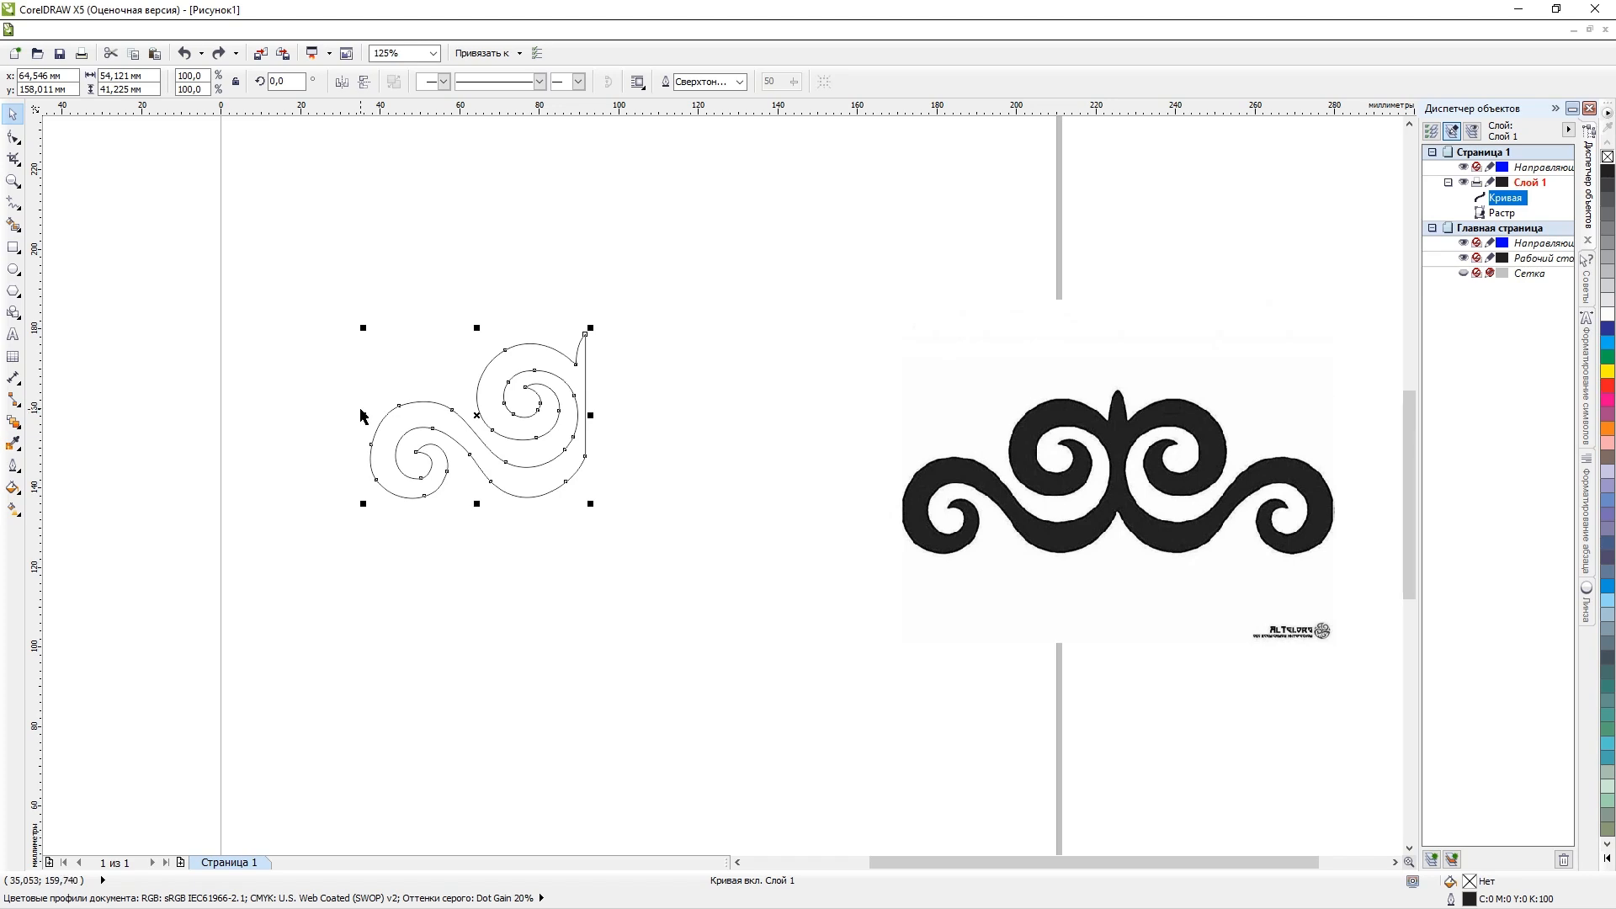
Try pasting a duplicate of the traced half directly over the original.
key("ctrl+v")
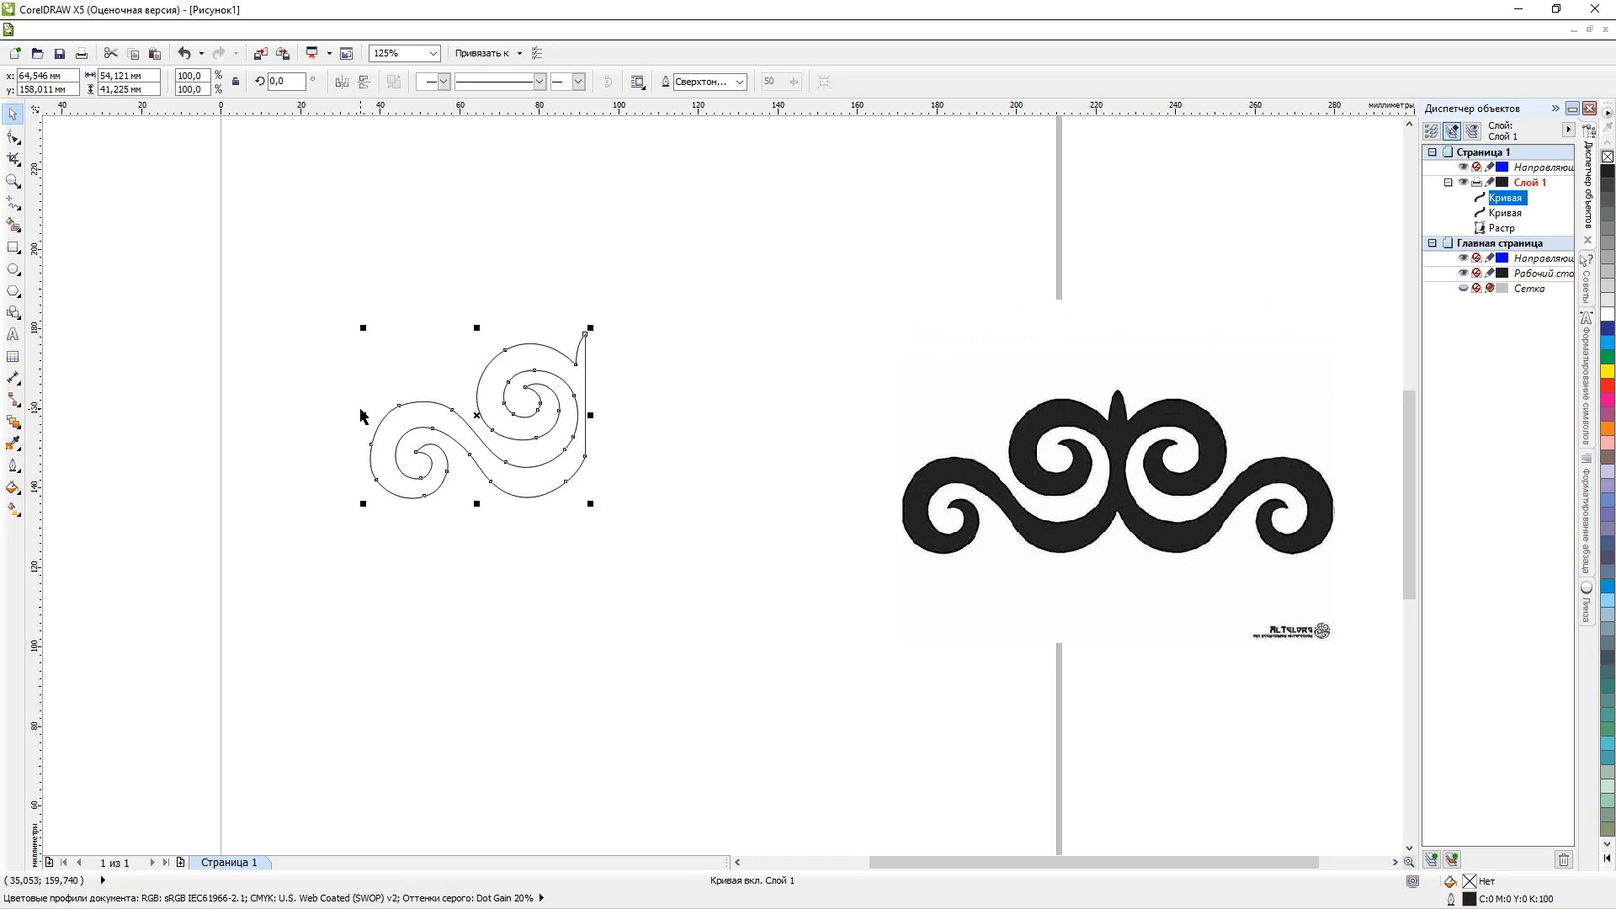
key("ctrl+z")
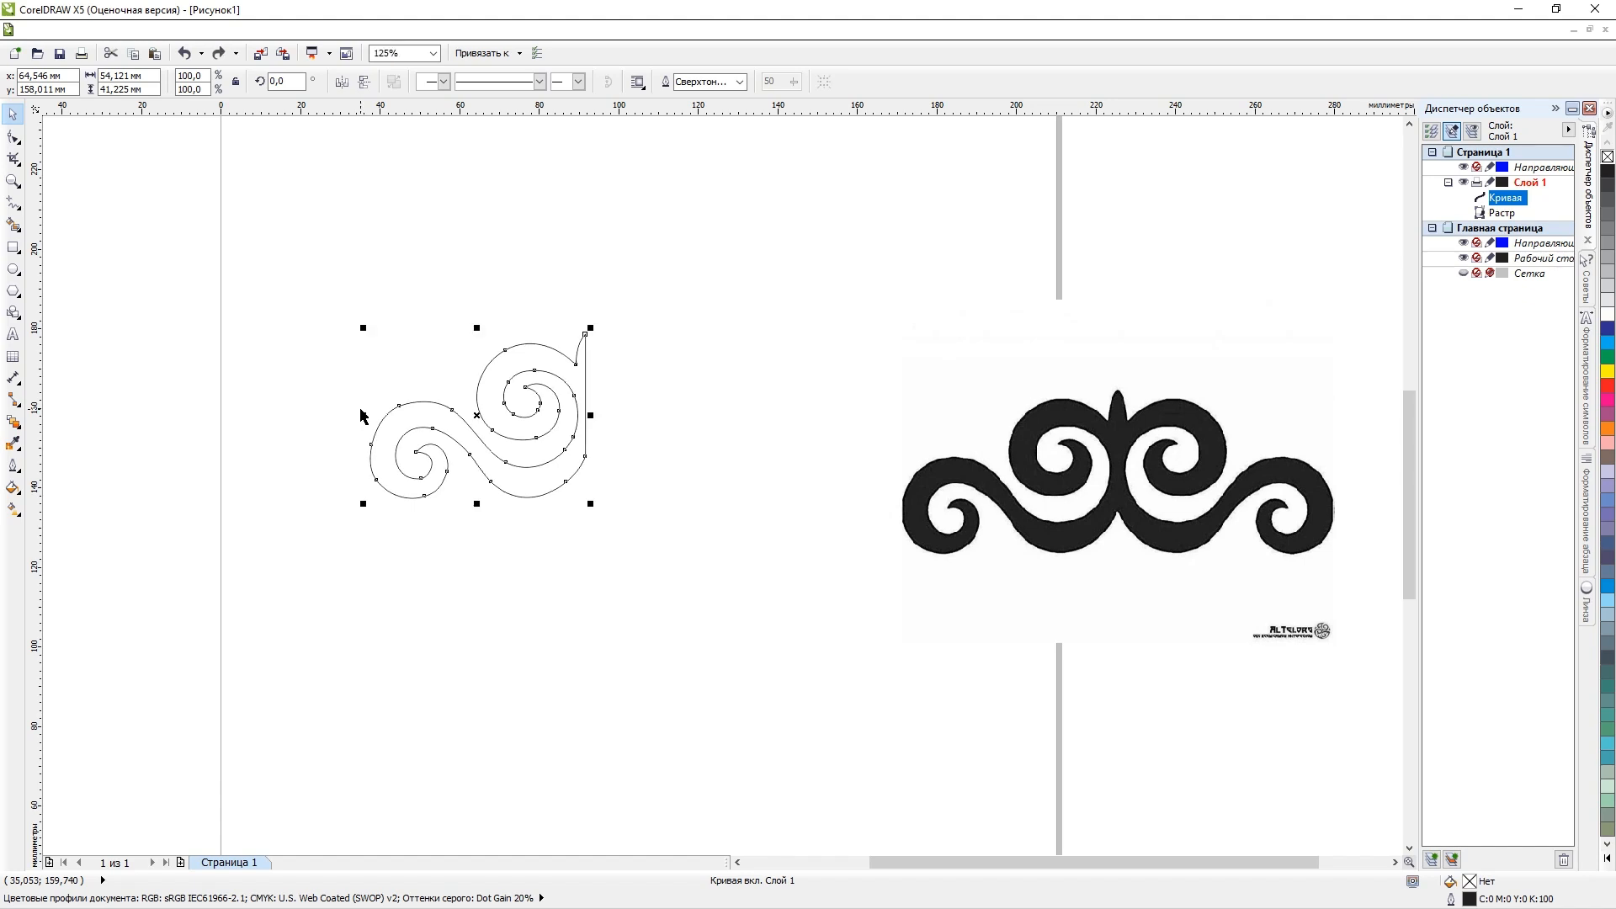
key("ctrl+v")
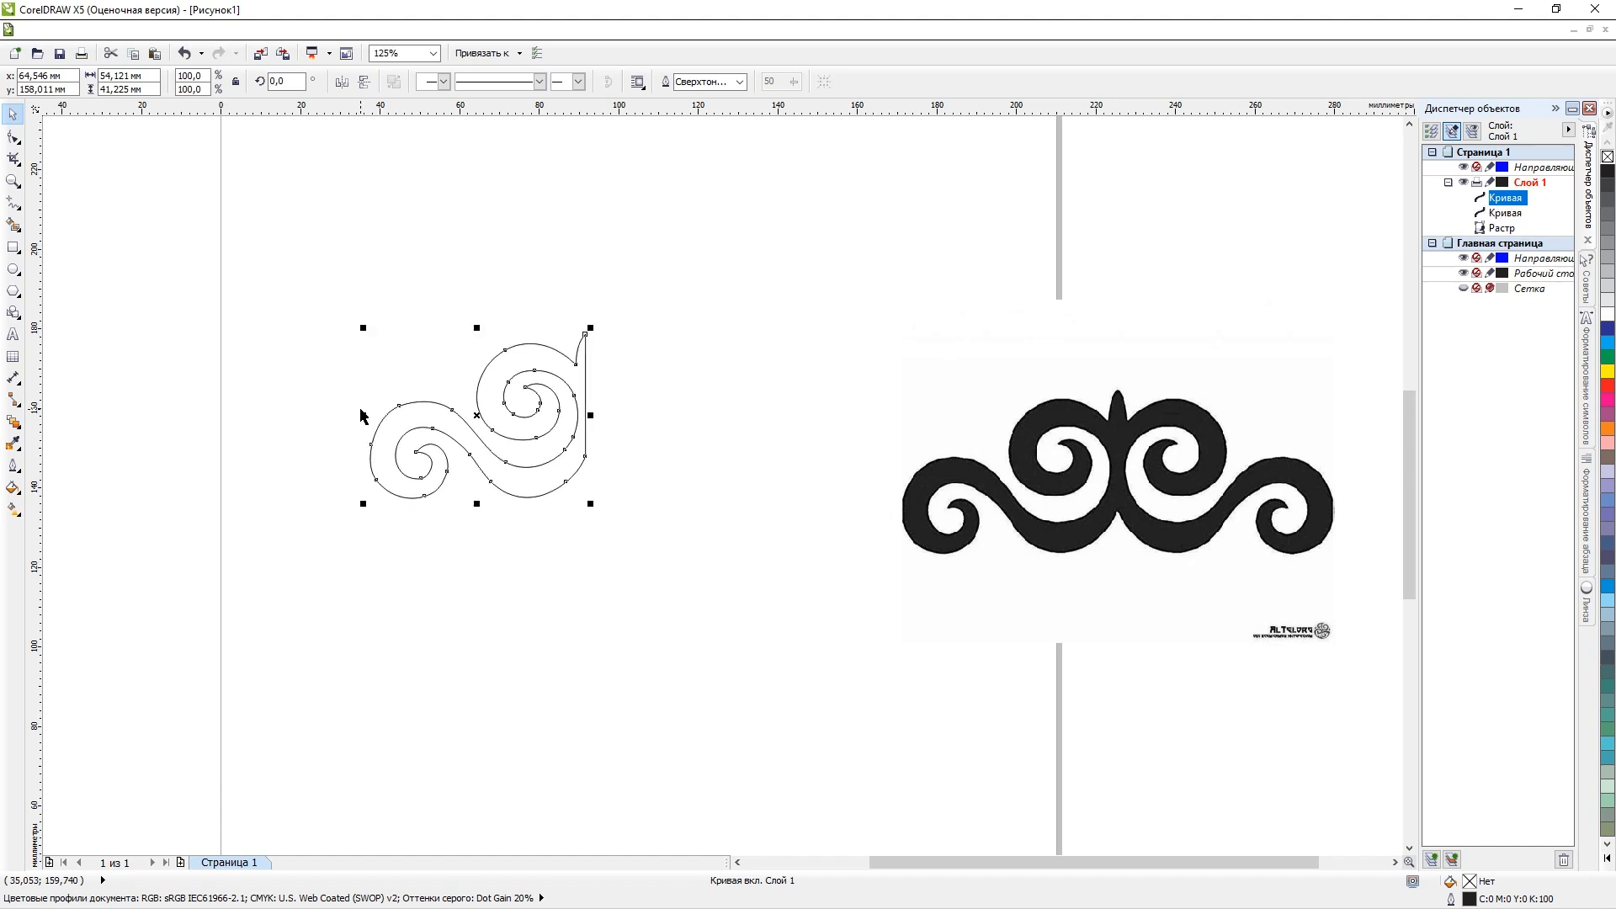
key("ctrl+z")
left_click_drag(414, 423, 379, 495)
key("ctrl+z")
Paste a duplicate of the traced half and mirror it horizontally to the right of the central line.
key("ctrl+v")
left_click_drag(366, 416, 712, 412)
left_click(921, 383)
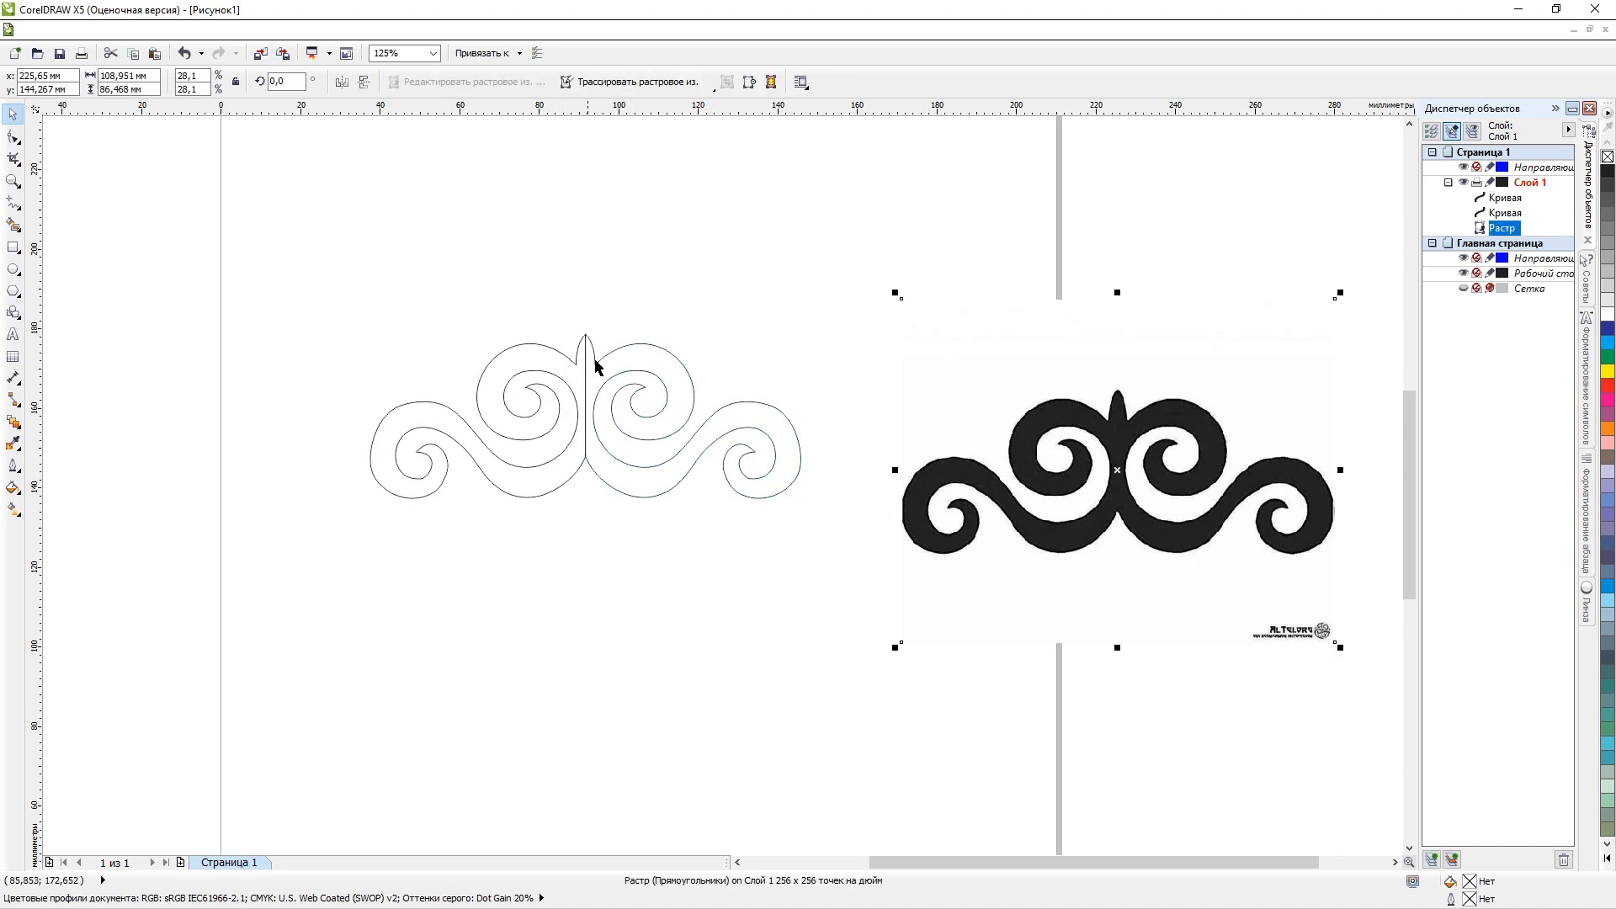
scroll(579, 345, "up", 6)
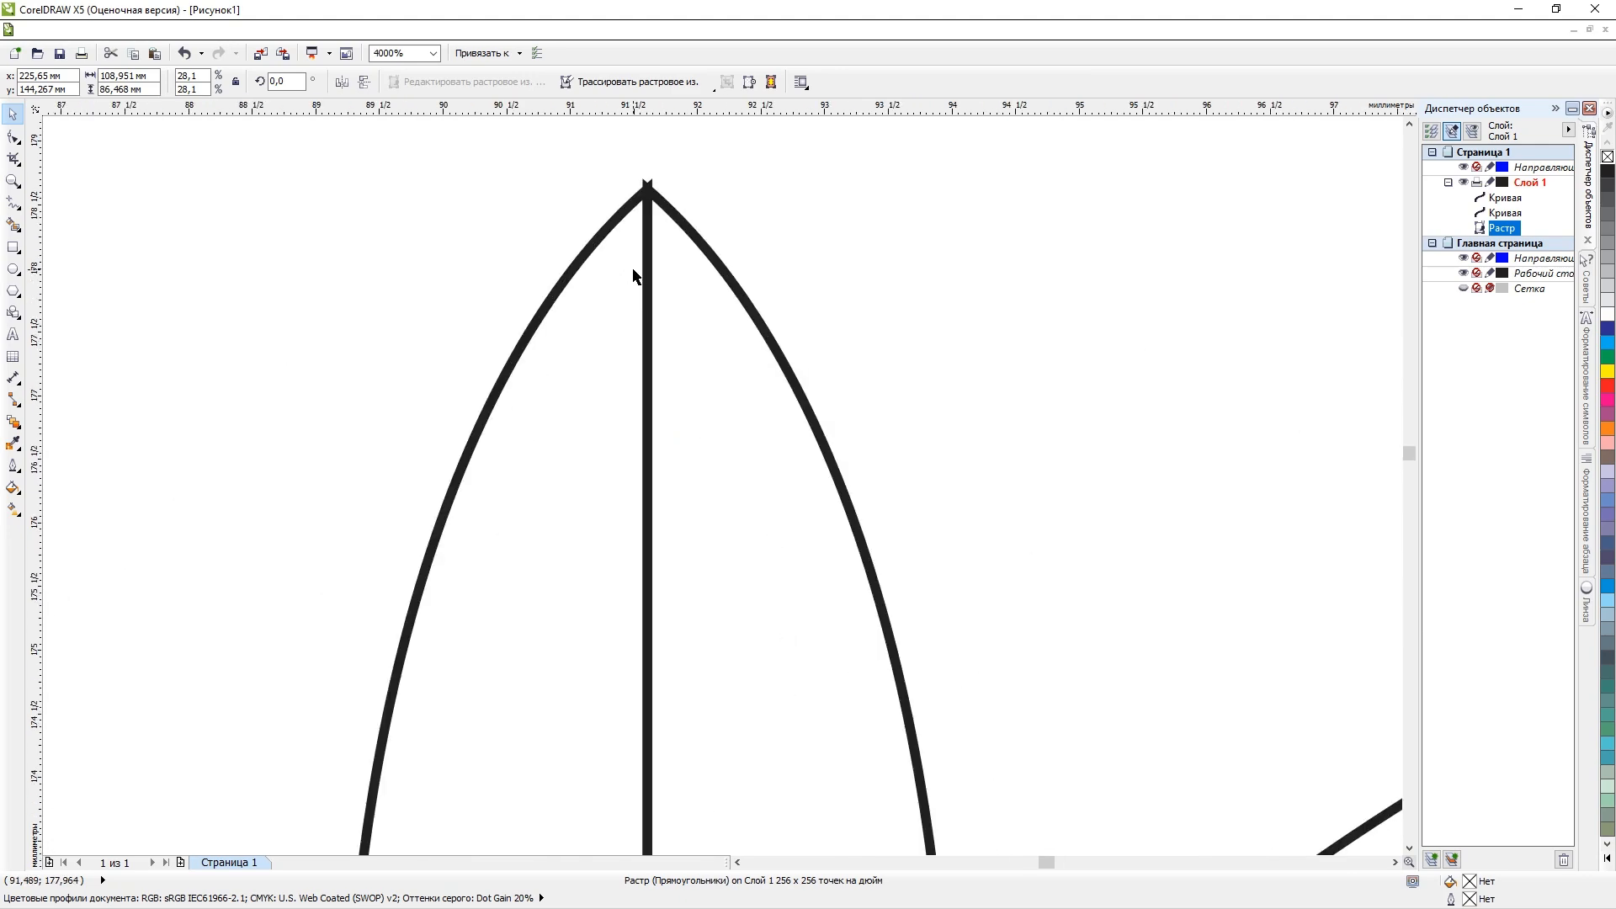
Move the raster image farther right and down, completely off the page, and clear the selection.
scroll(648, 282, "down", 4)
scroll(656, 289, "down", 5)
left_click_drag(922, 353, 1053, 465)
left_click(835, 399)
Select both mirrored halves of the traced ornament and weld them into a single curve.
scroll(711, 294, "up", 5)
scroll(709, 290, "down", 5)
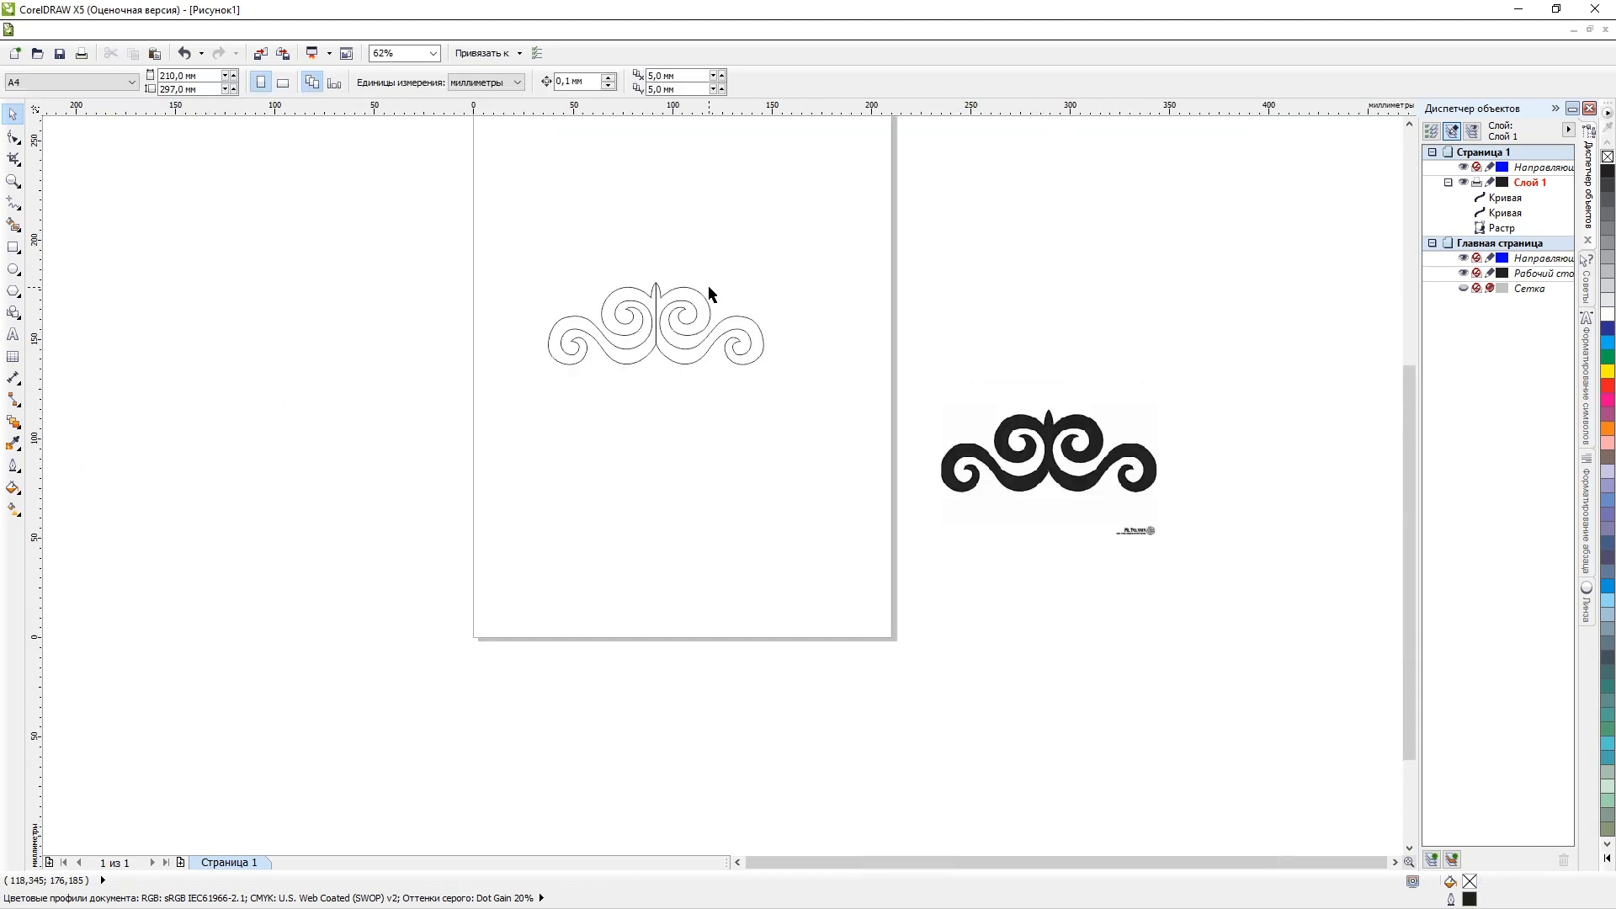
left_click_drag(507, 250, 811, 427)
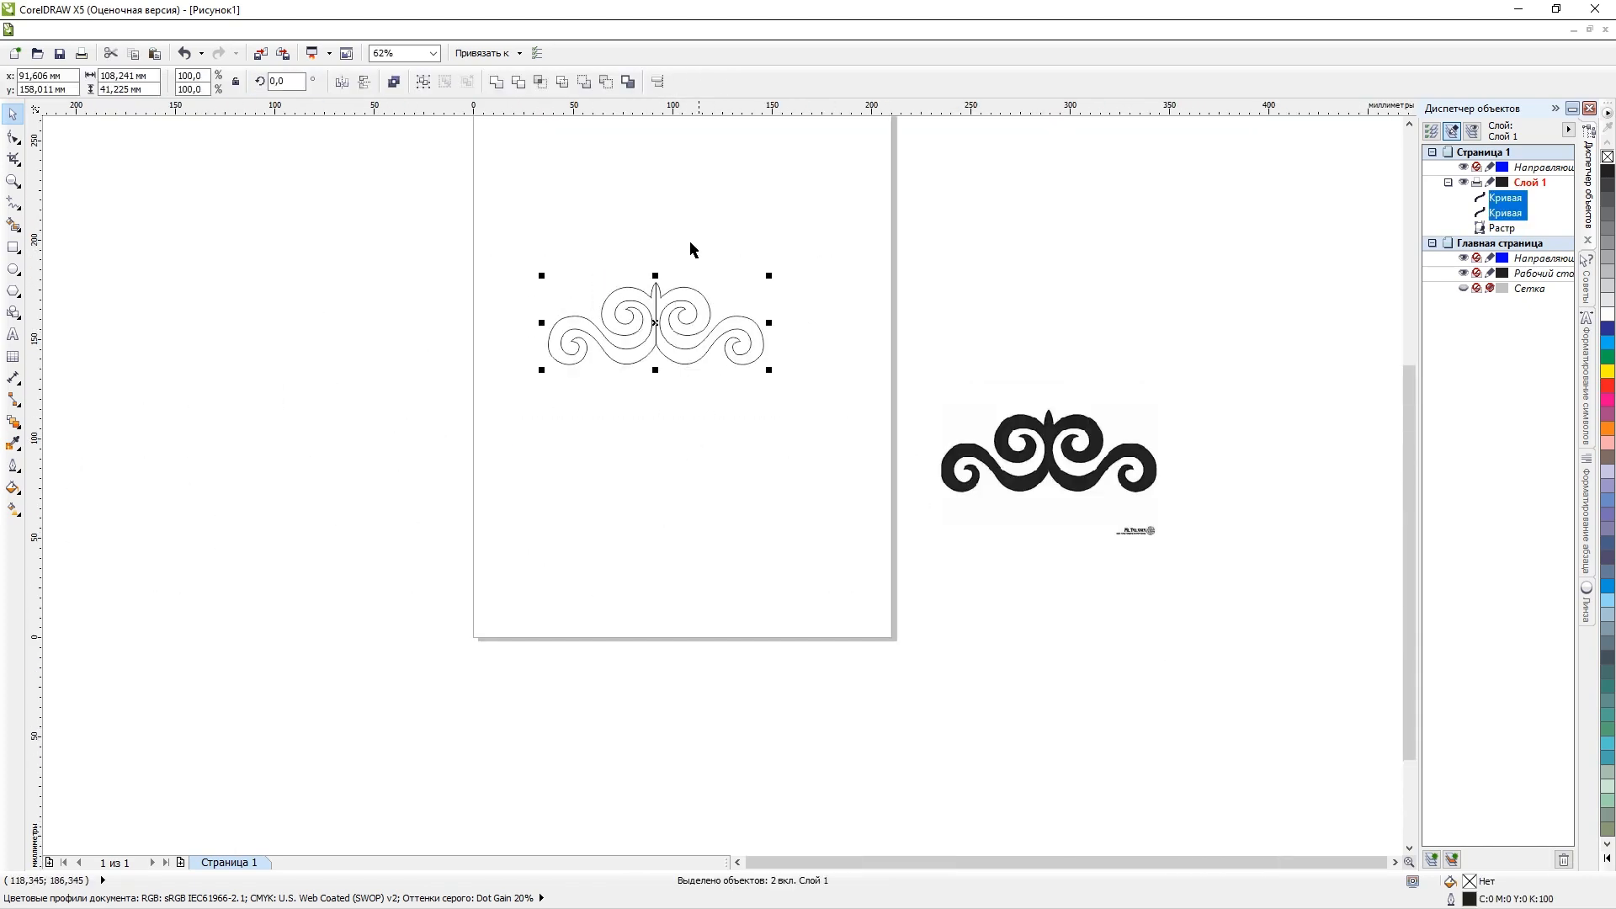
left_click(497, 82)
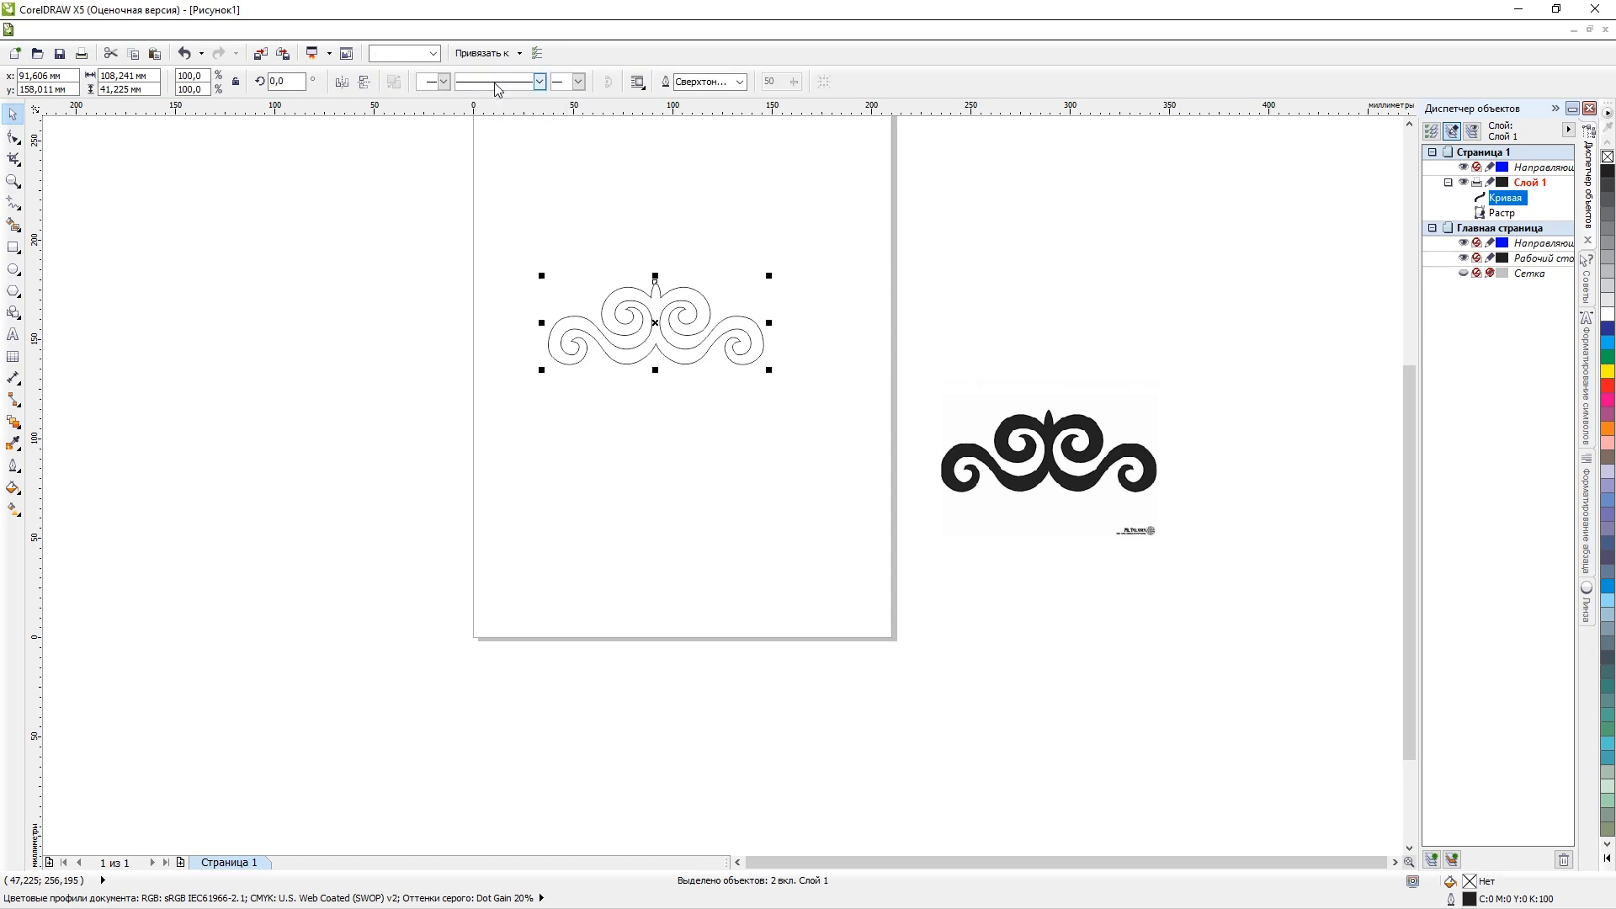
Inspect the welded ornament's outline up close at the upper tip and the lower centre point where the halves join.
left_click(665, 297)
scroll(658, 290, "up", 5)
scroll(718, 180, "up", 4)
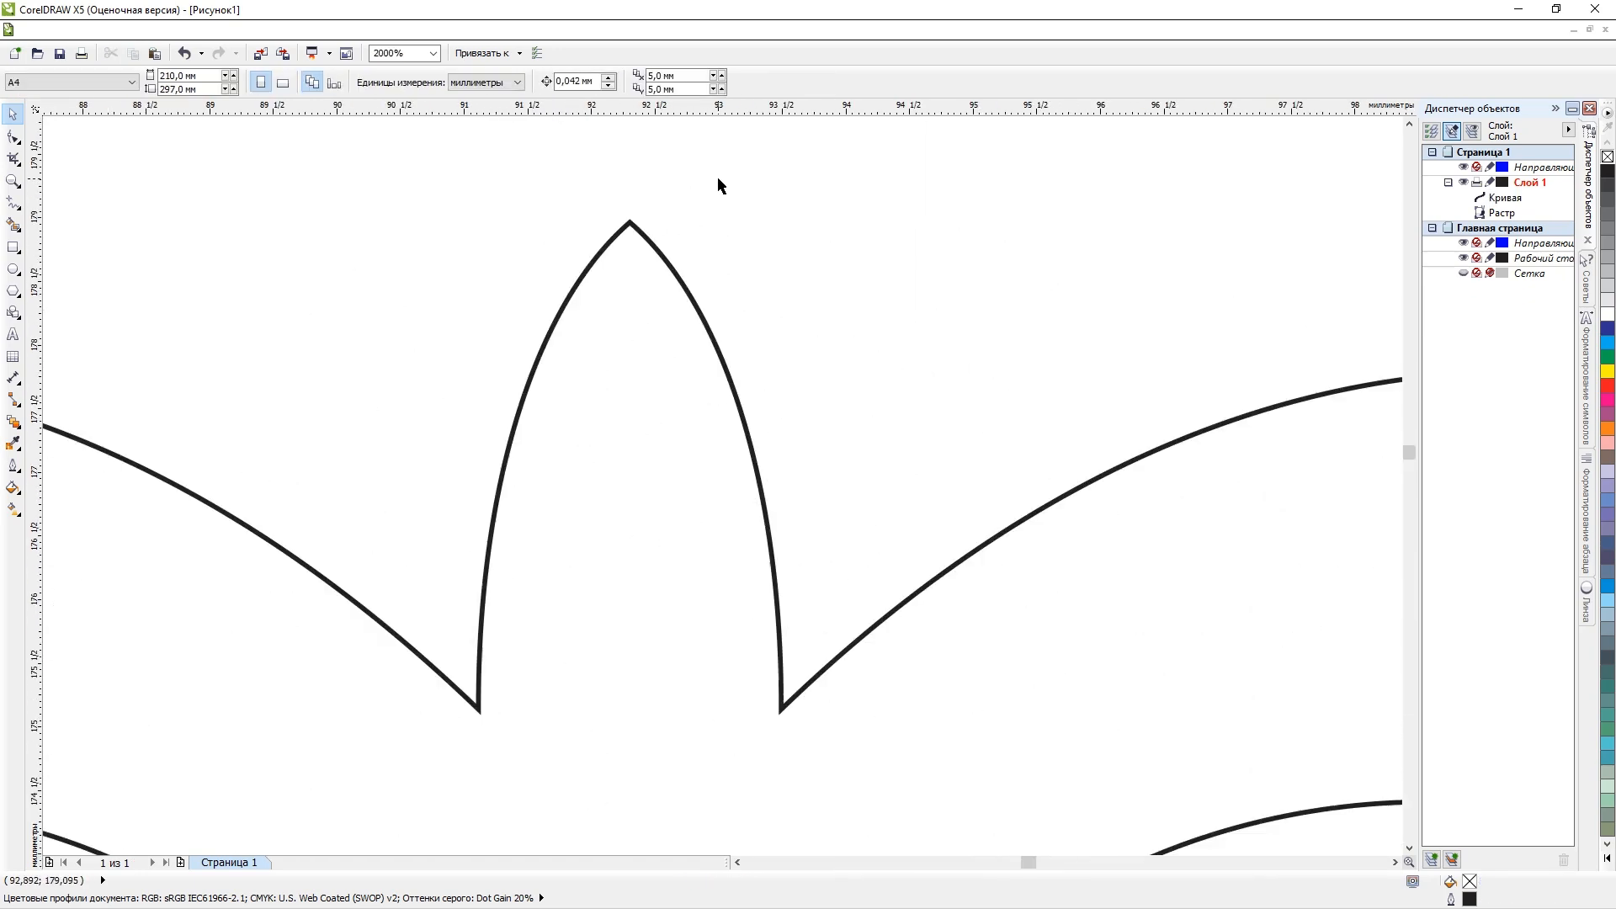
scroll(545, 273, "up", 2)
scroll(337, 307, "down", 3)
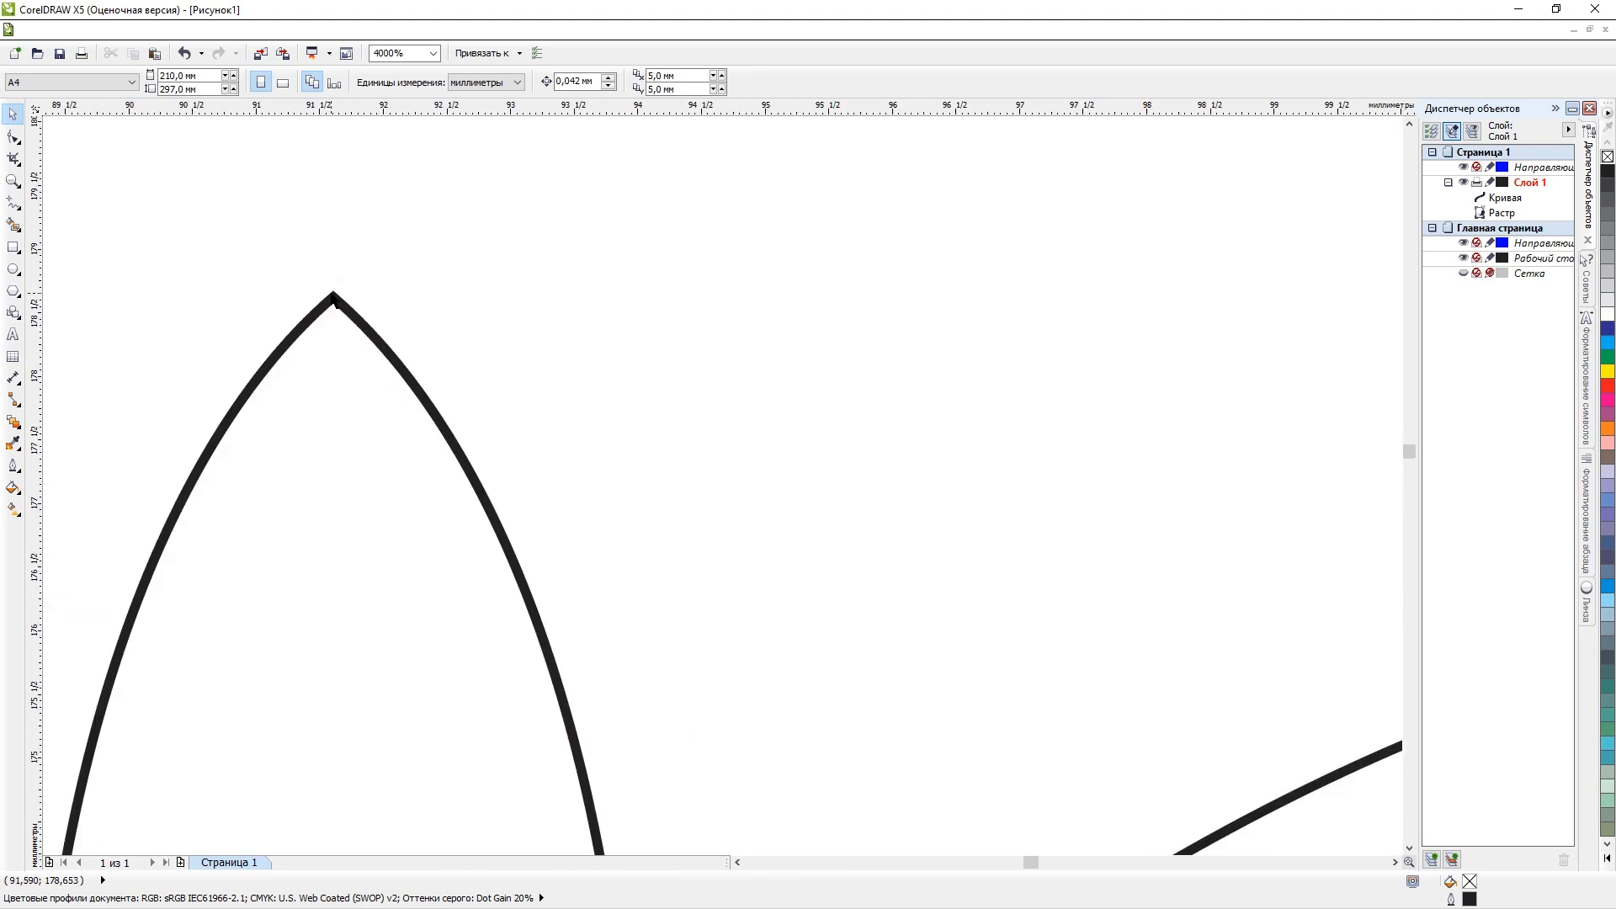
scroll(309, 296, "up", 4)
scroll(595, 320, "down", 8)
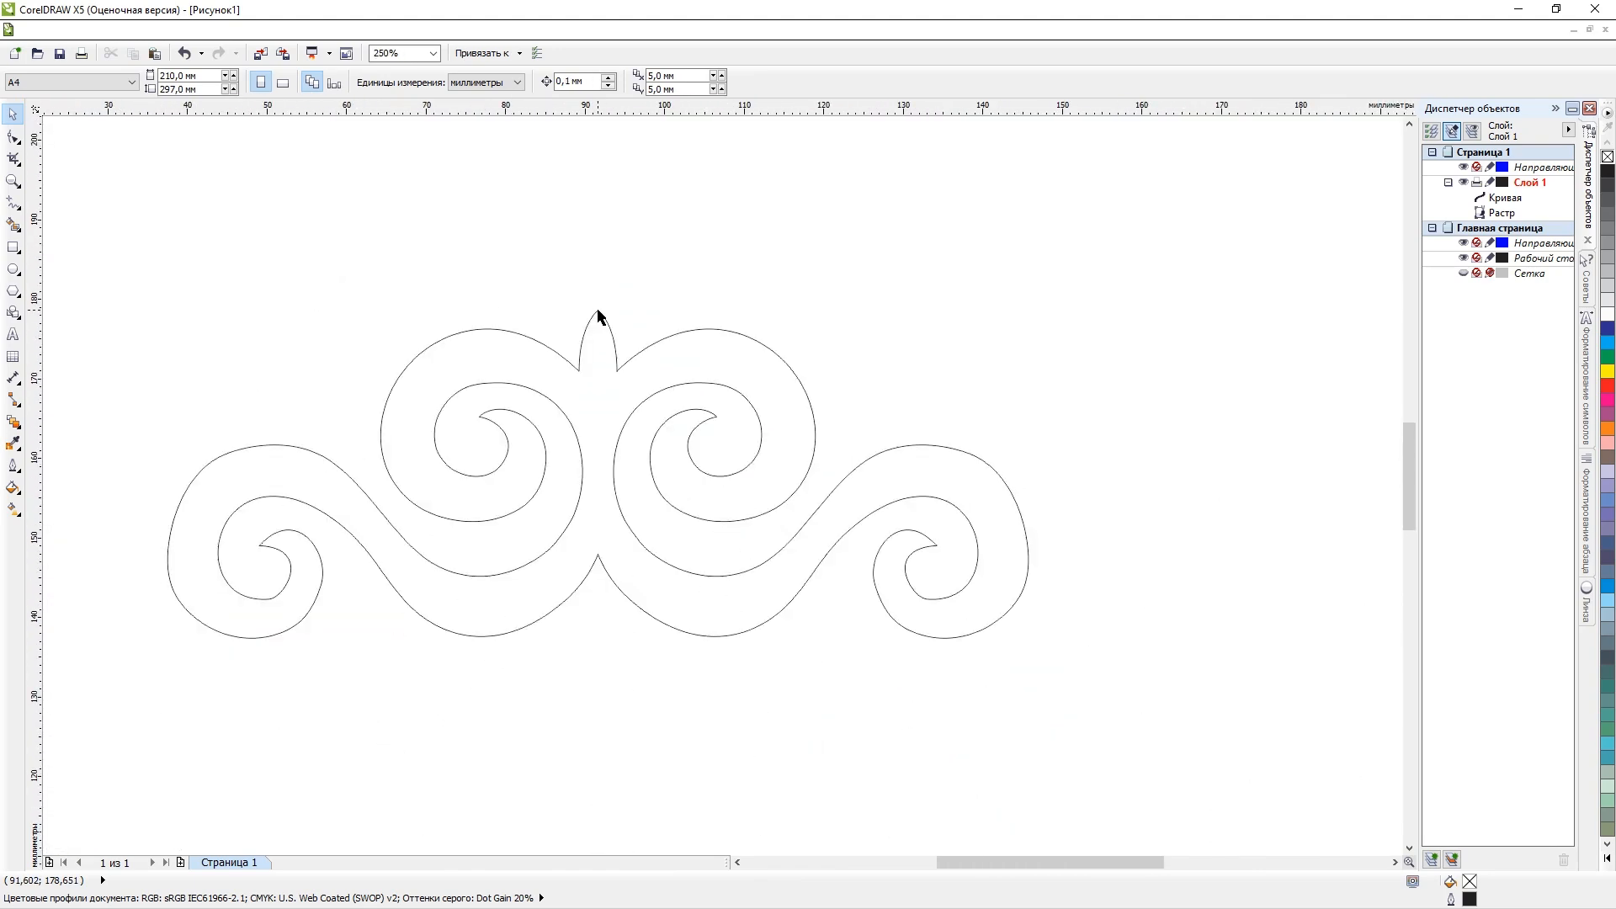
scroll(599, 577, "up", 3)
scroll(599, 574, "down", 6)
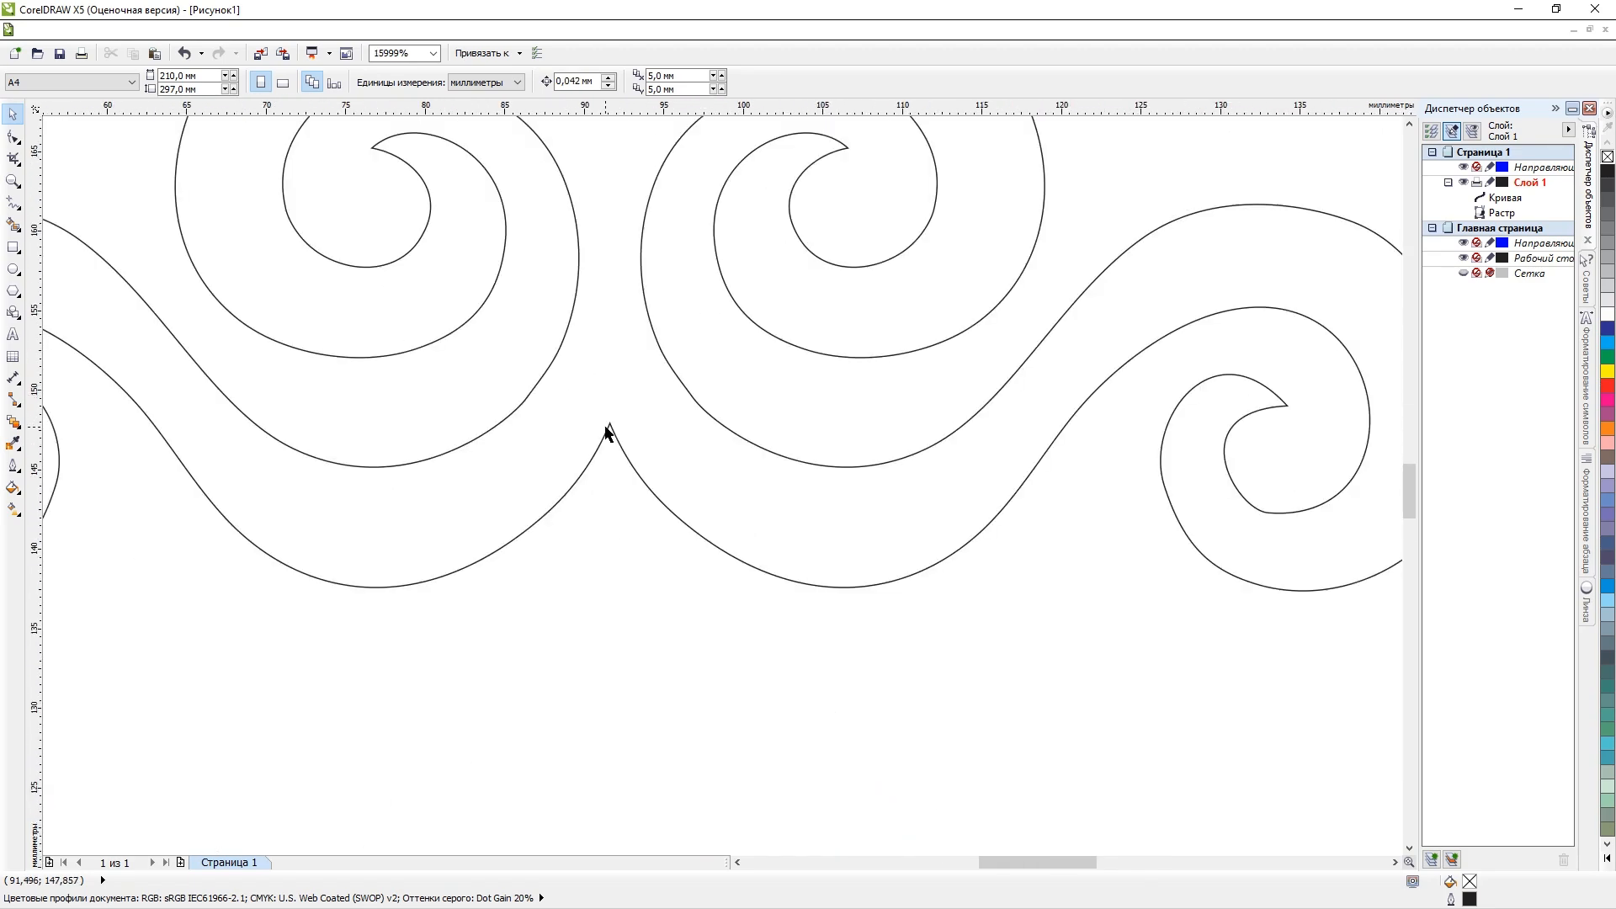
Try blue and 10% black fills on the welded ornament, and finish with a pink fill of C:0 M:40 Y:20 K:0.
left_click(609, 426)
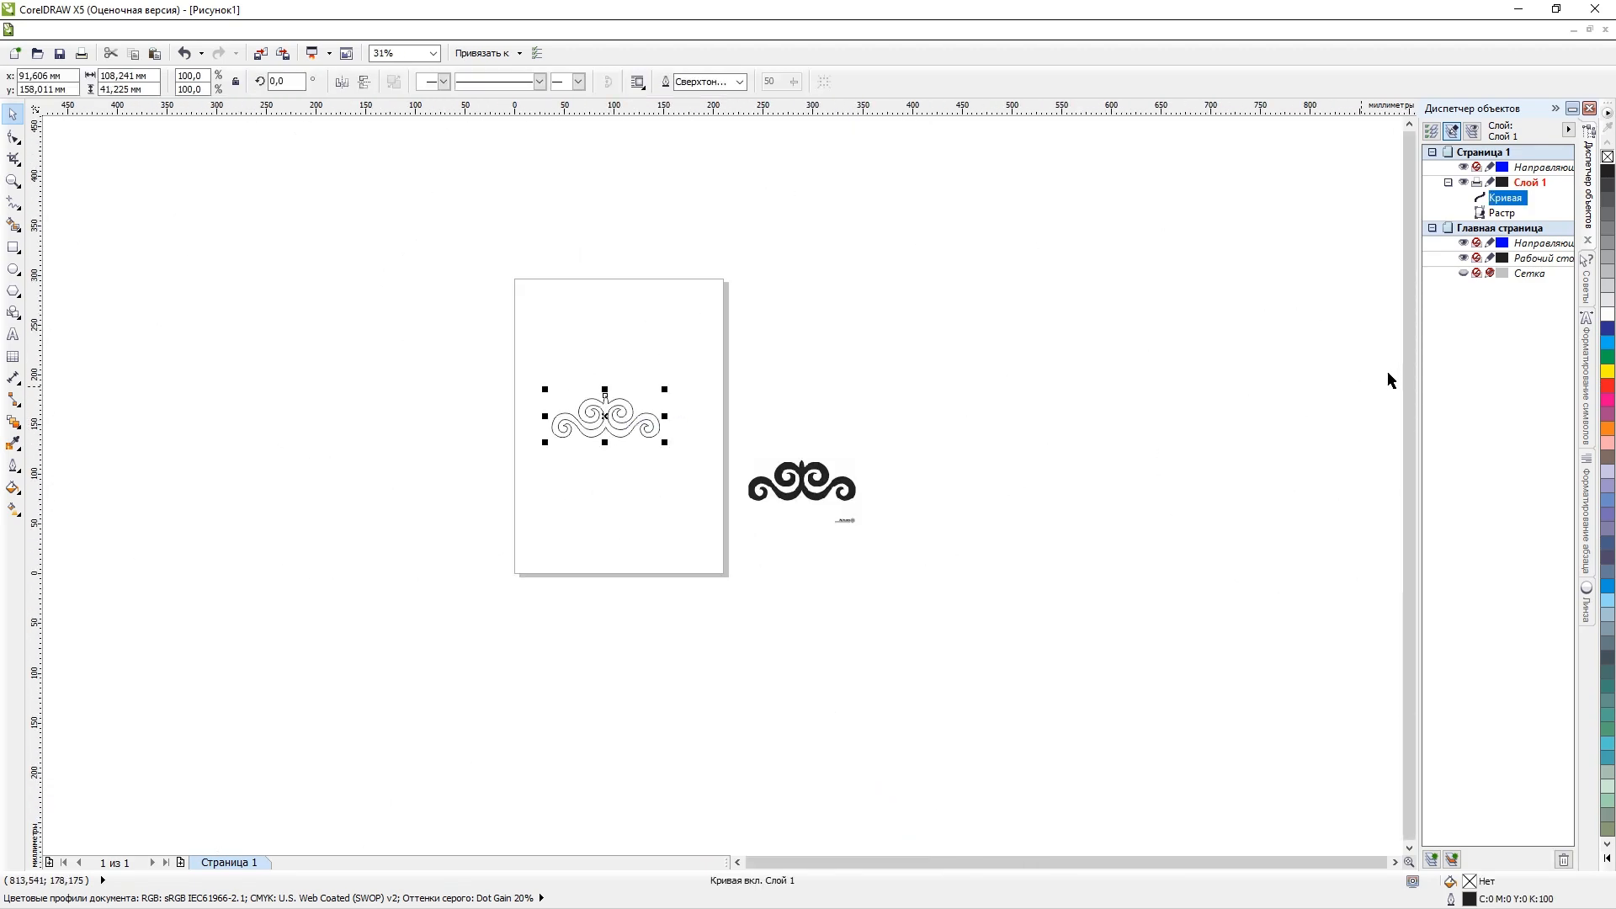
left_click(1608, 328)
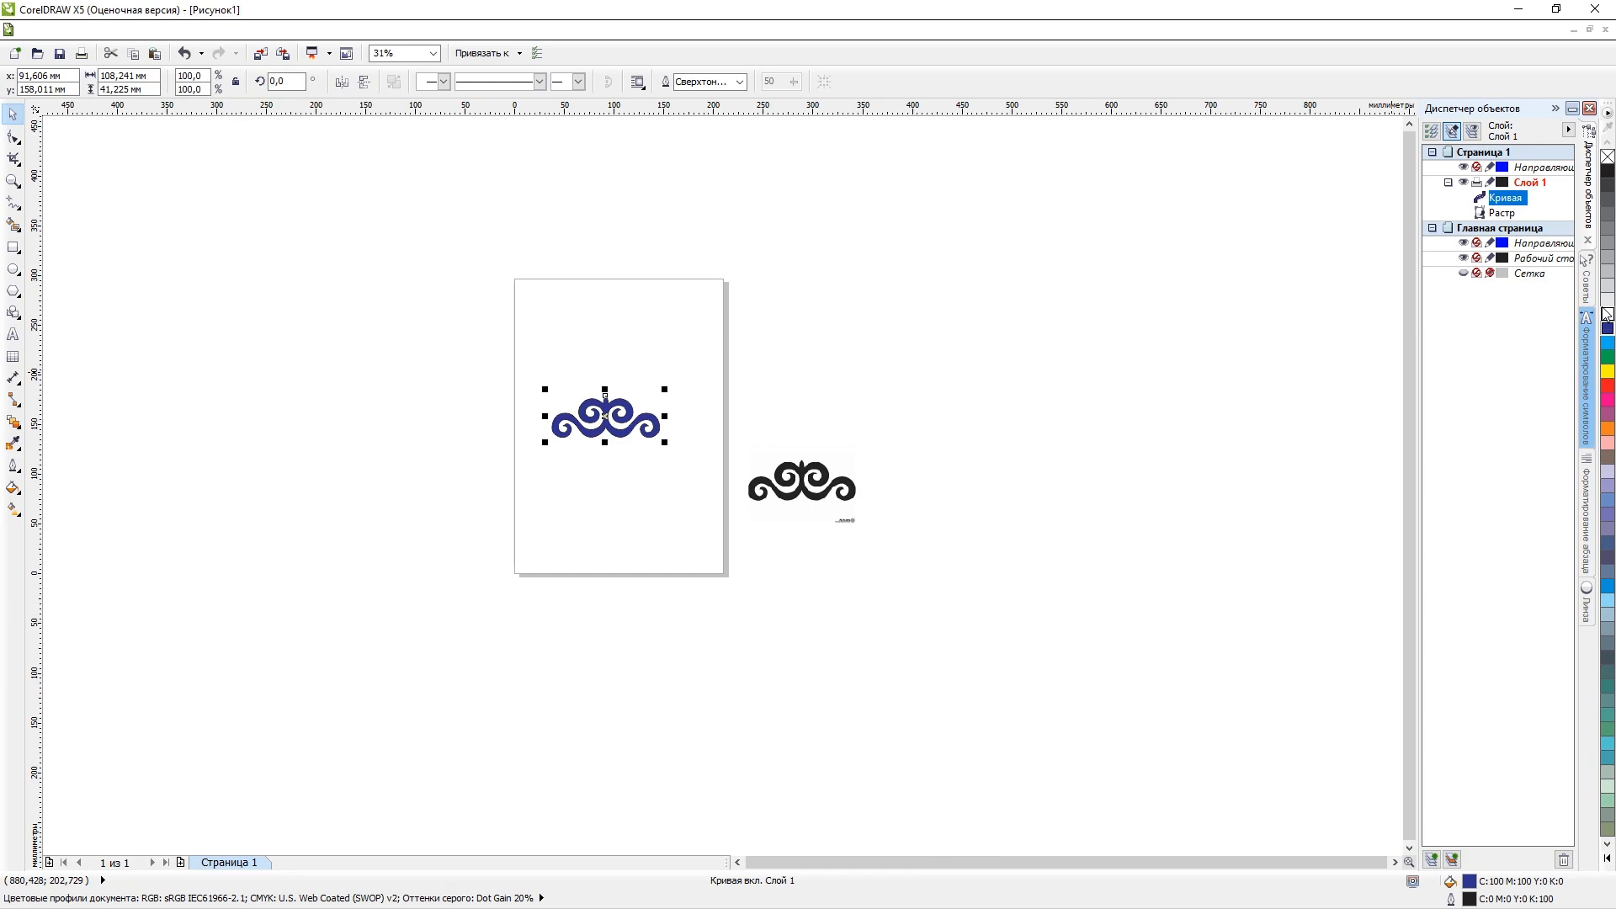
left_click(1608, 299)
scroll(635, 407, "up", 1)
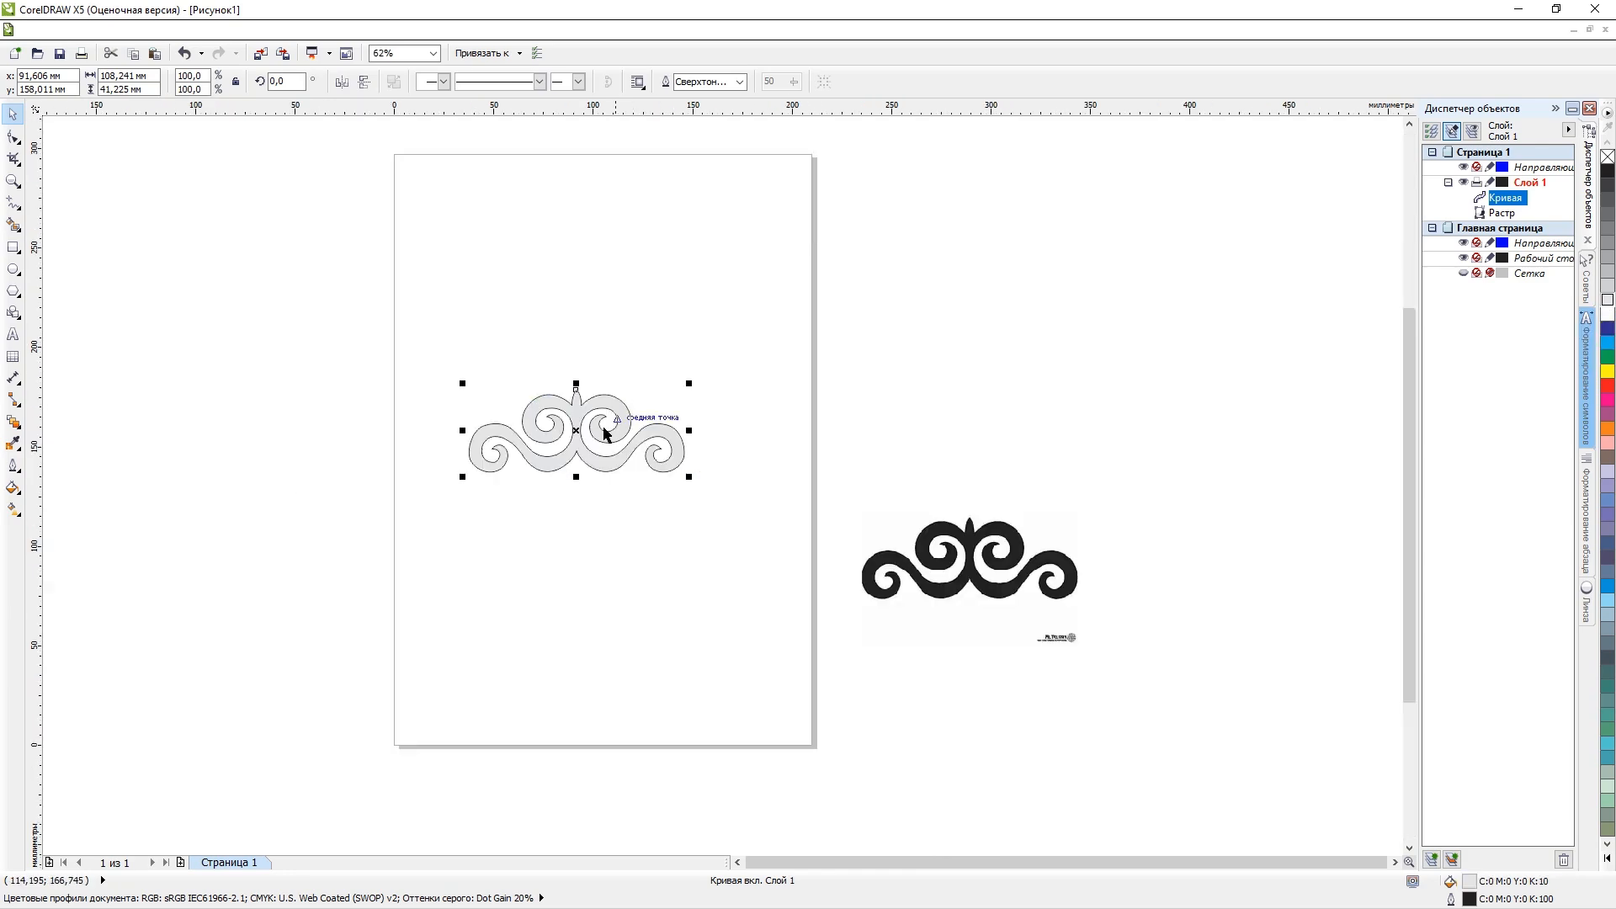
scroll(704, 426, "up", 2)
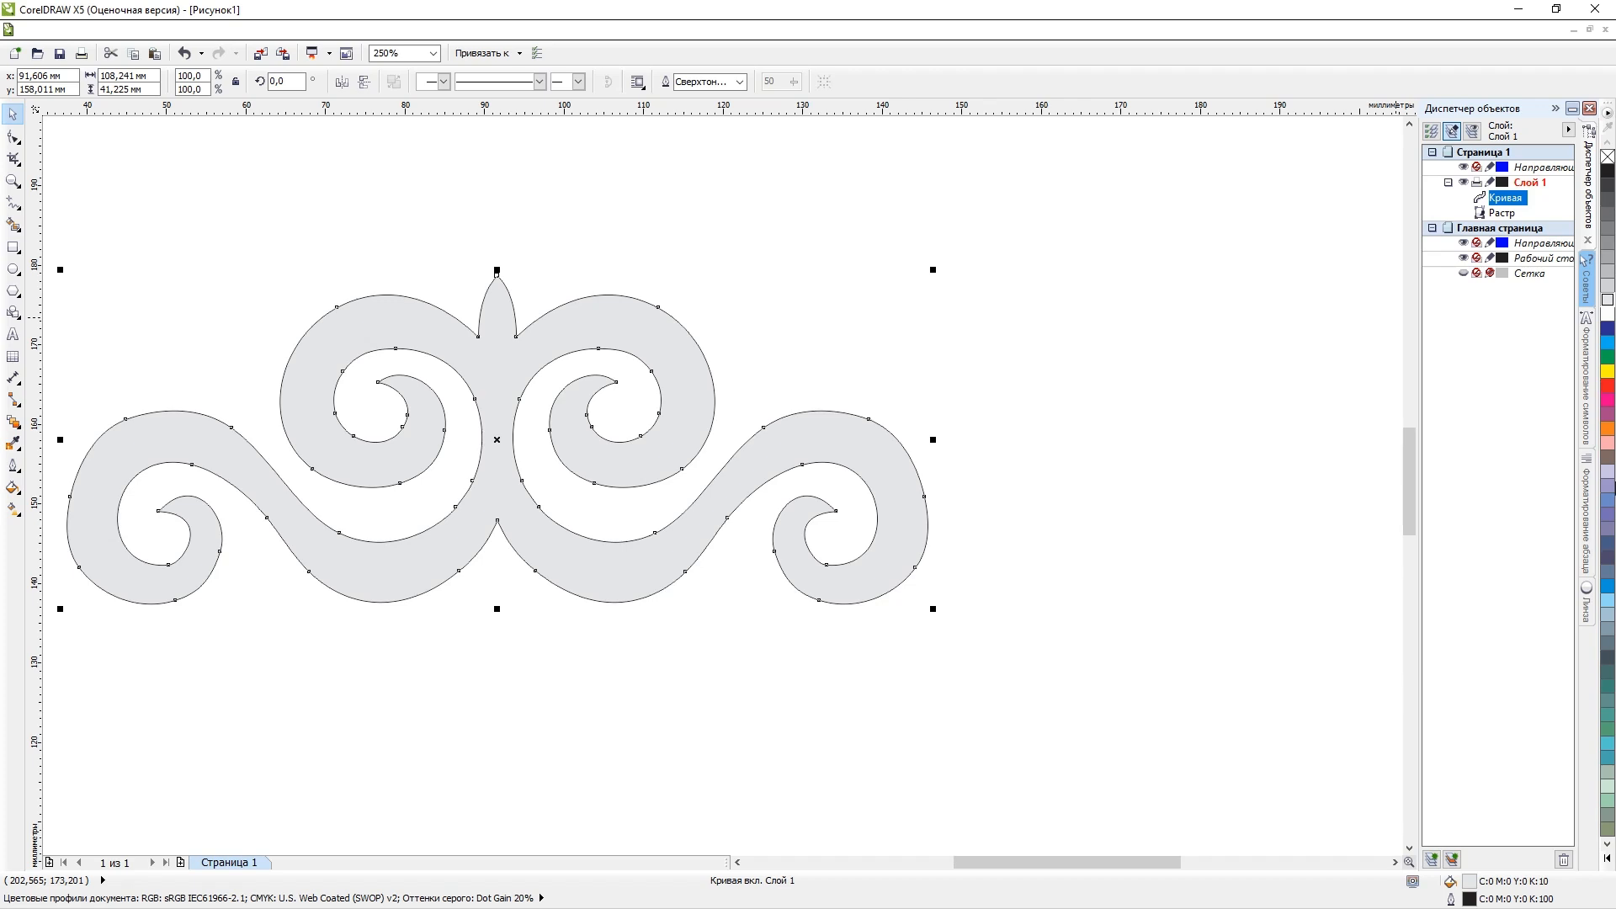
left_click(1609, 443)
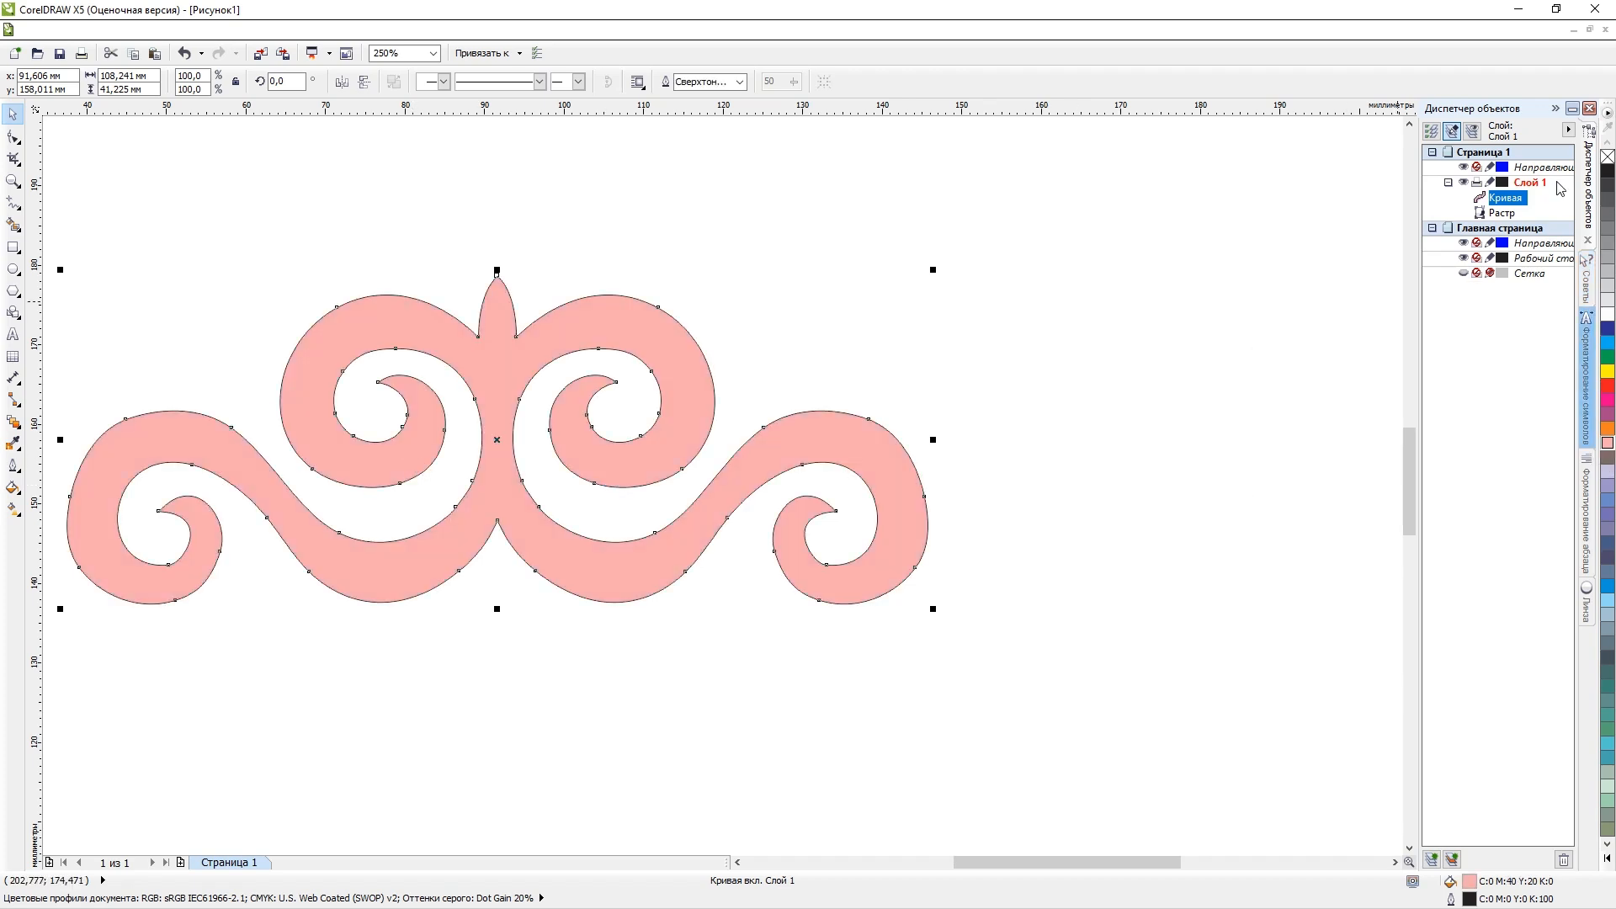